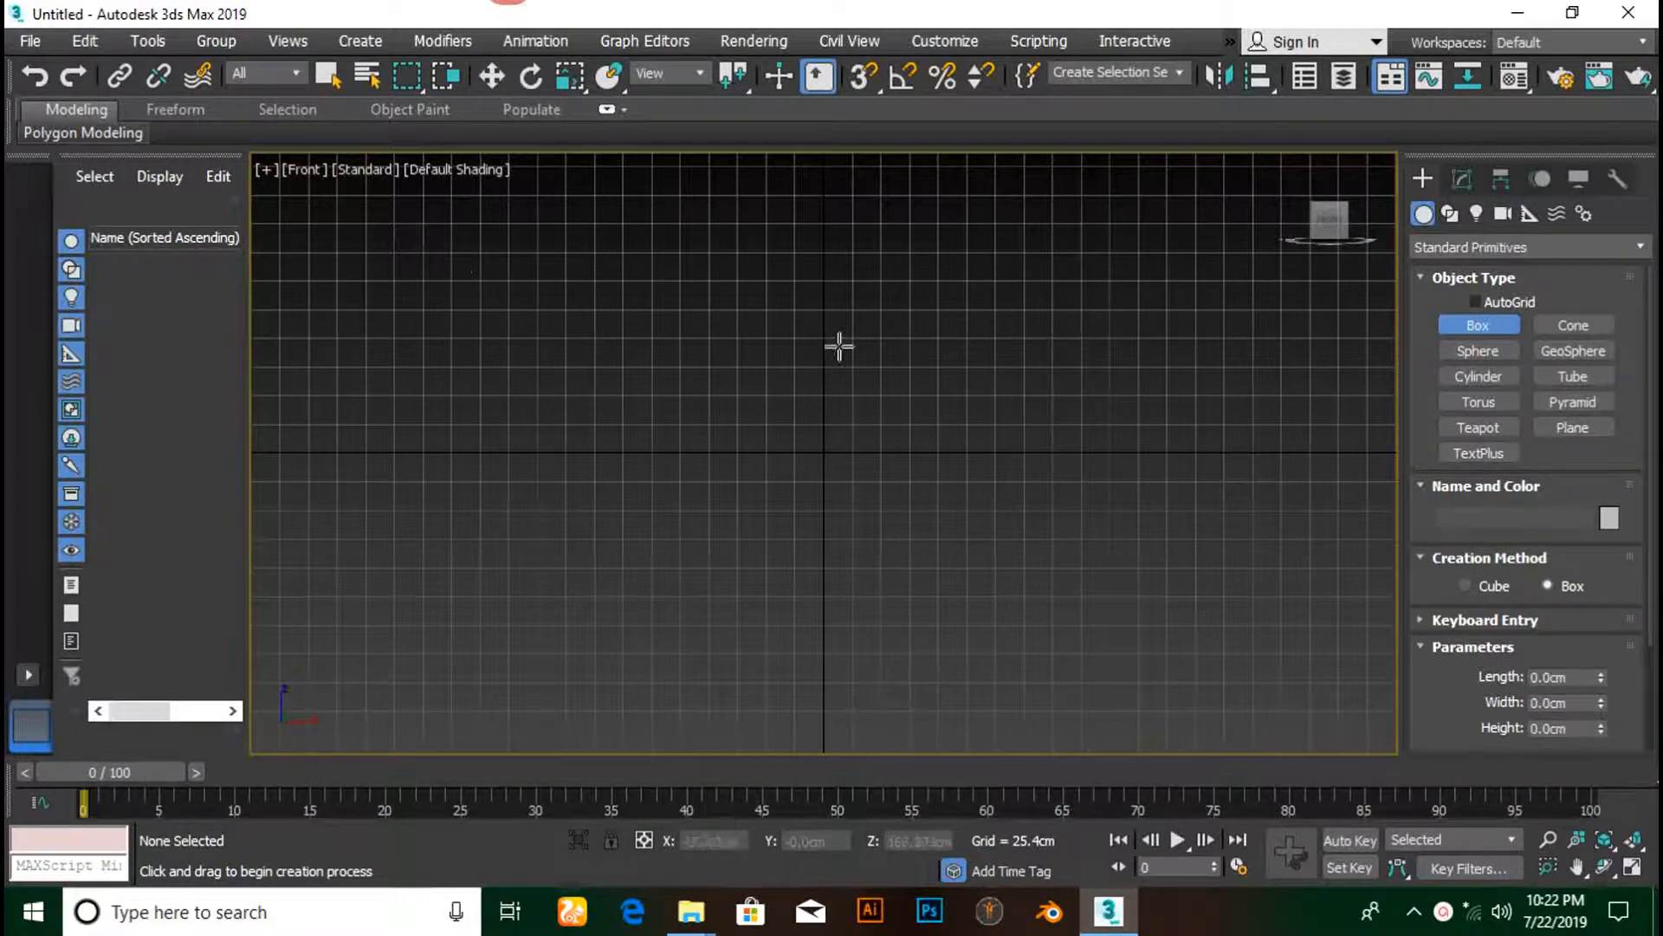
- Keep the scene's display units set to Centimeters
{"action": "left_click", "coordinate": [934, 49]}
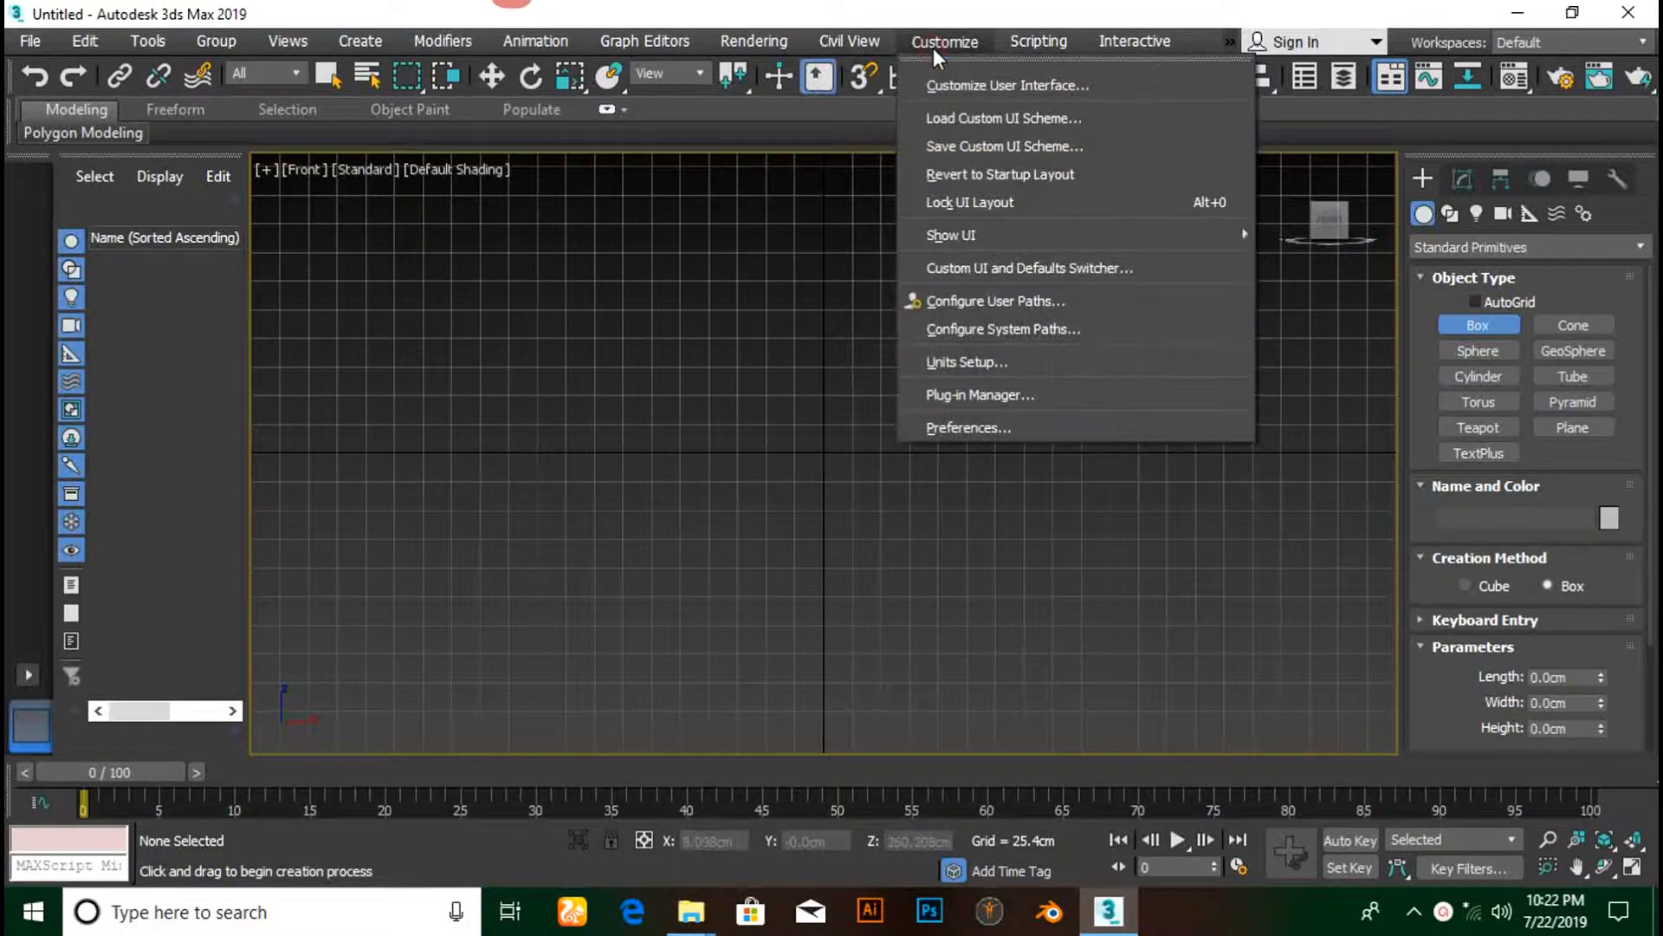
{"action": "left_click", "coordinate": [1028, 362]}
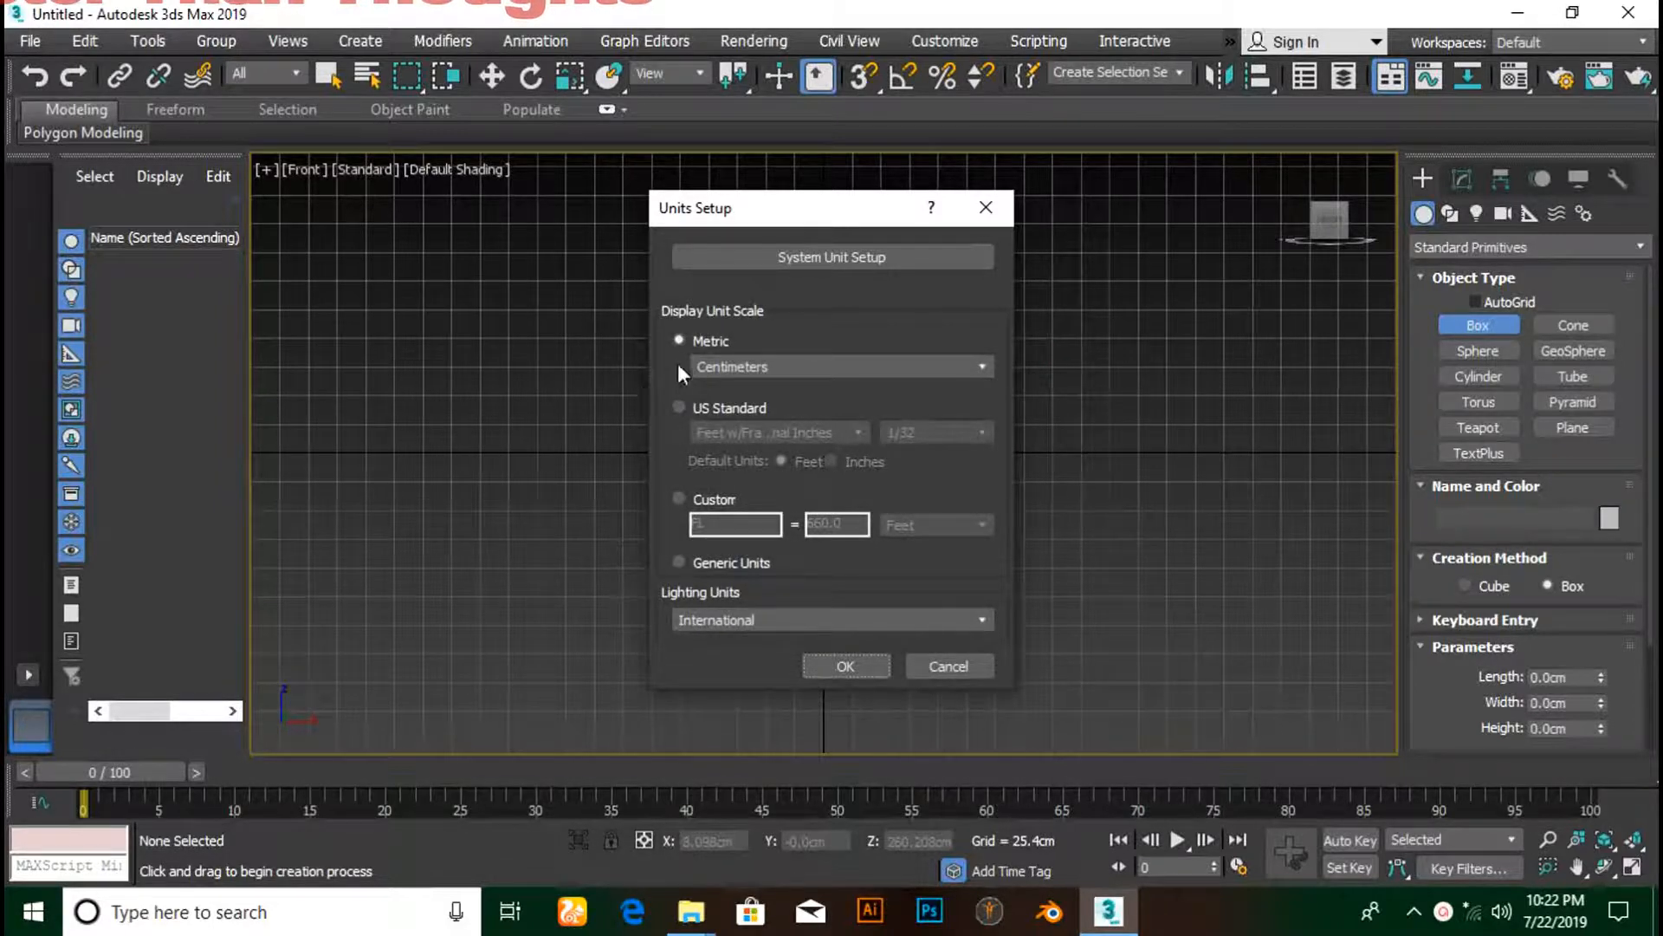
{"action": "left_click", "coordinate": [726, 367]}
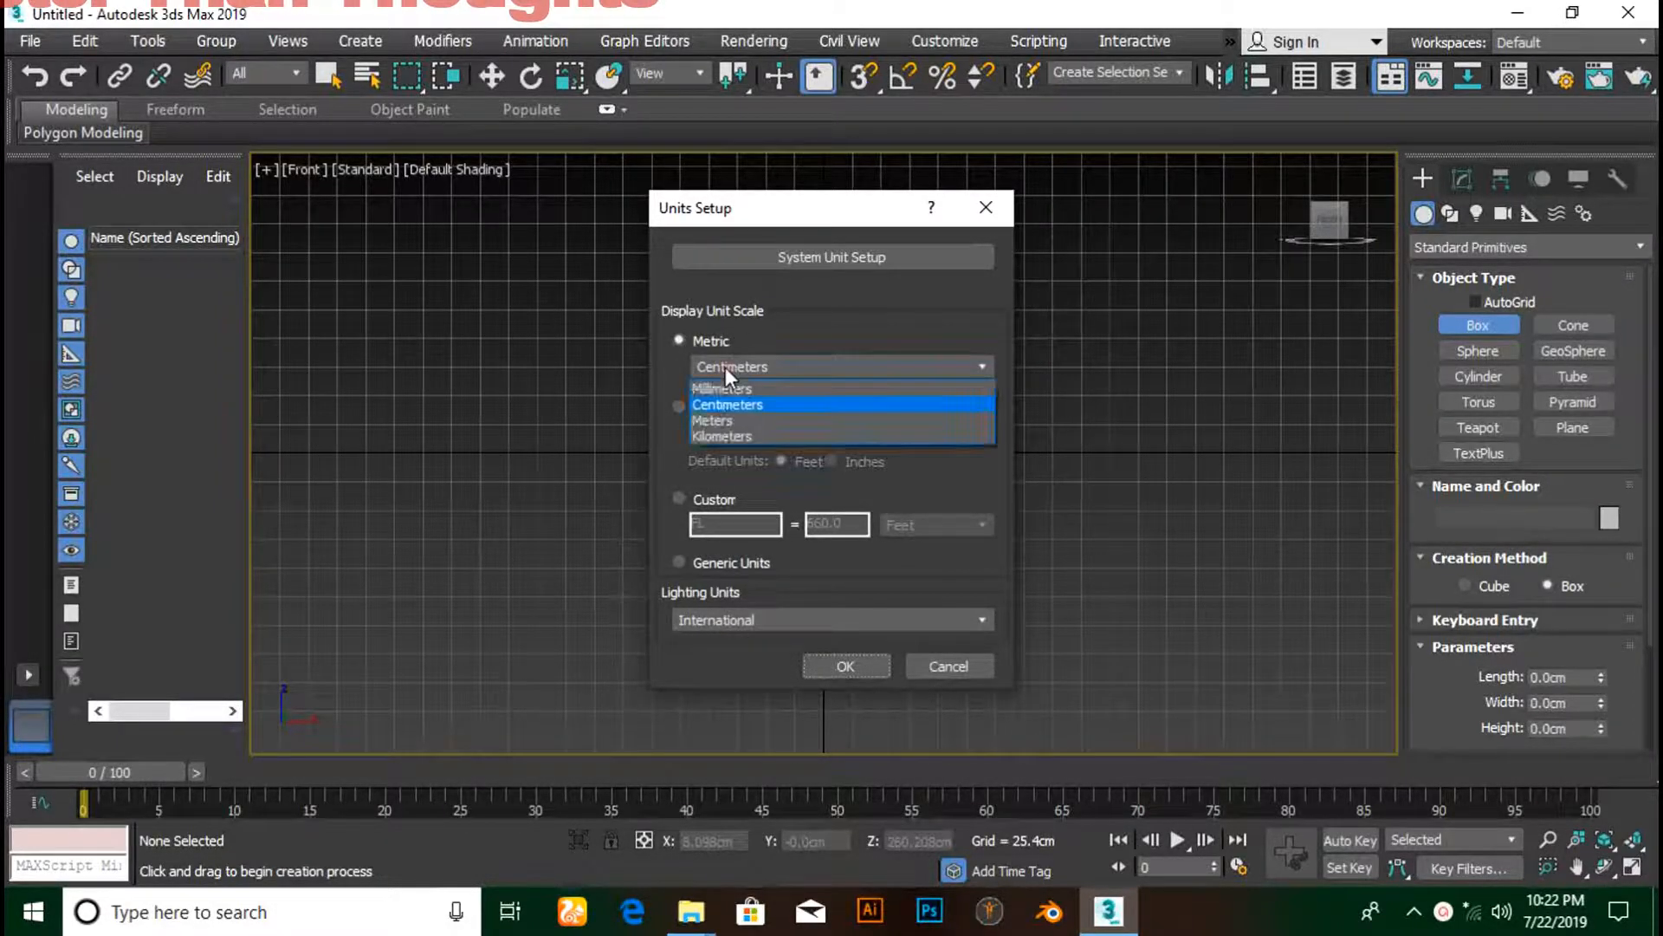
{"action": "left_click", "coordinate": [783, 402]}
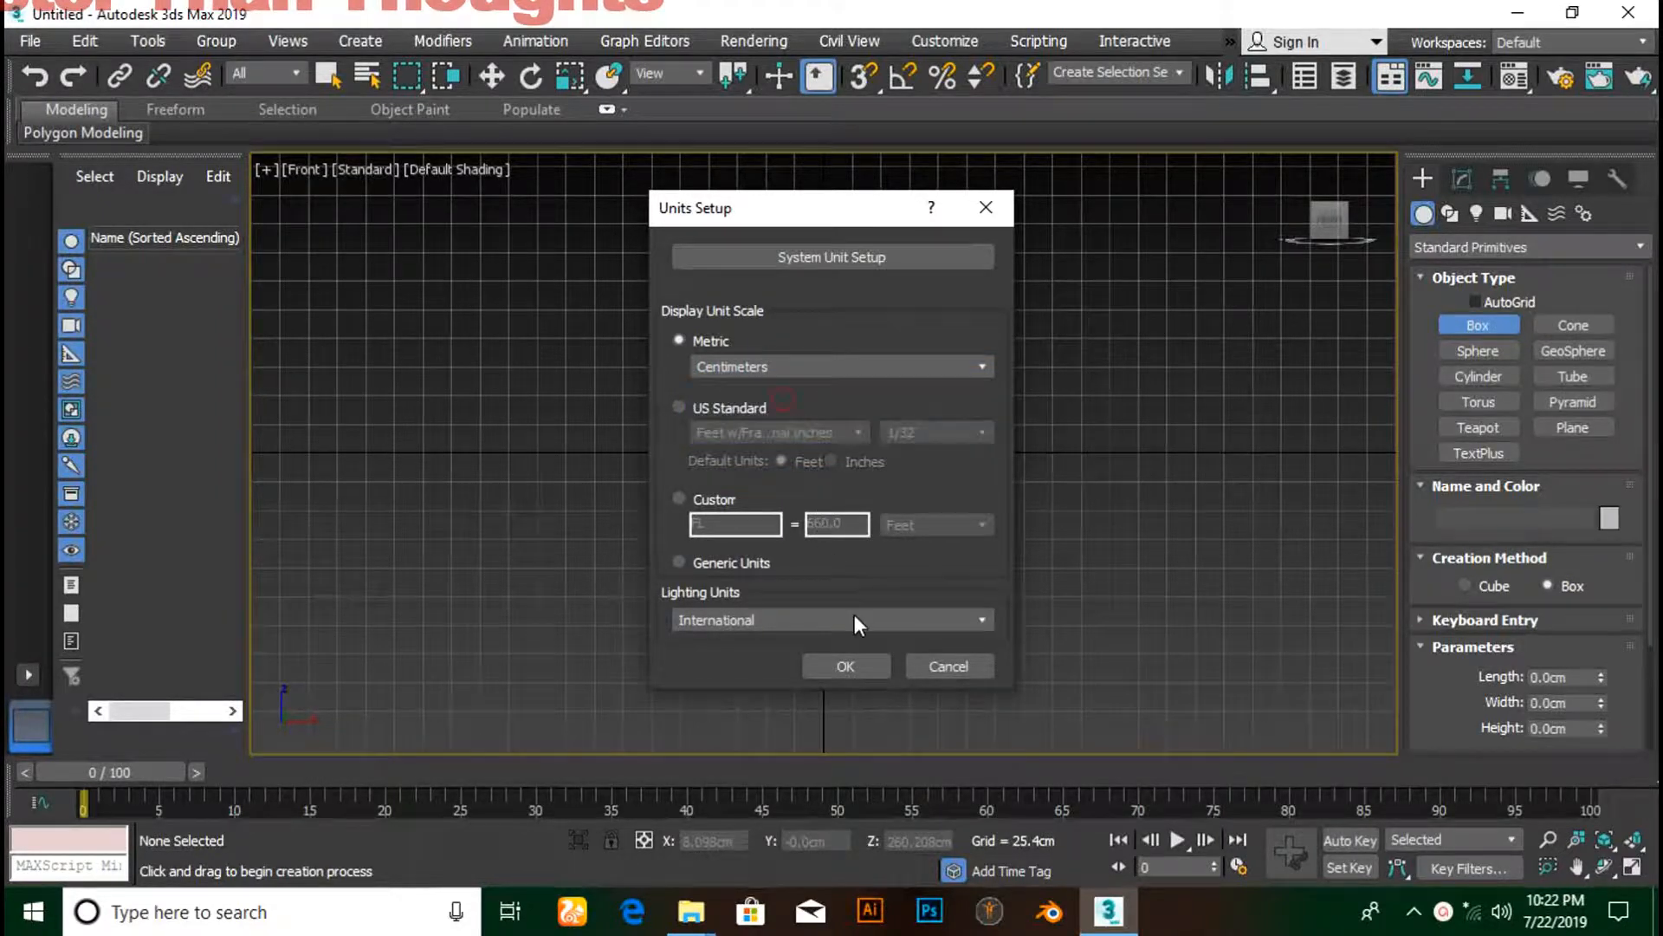
{"action": "left_click", "coordinate": [873, 667]}
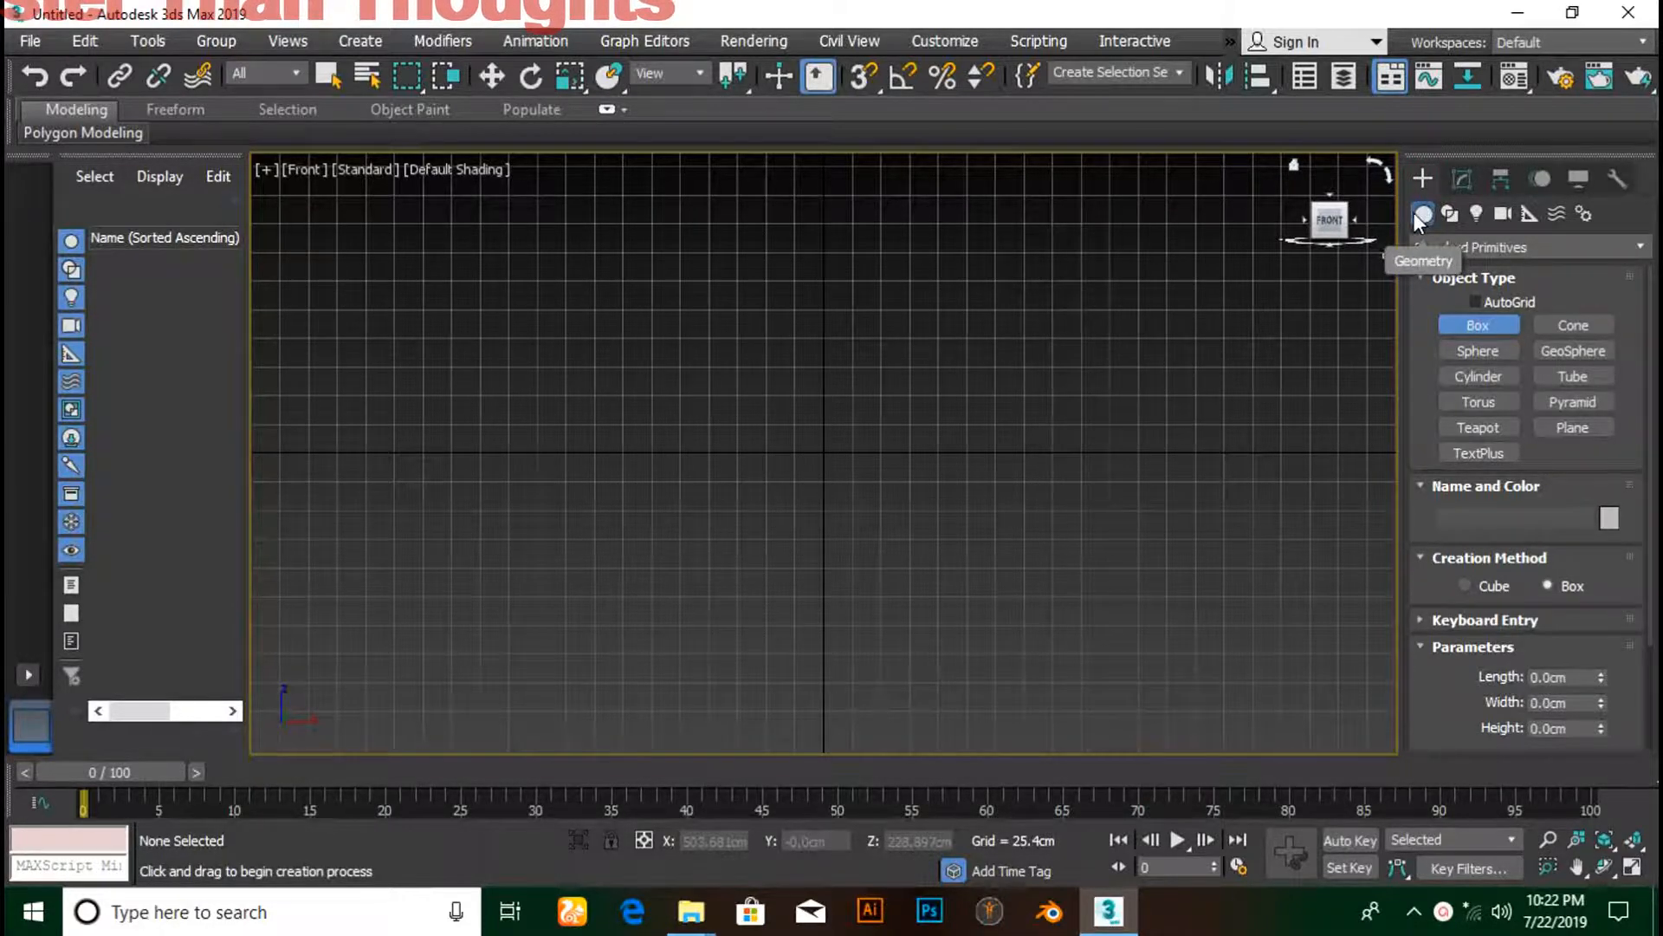
- Draw a plane in the Front view sized 96" long by 72" wide
{"action": "left_click", "coordinate": [1574, 428]}
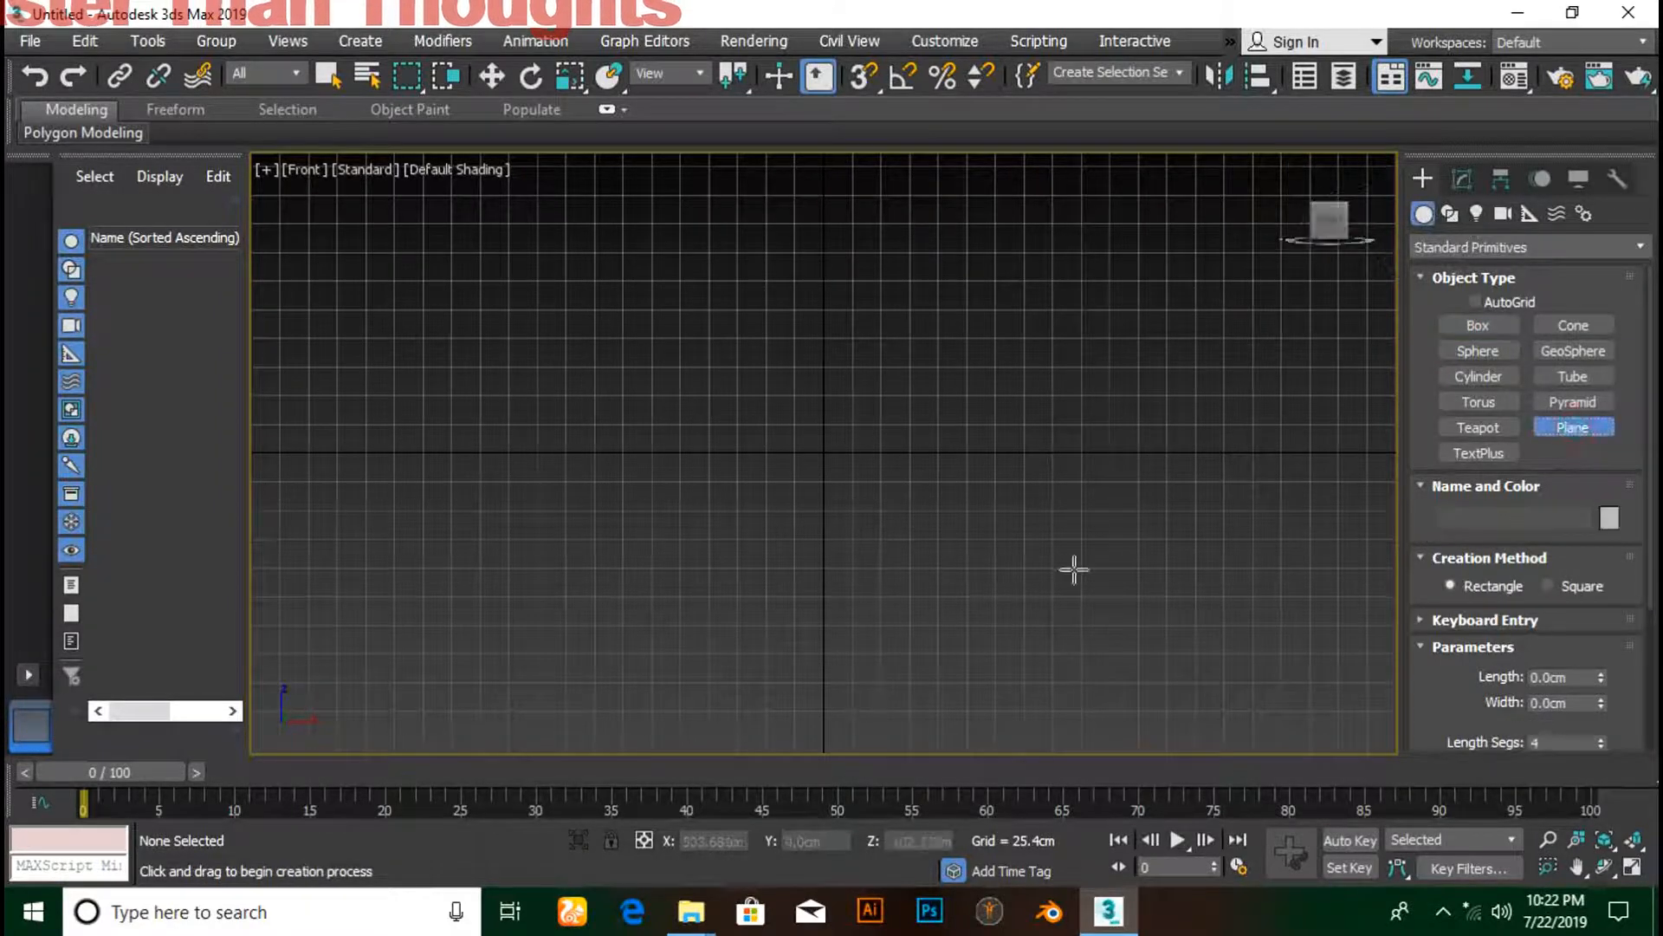
{"action": "left_click_drag", "start_coordinate": [637, 265], "coordinate": [977, 721]}
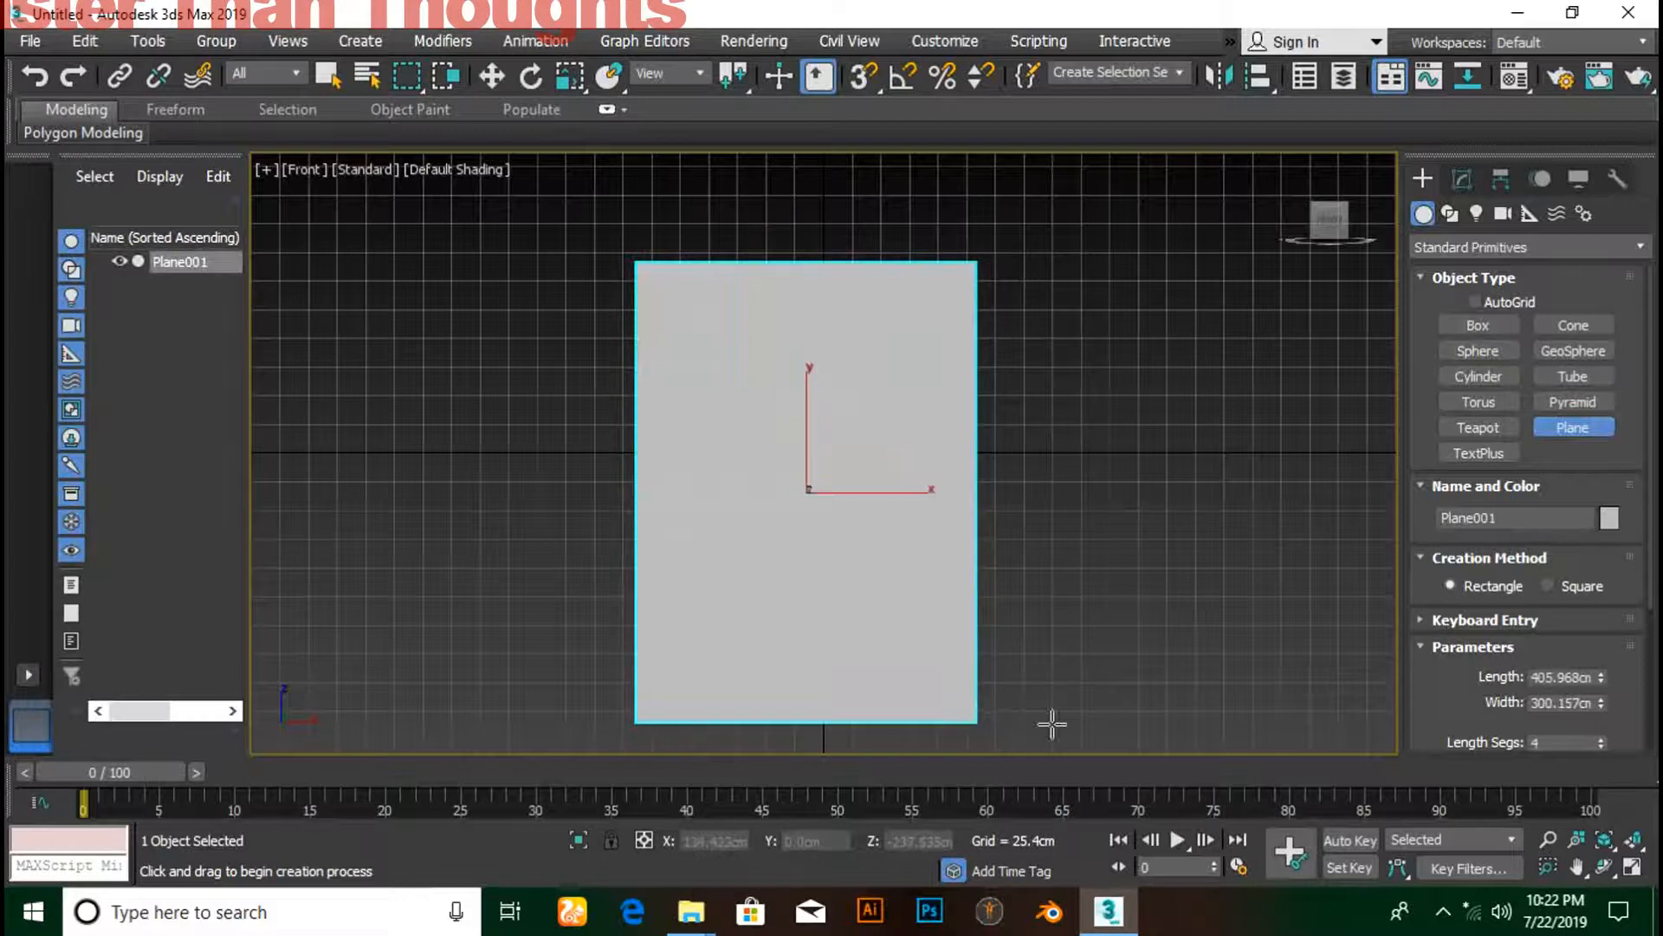
{"action": "double_click", "coordinate": [1570, 678]}
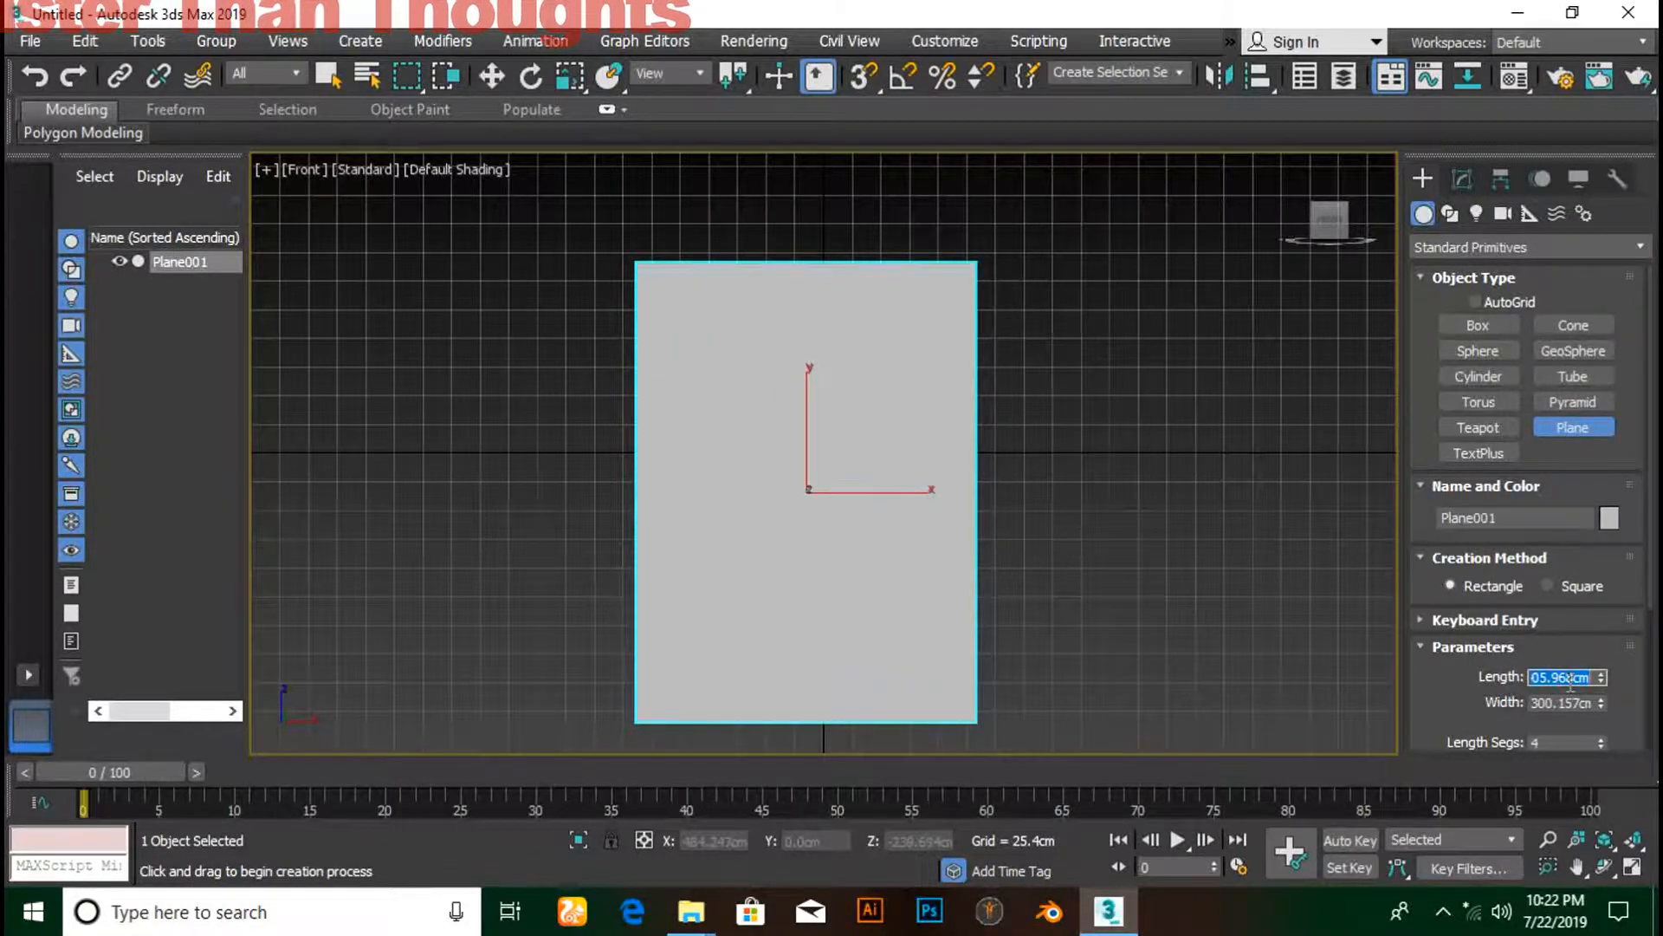
{"action": "type", "text": "96"}
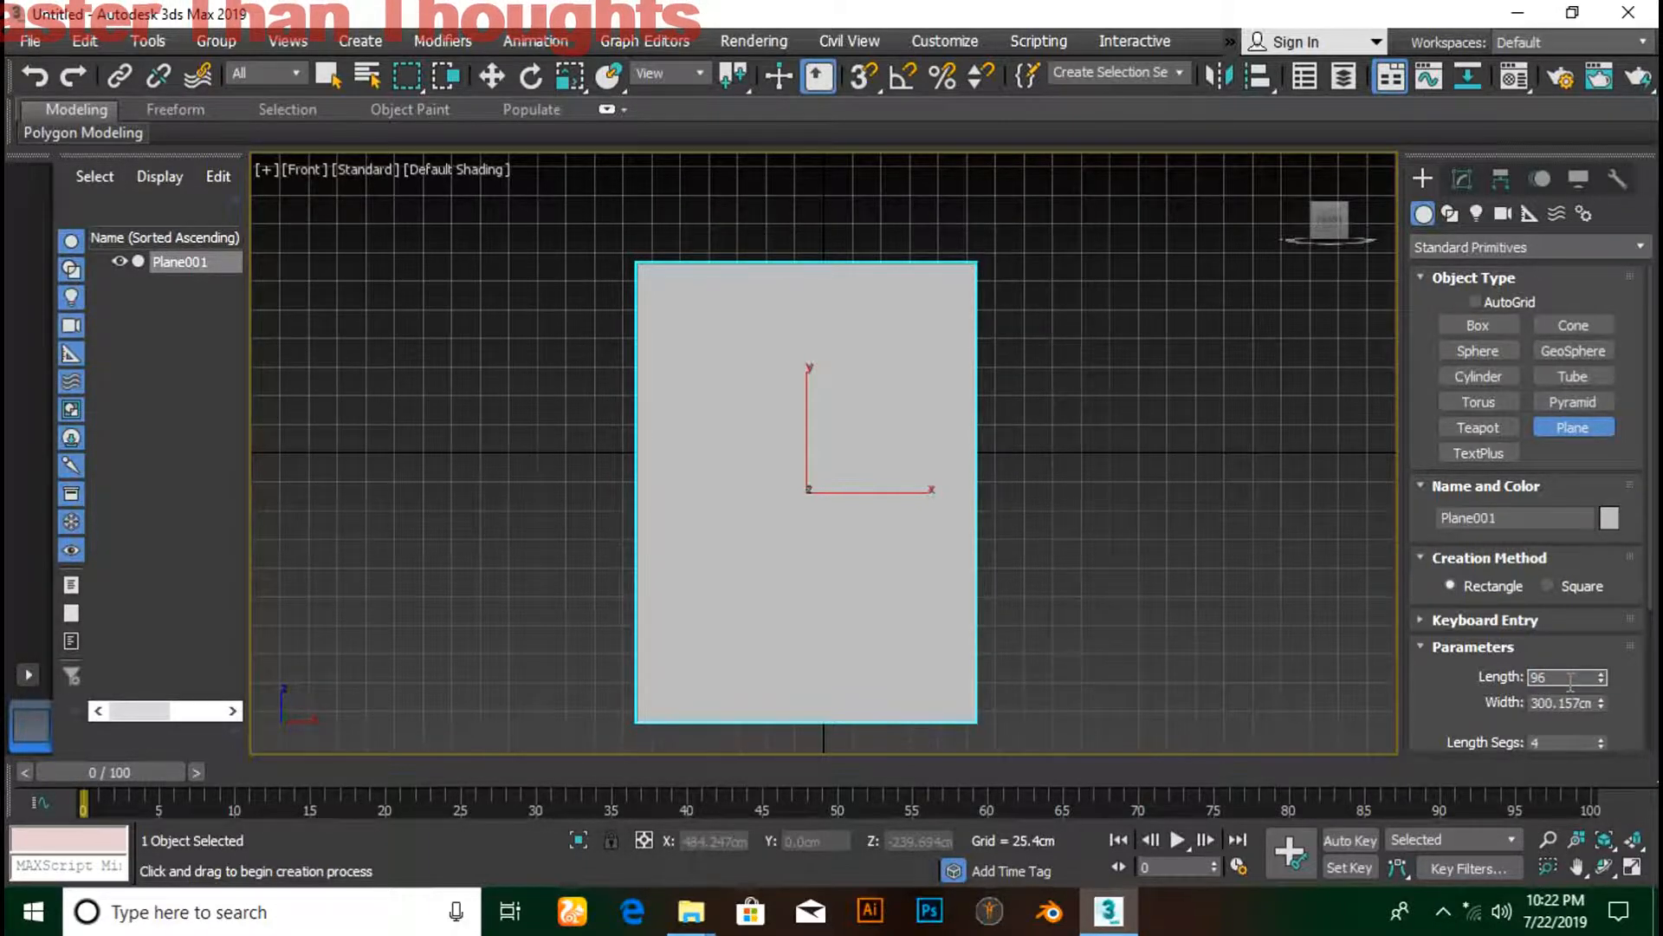
{"action": "type", "text": "\""}
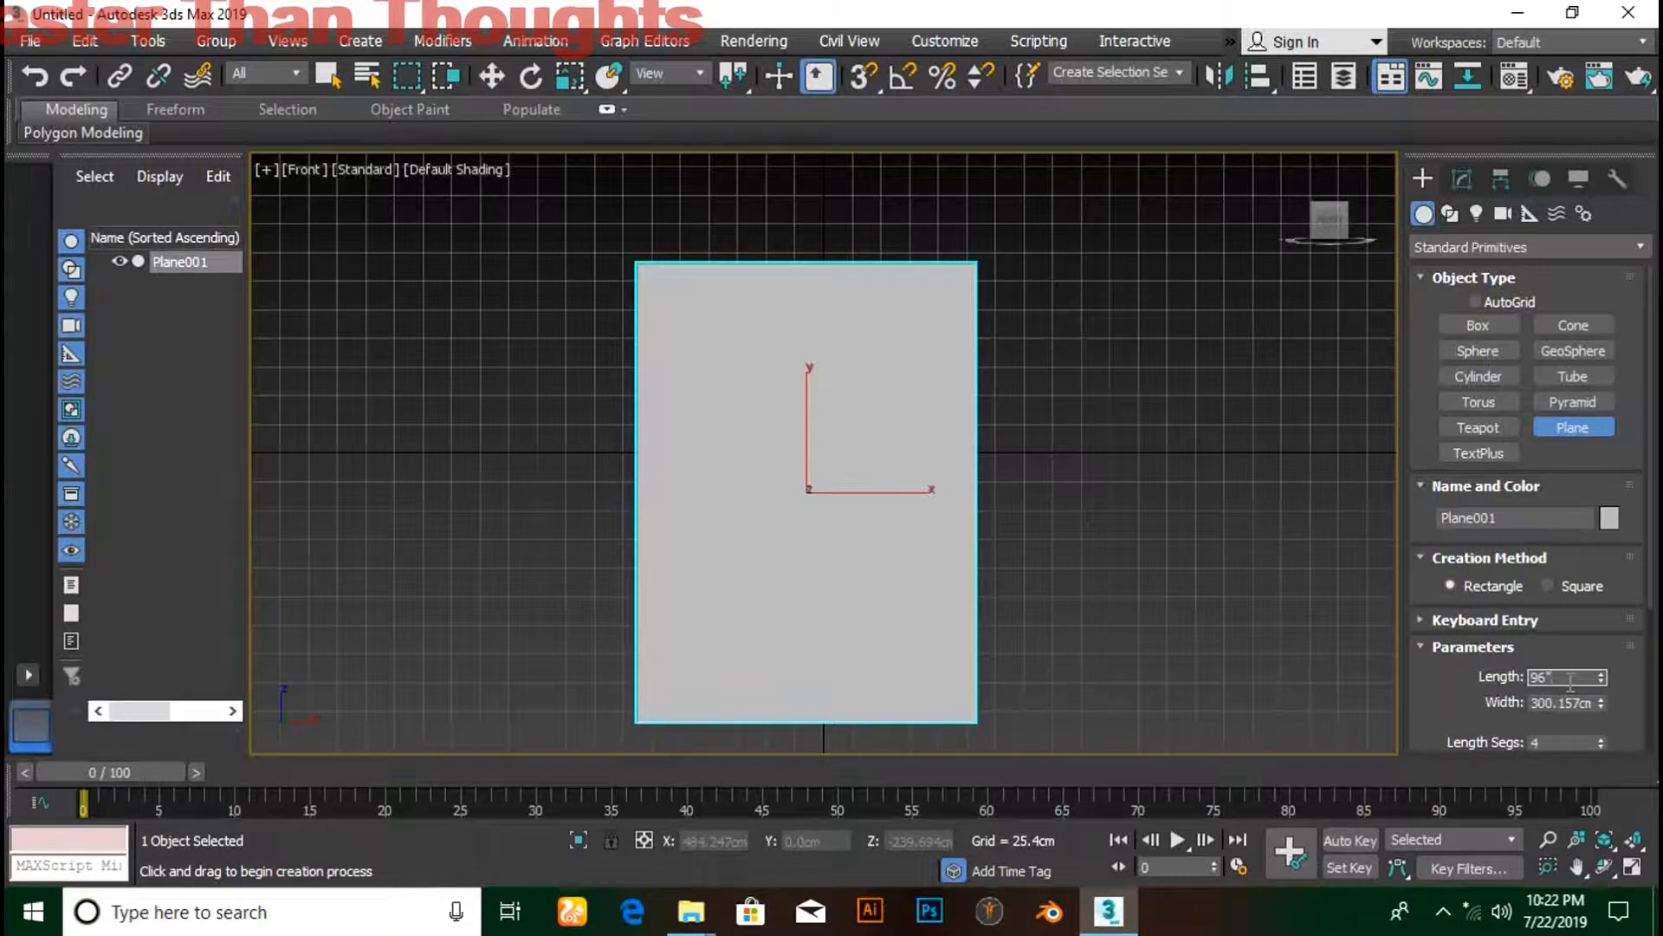
{"action": "key", "text": "Return"}
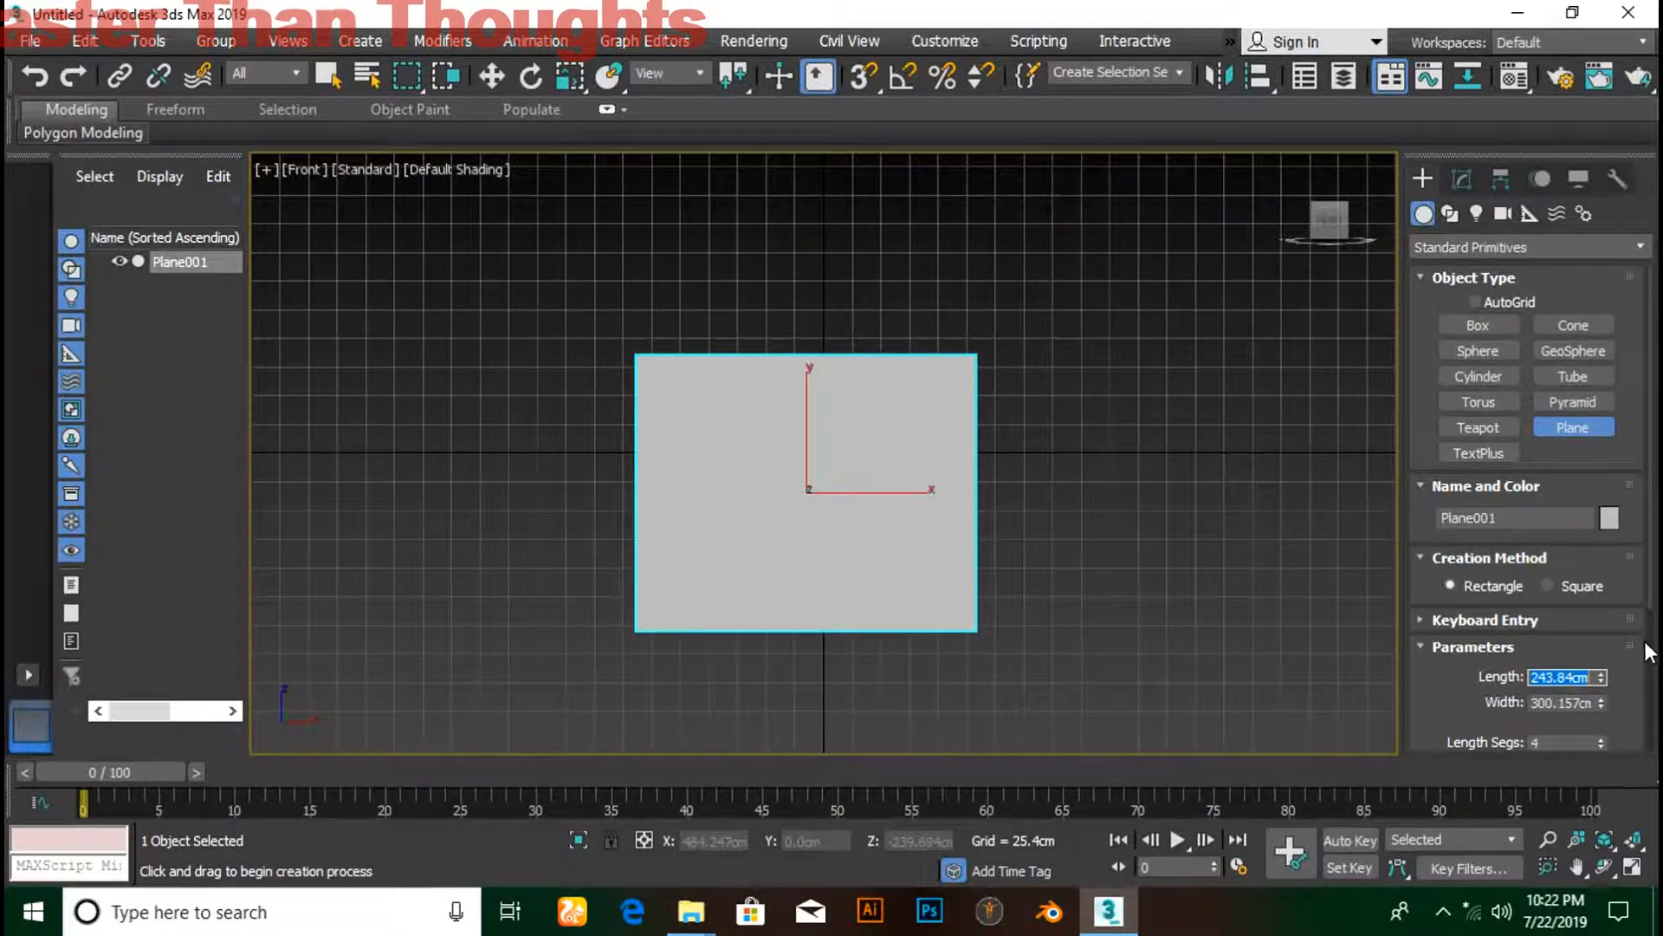
{"action": "left_click", "coordinate": [1558, 704]}
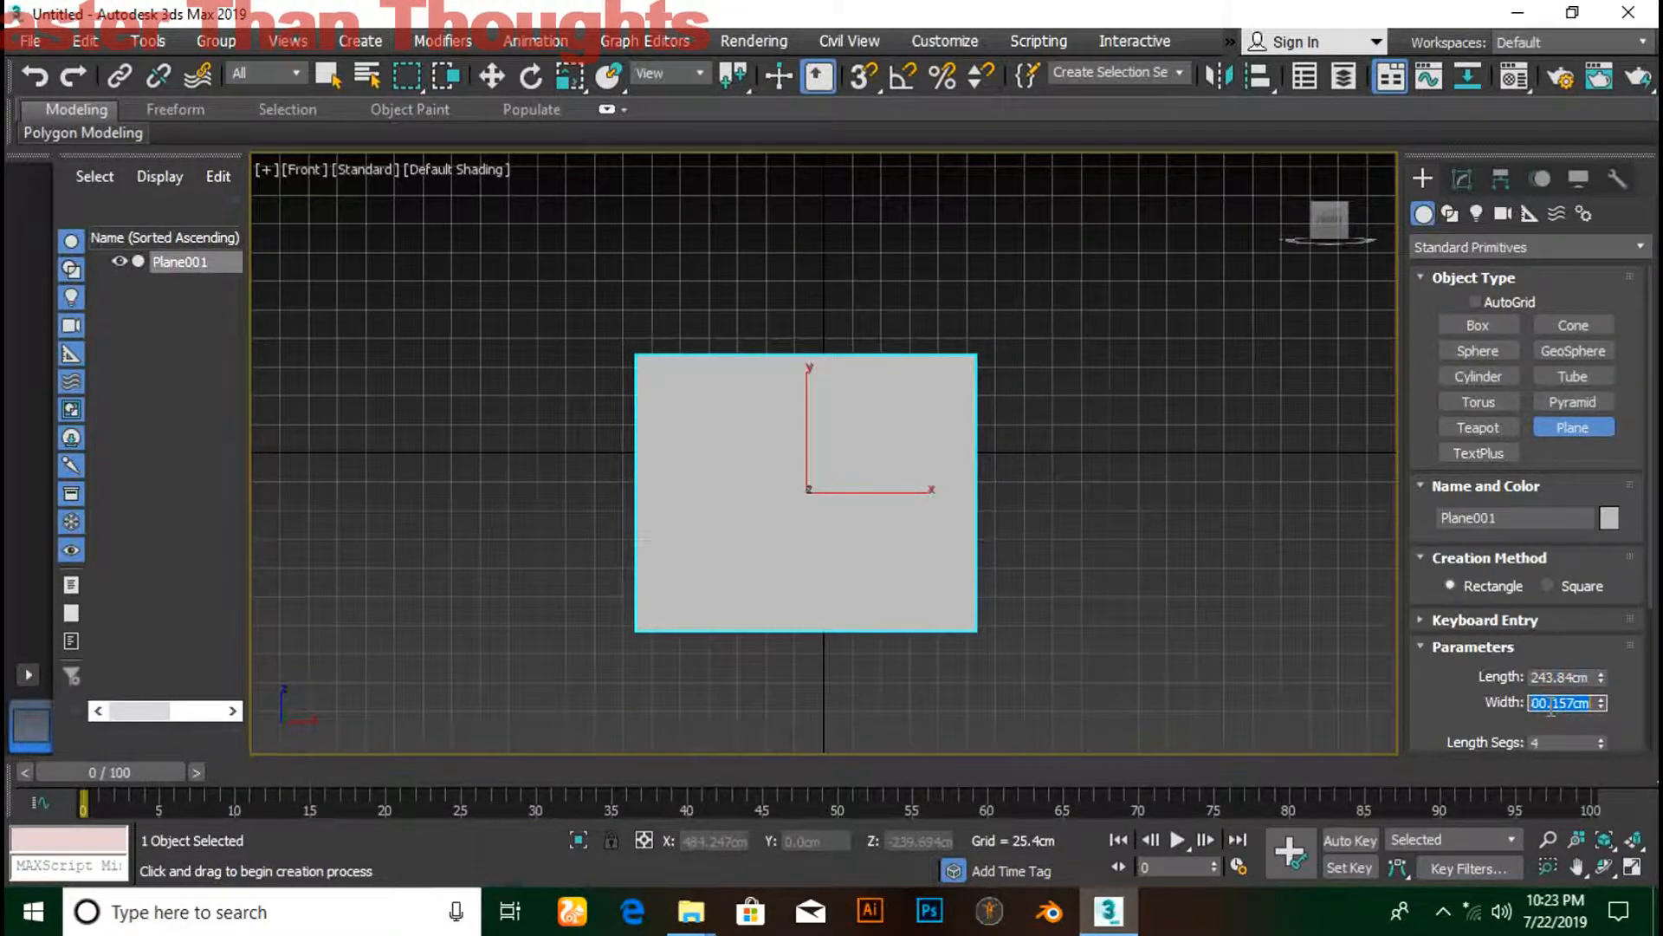
{"action": "type", "text": "72"}
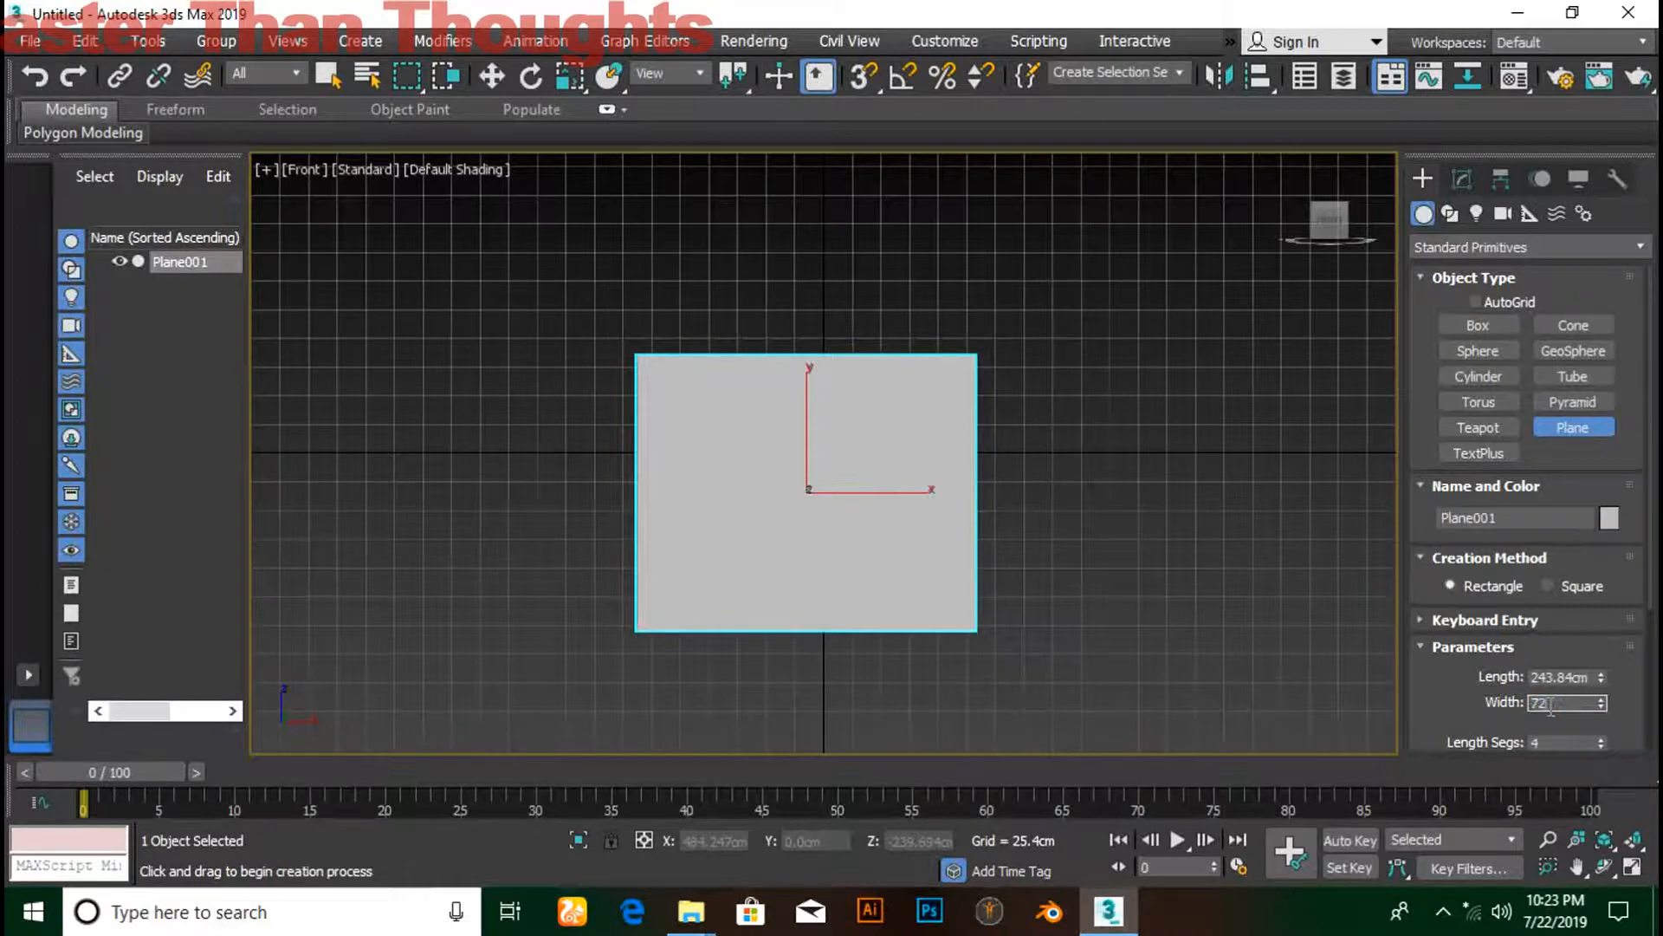
{"action": "key", "text": "Return"}
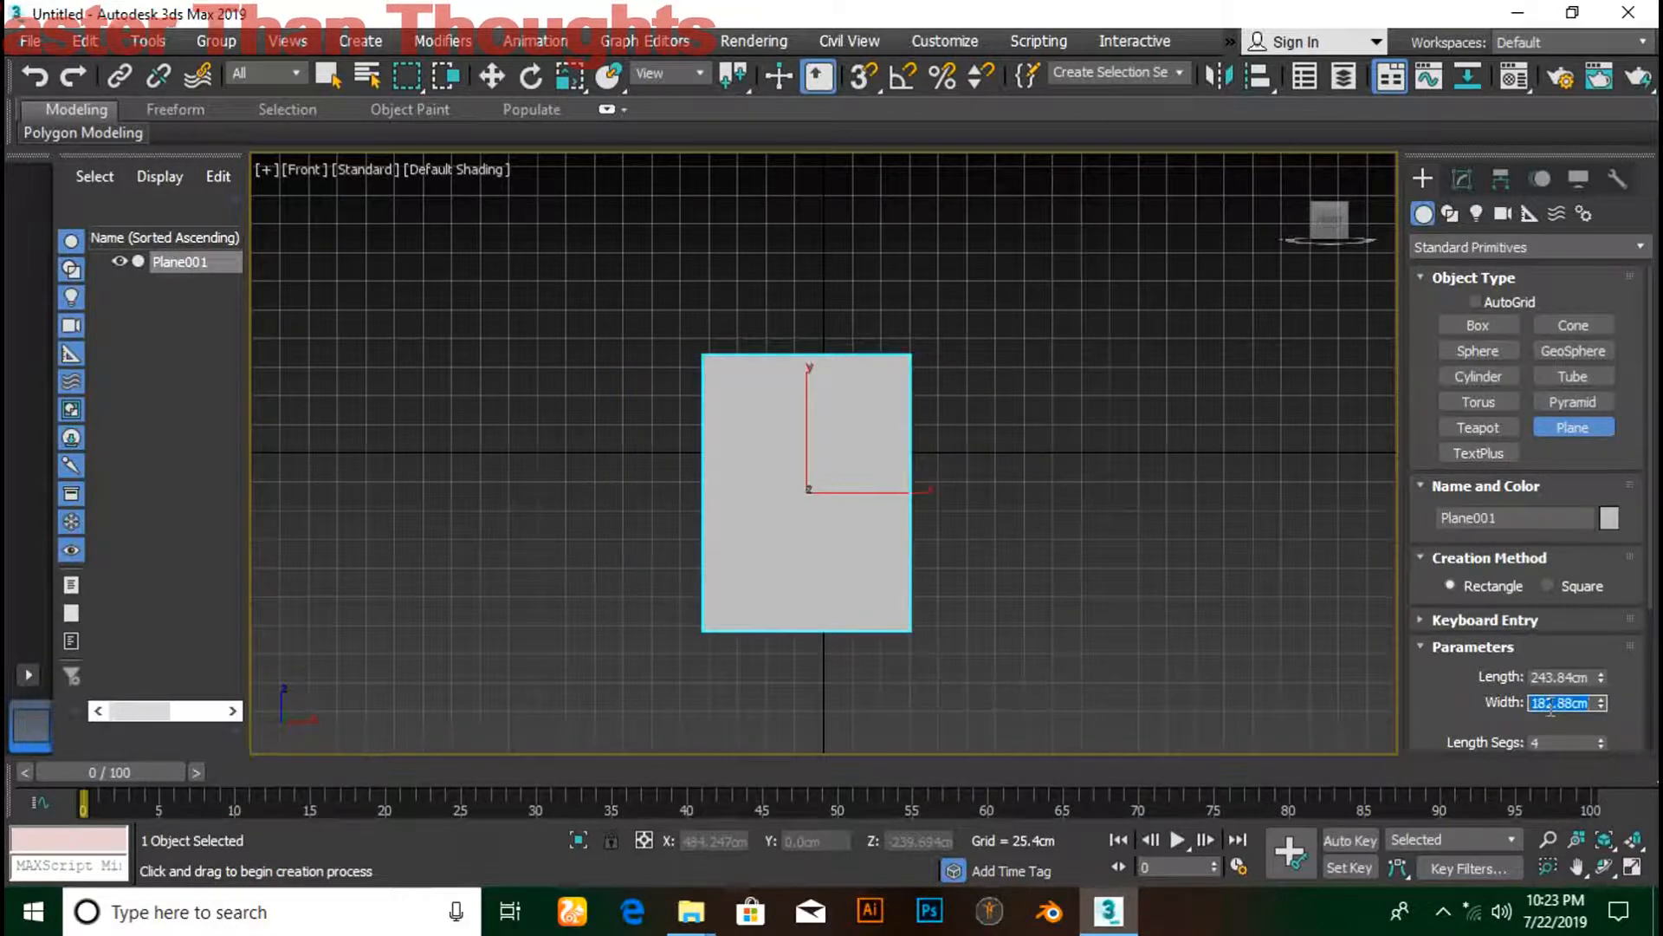
{"action": "scroll", "coordinate": [1577, 706], "scroll_direction": "down", "scroll_amount": 1}
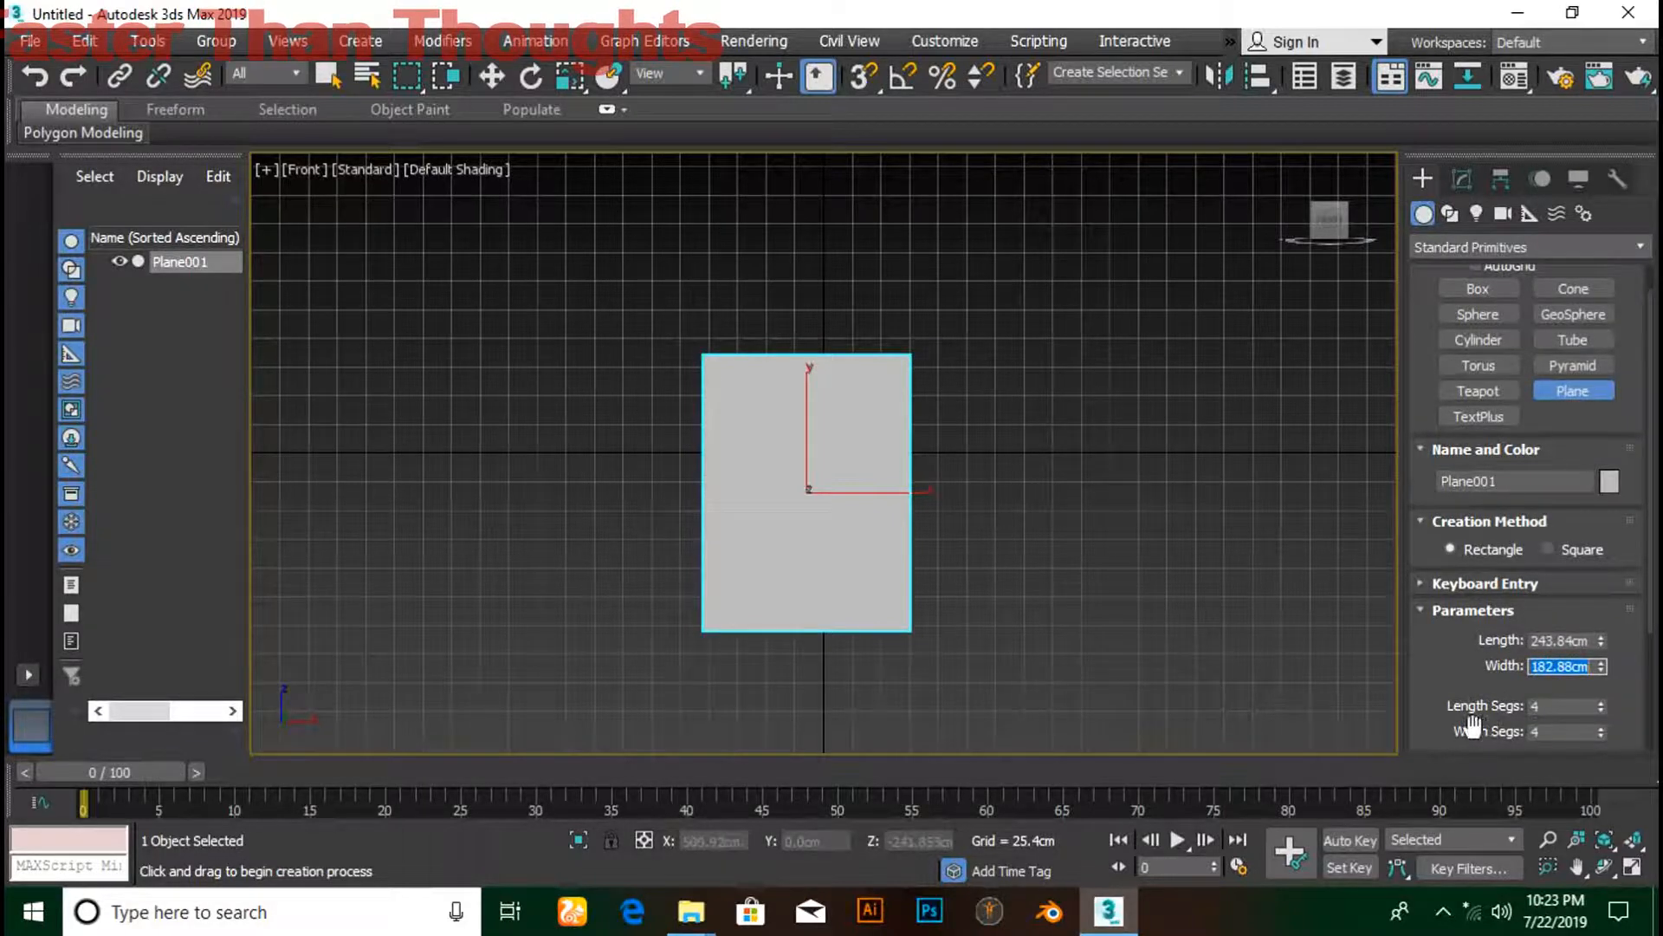
- Set Plane001's Length Segs and Width Segs both to 50
{"action": "left_click", "coordinate": [1579, 706]}
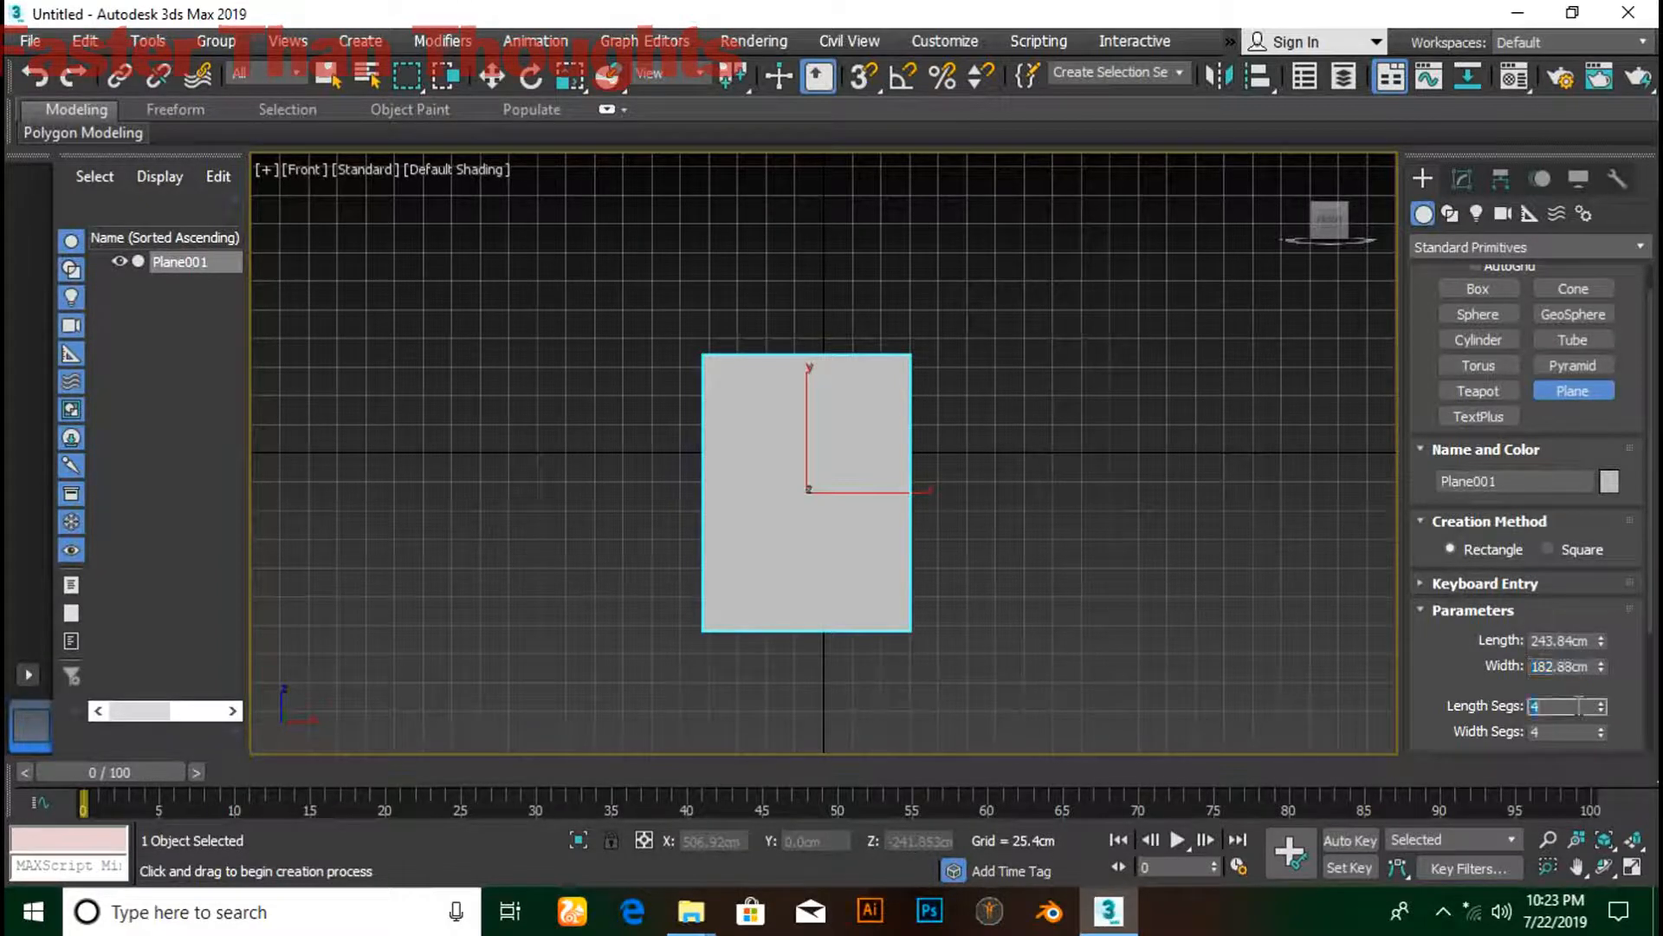
{"action": "type", "text": "50"}
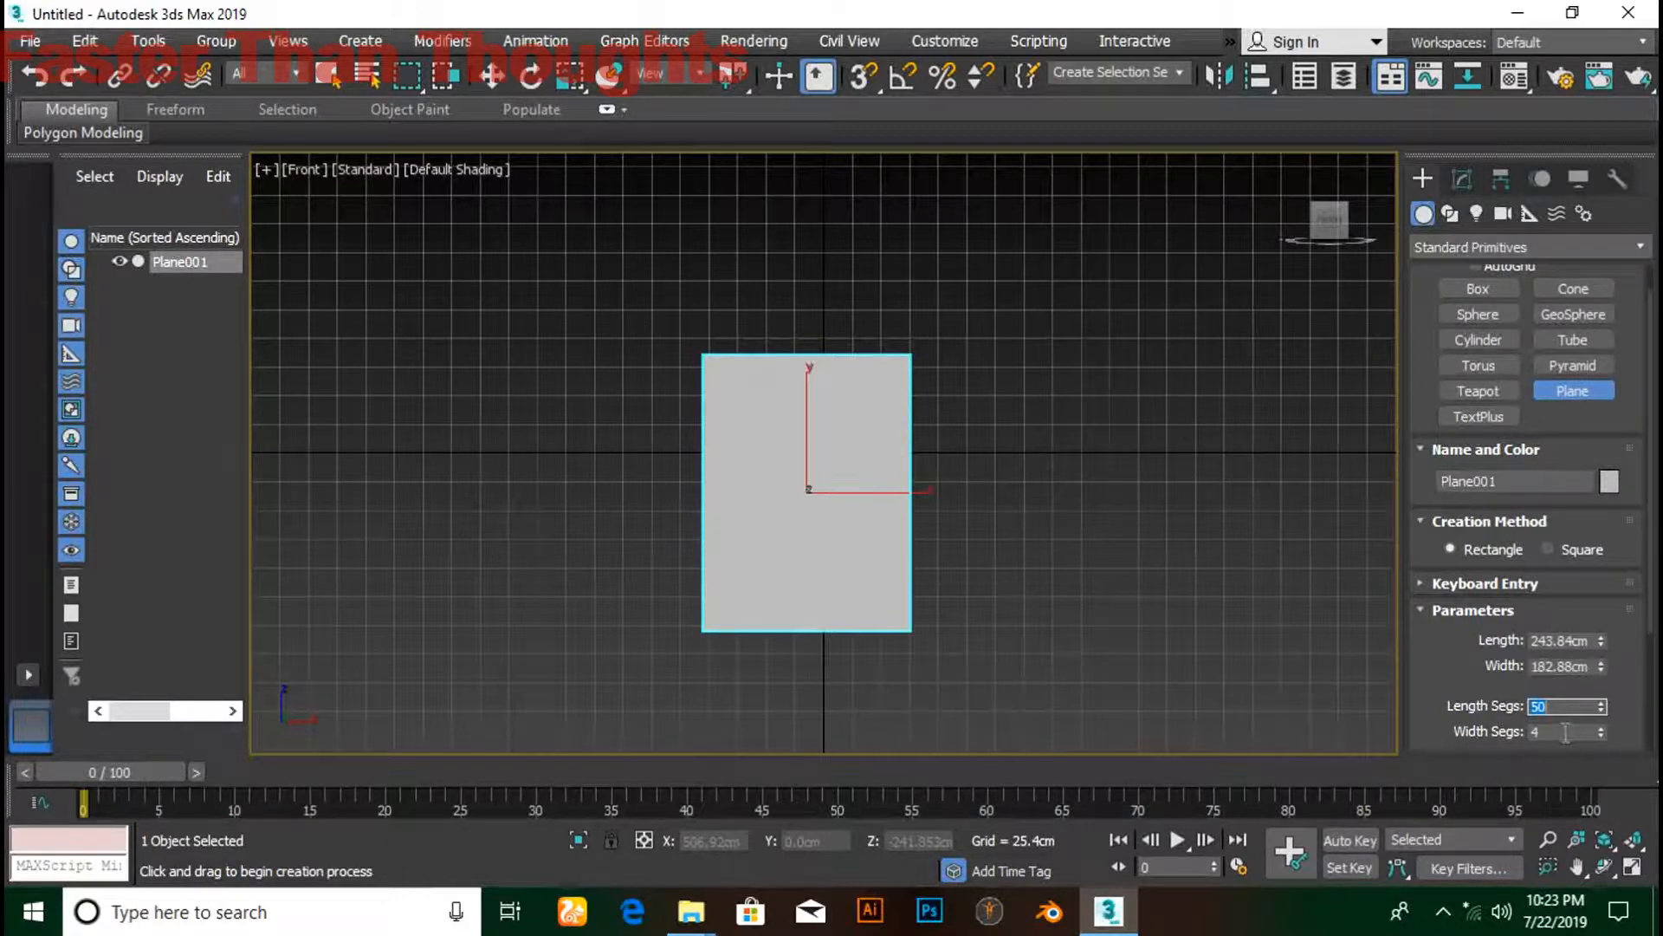
{"action": "left_click", "coordinate": [1567, 732]}
{"action": "type", "text": "5"}
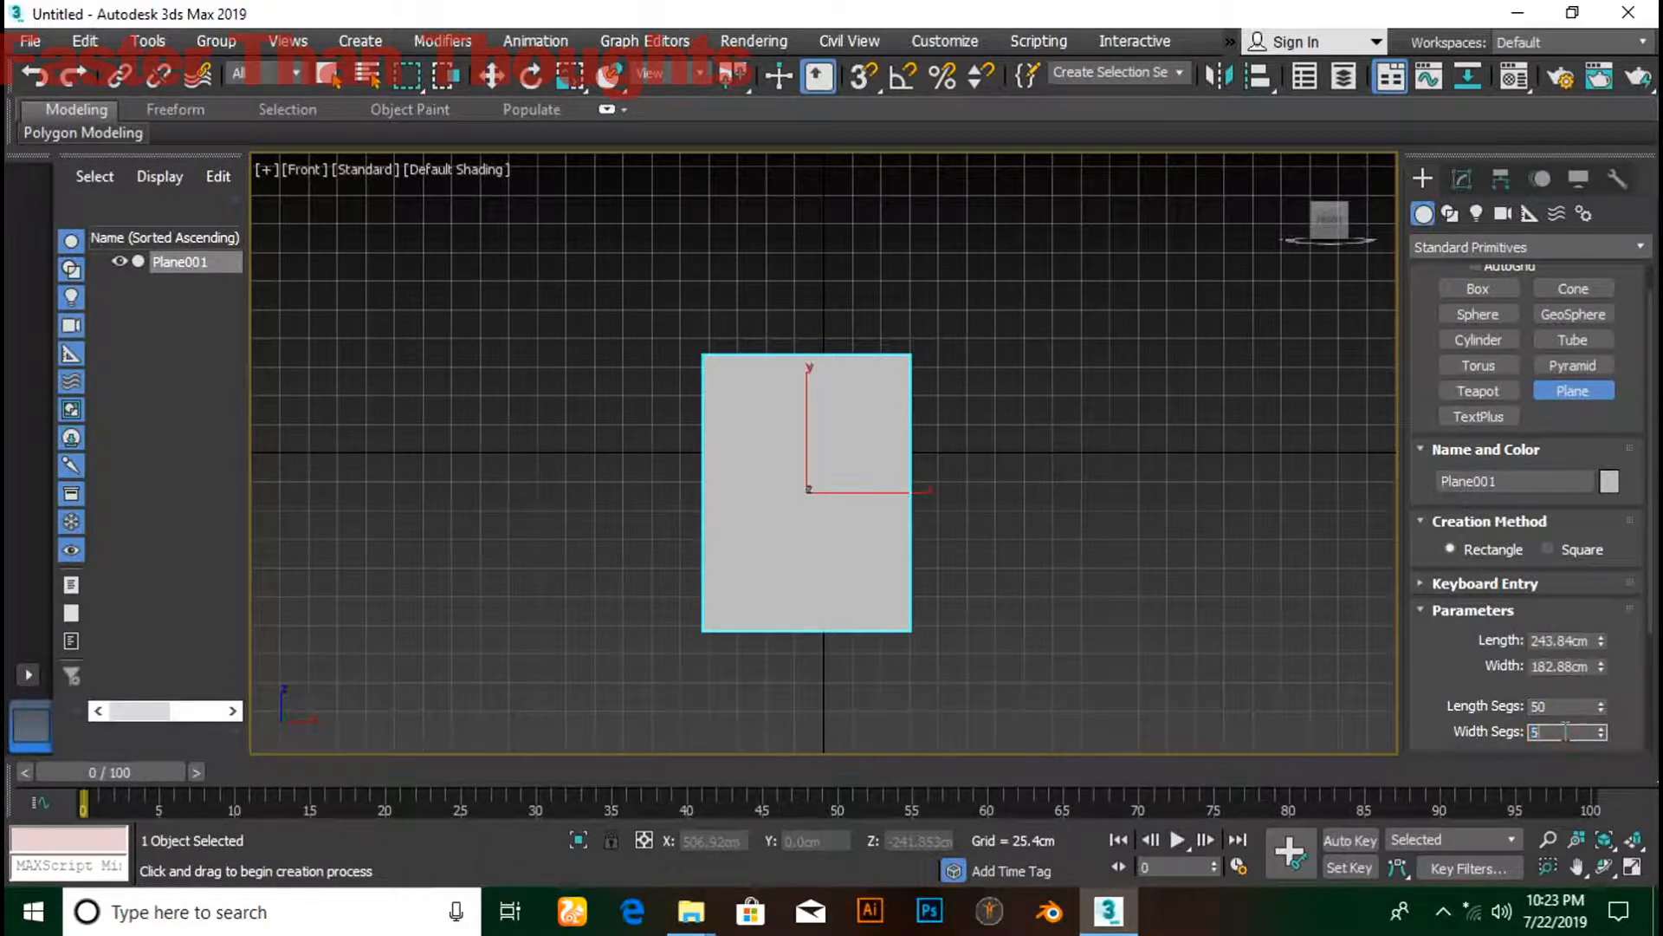
{"action": "type", "text": "0"}
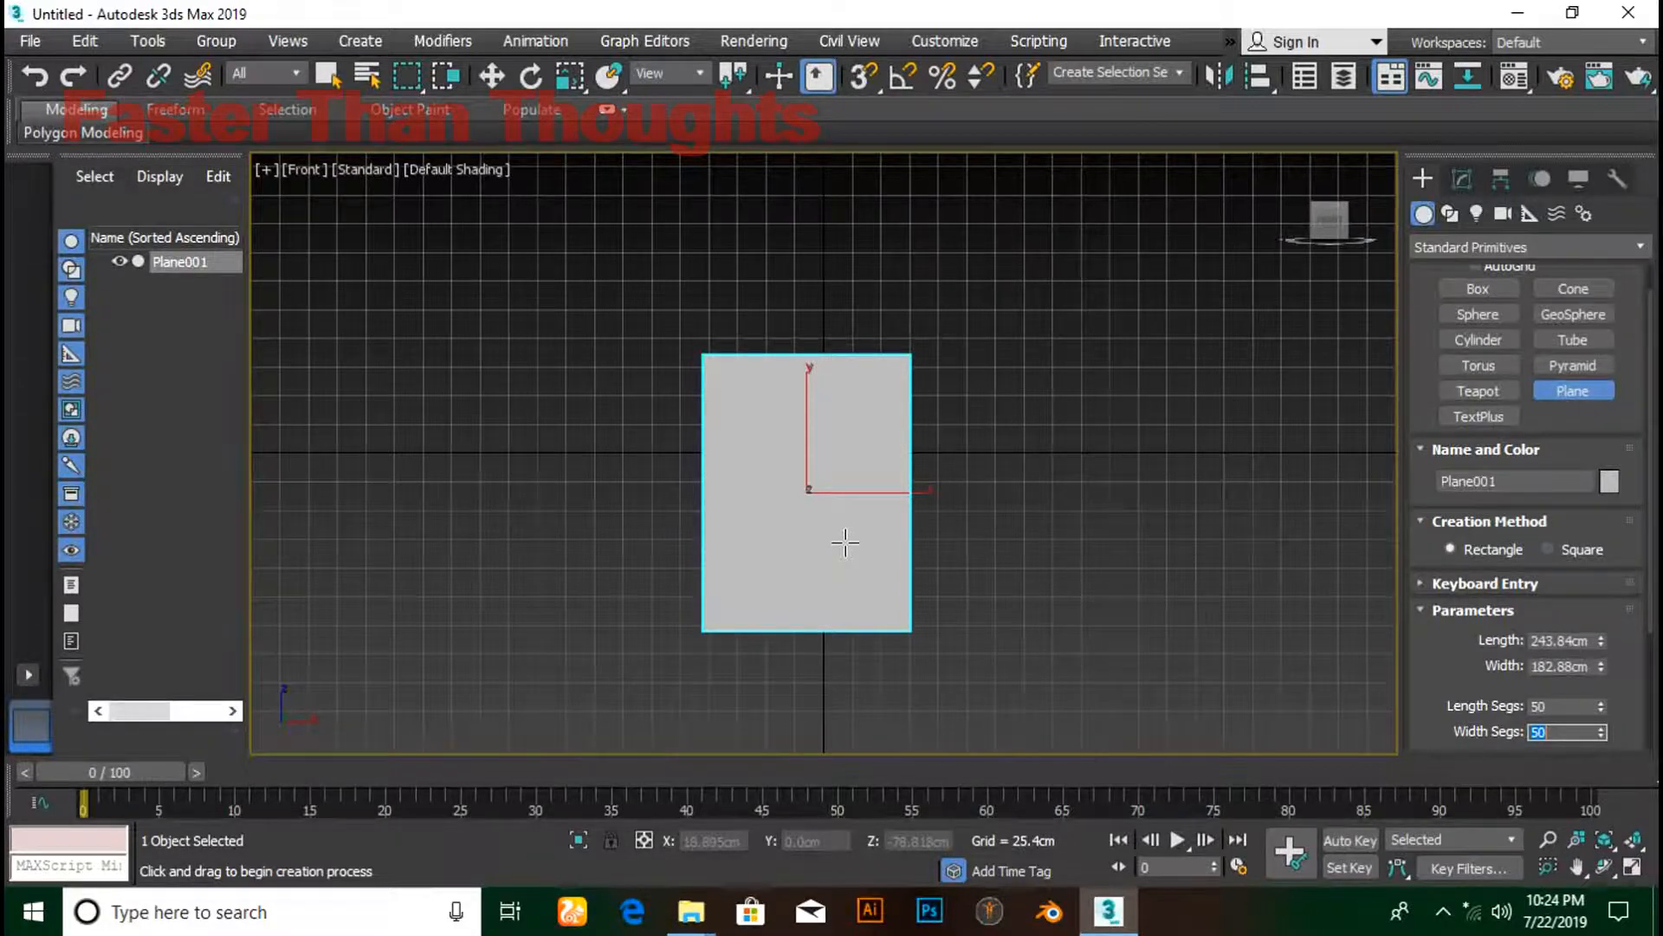
- Turn on Edged Faces and zero the plane's X and Z position
{"action": "left_click", "coordinate": [504, 78]}
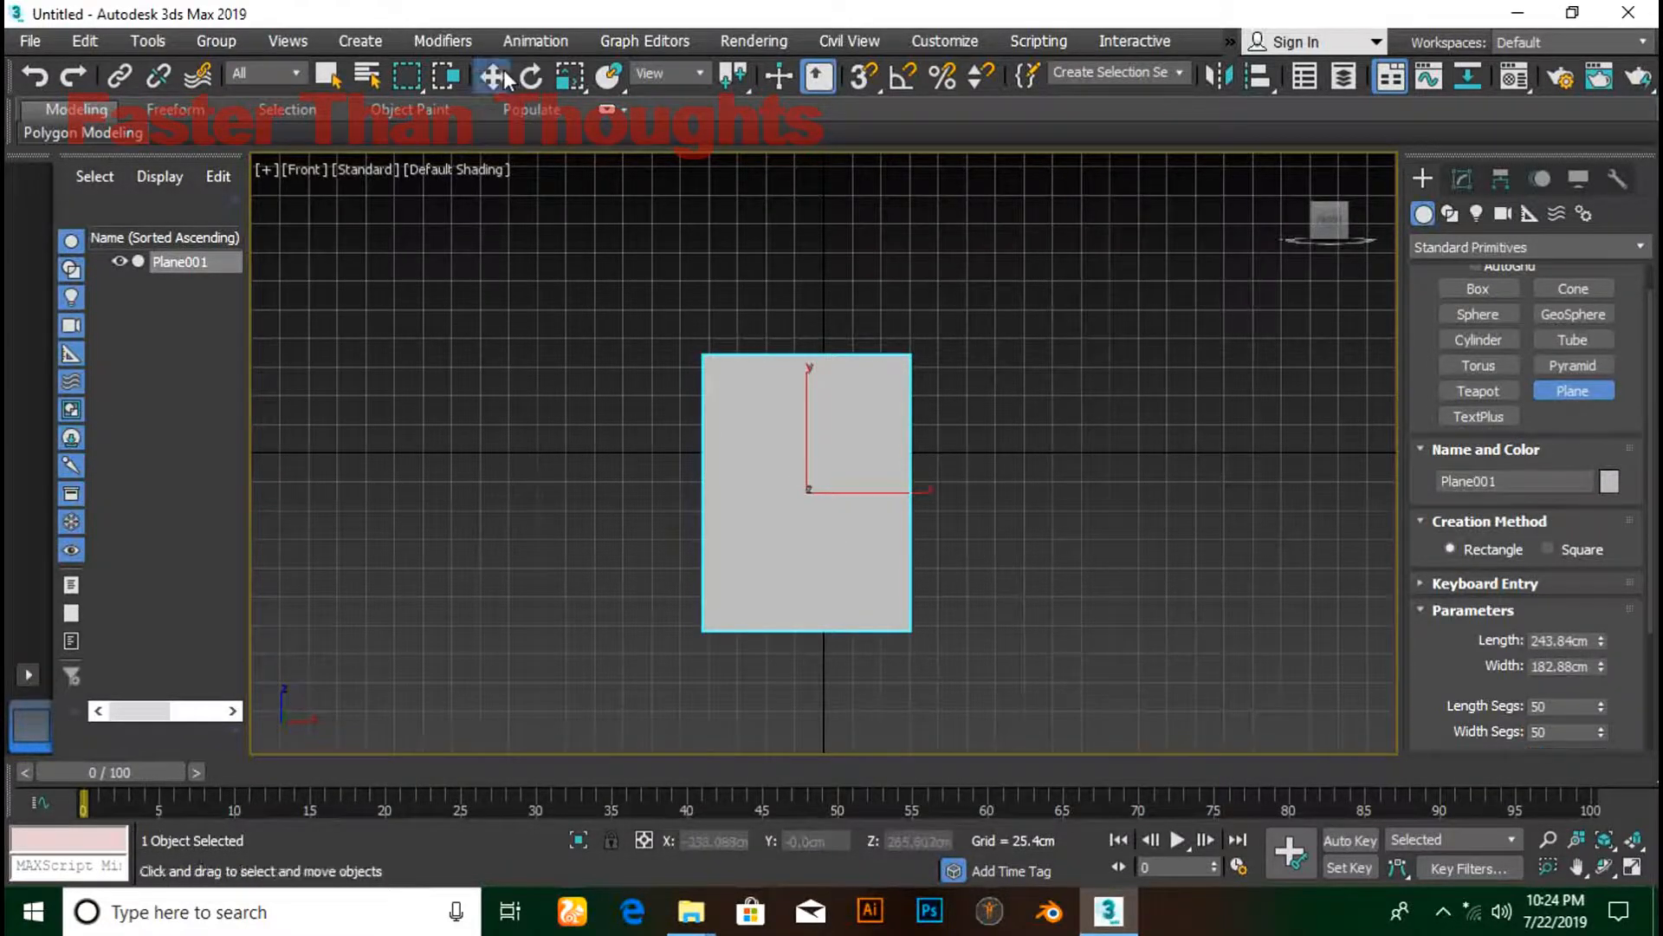
{"action": "key", "text": "F4"}
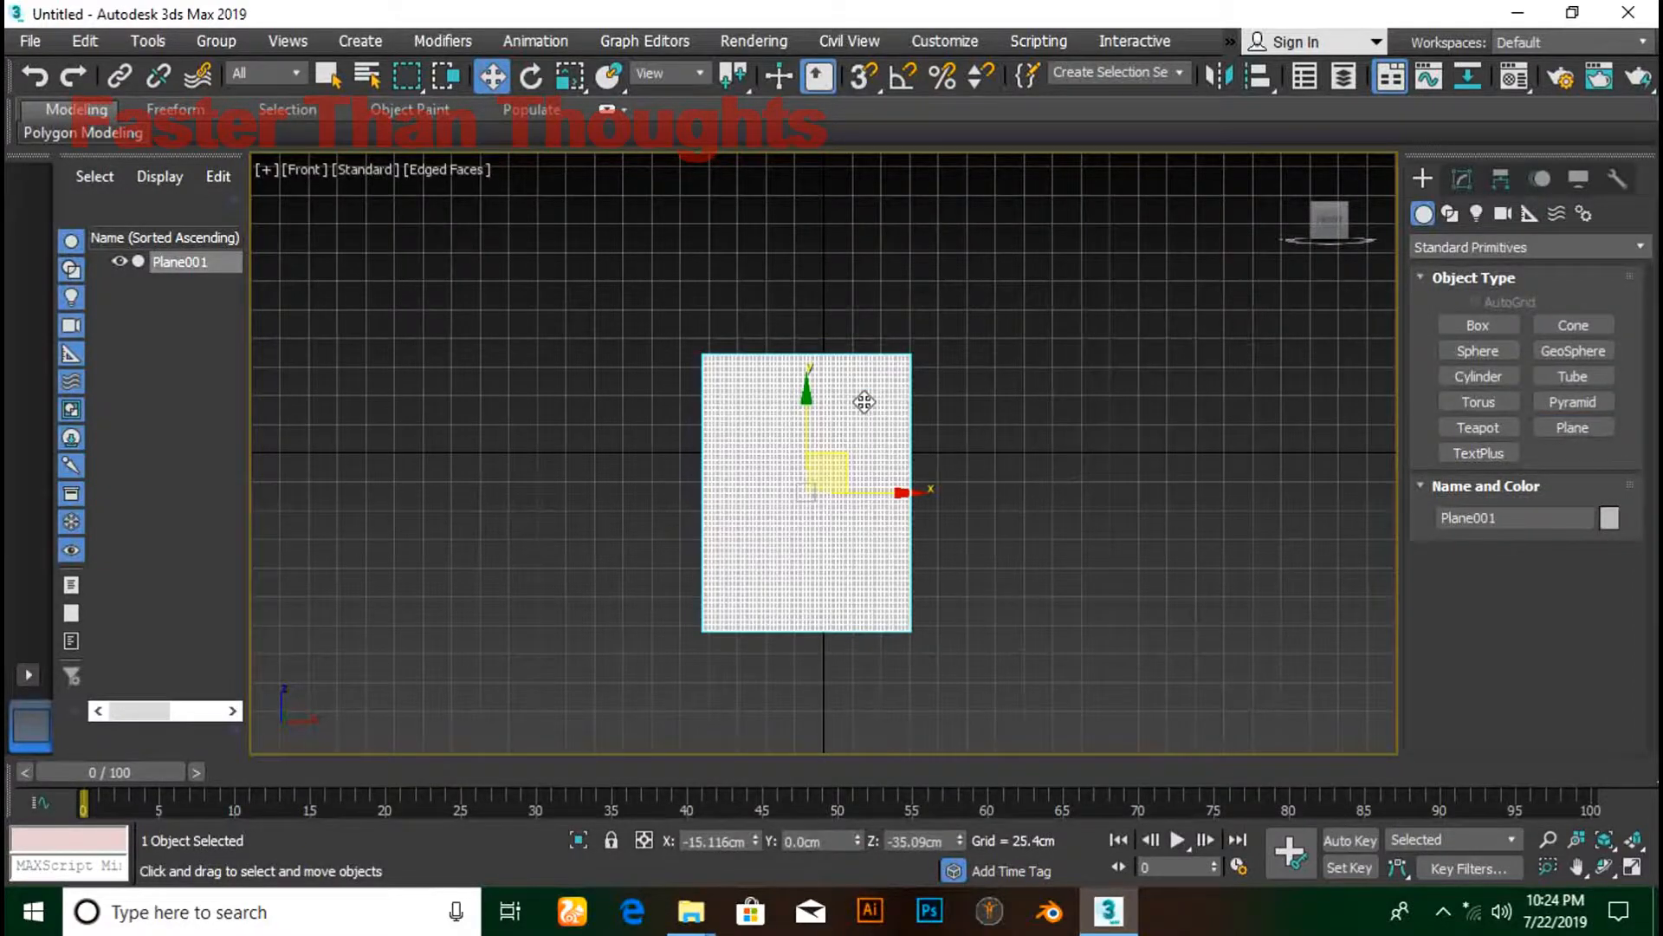
{"action": "scroll", "coordinate": [776, 491], "scroll_direction": "up", "scroll_amount": 5}
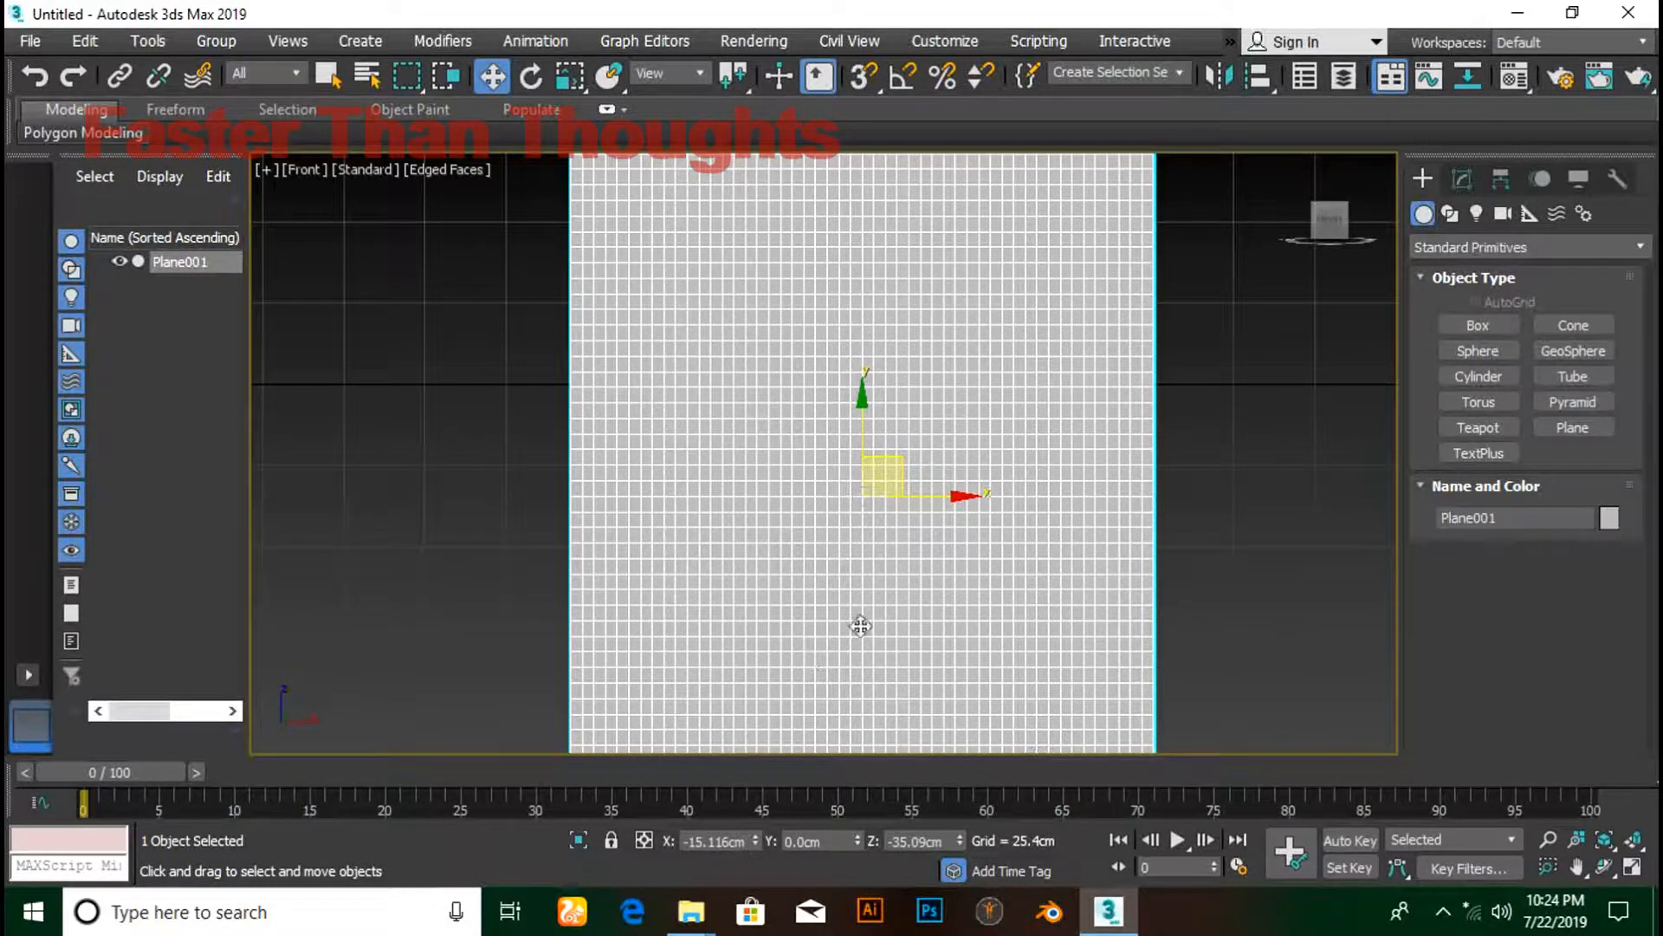
{"action": "right_click", "coordinate": [755, 843]}
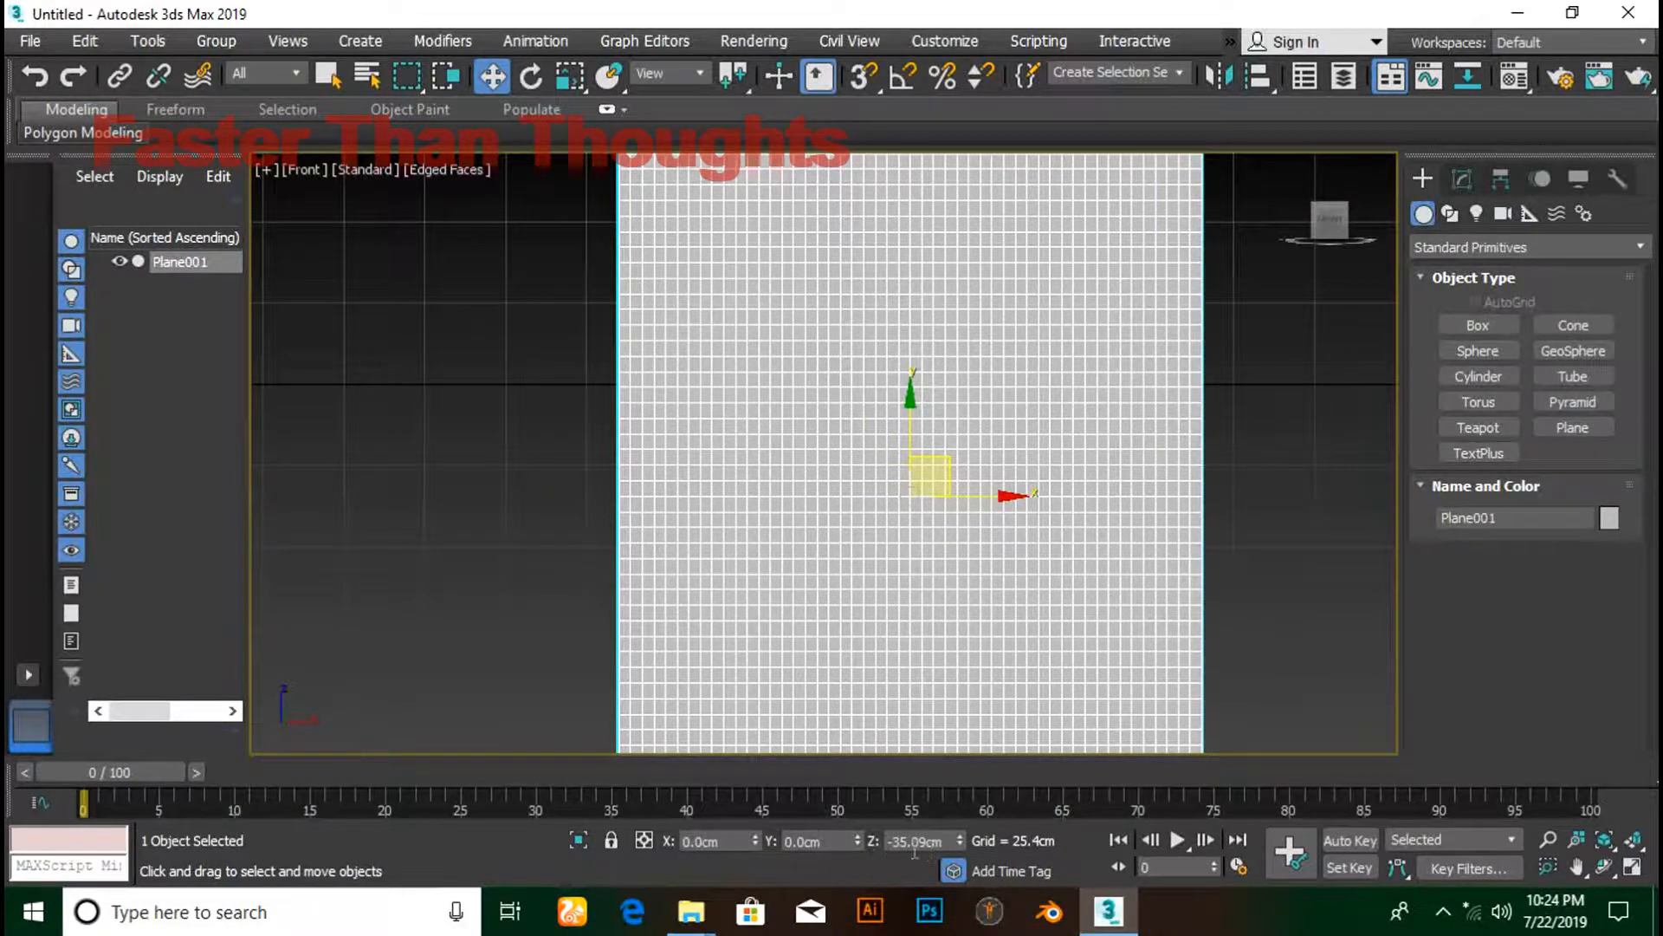
{"action": "right_click", "coordinate": [942, 838]}
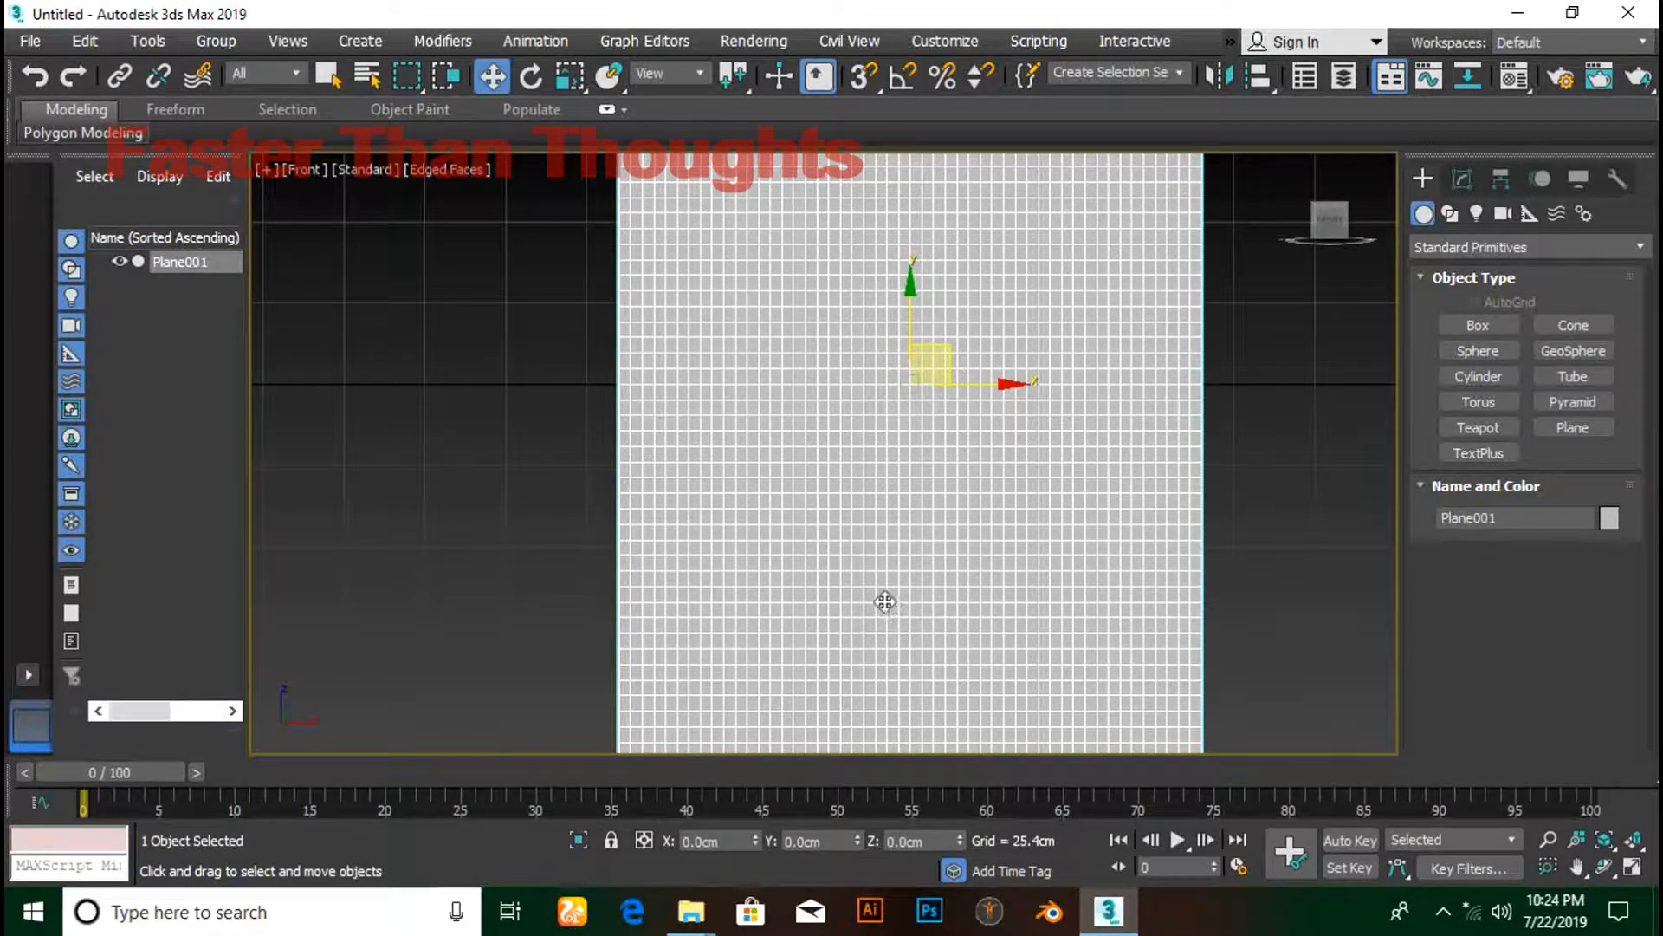
- Draw a long thin box across the plane's top as the curtain rod
{"action": "left_click", "coordinate": [1459, 324]}
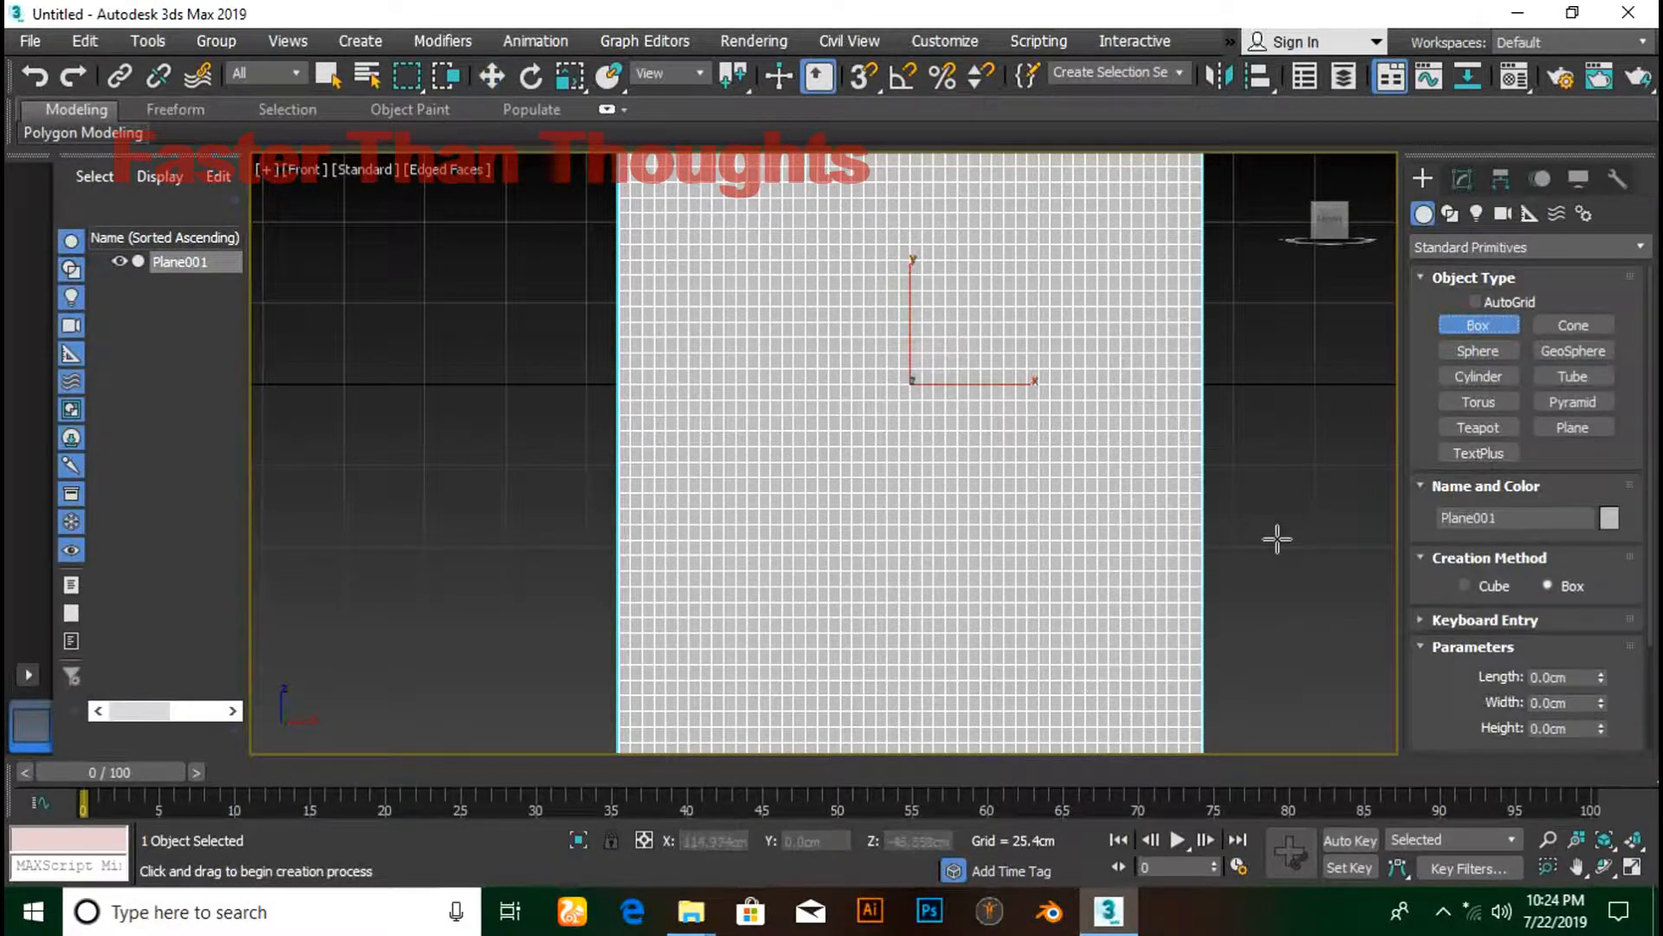
{"action": "middle_click_drag", "start_coordinate": [1251, 434], "coordinate": [1215, 722]}
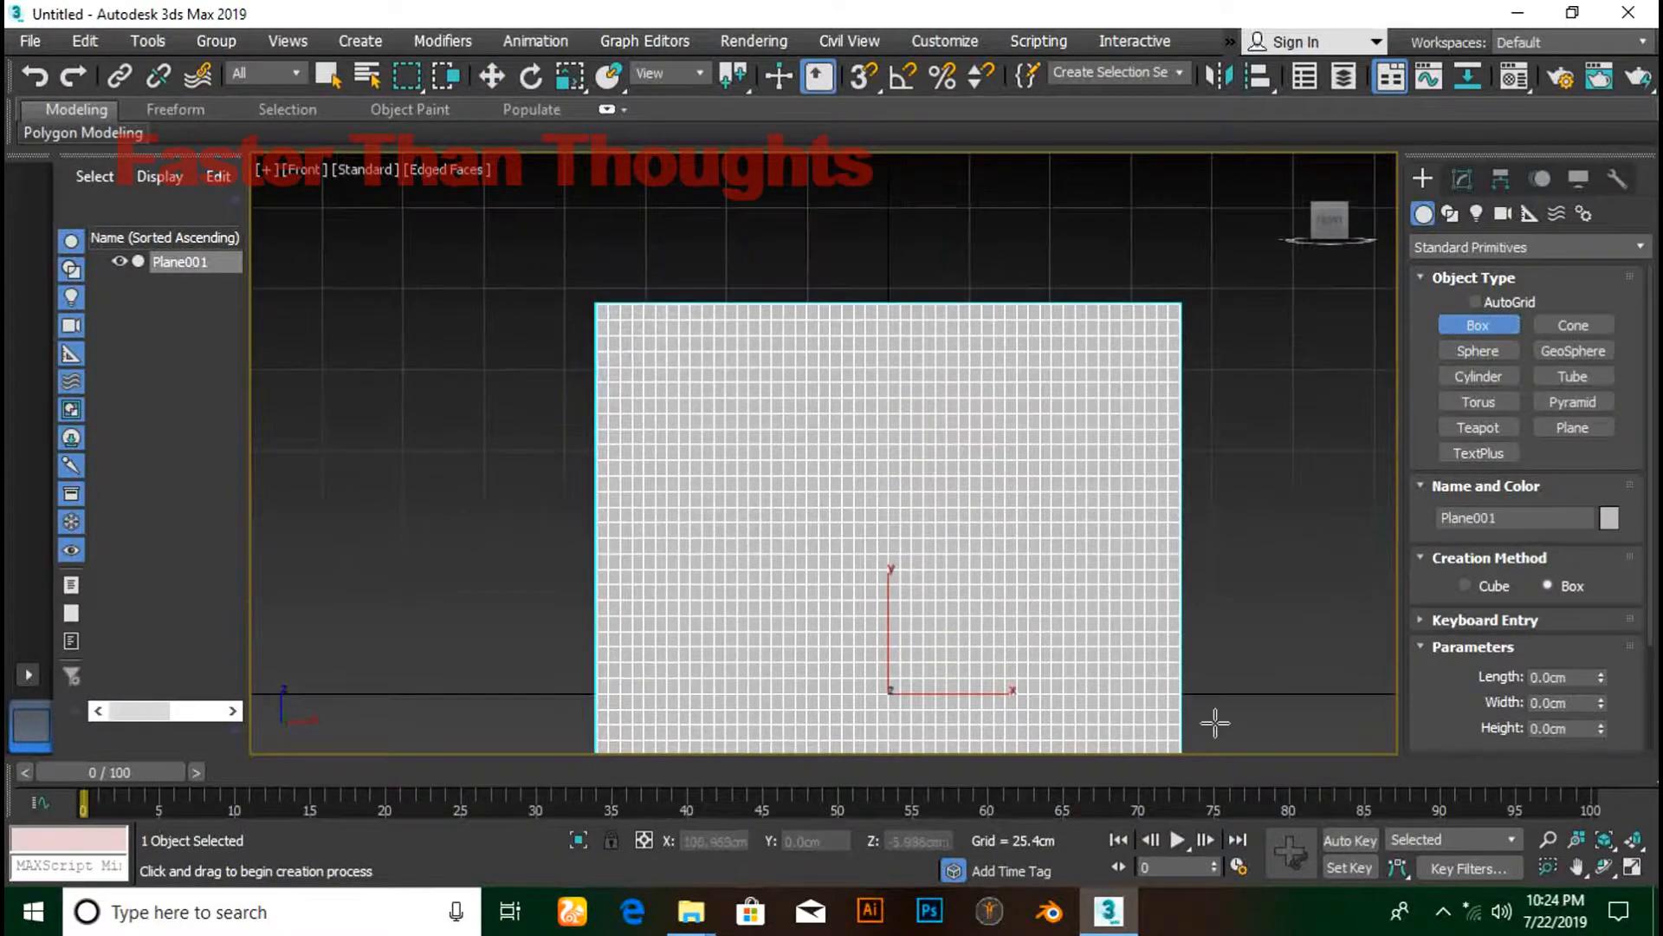
{"action": "left_click_drag", "start_coordinate": [327, 260], "coordinate": [1379, 294]}
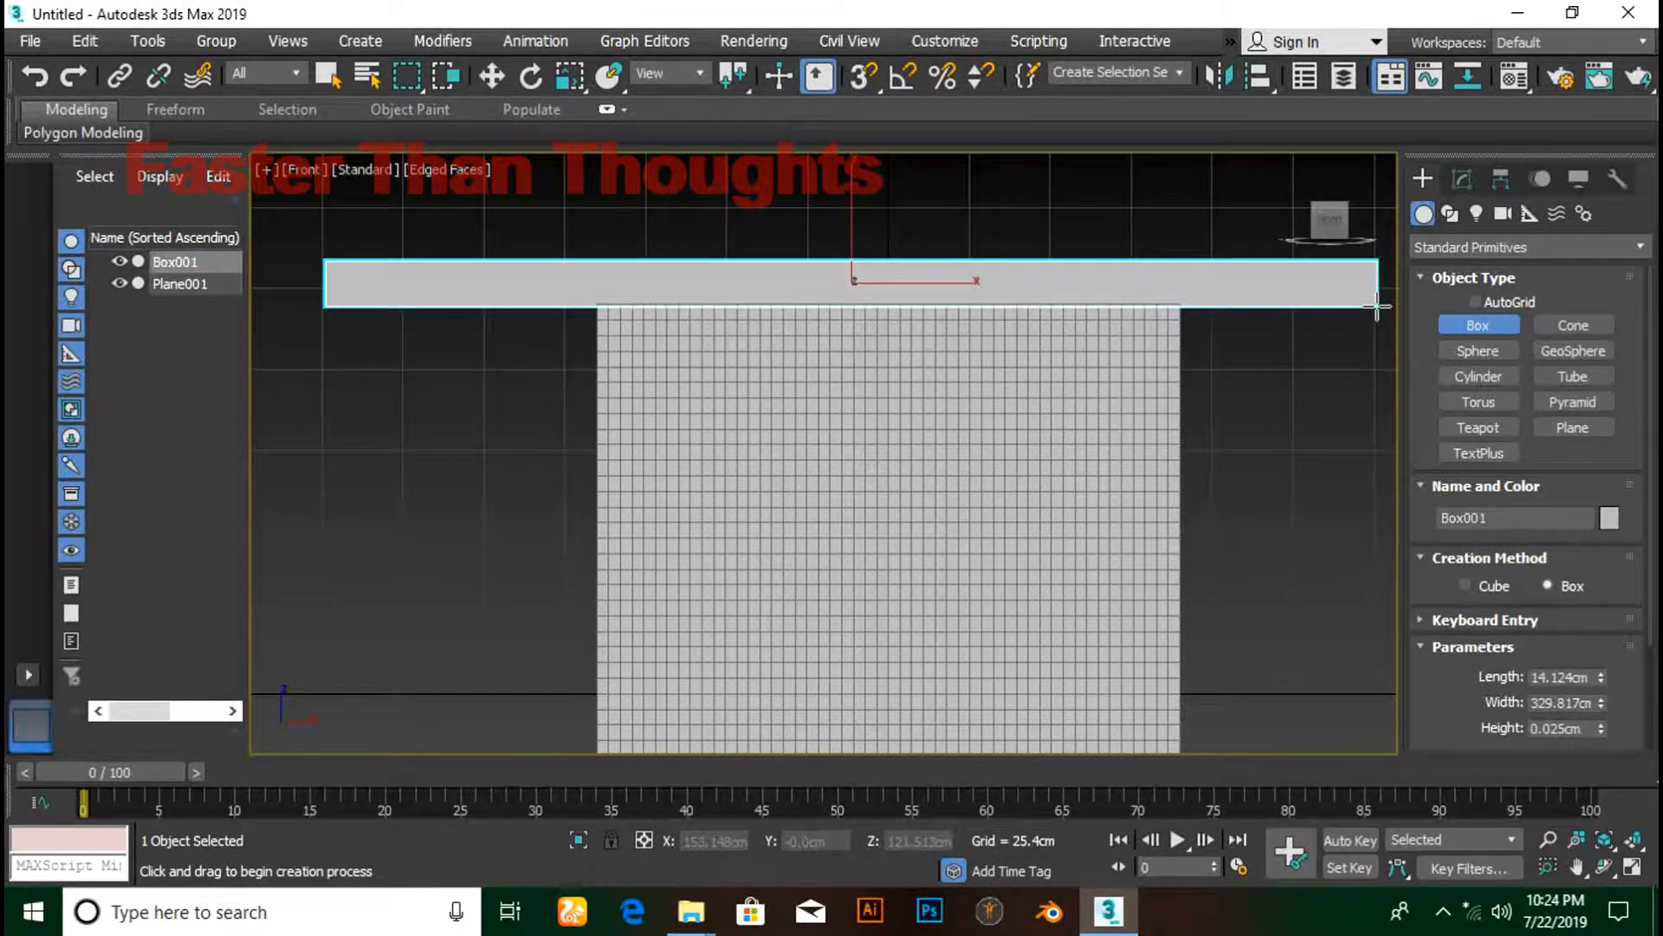
{"action": "middle_click_drag", "start_coordinate": [1286, 512], "coordinate": [1152, 616], "text": "alt"}
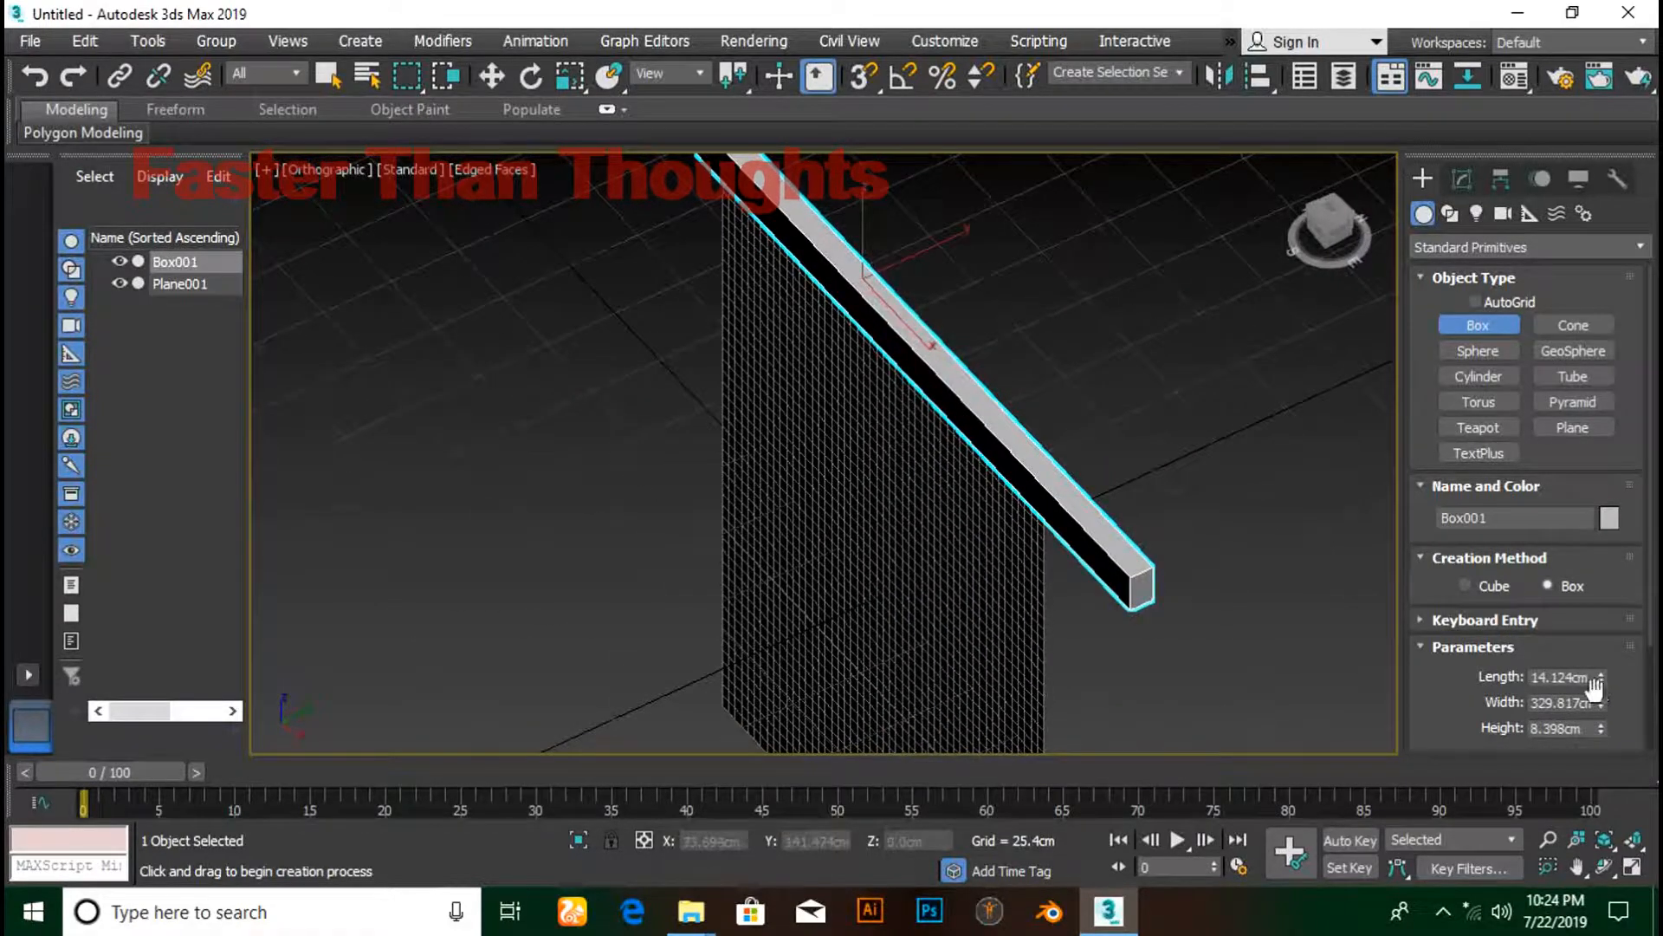
{"action": "left_click_drag", "start_coordinate": [1601, 730], "coordinate": [1618, 647]}
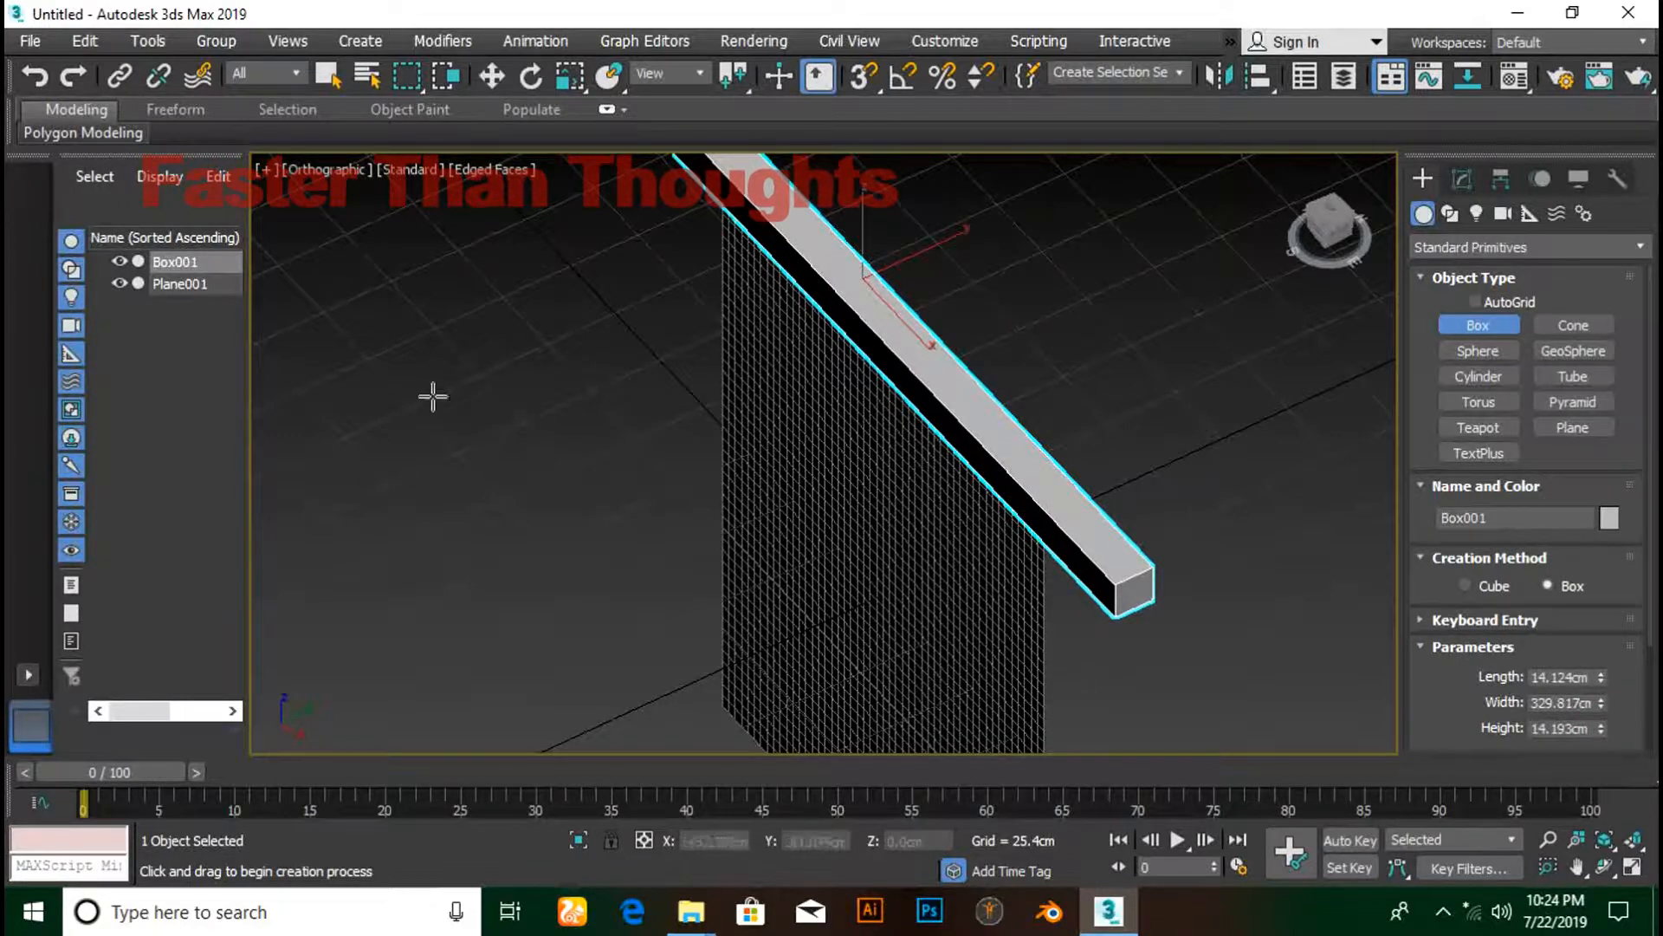
- Zero the rod box's X and Y position, then orbit to face it
{"action": "left_click", "coordinate": [492, 75]}
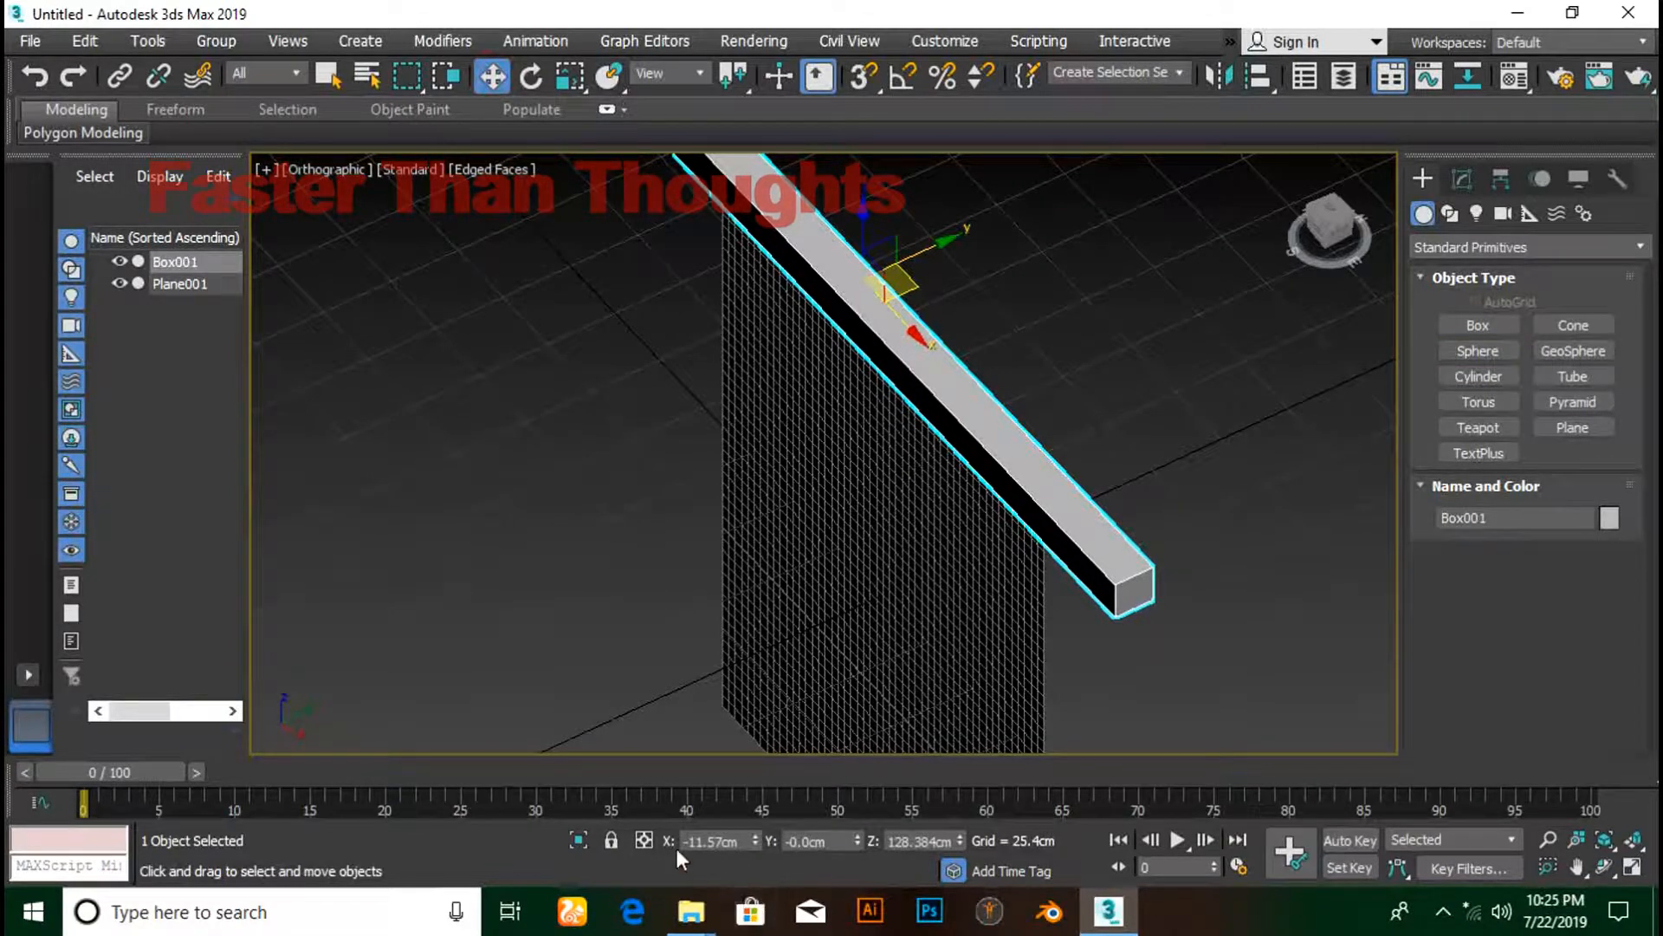
{"action": "right_click", "coordinate": [756, 839]}
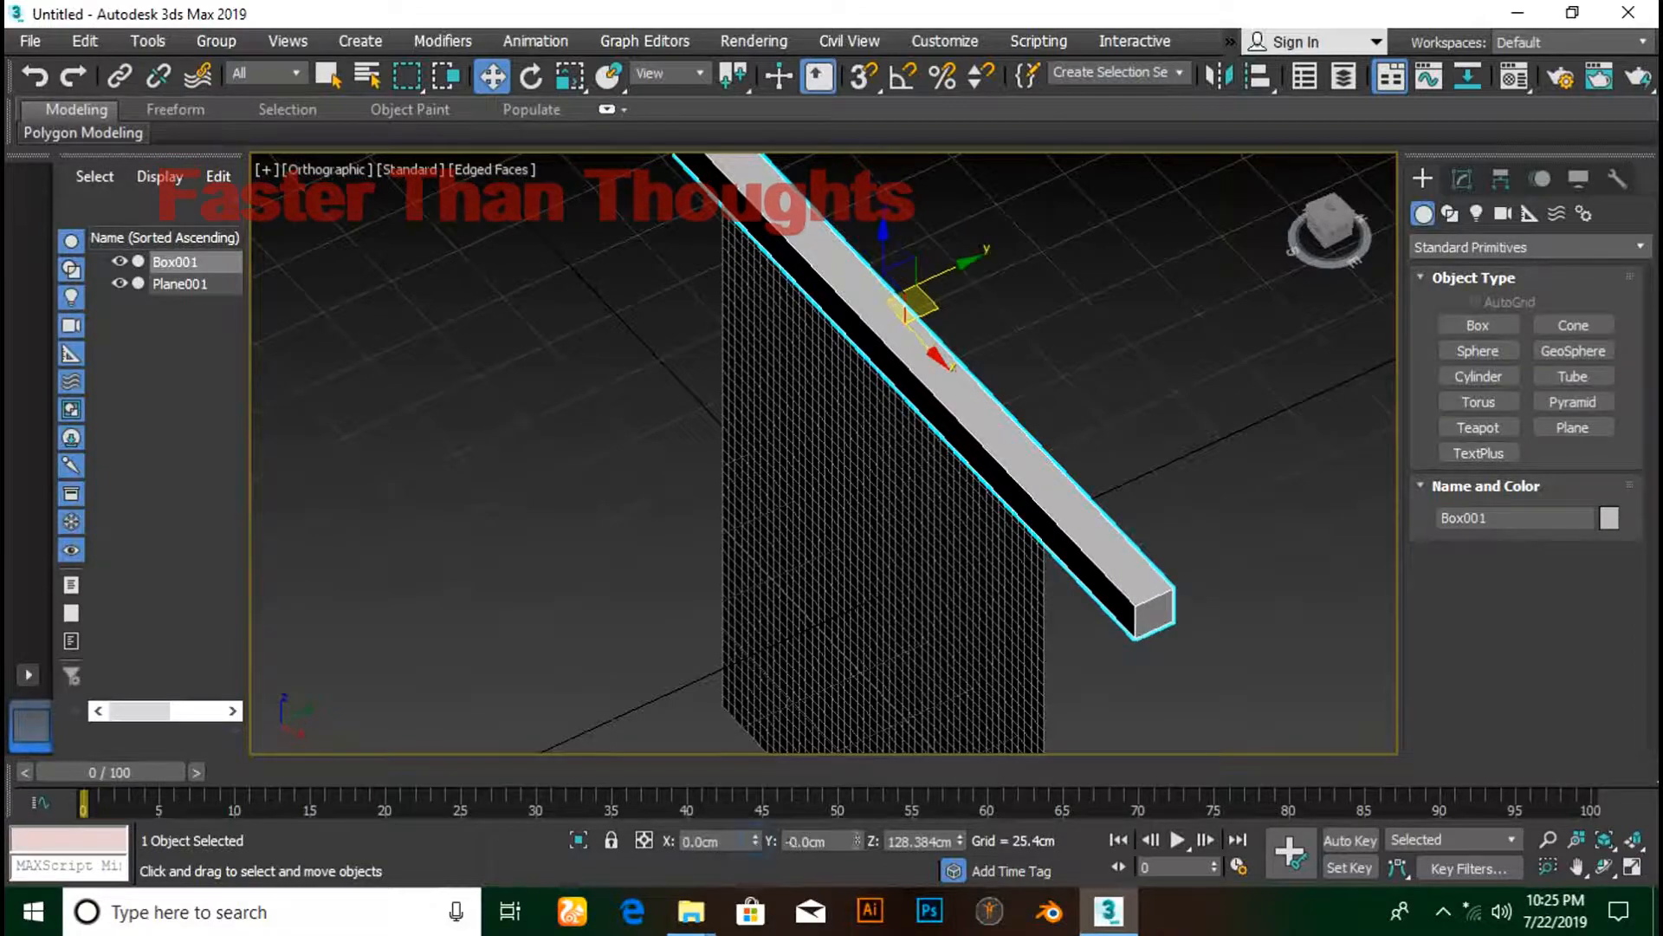
{"action": "right_click", "coordinate": [856, 839]}
{"action": "middle_click_drag", "start_coordinate": [506, 599], "coordinate": [633, 546], "text": "alt"}
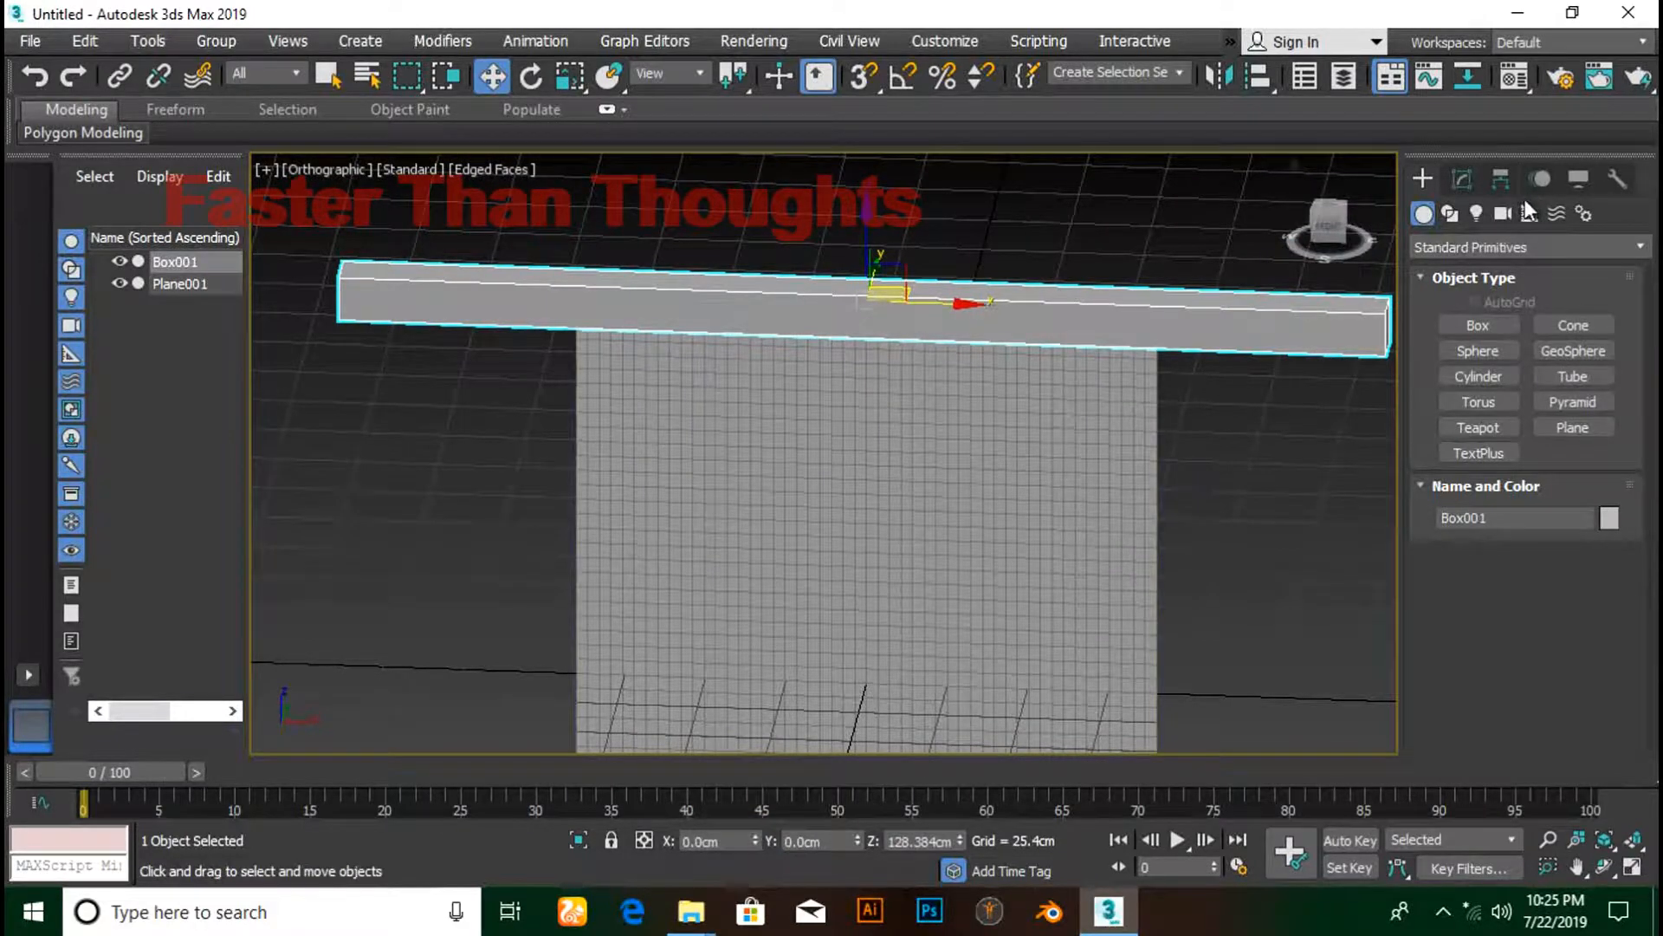
- Apply a Cloth modifier to Box001 by searching 'cl' in the Modifier List
{"action": "left_click", "coordinate": [1459, 179]}
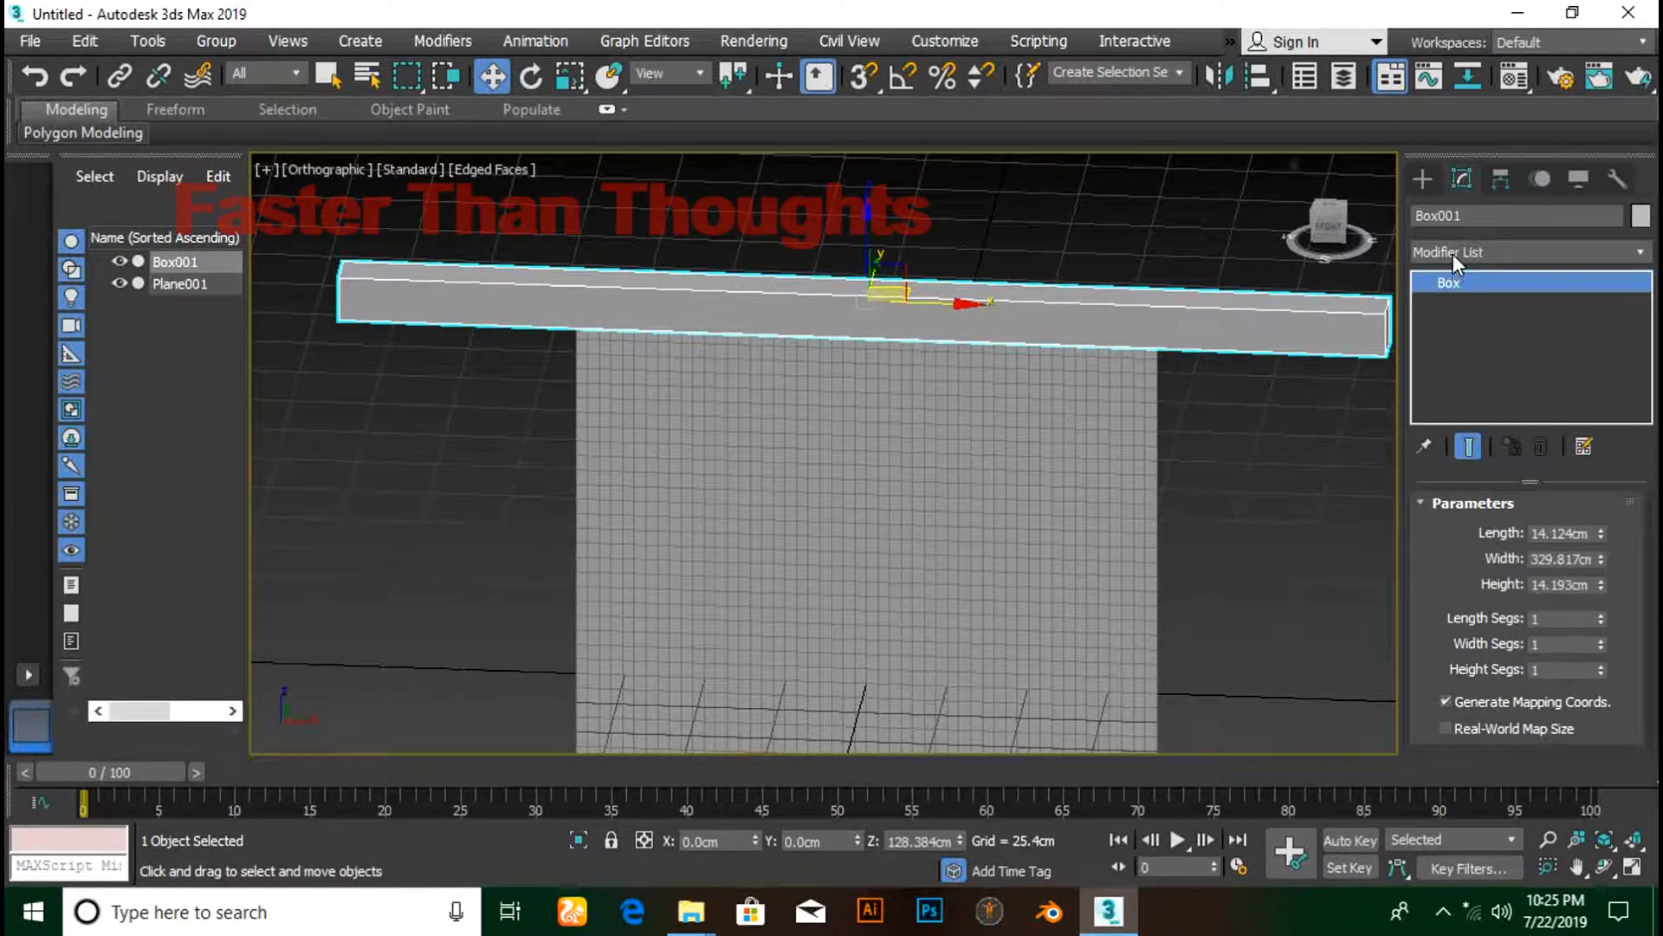
{"action": "left_click", "coordinate": [1485, 251]}
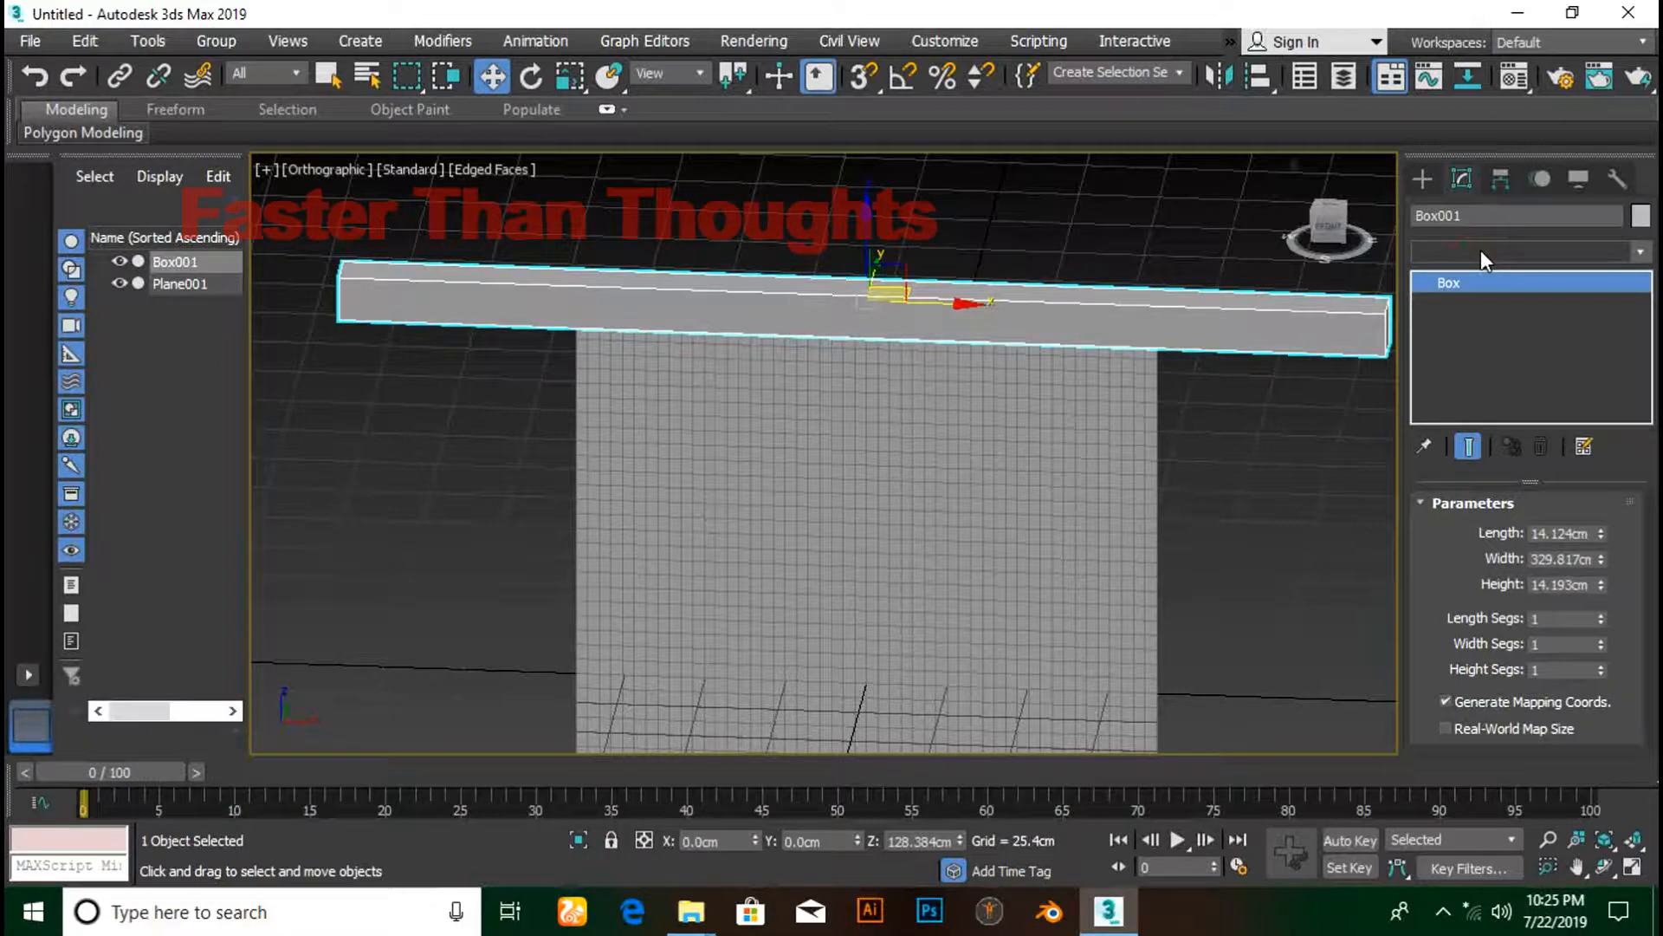
{"action": "type", "text": "cl"}
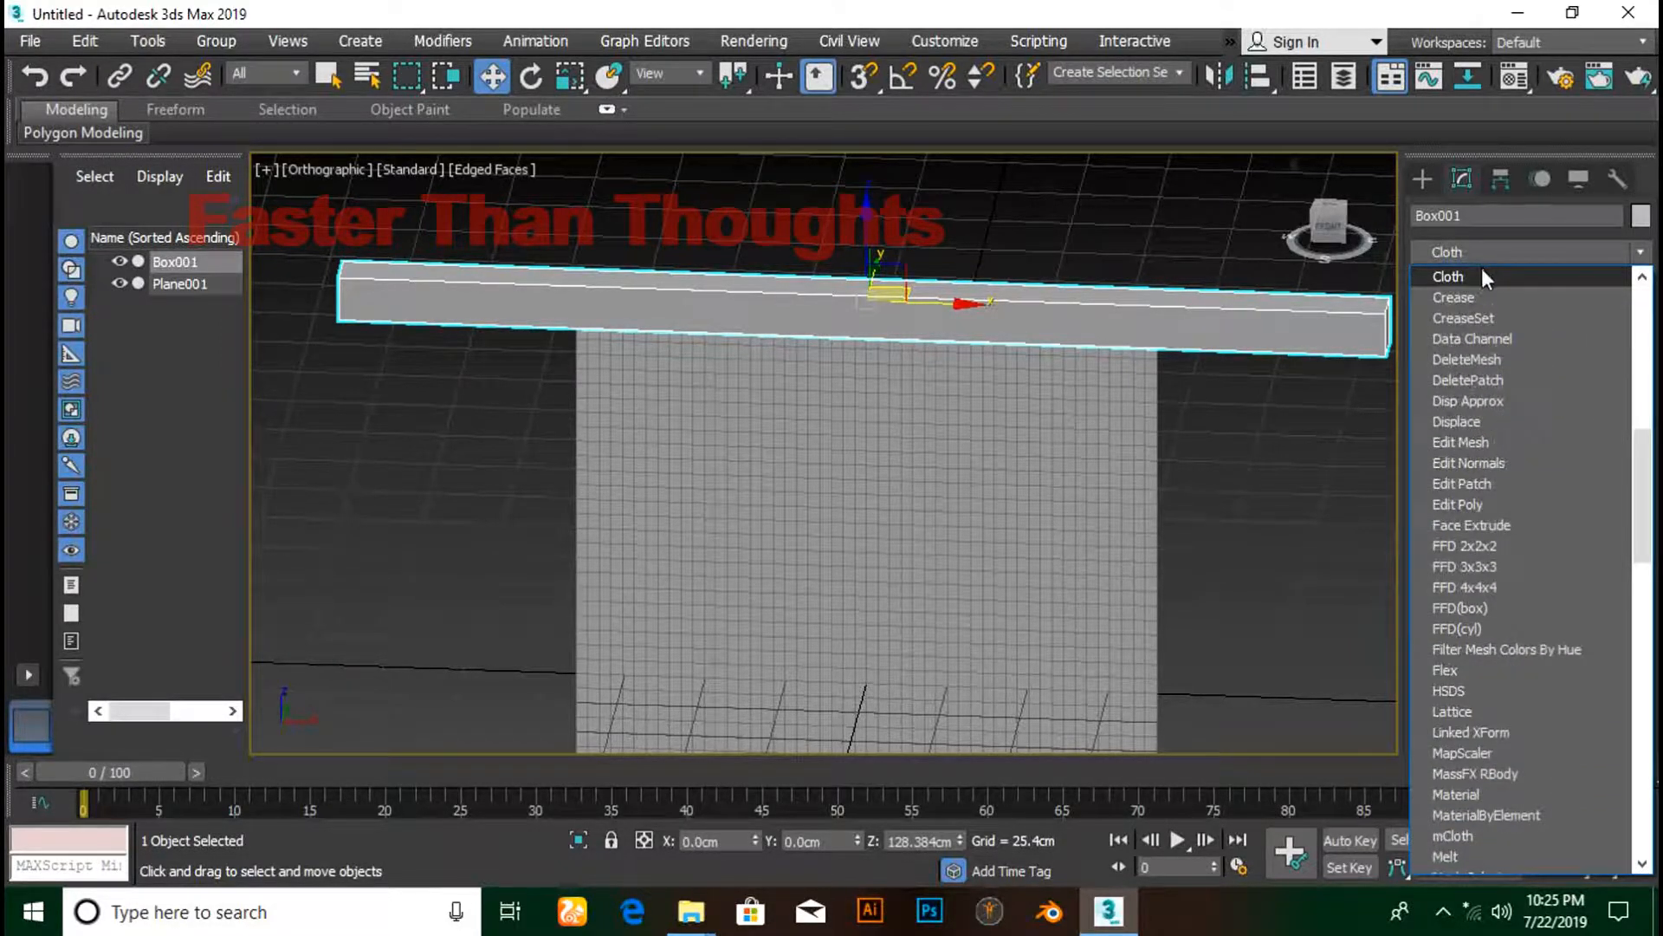
{"action": "left_click", "coordinate": [1484, 275]}
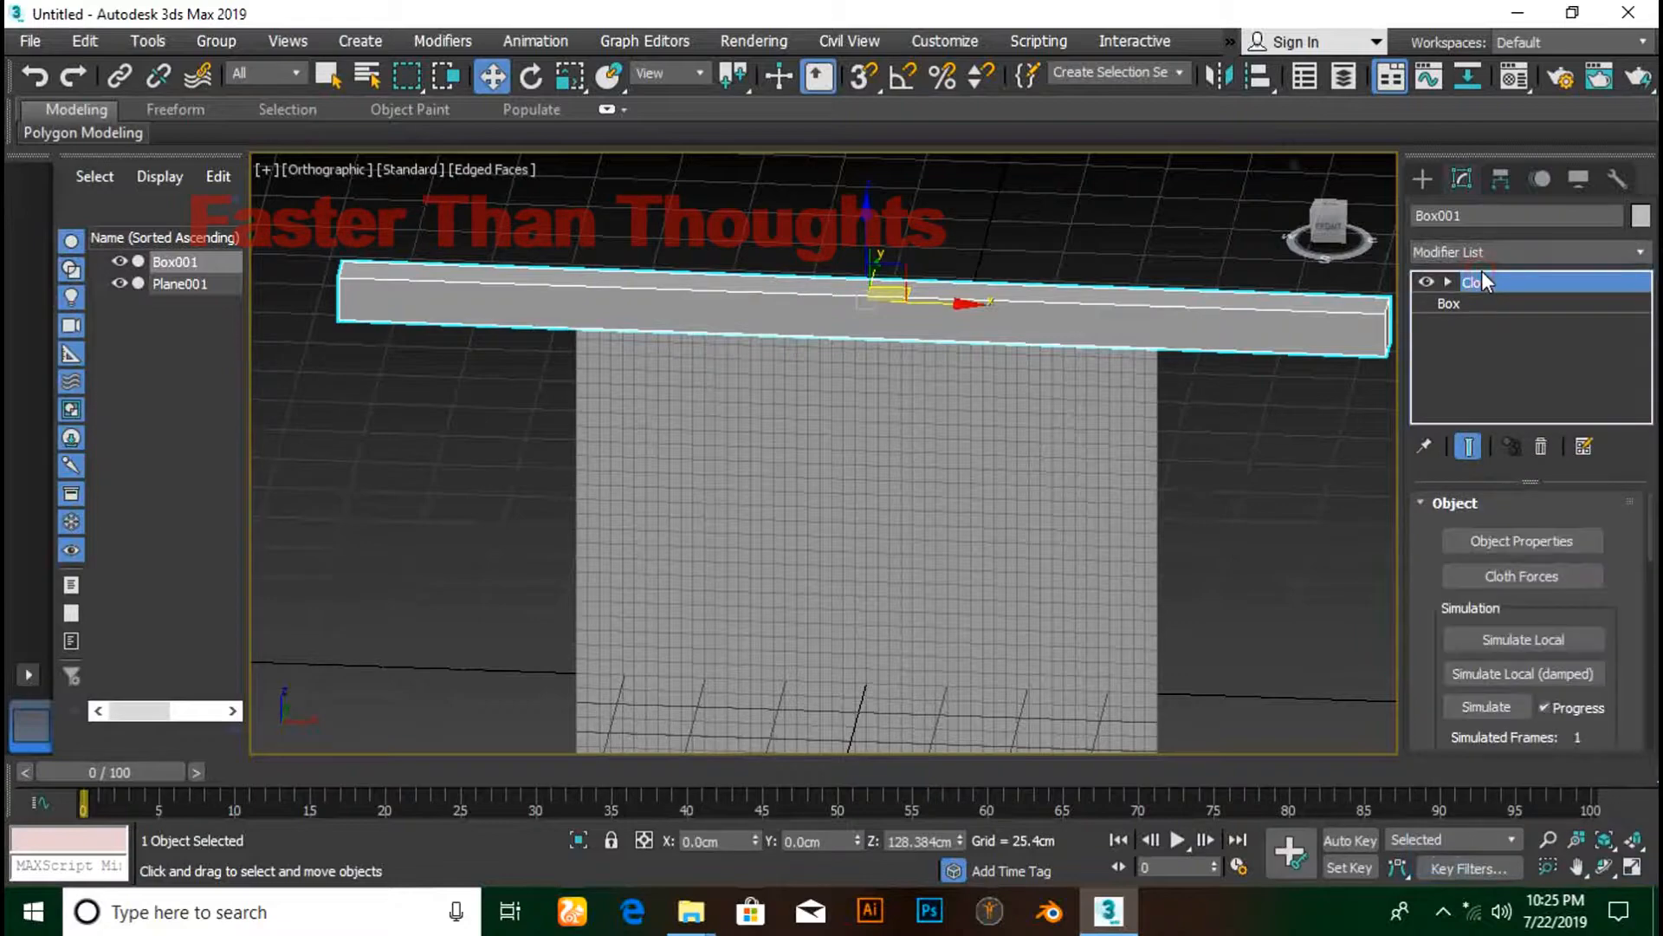
- Add Plane001 to the cloth simulation and set Box001 as a Collision Object
{"action": "left_click", "coordinate": [1506, 543]}
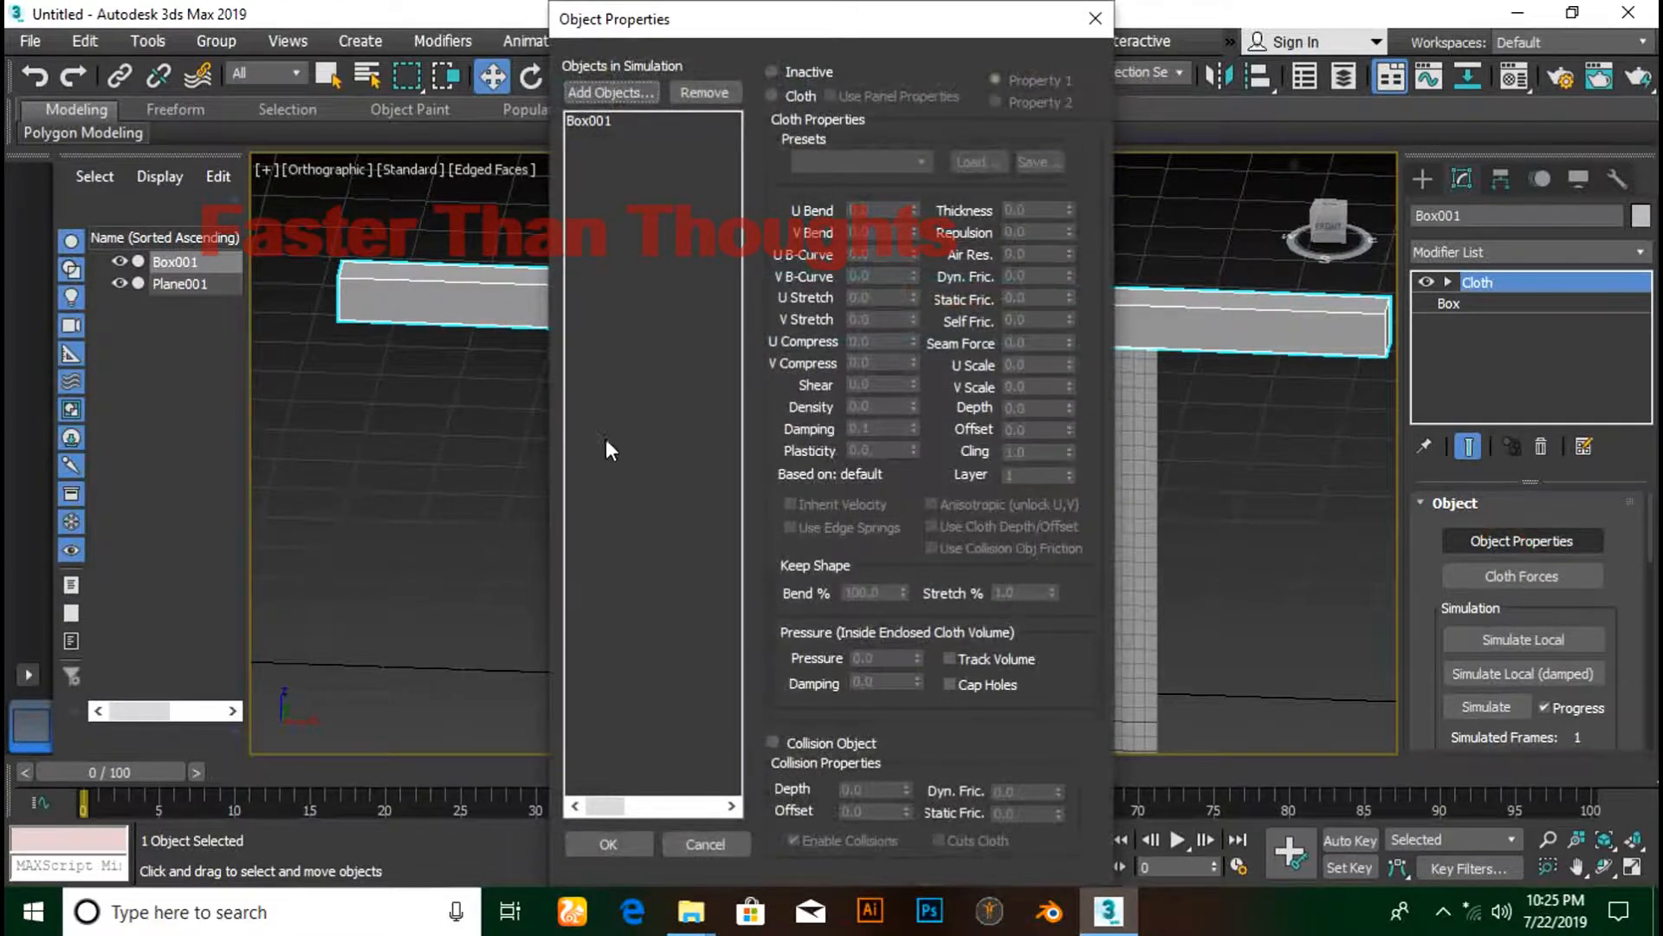
{"action": "left_click", "coordinate": [584, 97]}
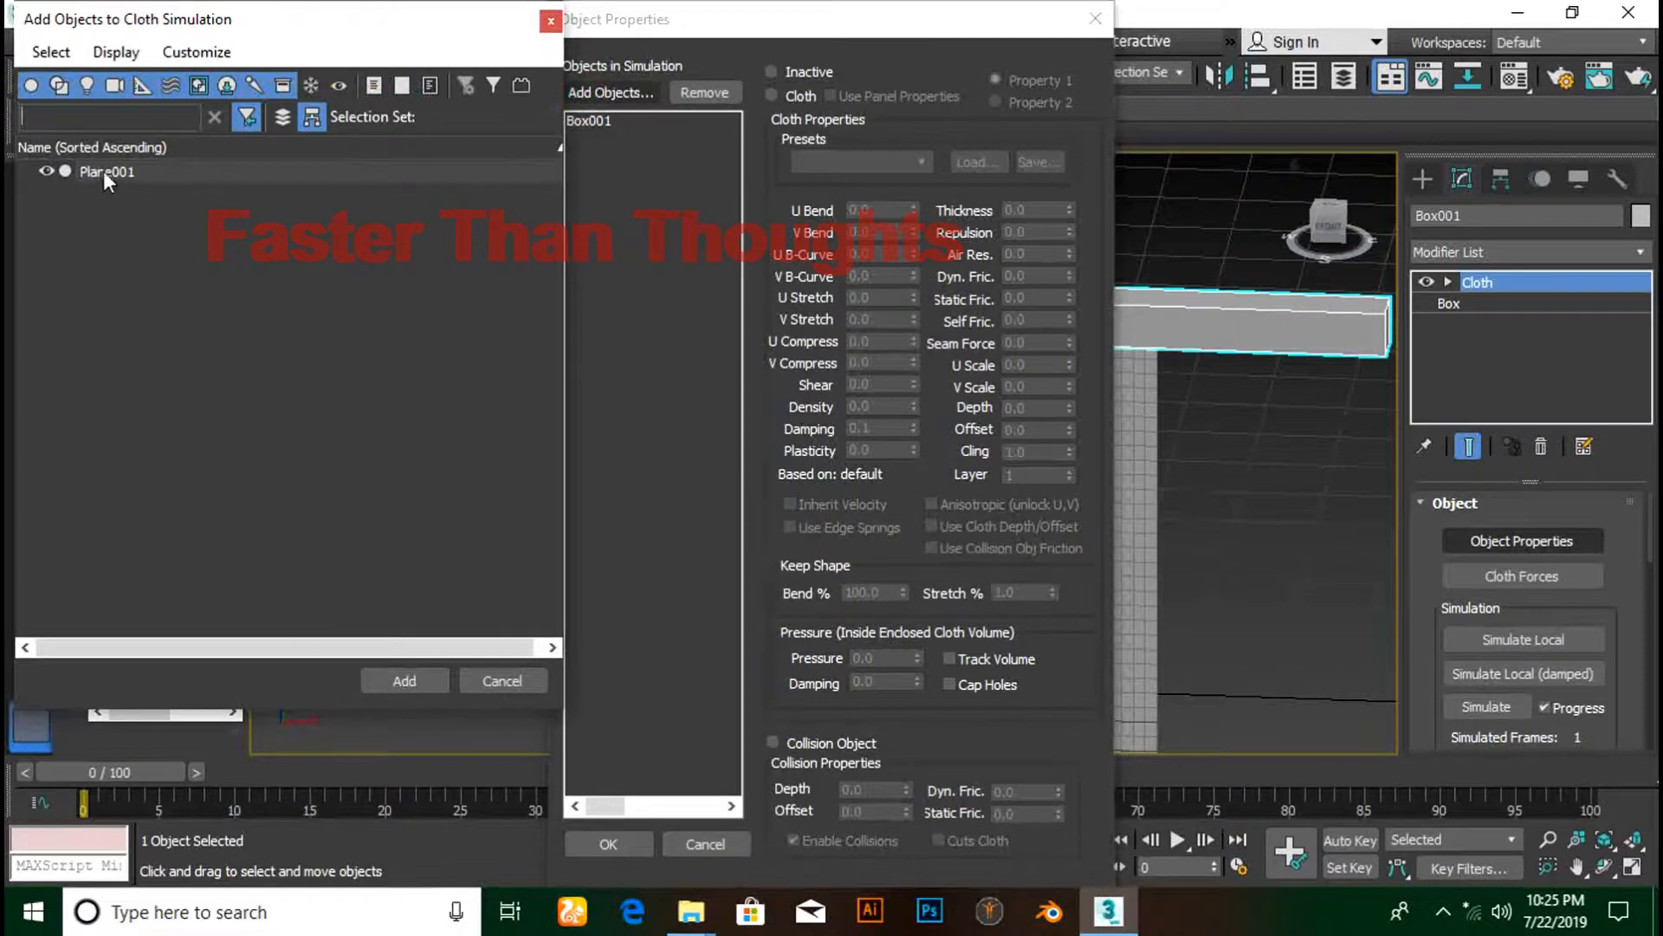
{"action": "left_click", "coordinate": [102, 170]}
{"action": "left_click", "coordinate": [405, 681]}
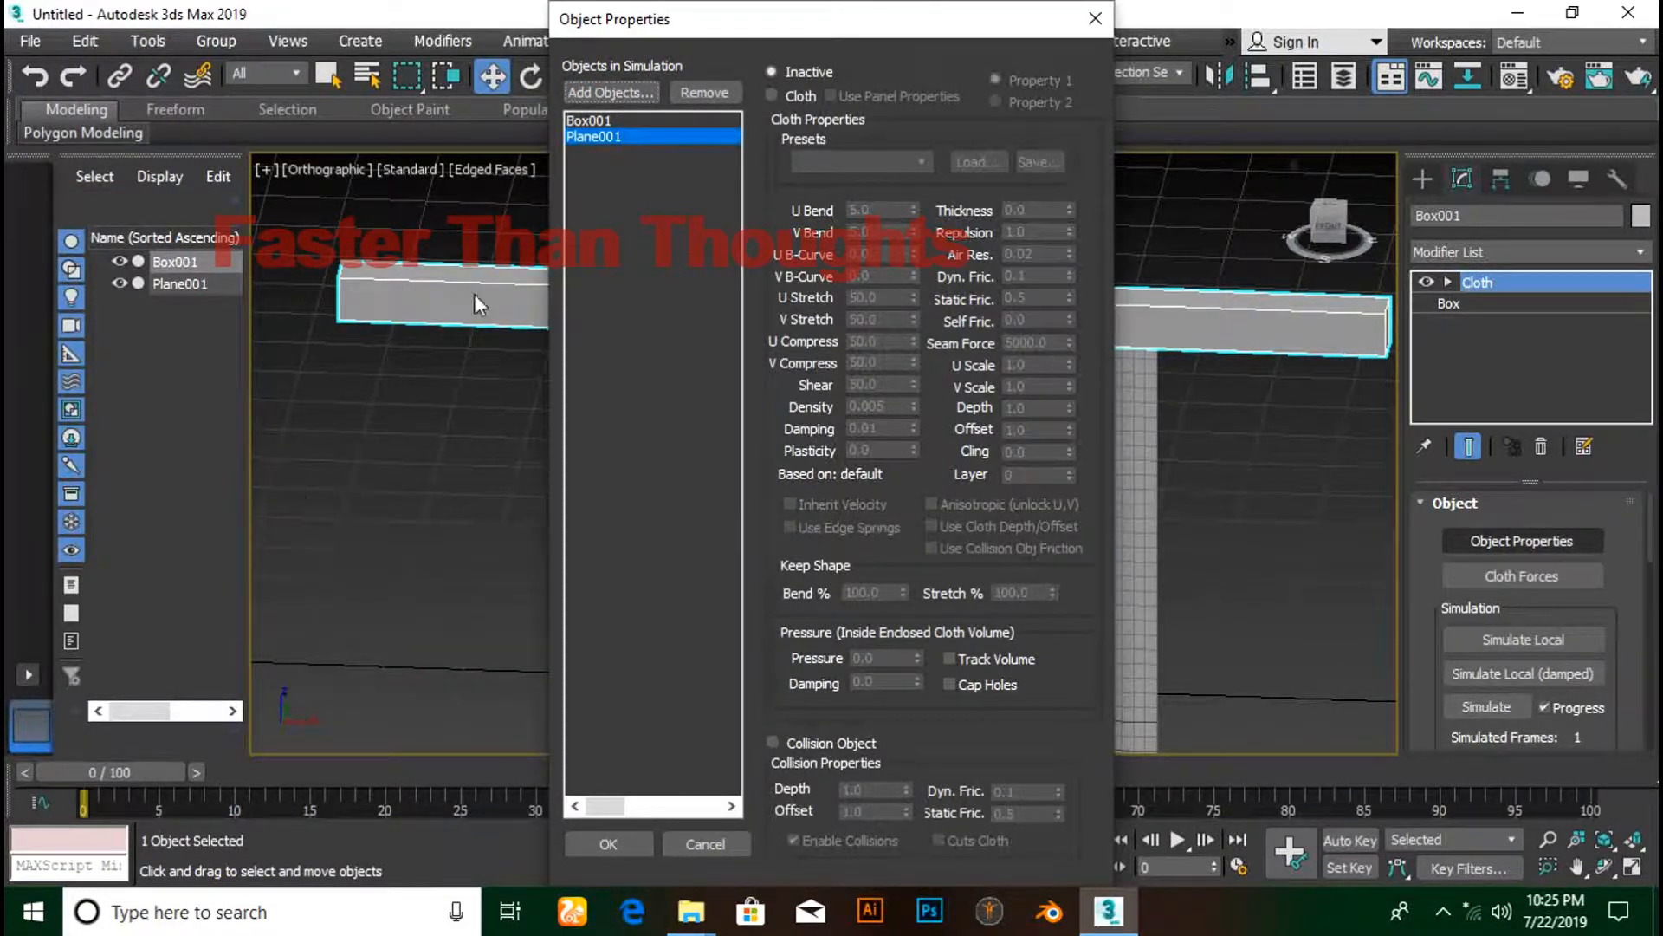
{"action": "left_click", "coordinate": [584, 122]}
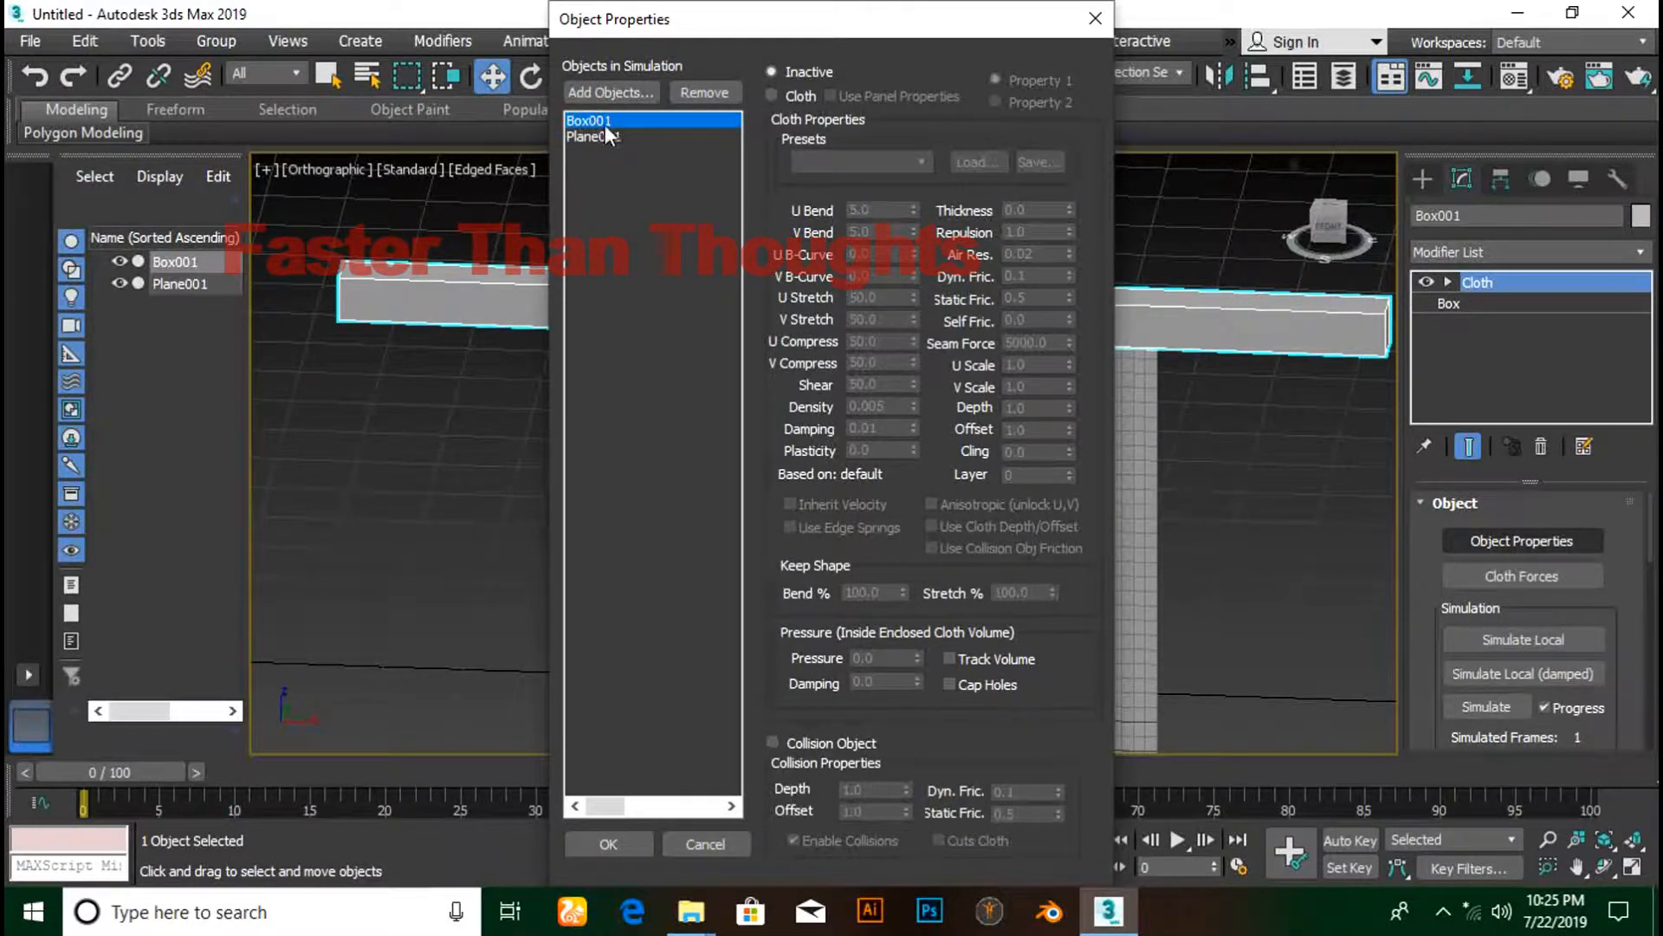
{"action": "left_click", "coordinate": [772, 746]}
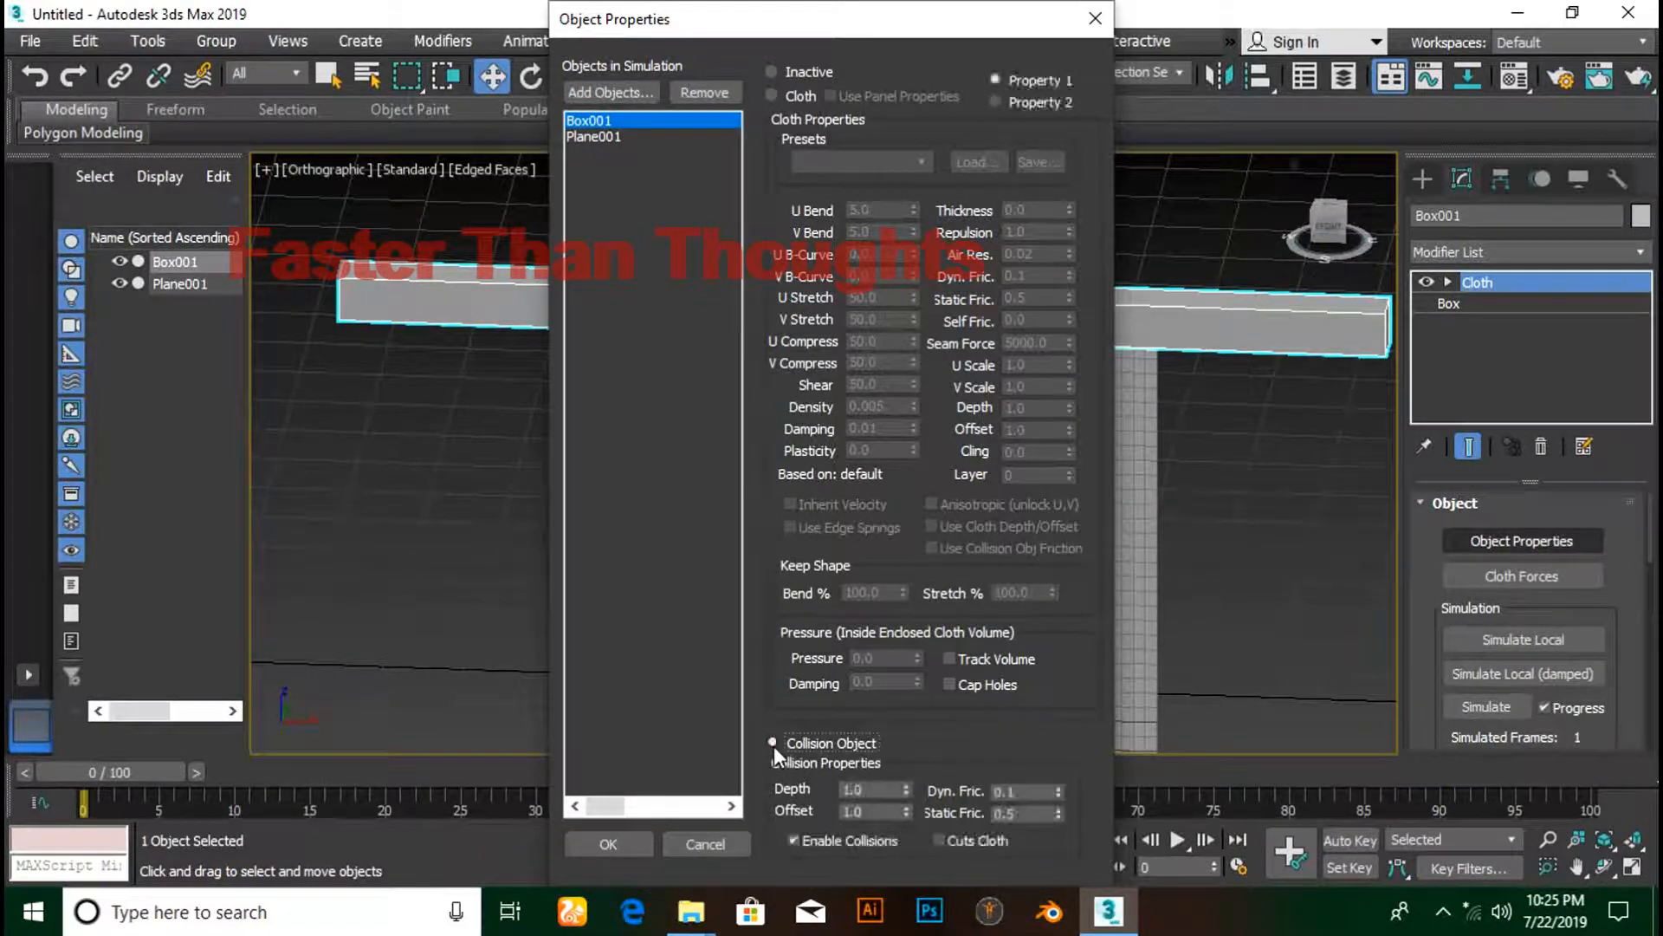
{"action": "left_click", "coordinate": [608, 136]}
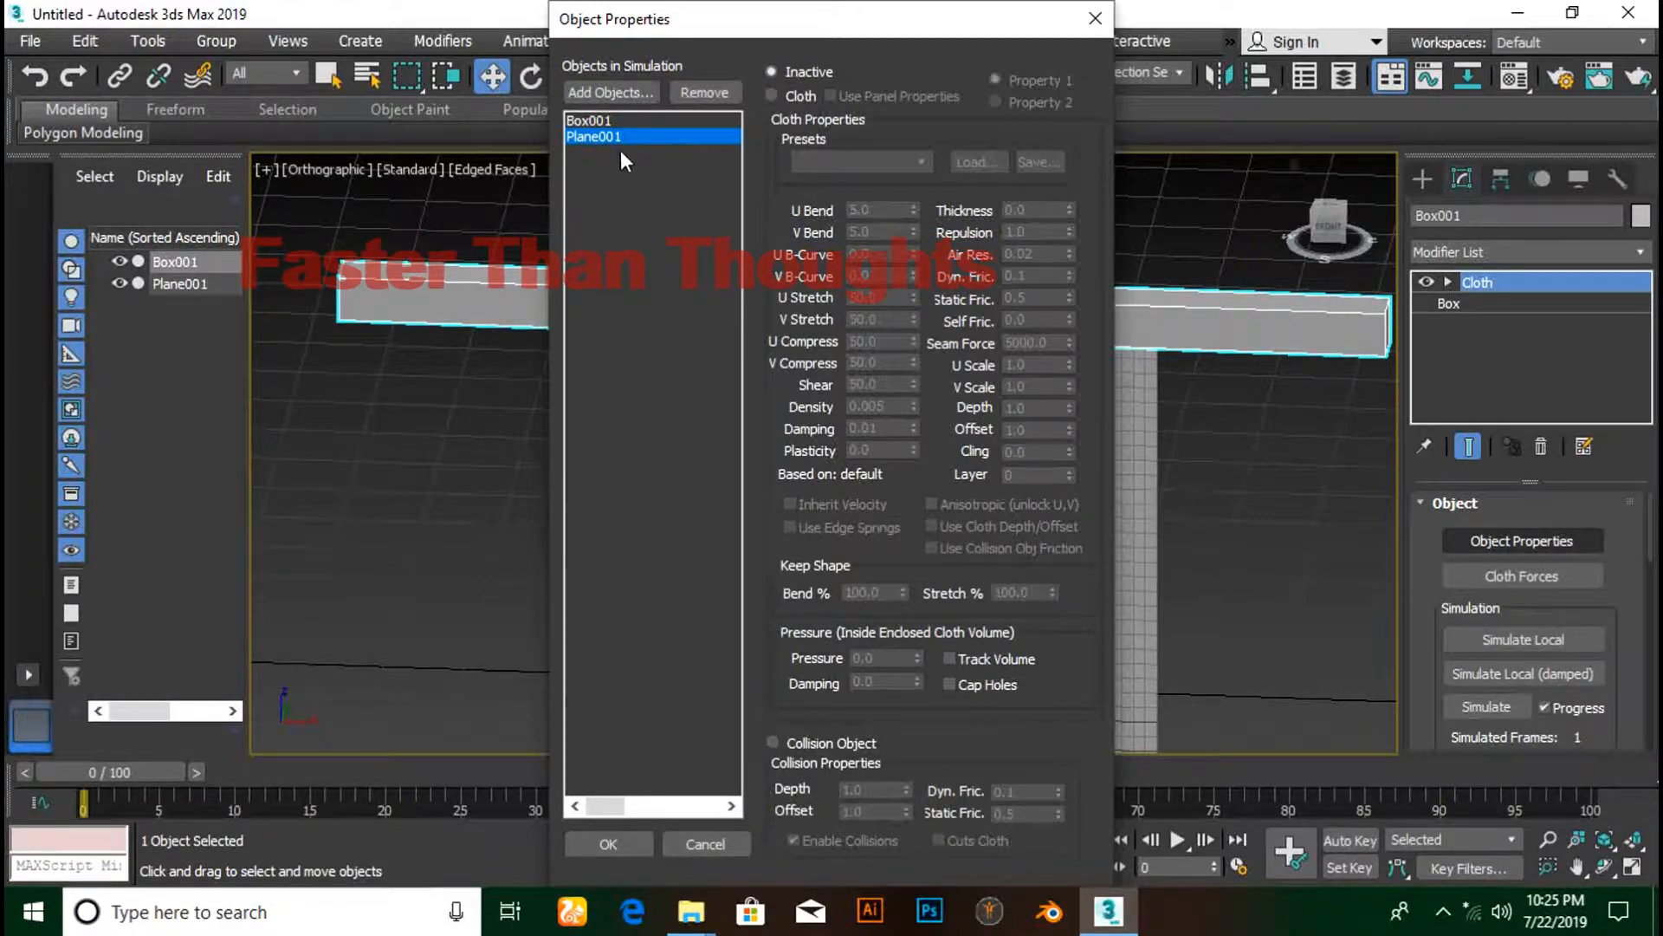
- Make Plane001 a Cloth object with the Cotton preset, then select the plane
{"action": "left_click", "coordinate": [774, 96]}
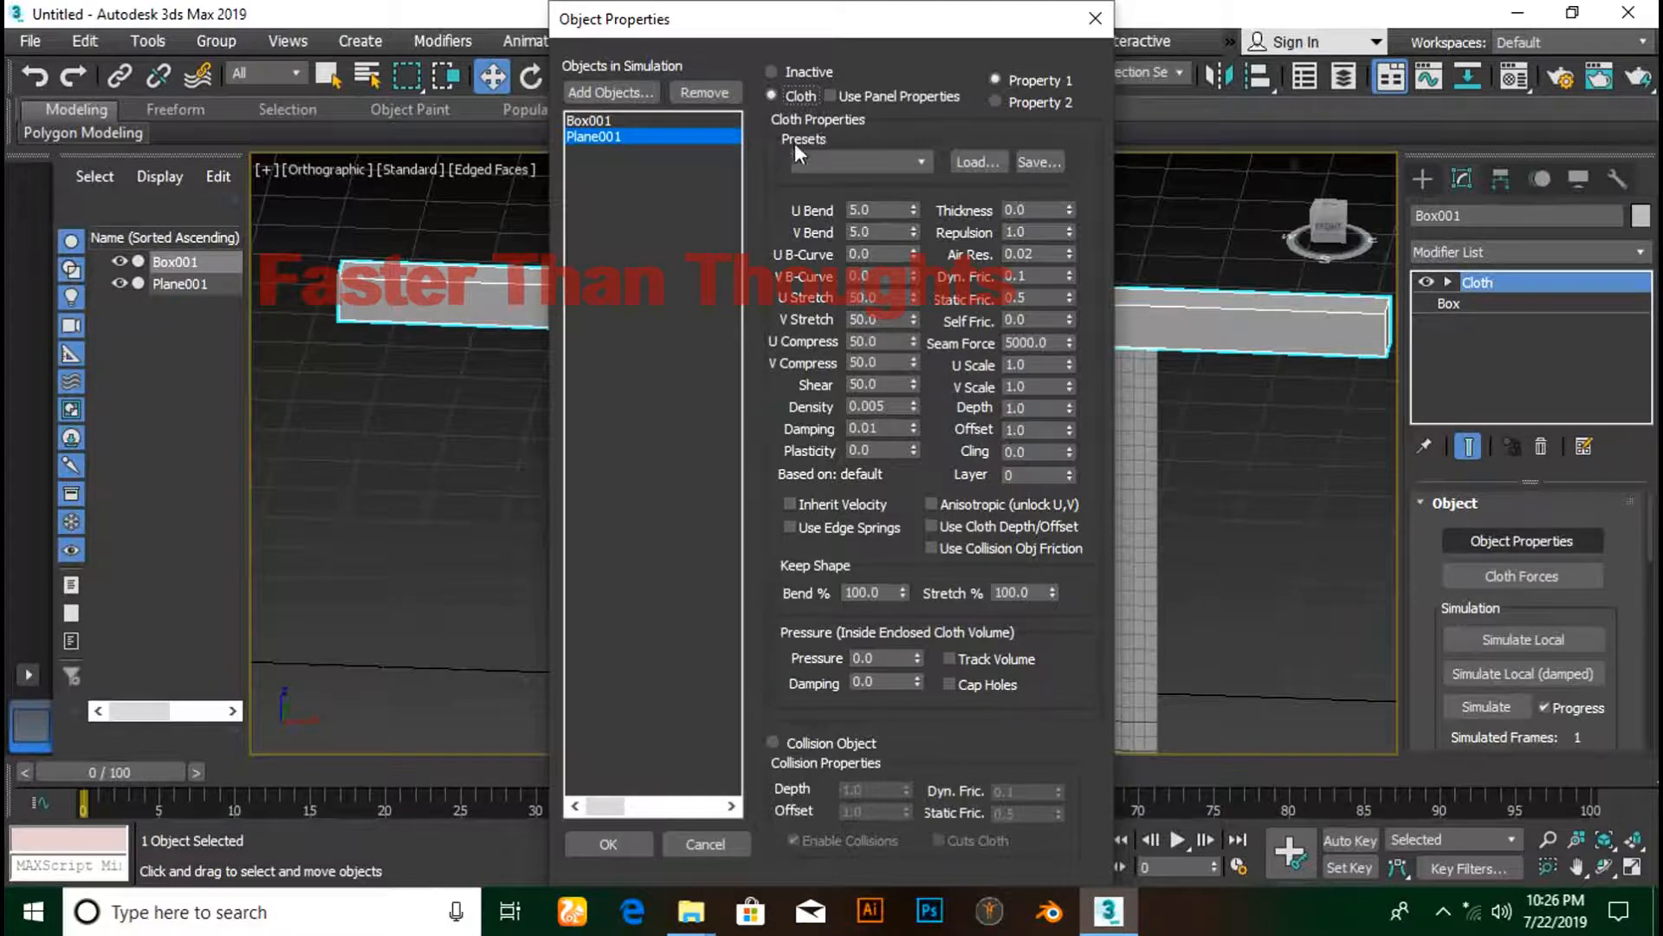
{"action": "left_click", "coordinate": [815, 160]}
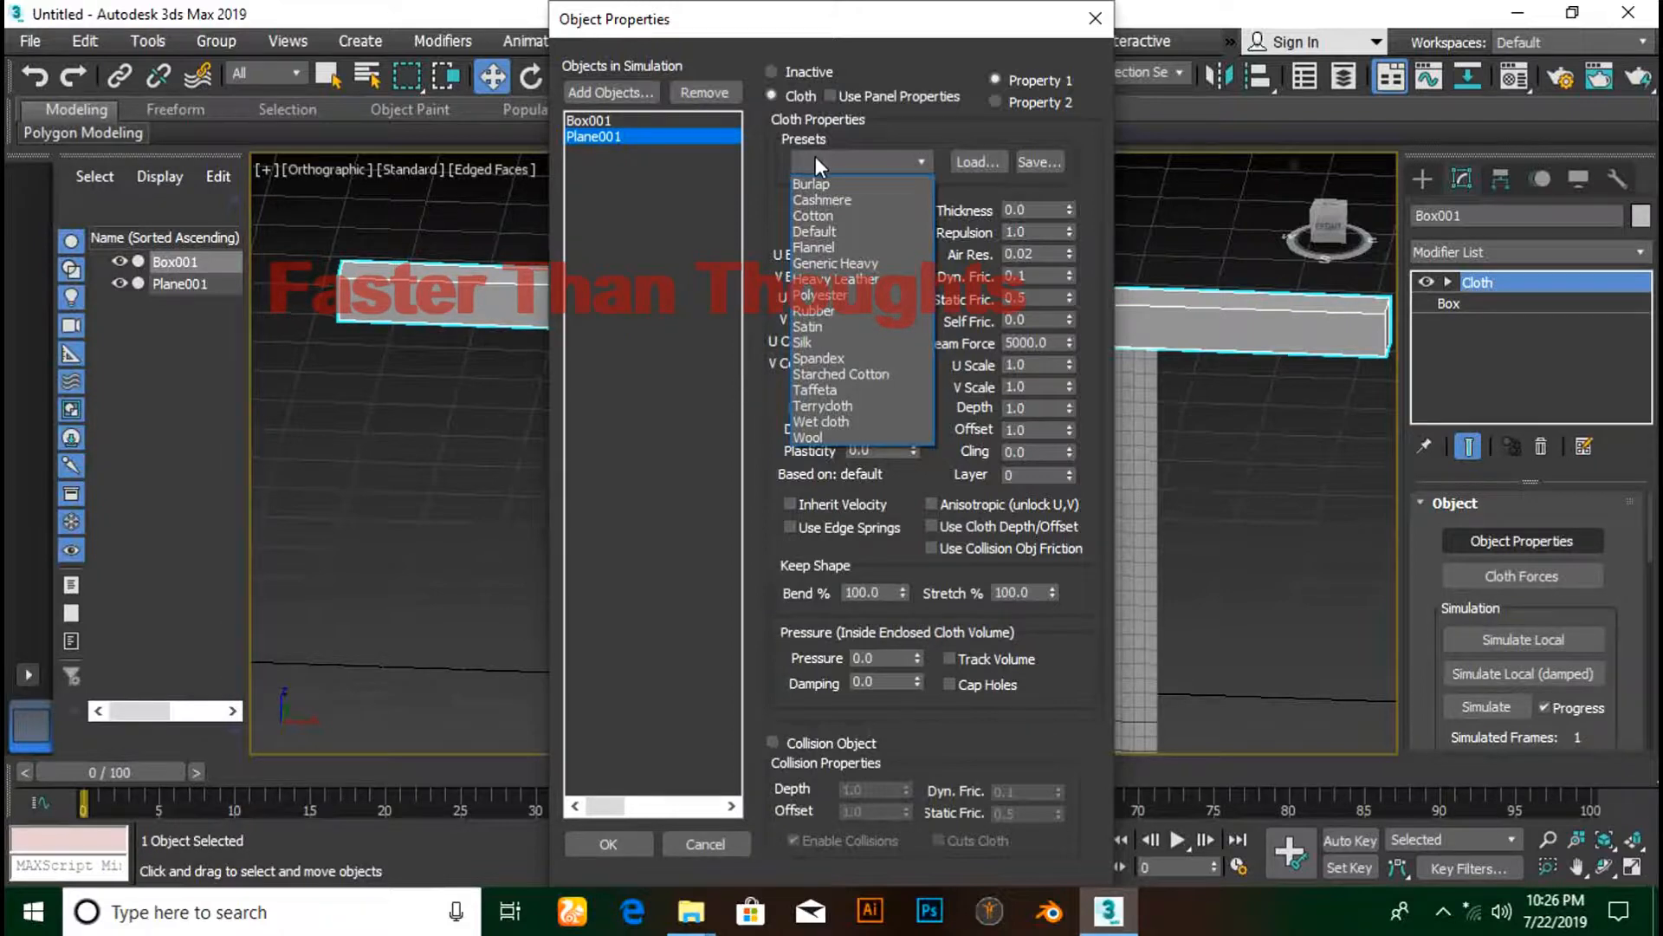
{"action": "left_click", "coordinate": [844, 214]}
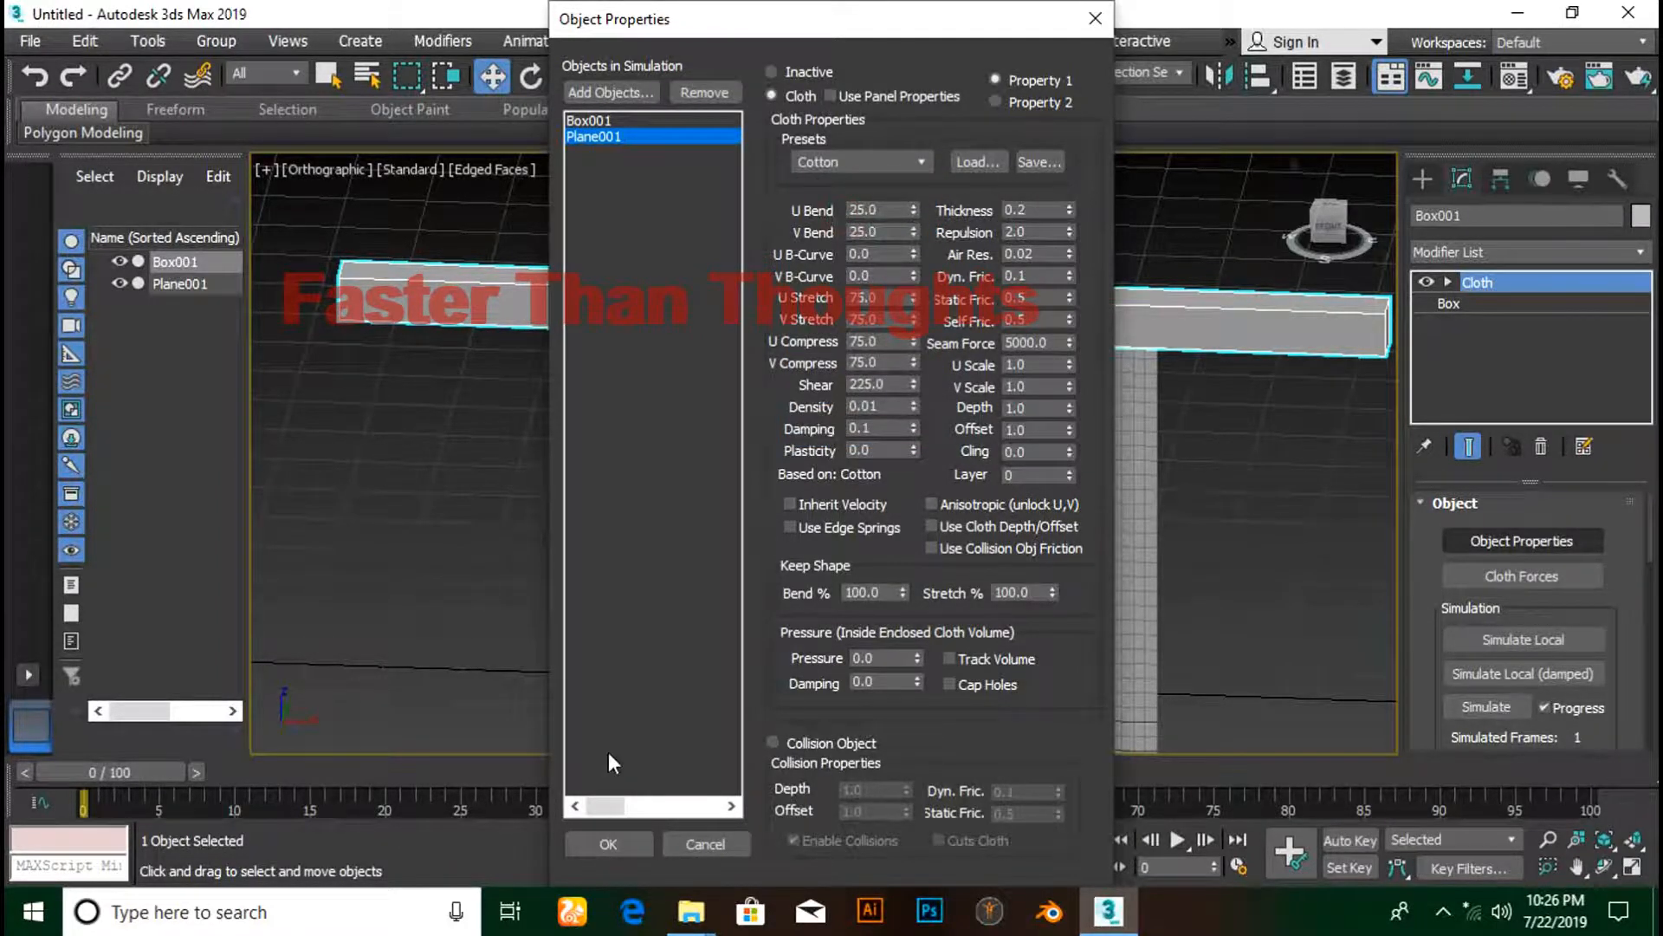
{"action": "left_click", "coordinate": [610, 837]}
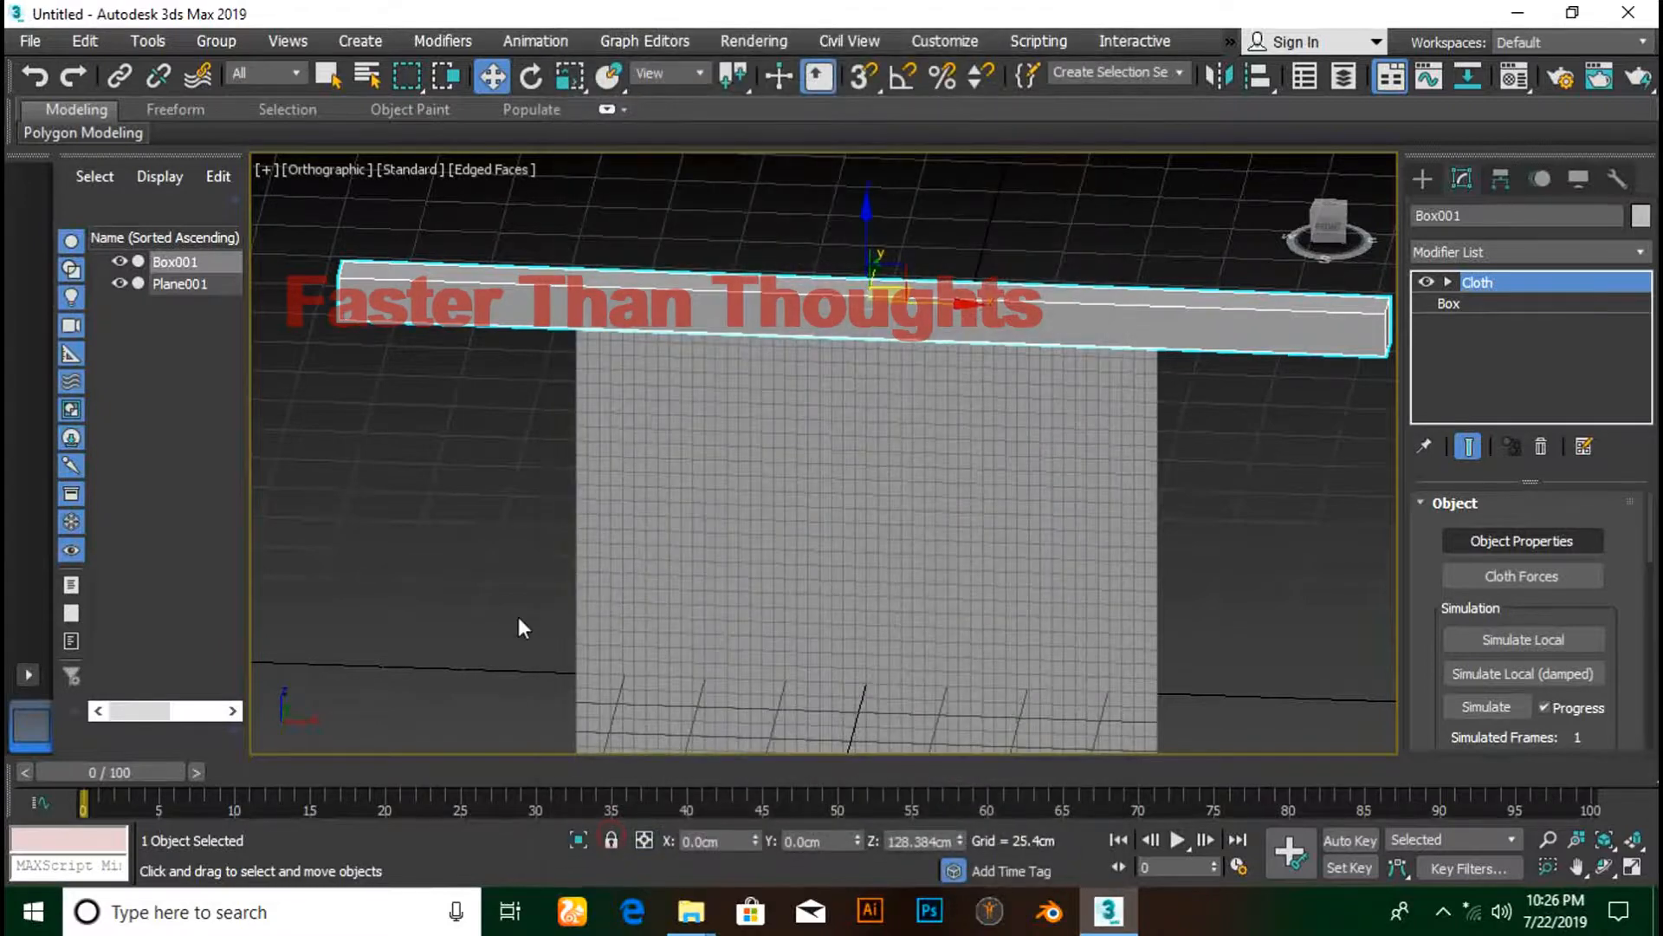
{"action": "left_click", "coordinate": [971, 454]}
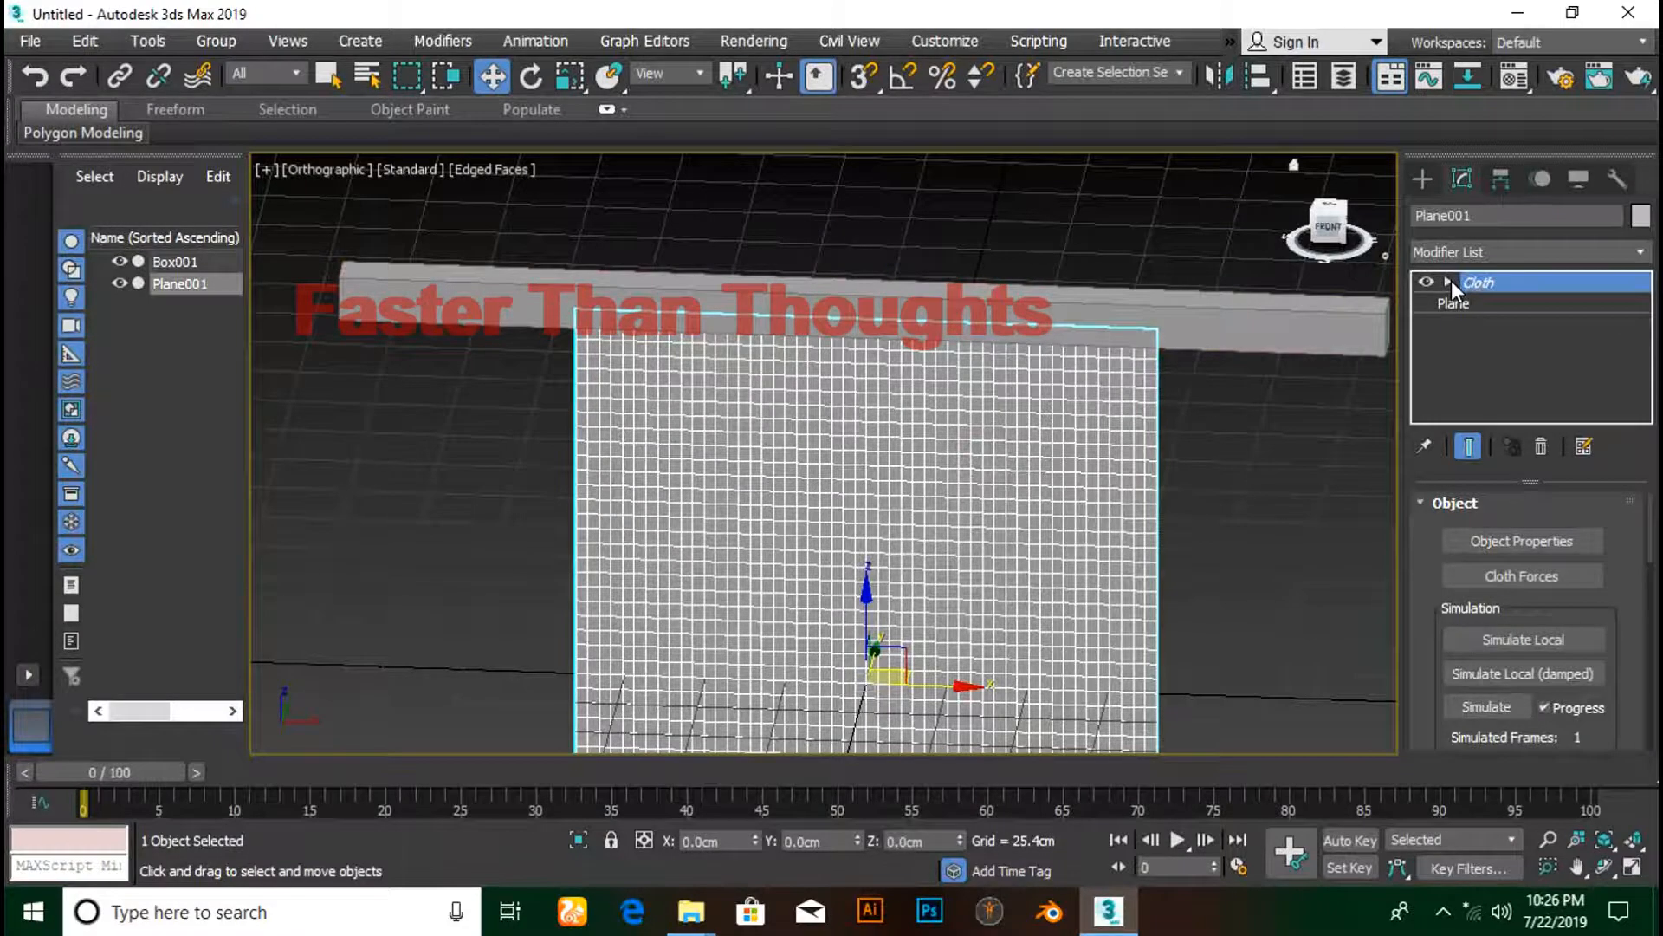
- Enter the Cloth Group level and zoom to the plane's top edge in Front wireframe
{"action": "left_click", "coordinate": [1451, 281]}
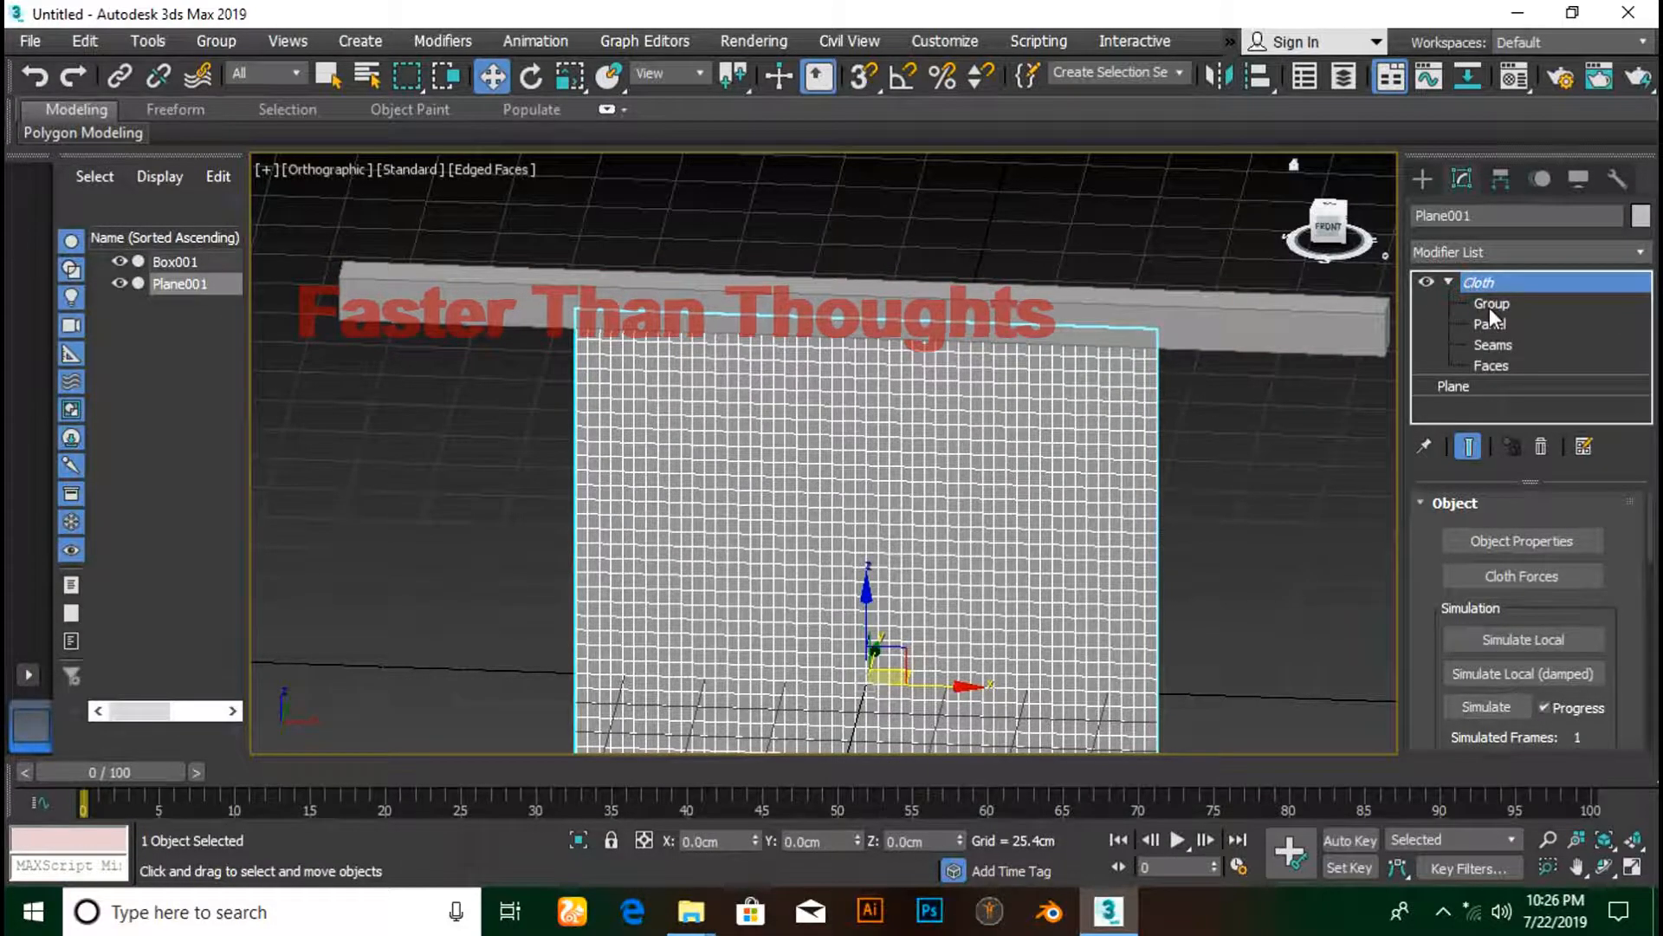
{"action": "left_click", "coordinate": [1489, 306]}
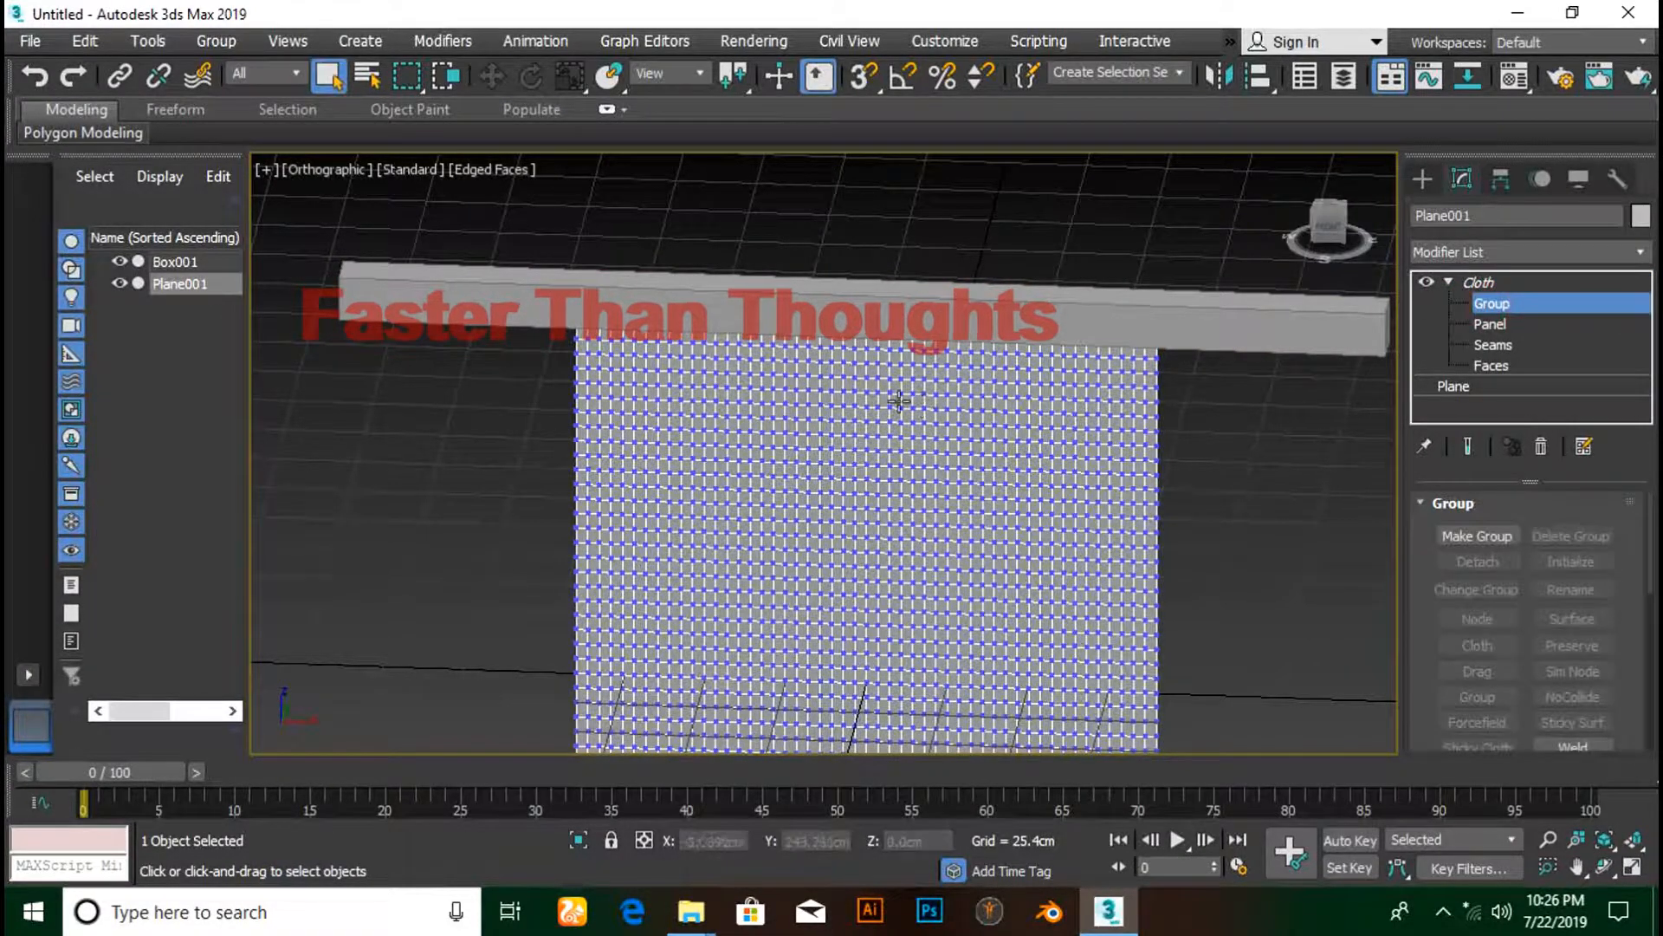
{"action": "key", "text": "f"}
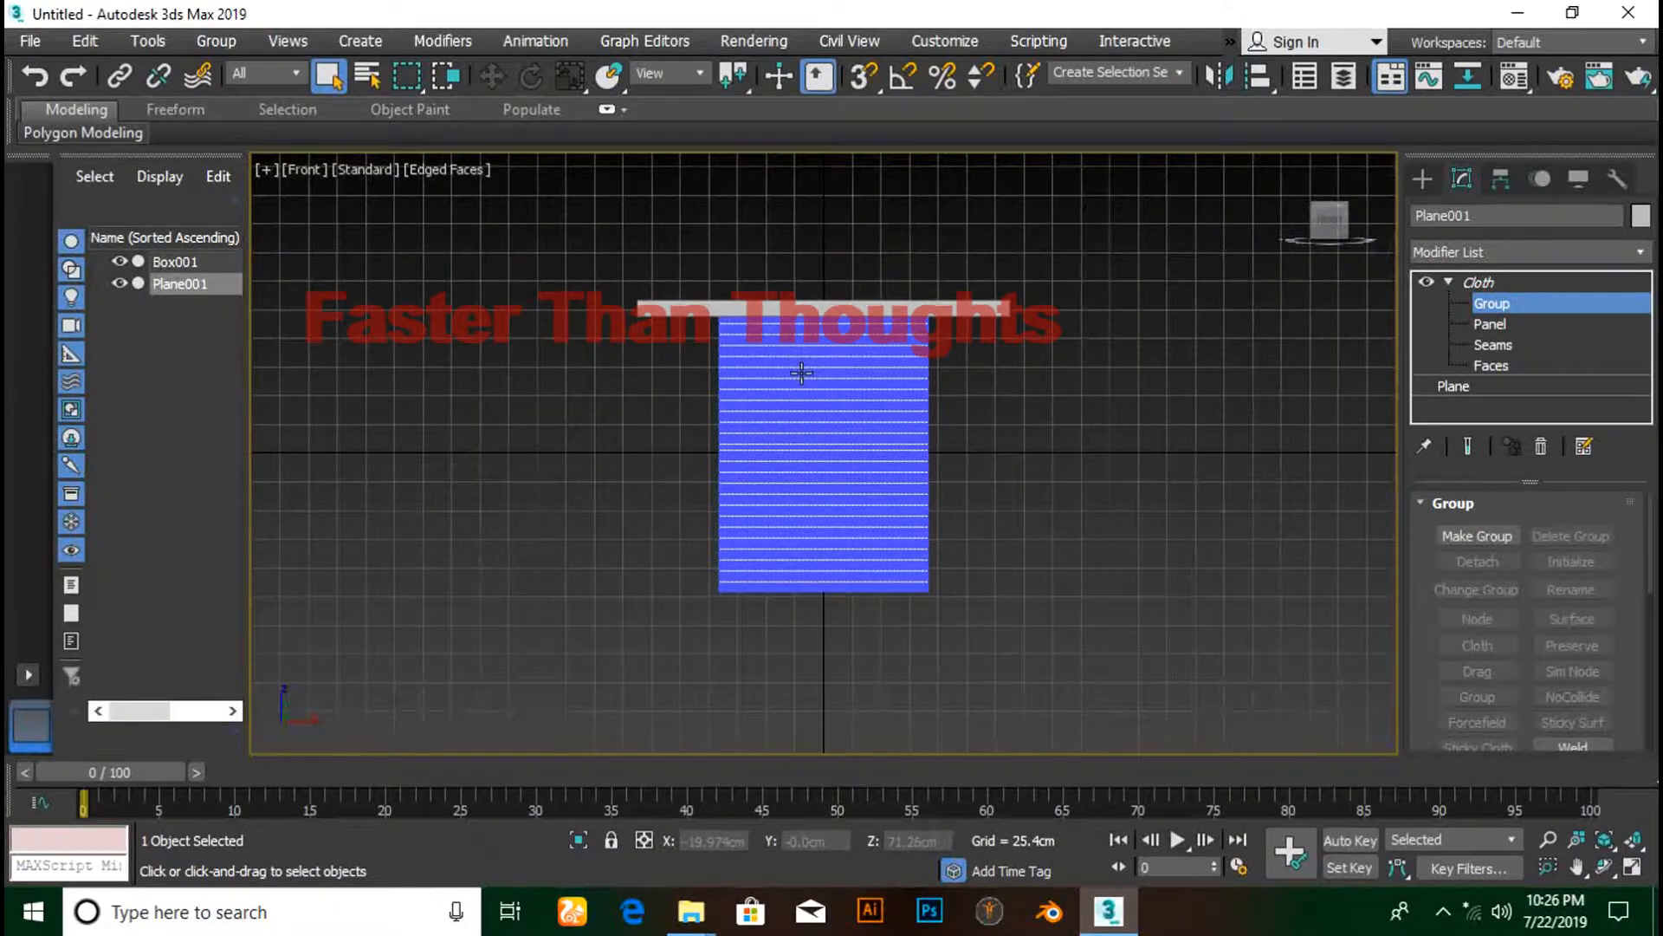
{"action": "scroll", "coordinate": [784, 351], "scroll_direction": "up", "scroll_amount": 4}
{"action": "middle_click_drag", "start_coordinate": [790, 354], "coordinate": [755, 517]}
{"action": "key", "text": "F3"}
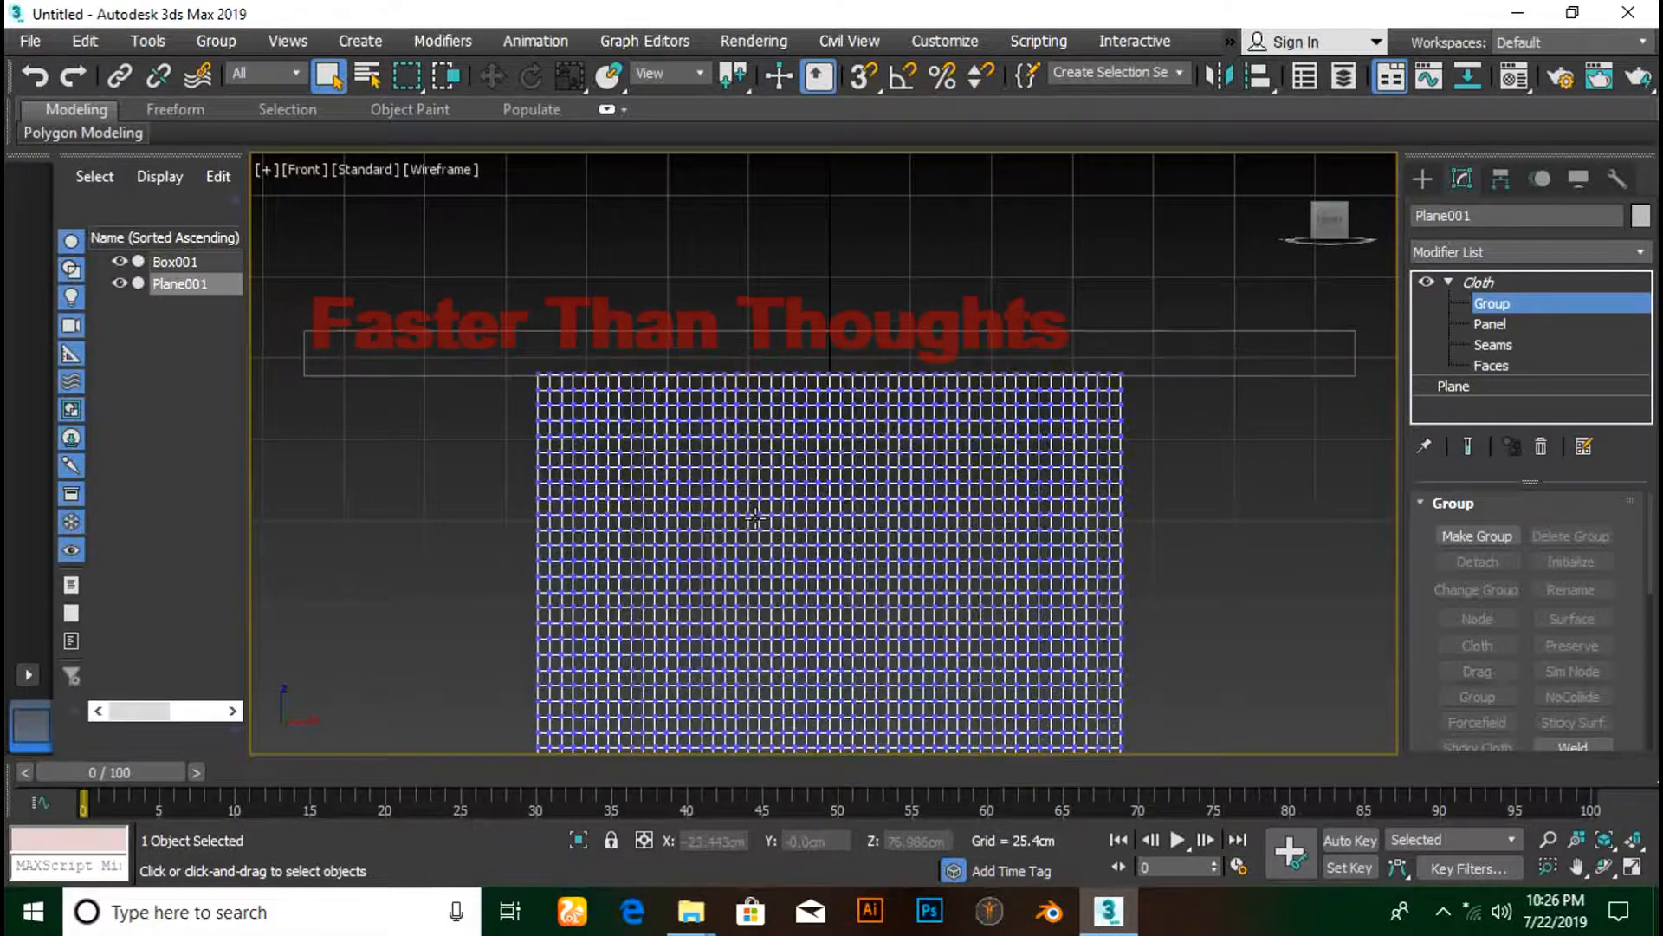
{"action": "scroll", "coordinate": [601, 416], "scroll_direction": "up", "scroll_amount": 5}
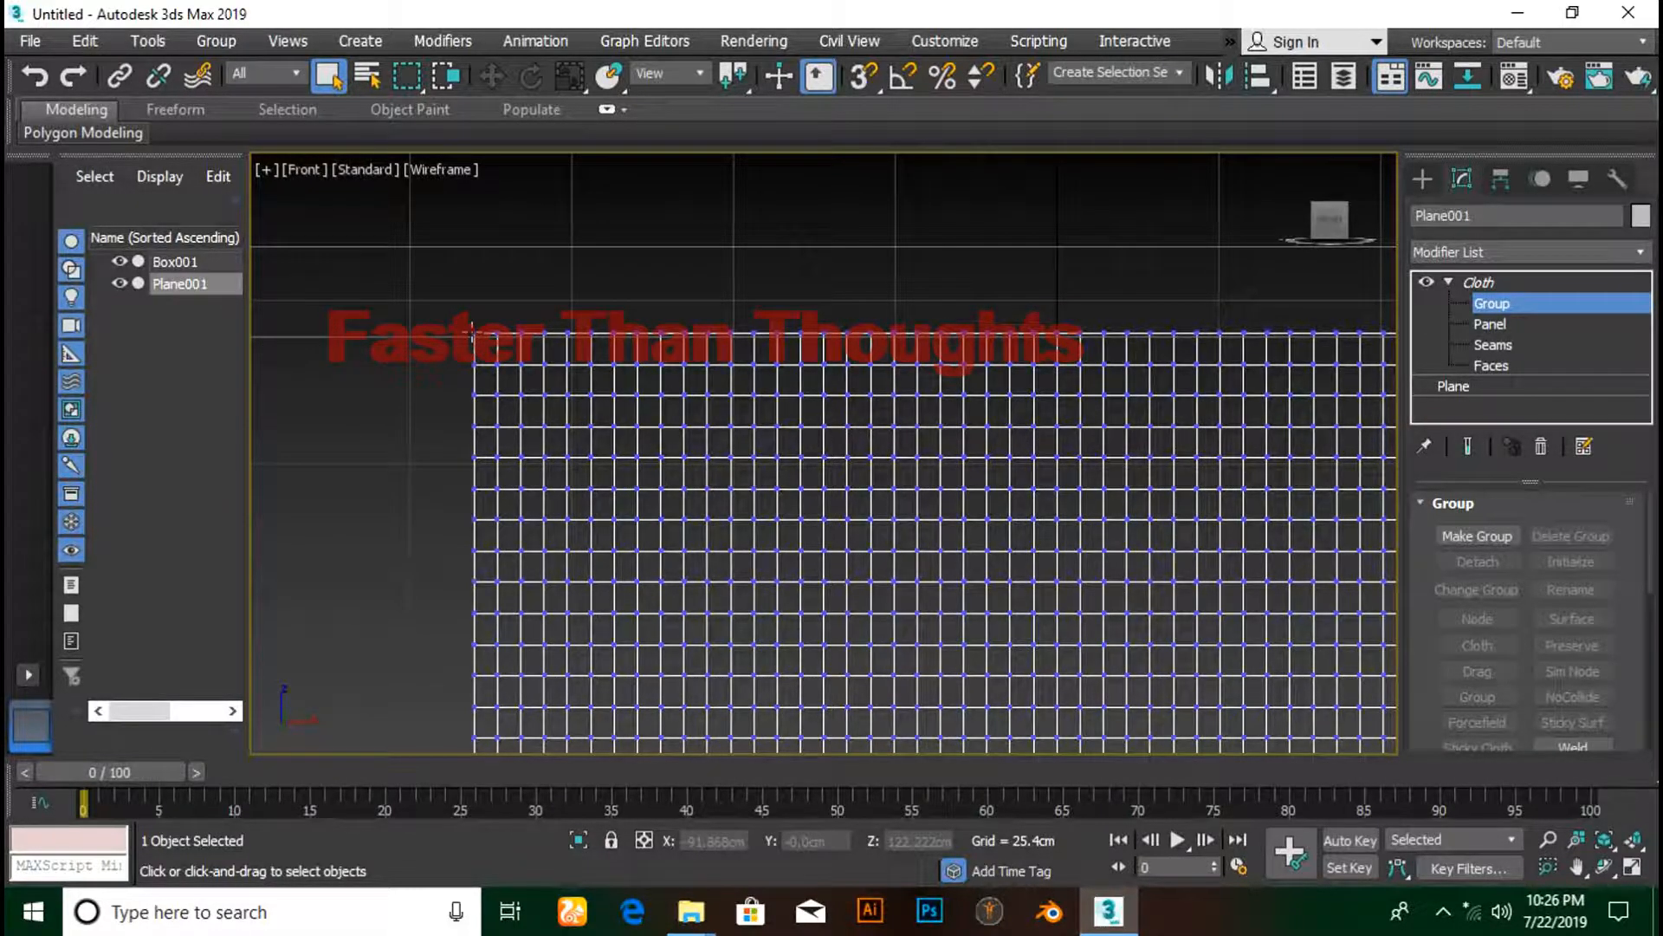
- Marquee-select the vertices along Plane001's top edge, adding them one by one
{"action": "left_click_drag", "start_coordinate": [462, 319], "coordinate": [494, 344]}
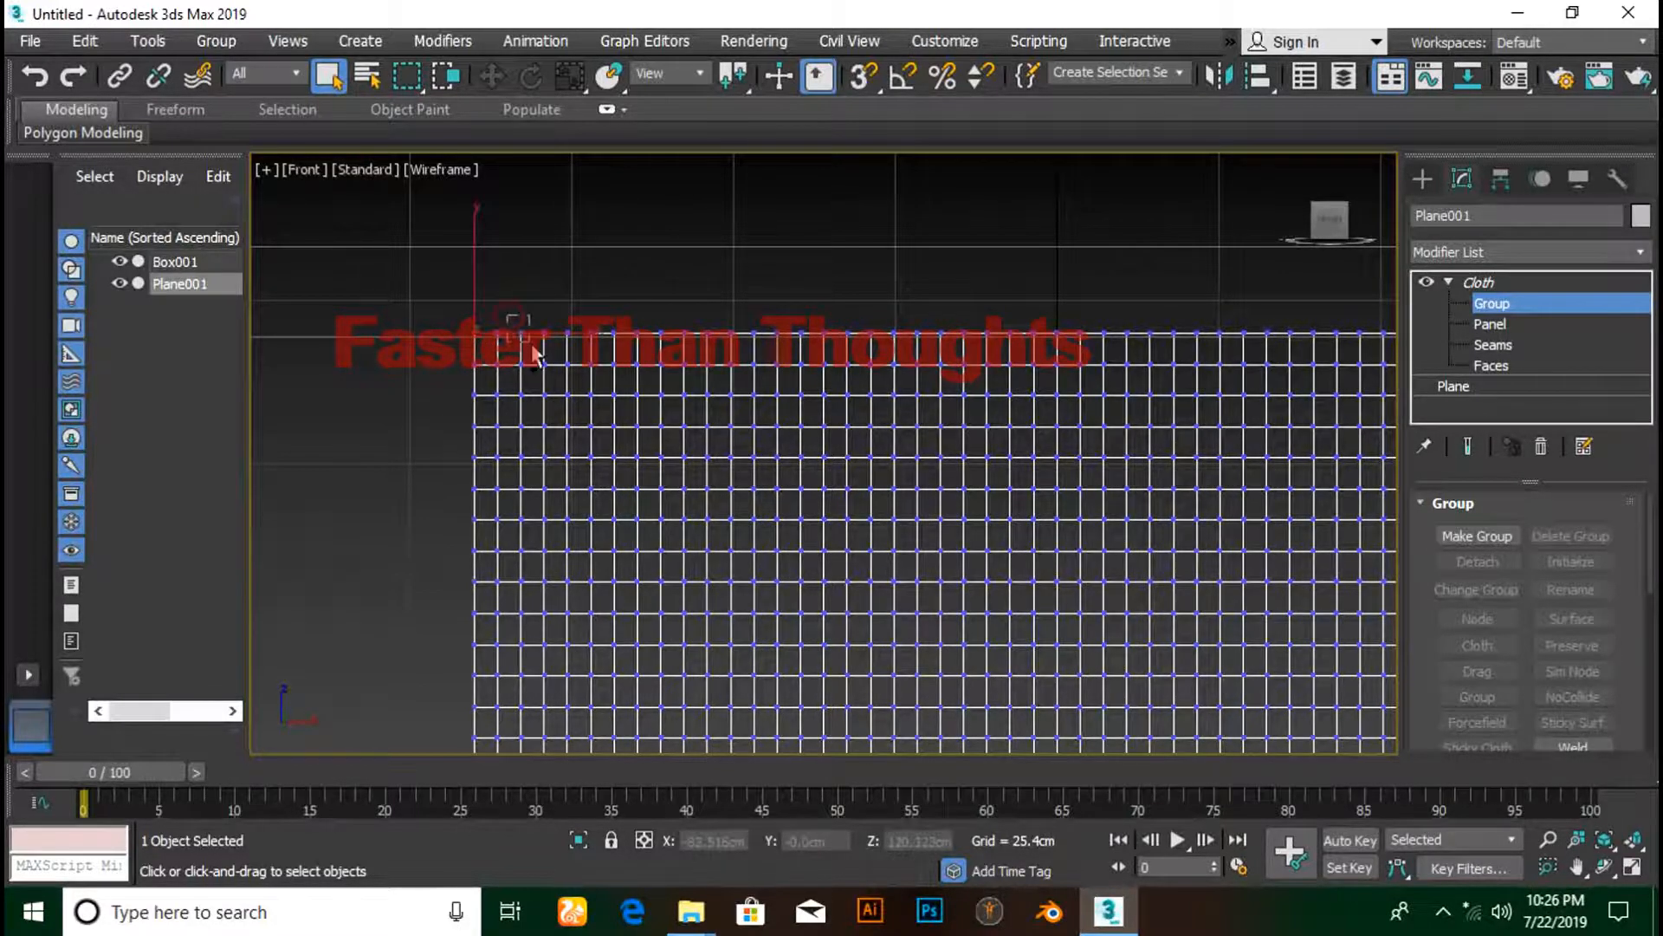
{"action": "scroll", "coordinate": [538, 353], "scroll_direction": "up", "scroll_amount": 3}
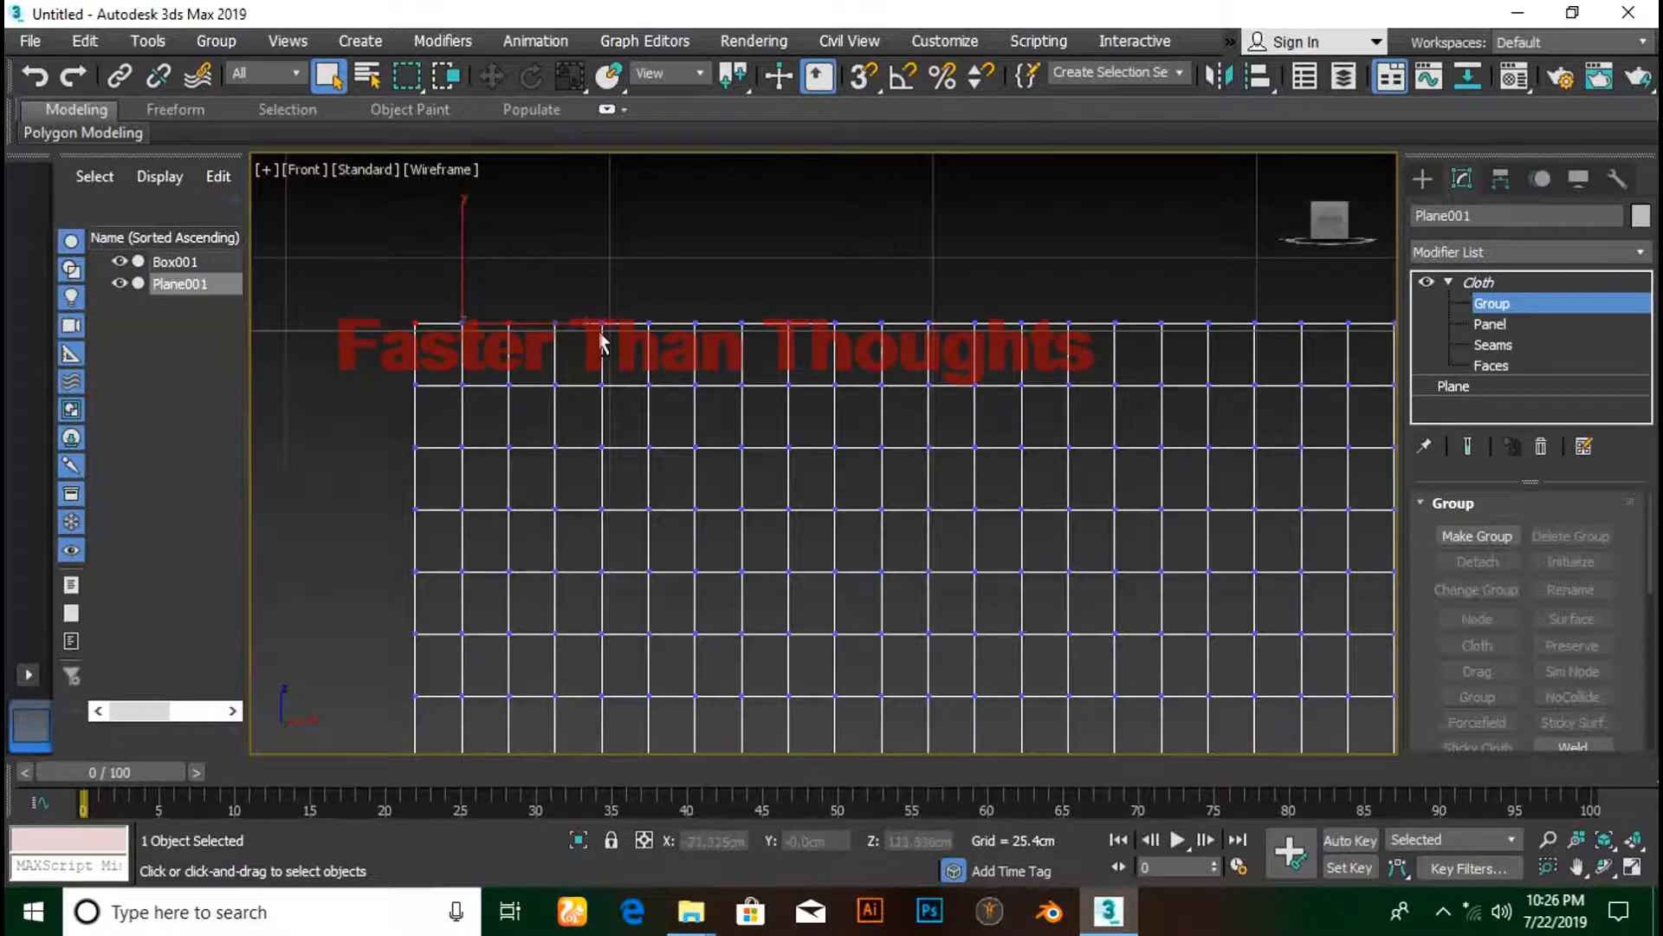
{"action": "mouse_move", "coordinate": [583, 303]}
{"action": "left_mouse_down", "text": "ctrl"}
{"action": "mouse_move", "coordinate": [624, 343]}
{"action": "mouse_move", "coordinate": [897, 346]}
{"action": "left_mouse_up", "text": "ctrl"}
{"action": "left_click_drag", "start_coordinate": [964, 303], "coordinate": [995, 345], "text": "ctrl"}
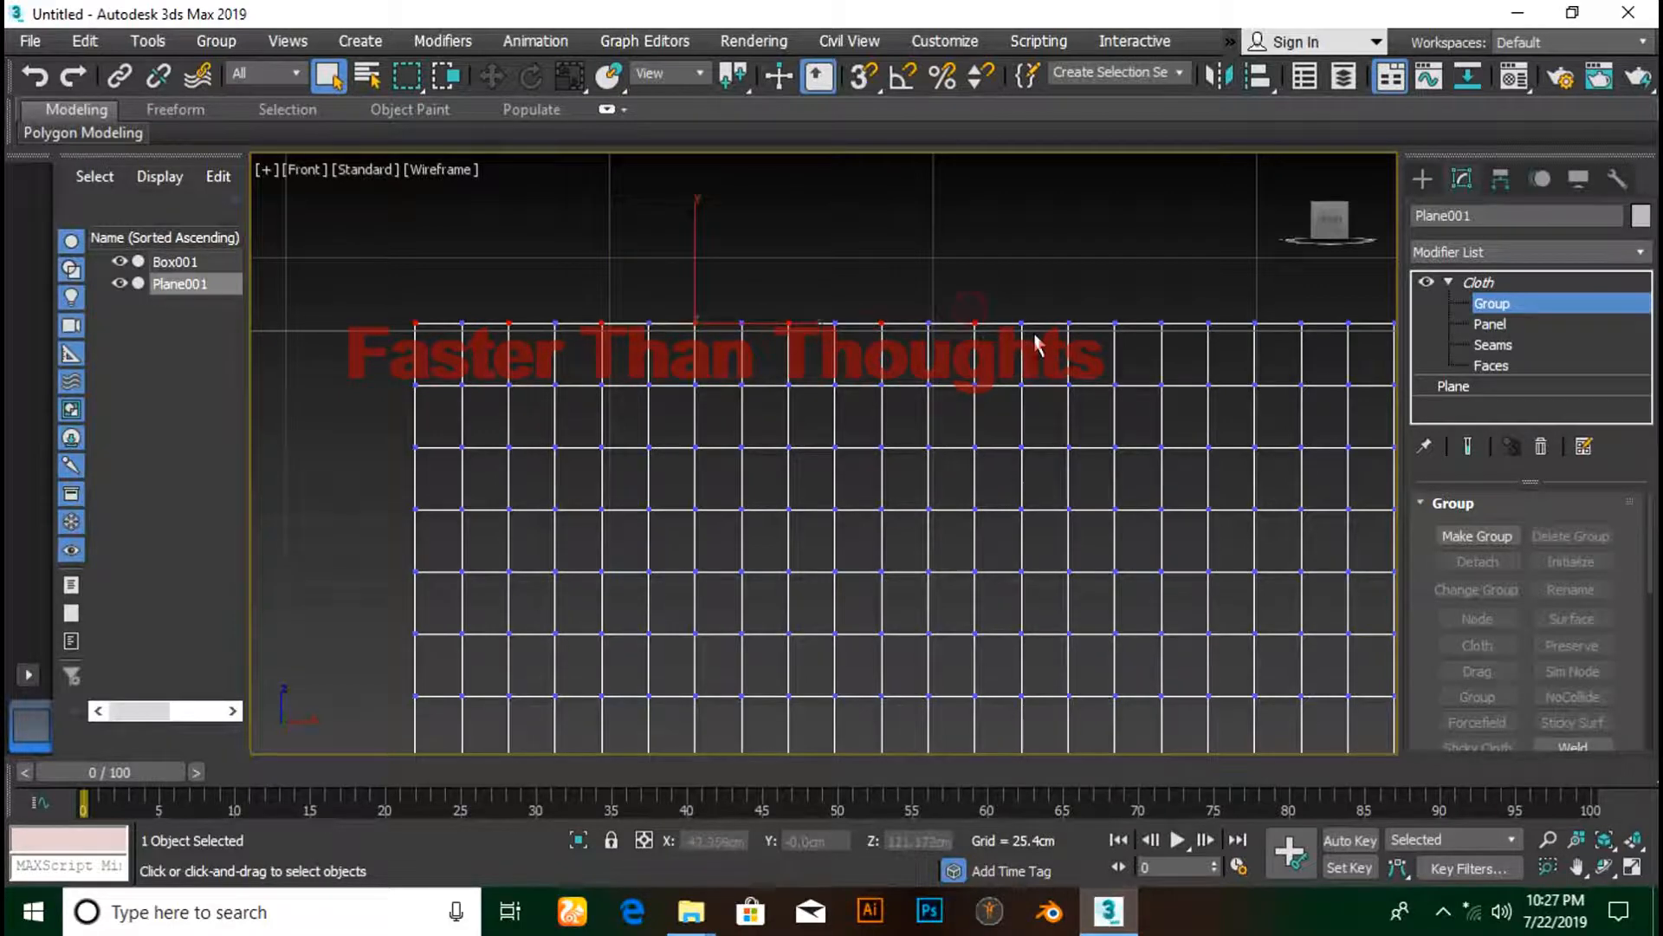
{"action": "left_click_drag", "start_coordinate": [1057, 294], "coordinate": [1085, 343], "text": "ctrl"}
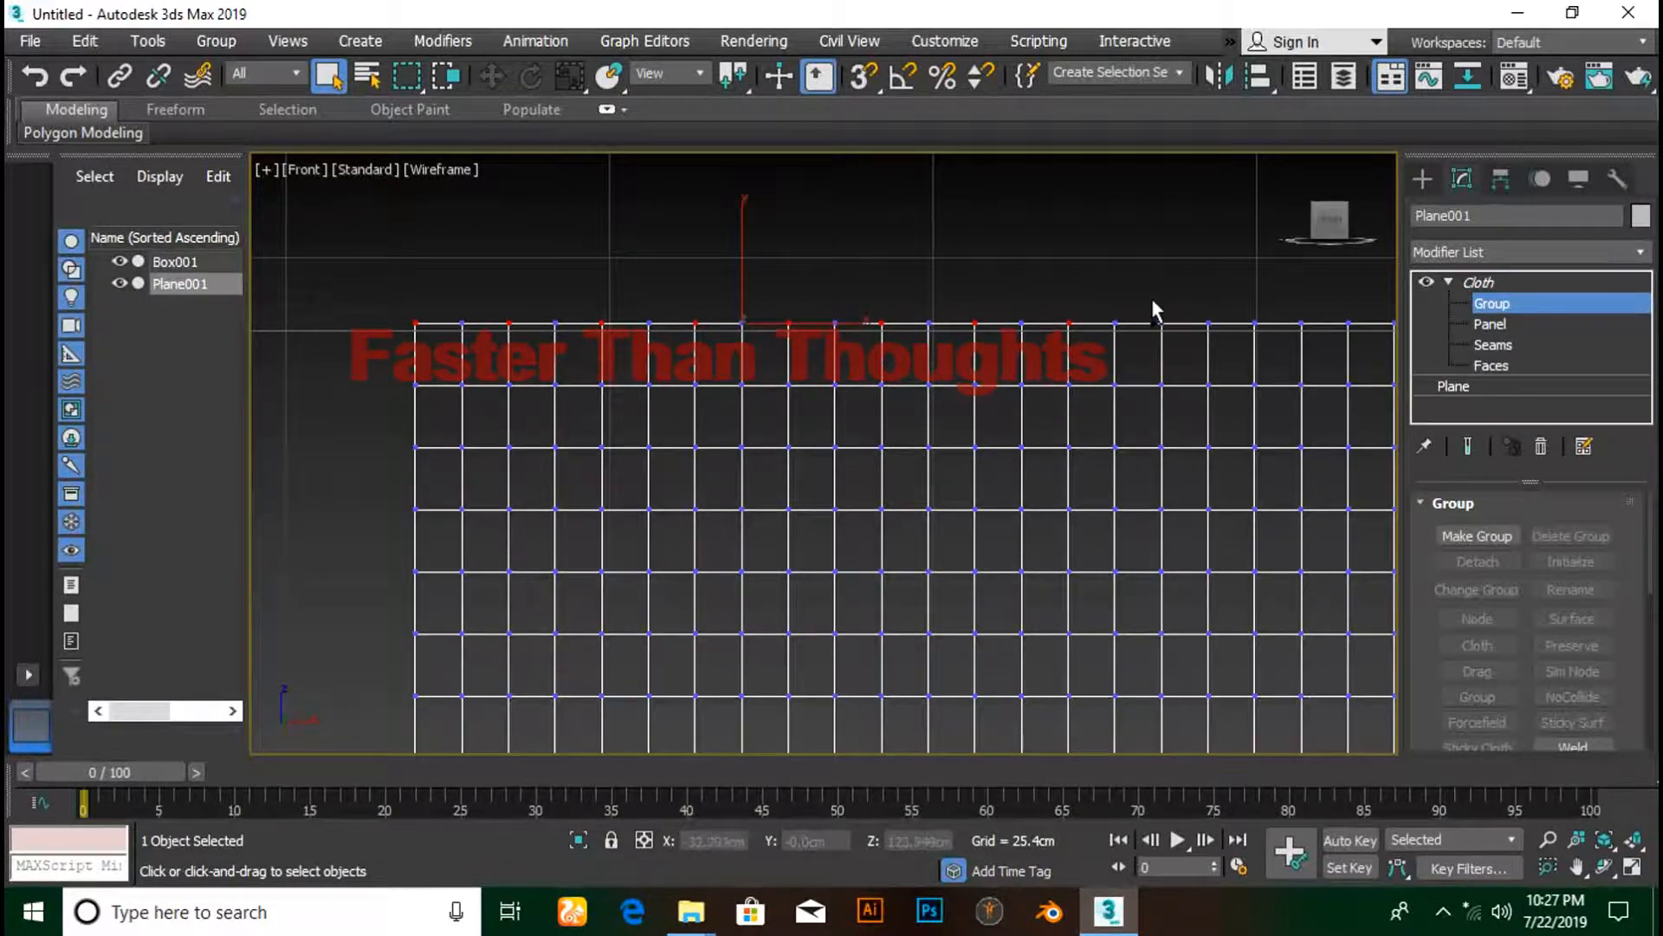
{"action": "left_click_drag", "start_coordinate": [1152, 298], "coordinate": [1268, 349], "text": "ctrl"}
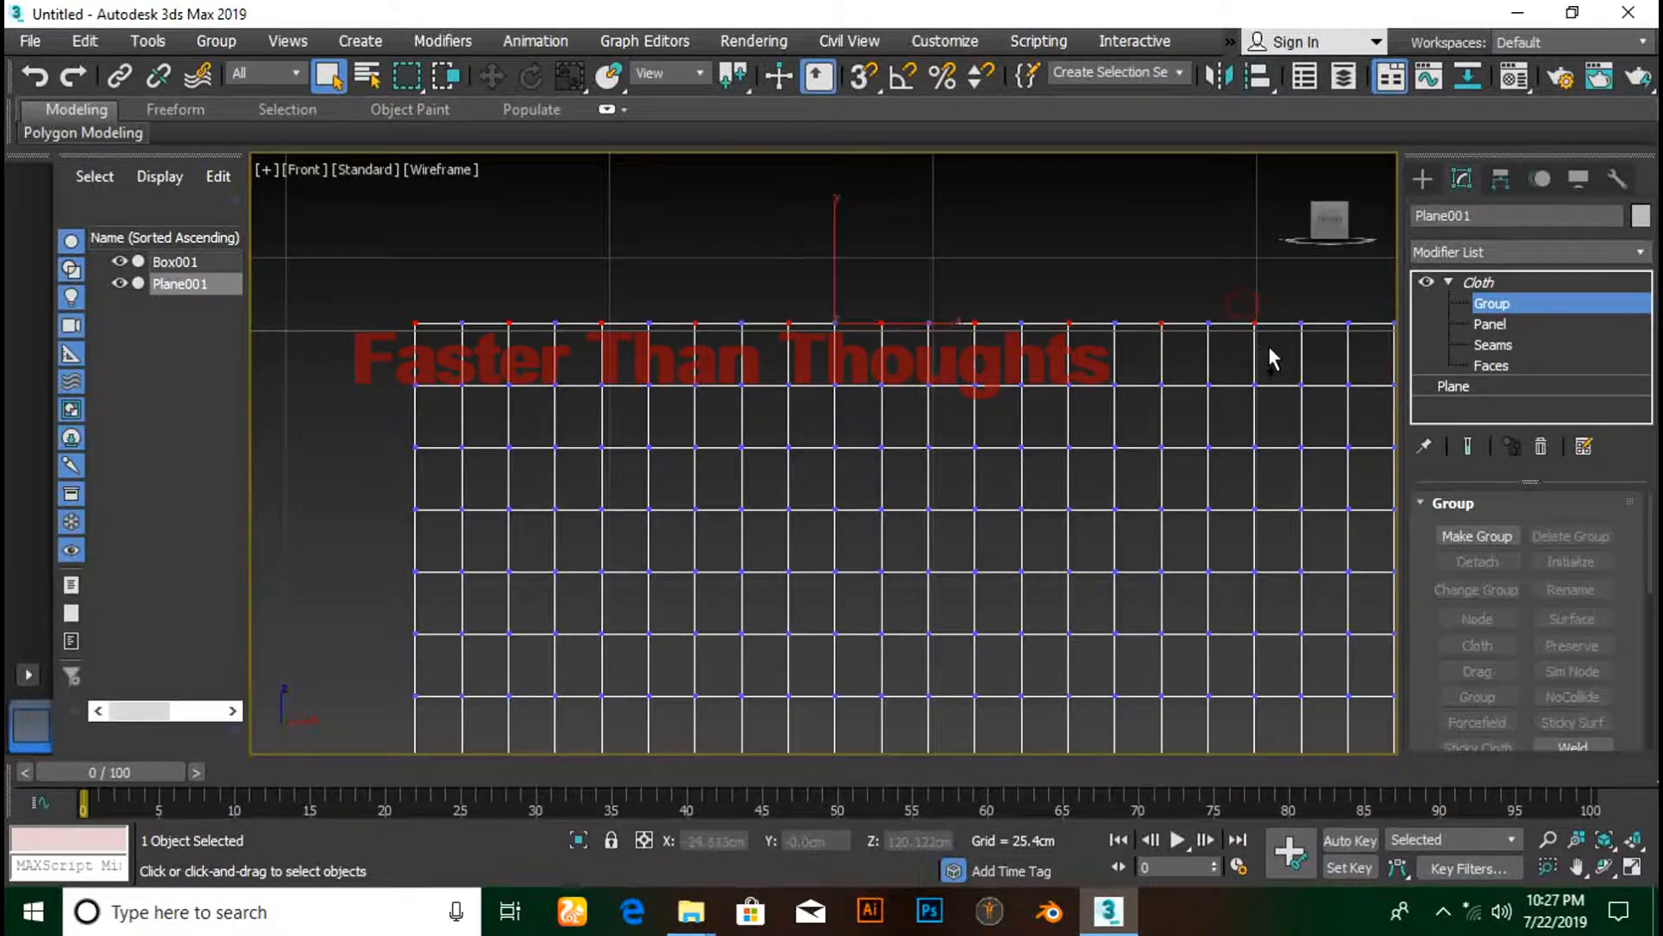
{"action": "middle_click_drag", "start_coordinate": [1259, 344], "coordinate": [1159, 341], "text": "ctrl"}
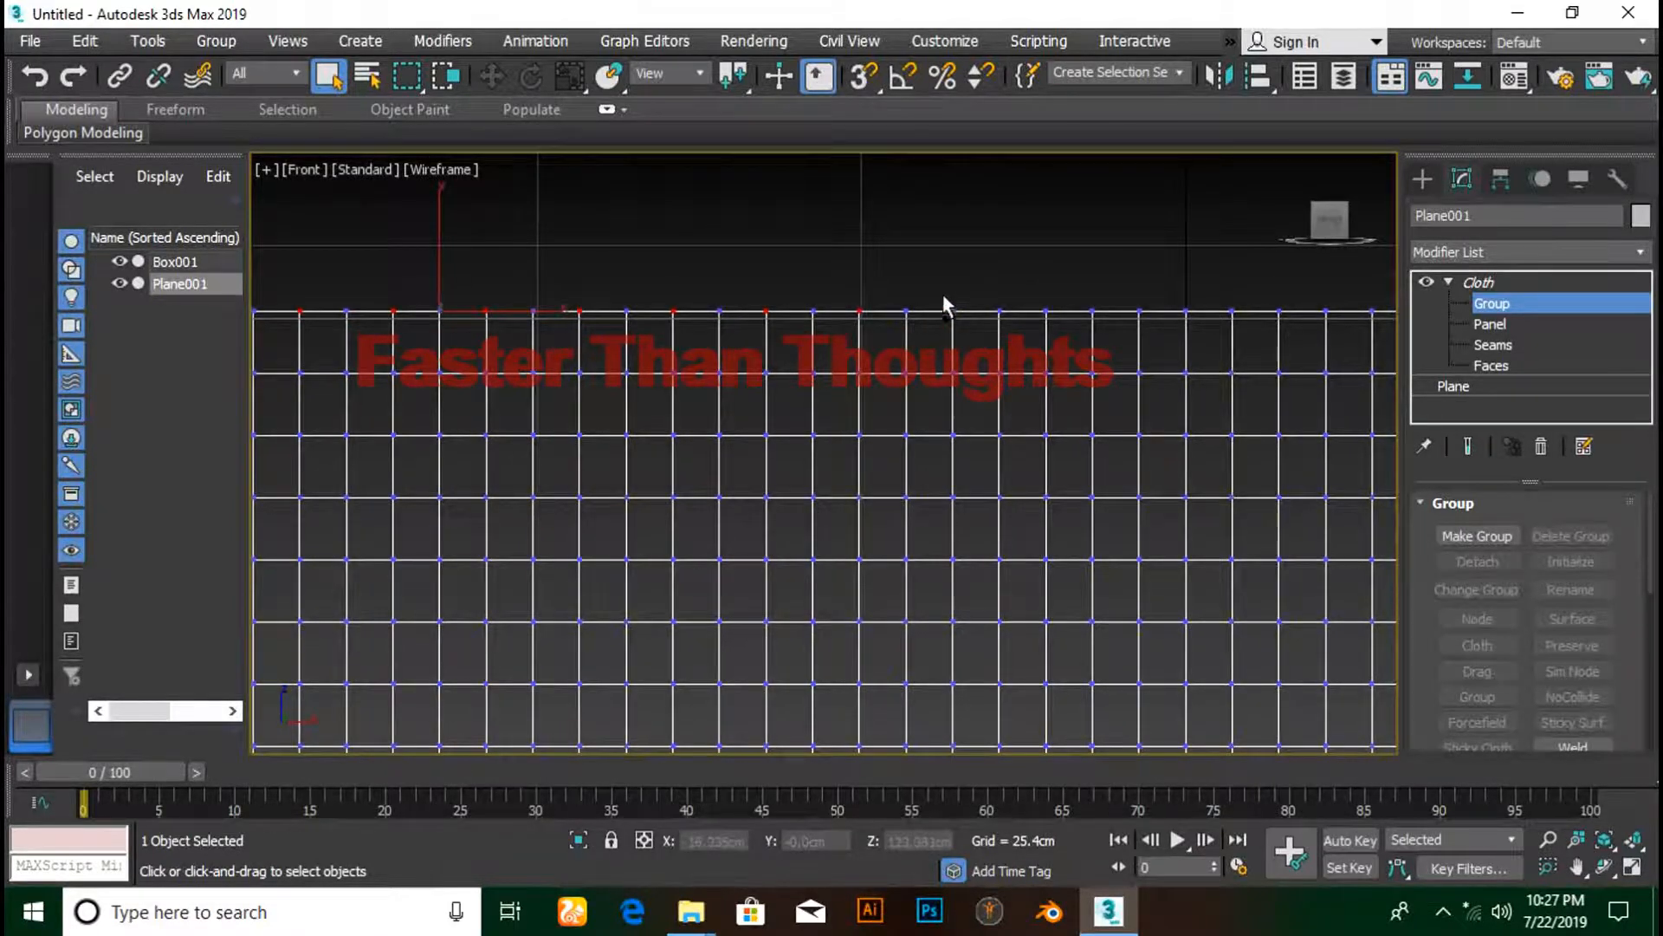
{"action": "left_click_drag", "start_coordinate": [943, 295], "coordinate": [1248, 336], "text": "ctrl"}
{"action": "middle_click_drag", "start_coordinate": [1246, 338], "coordinate": [1154, 347], "text": "ctrl"}
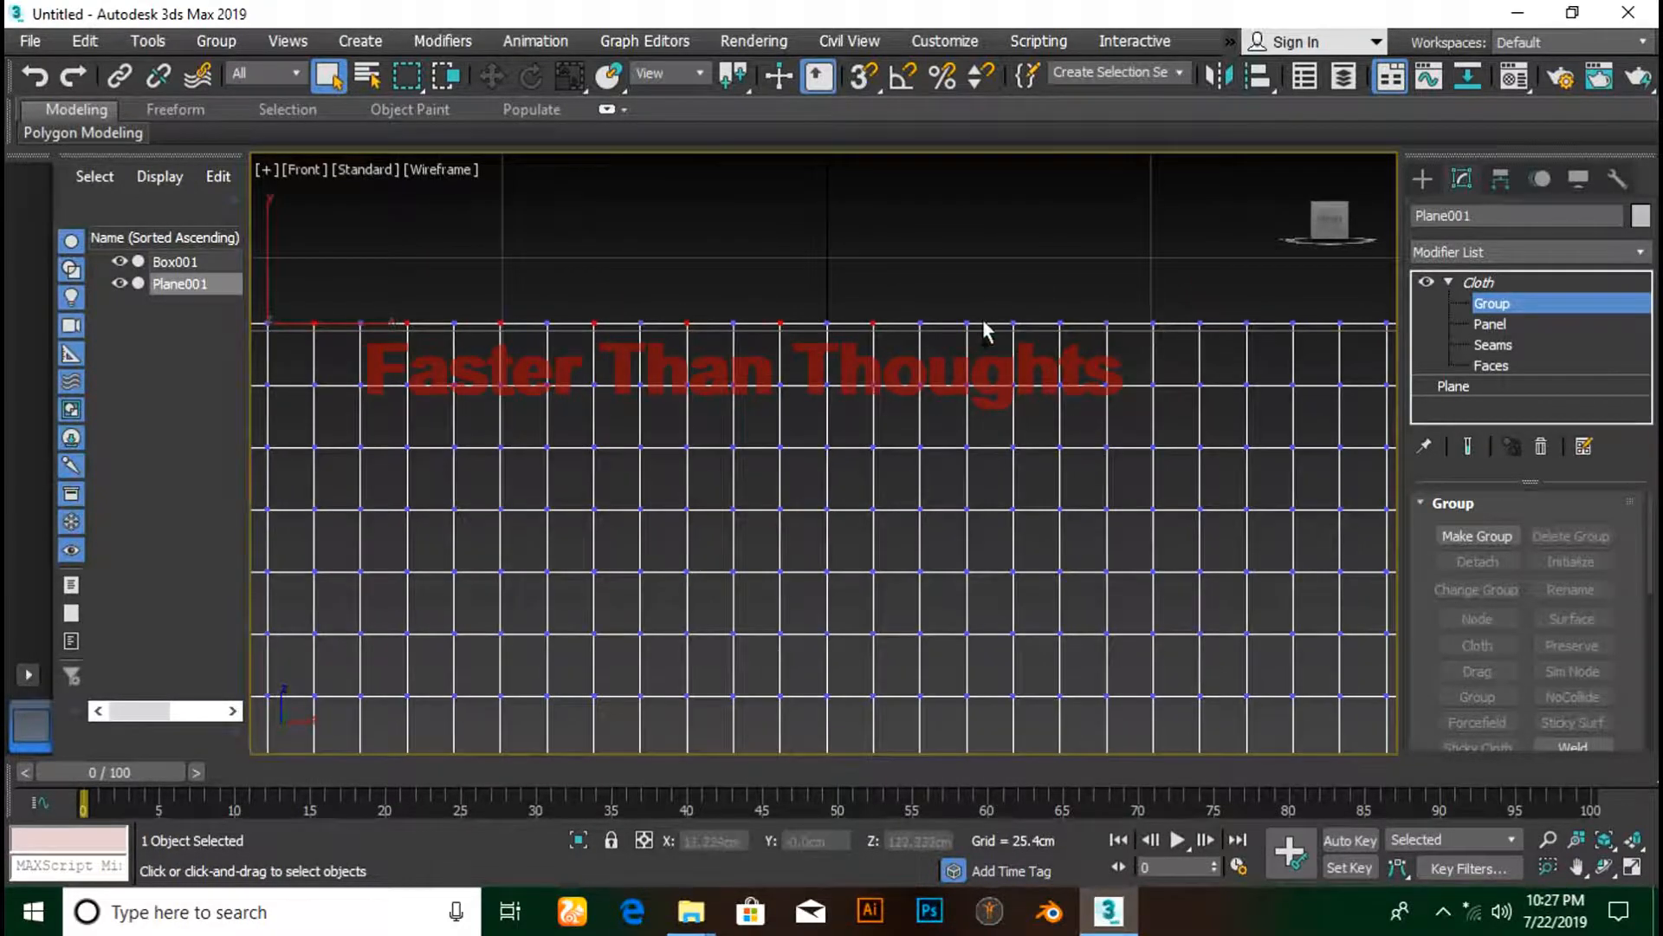
{"action": "left_click_drag", "start_coordinate": [960, 308], "coordinate": [996, 360], "text": "ctrl"}
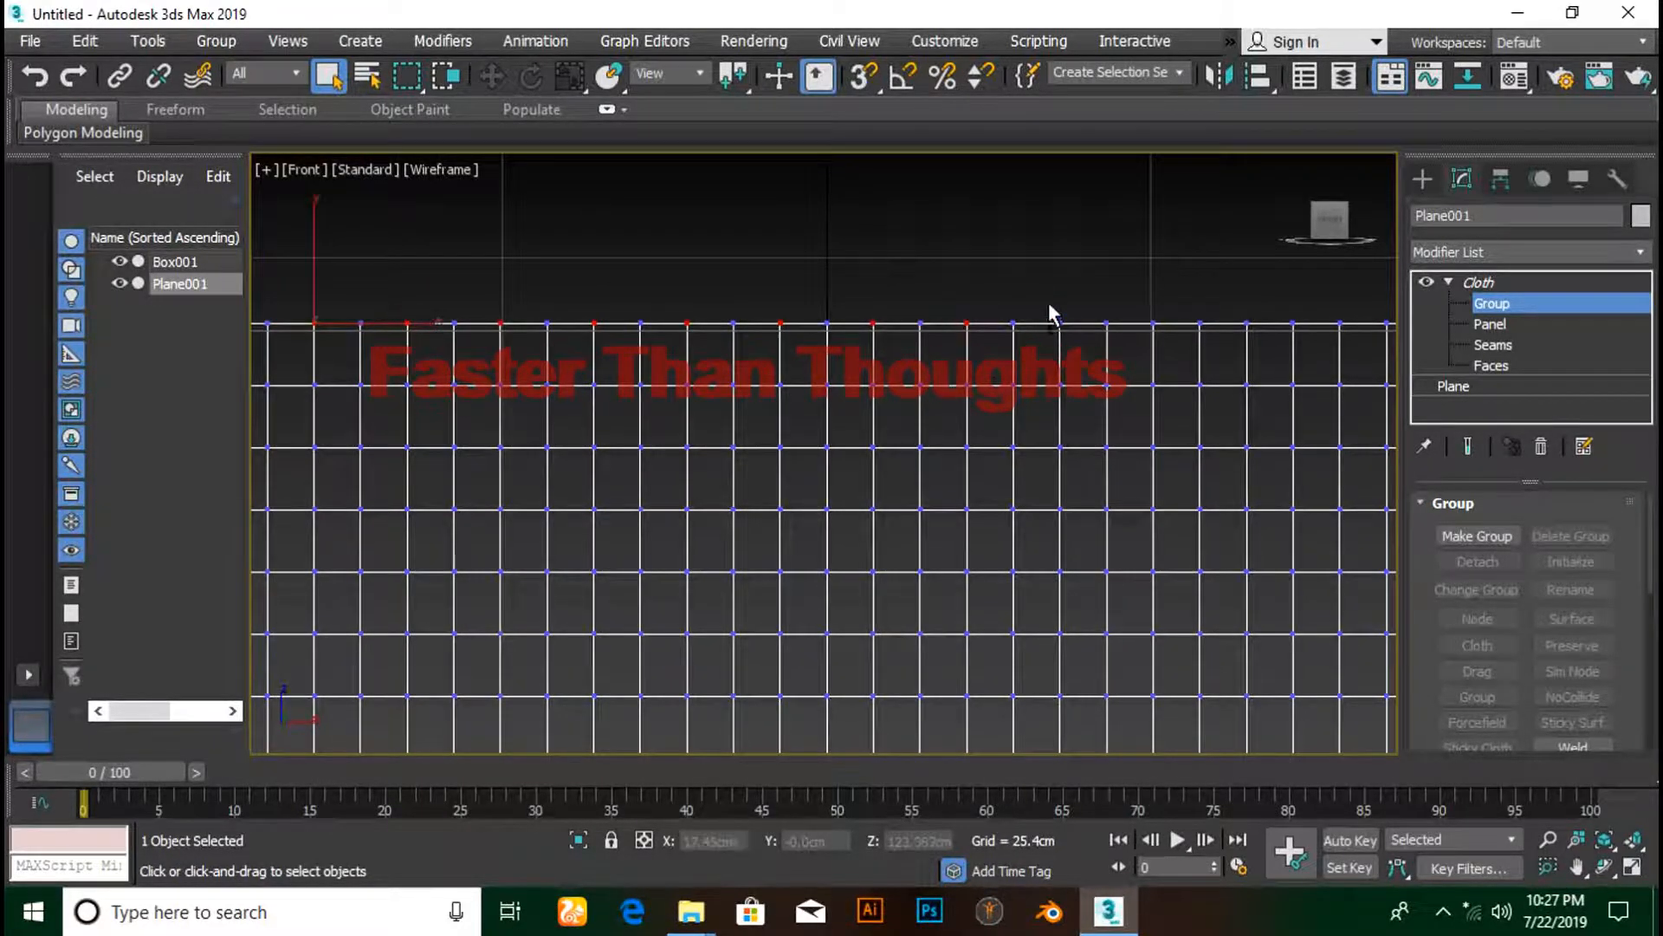
{"action": "left_click_drag", "start_coordinate": [1049, 305], "coordinate": [1083, 362], "text": "ctrl"}
{"action": "left_click_drag", "start_coordinate": [1142, 305], "coordinate": [1170, 341], "text": "ctrl"}
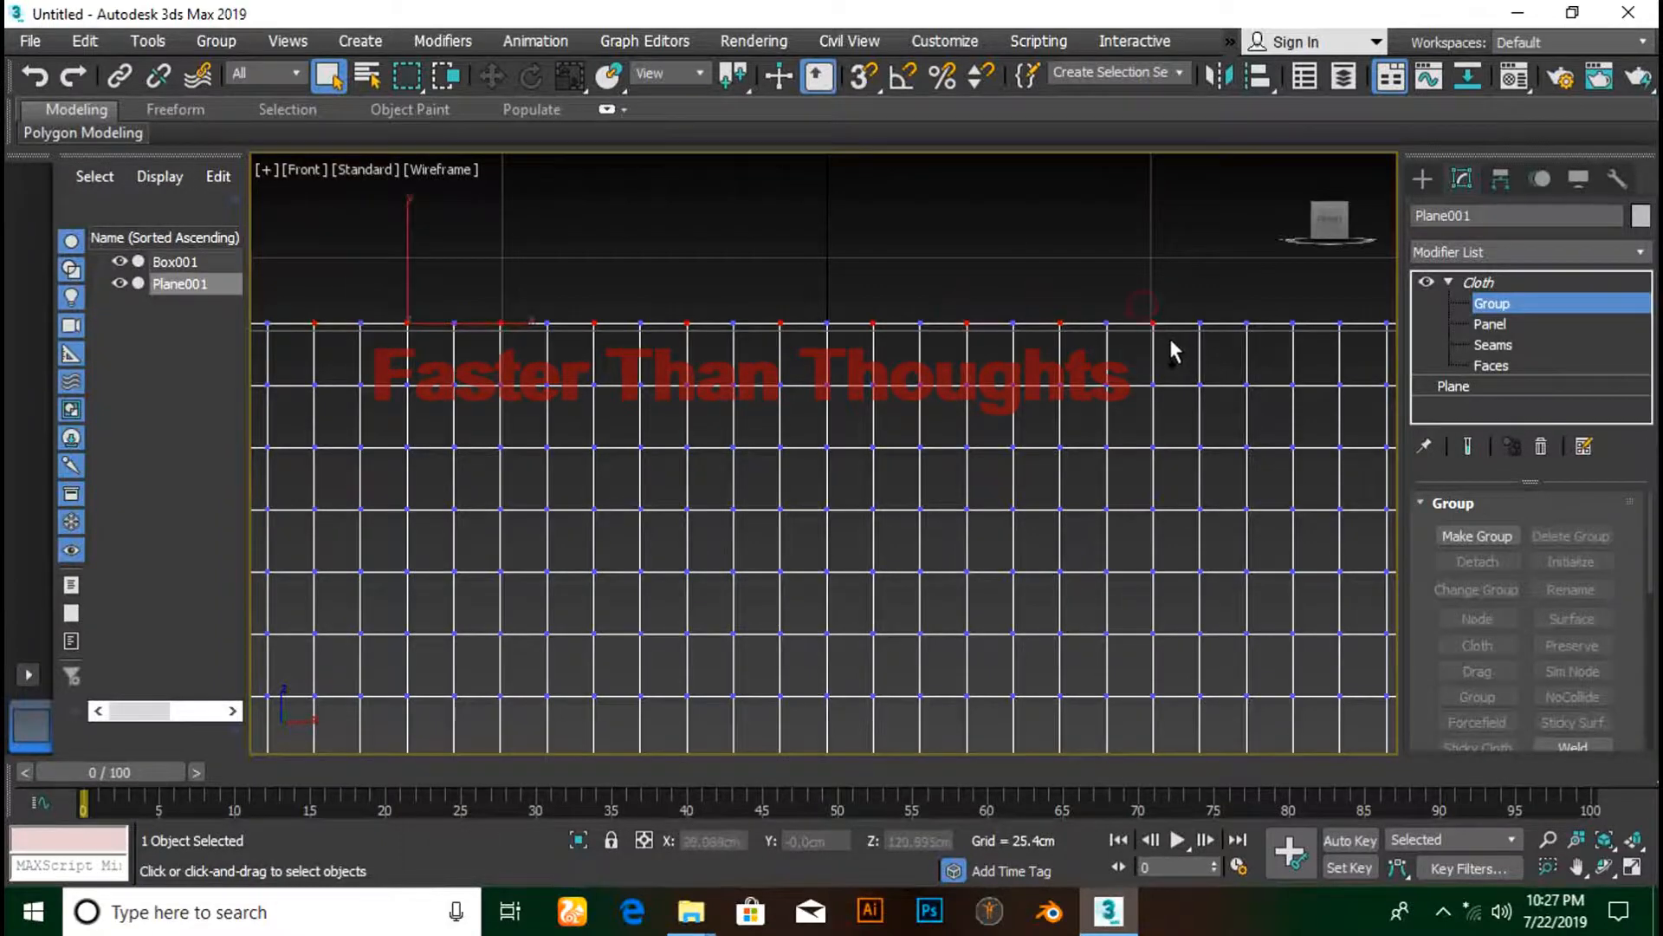
{"action": "middle_click_drag", "start_coordinate": [1170, 341], "coordinate": [1100, 334], "text": "ctrl"}
{"action": "left_click_drag", "start_coordinate": [895, 293], "coordinate": [1031, 347], "text": "ctrl"}
{"action": "left_click_drag", "start_coordinate": [1072, 295], "coordinate": [1213, 336], "text": "ctrl"}
{"action": "middle_click_drag", "start_coordinate": [1244, 333], "coordinate": [1107, 351]}
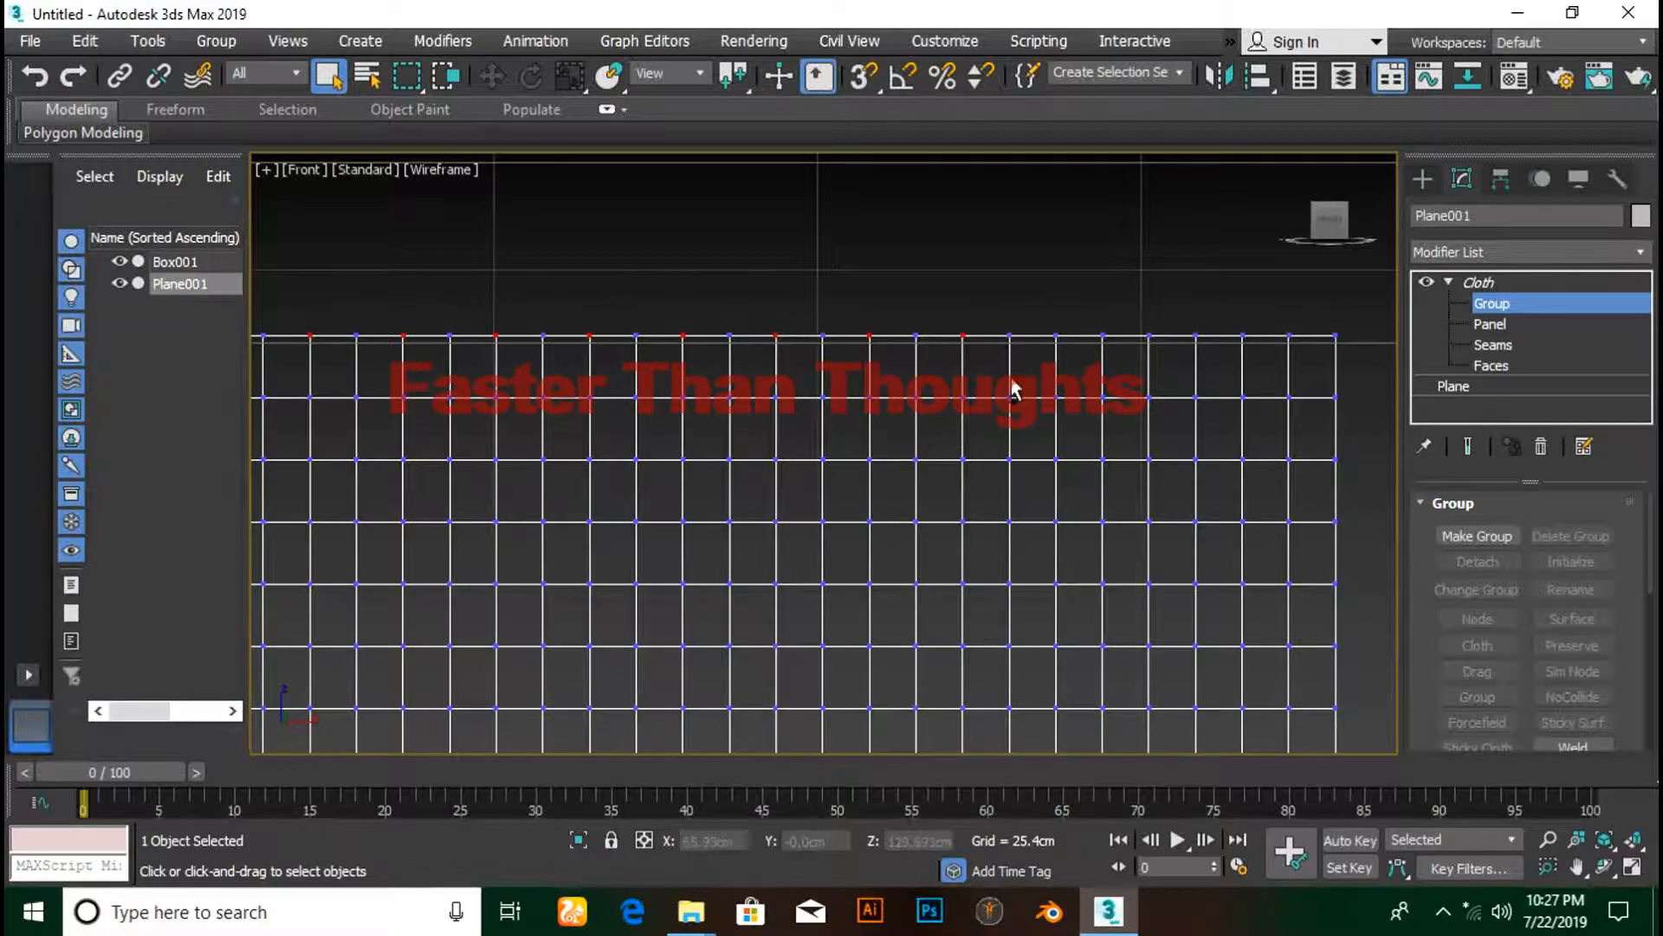
{"action": "left_click_drag", "start_coordinate": [1051, 320], "coordinate": [1084, 371], "text": "ctrl"}
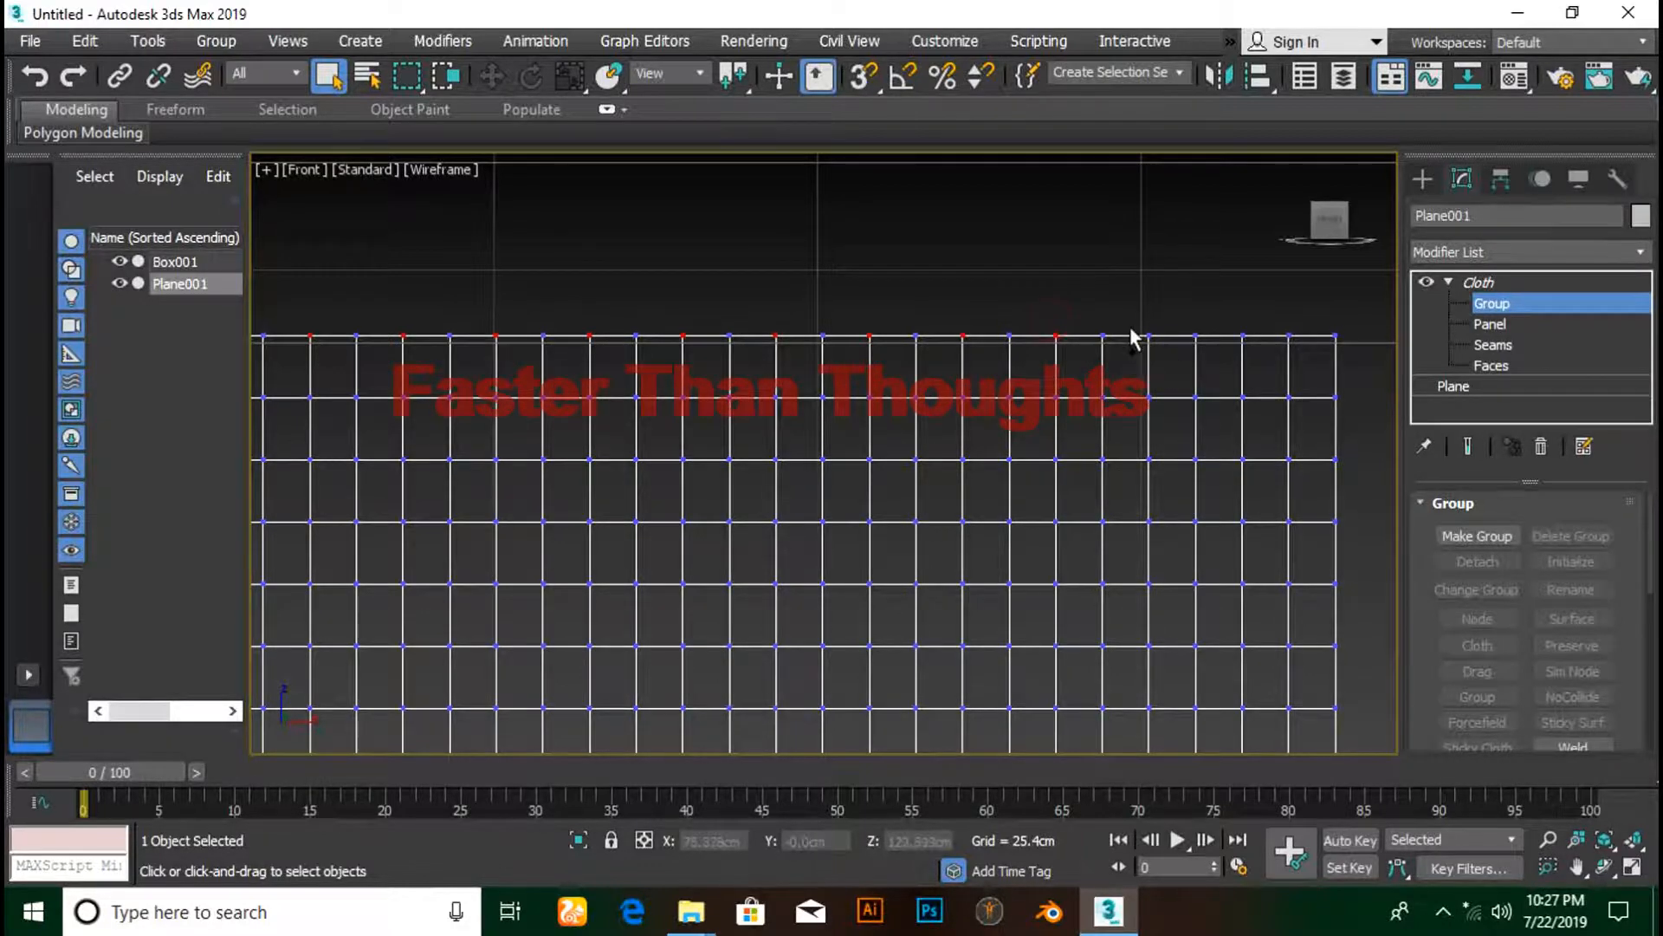
{"action": "left_click_drag", "start_coordinate": [1131, 318], "coordinate": [1169, 370], "text": "ctrl"}
{"action": "left_click_drag", "start_coordinate": [1229, 312], "coordinate": [1349, 360], "text": "ctrl"}
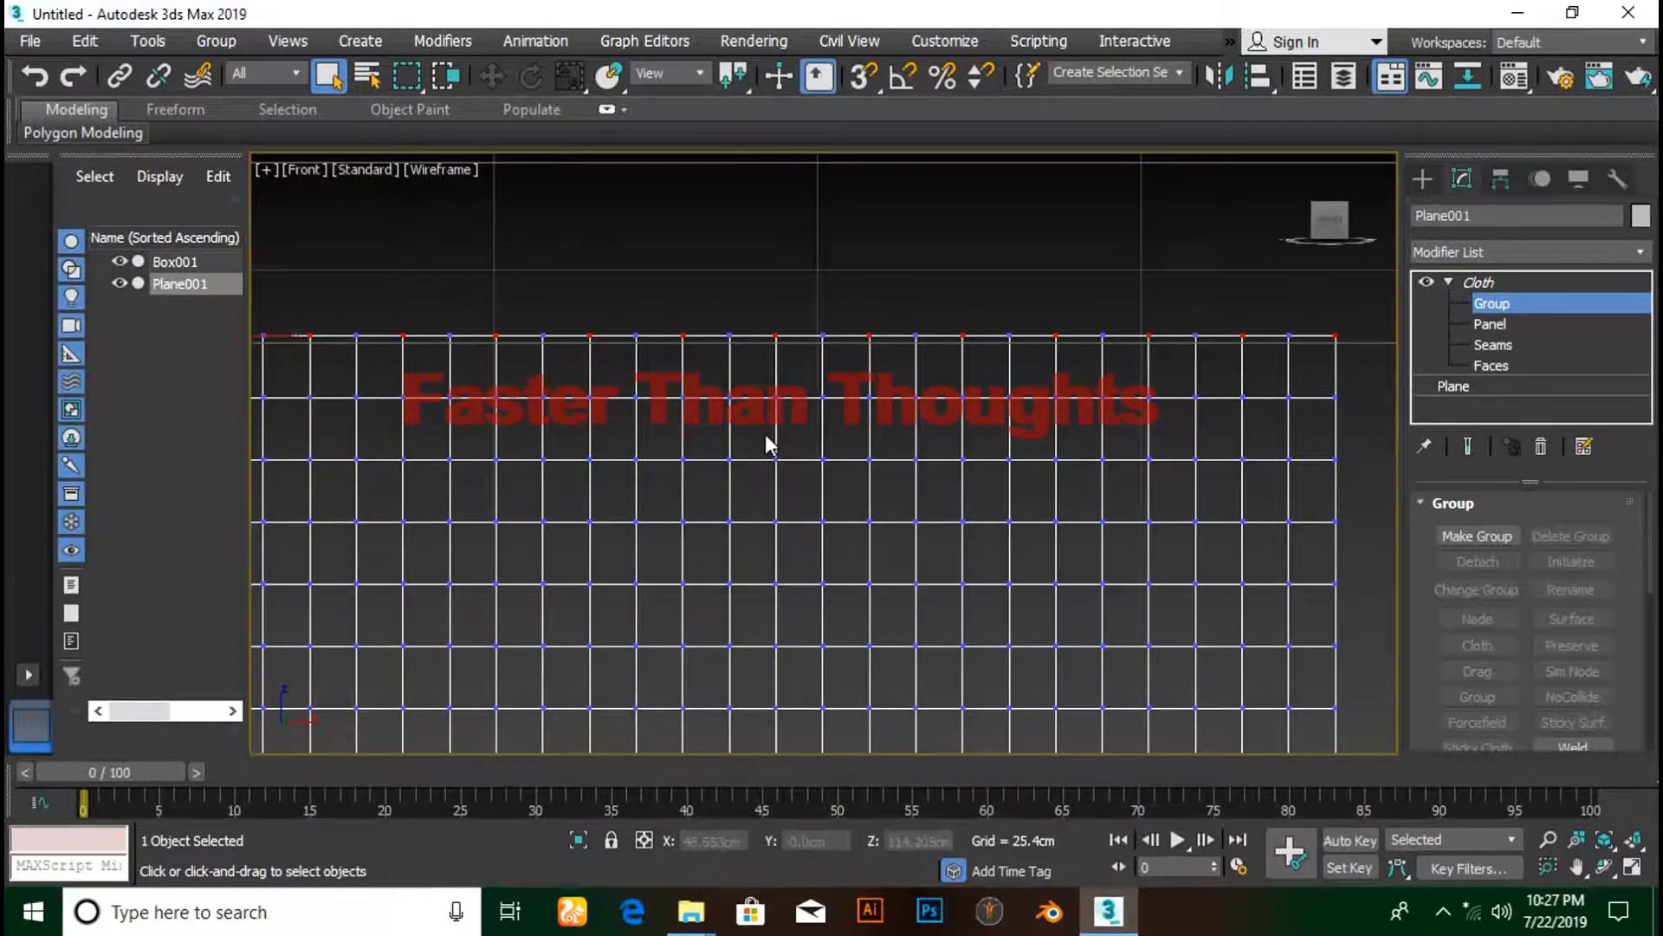
- Make the selected vertices Group001 and attach it as a Sim Node to Box001
{"action": "left_click", "coordinate": [1492, 537]}
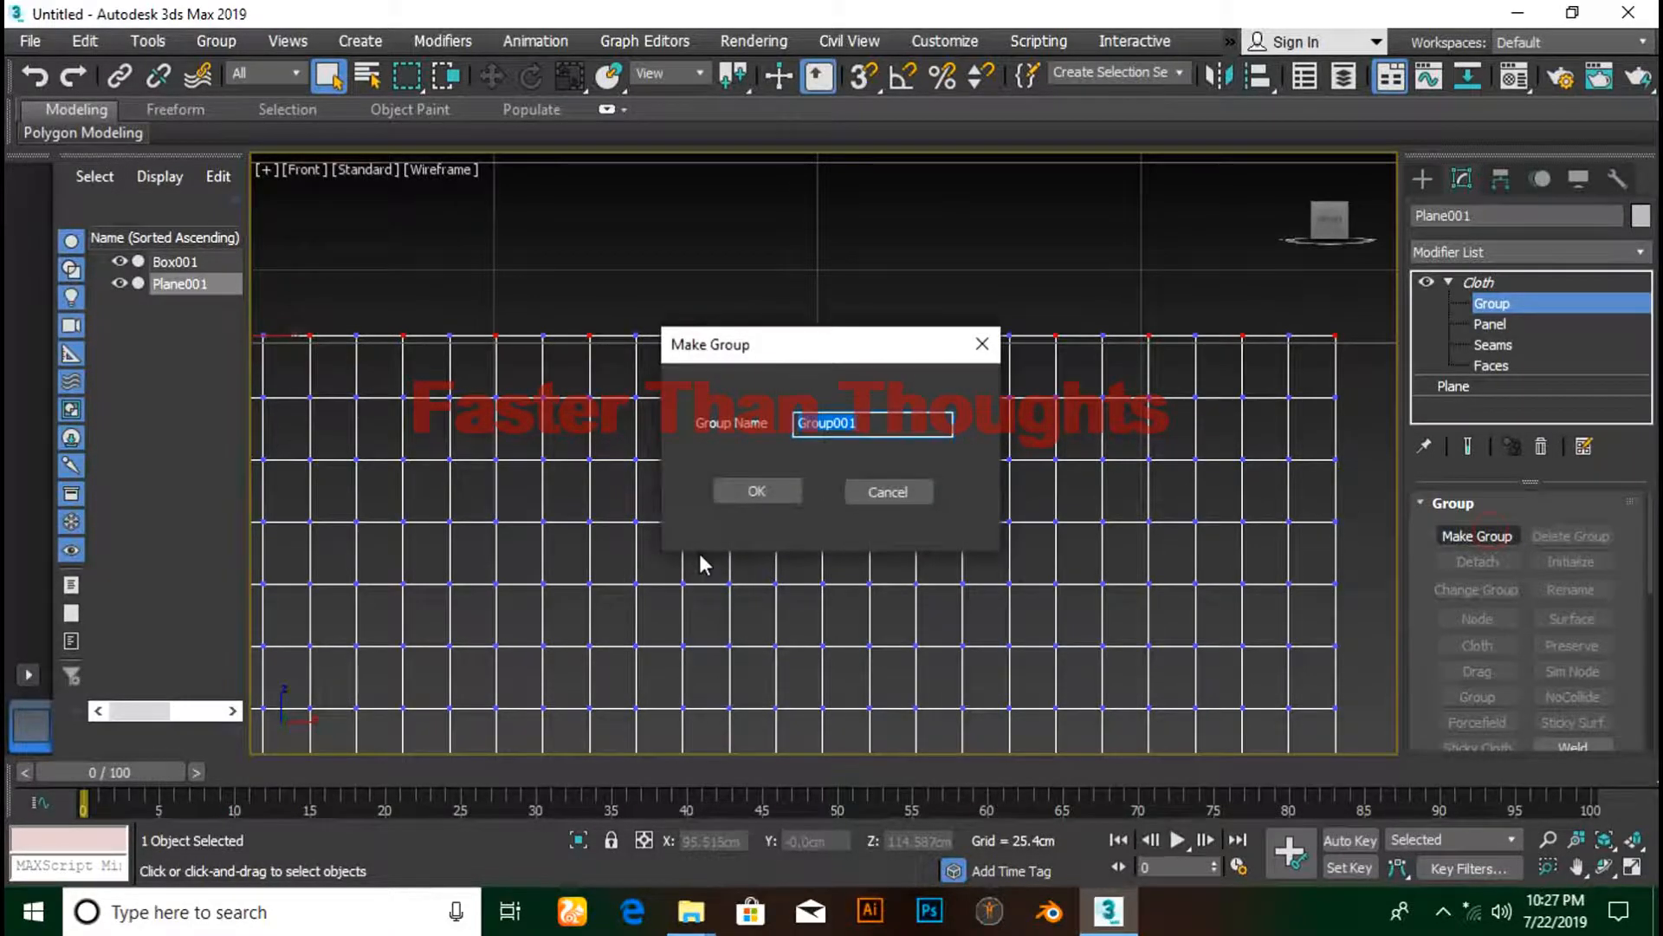
{"action": "left_click", "coordinate": [762, 491]}
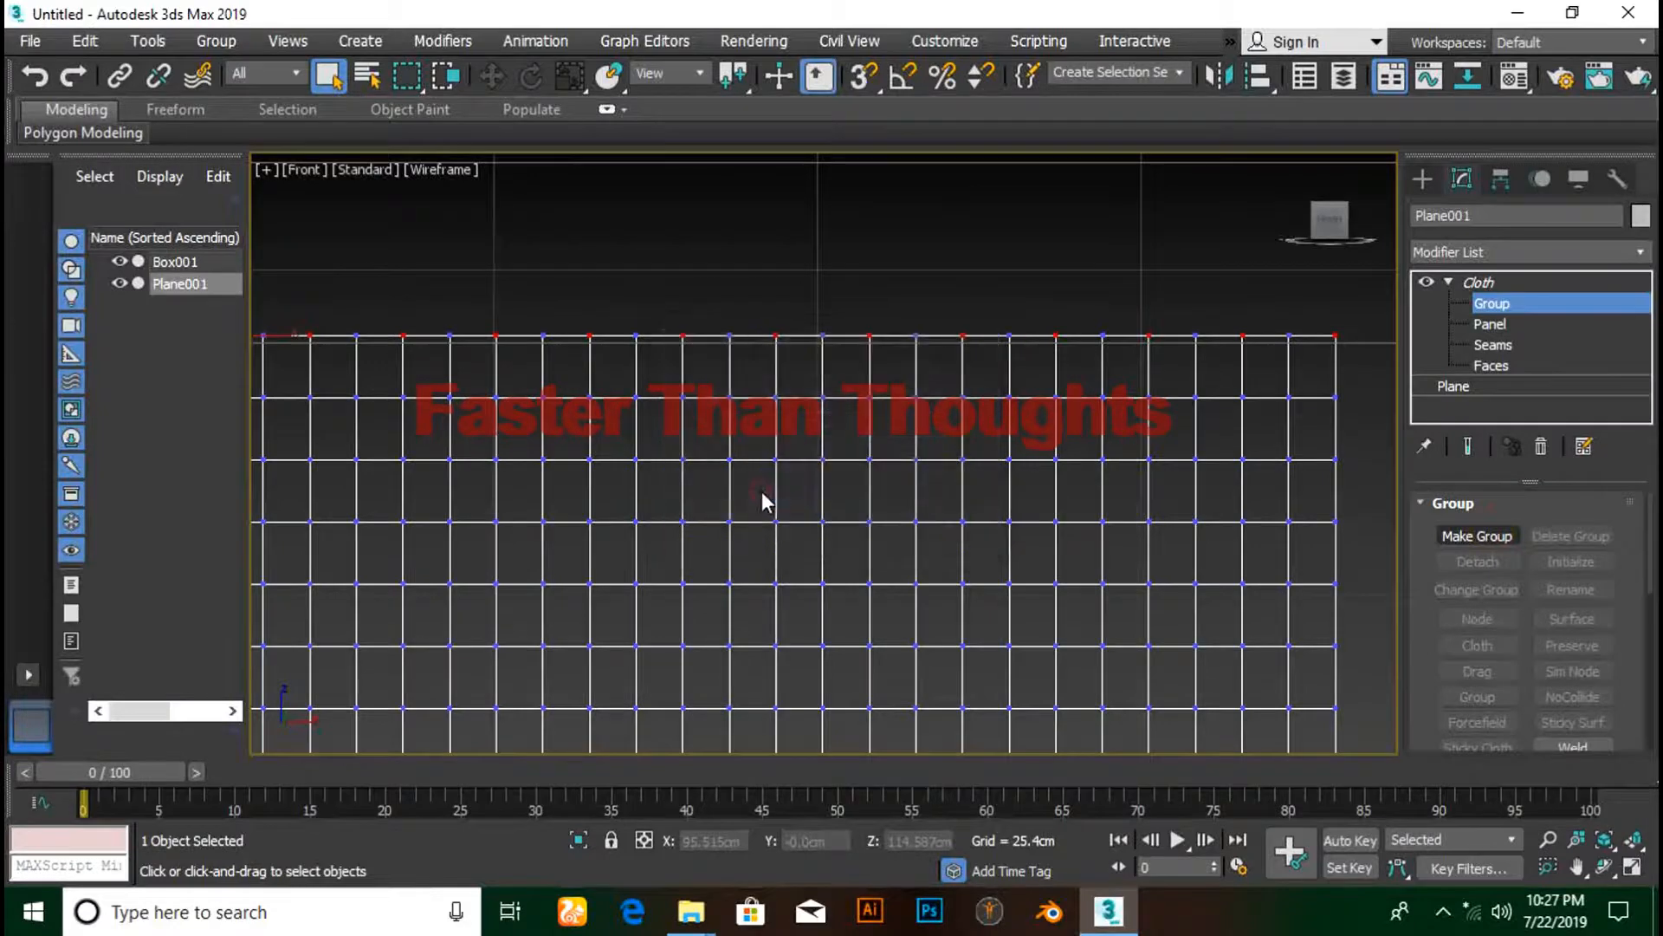
{"action": "left_click", "coordinate": [1571, 673]}
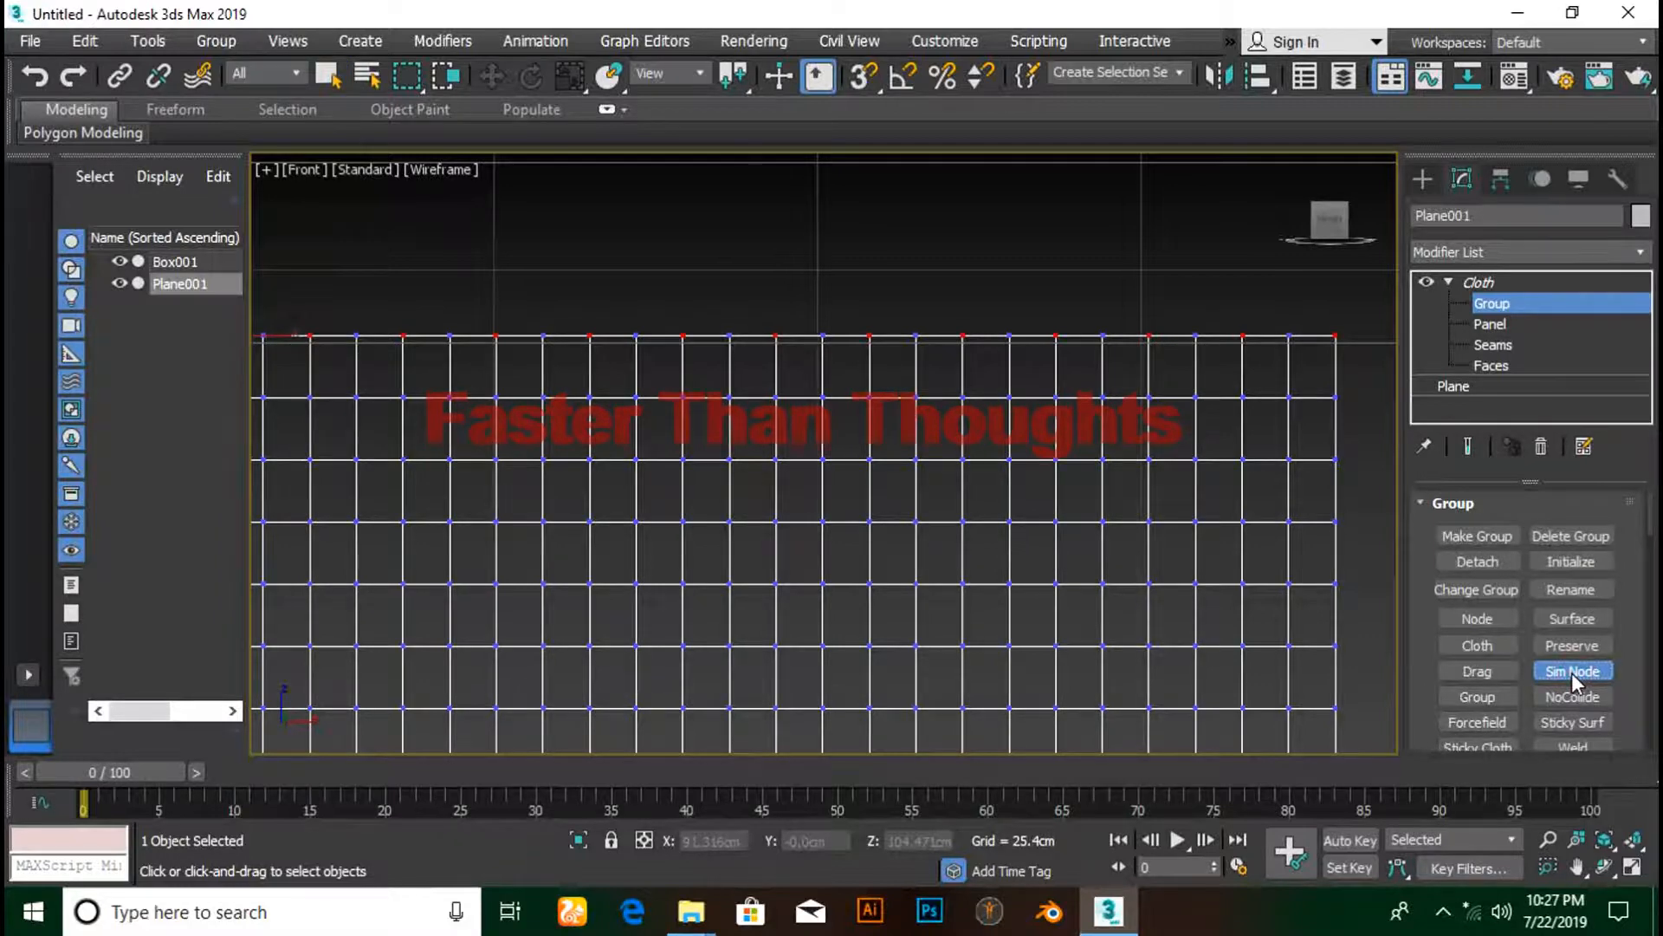
{"action": "key", "text": "F3"}
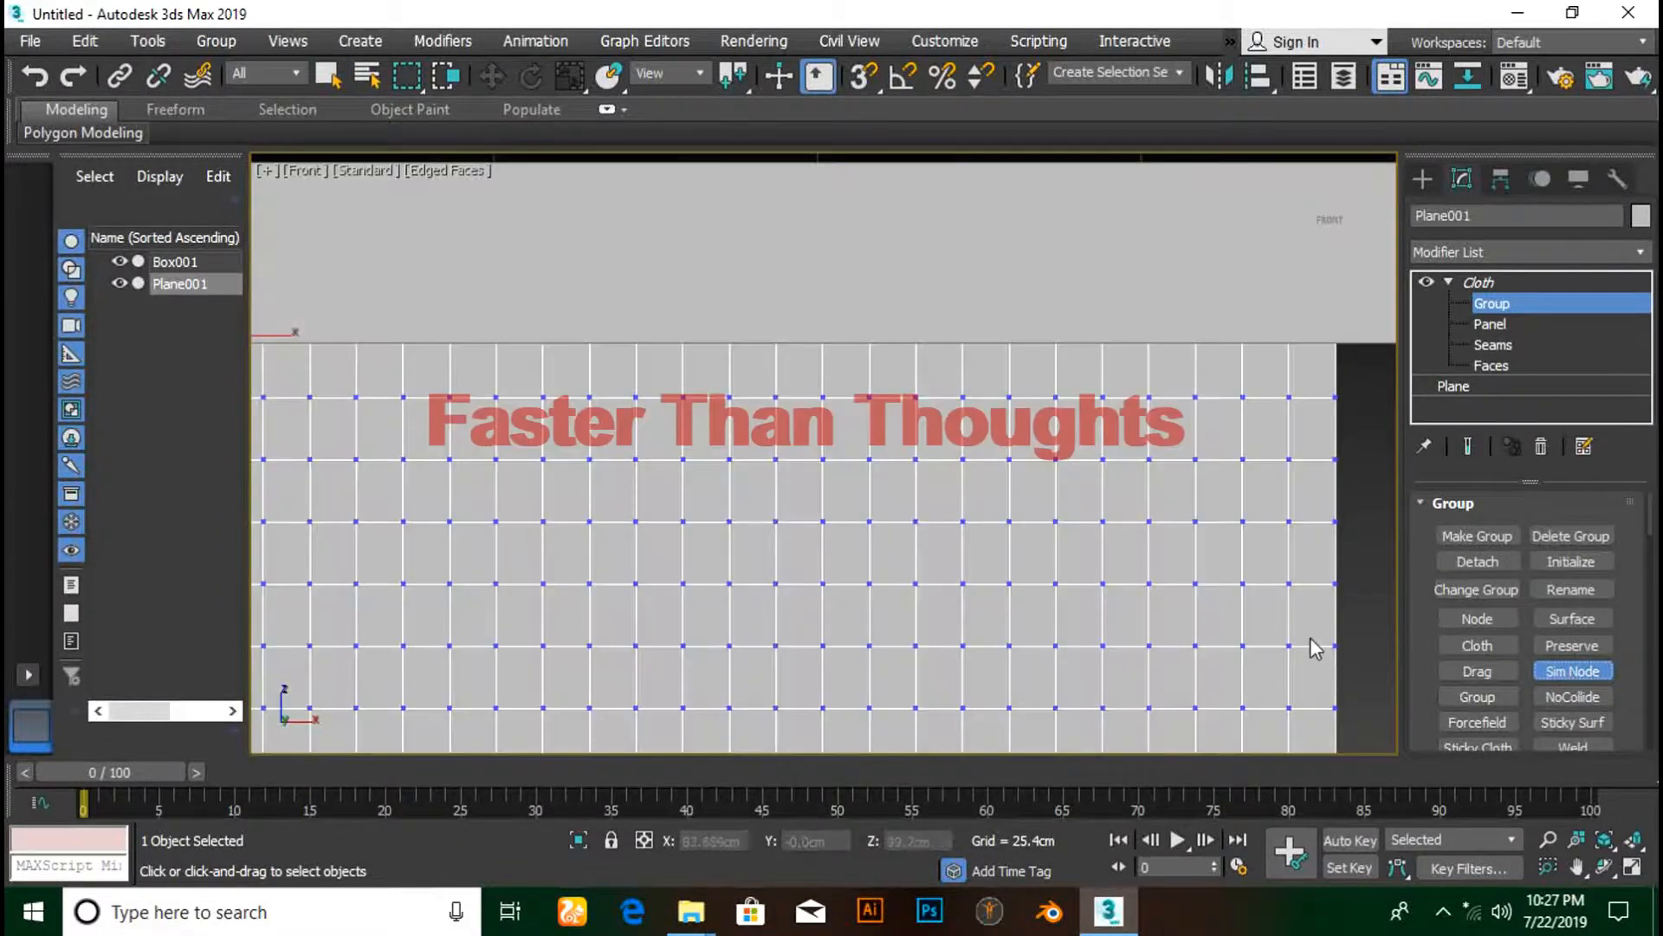
{"action": "right_click", "coordinate": [1038, 258]}
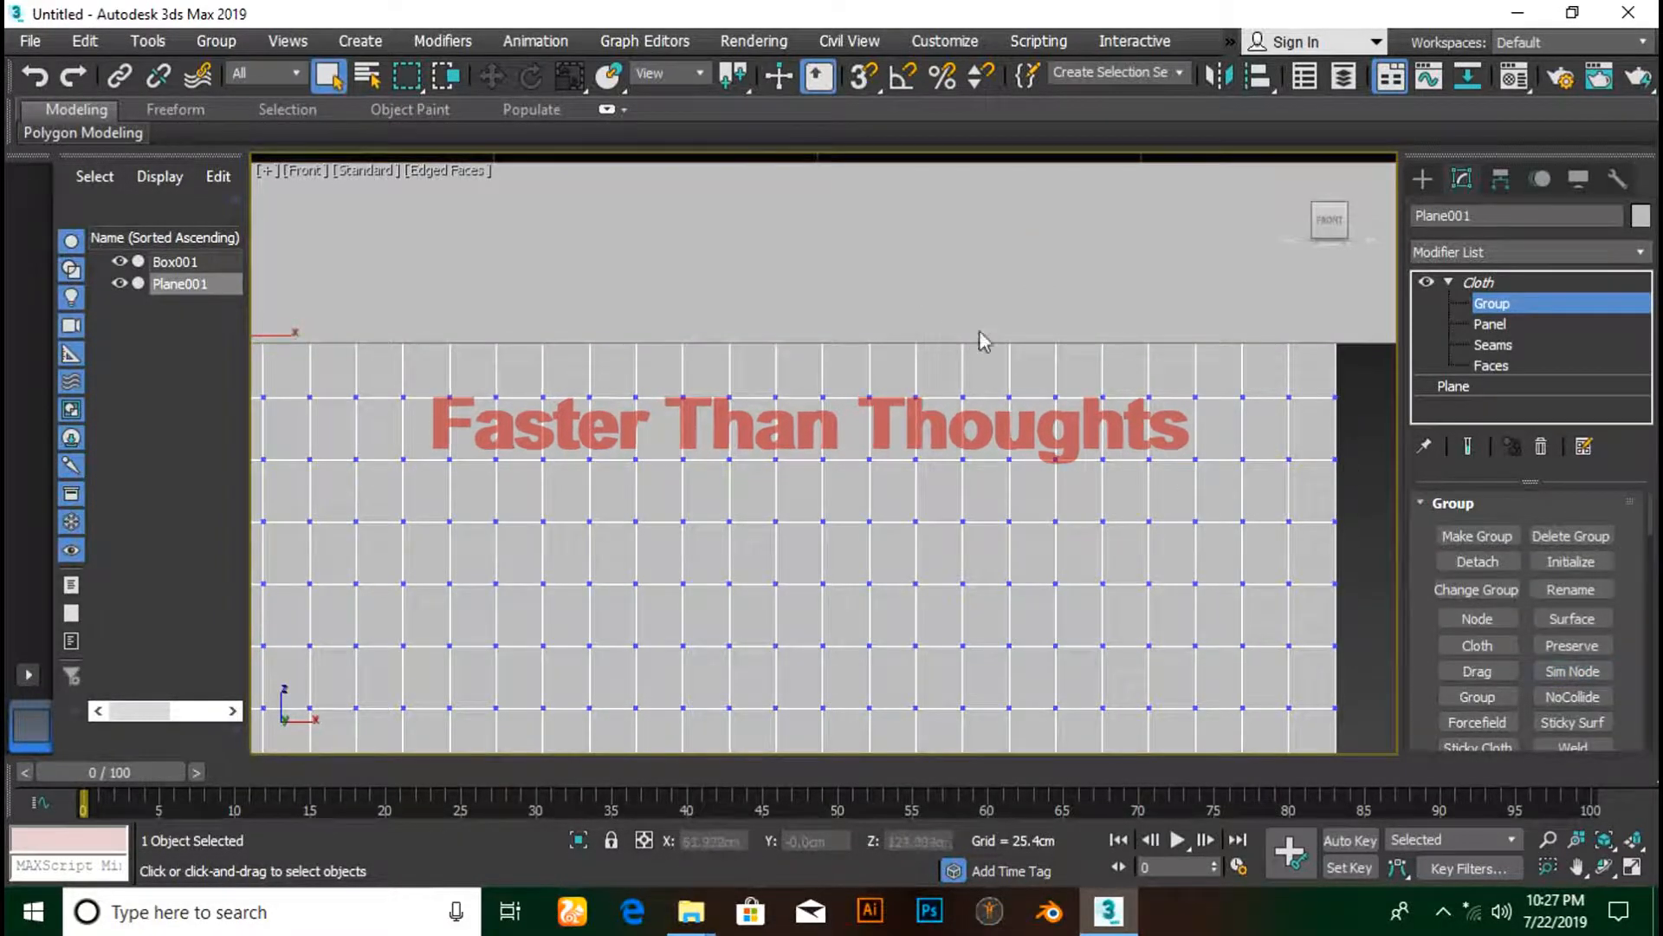
- Zoom out and return to the Cloth modifier's top level
{"action": "scroll", "coordinate": [1456, 563], "scroll_direction": "down", "scroll_amount": 3}
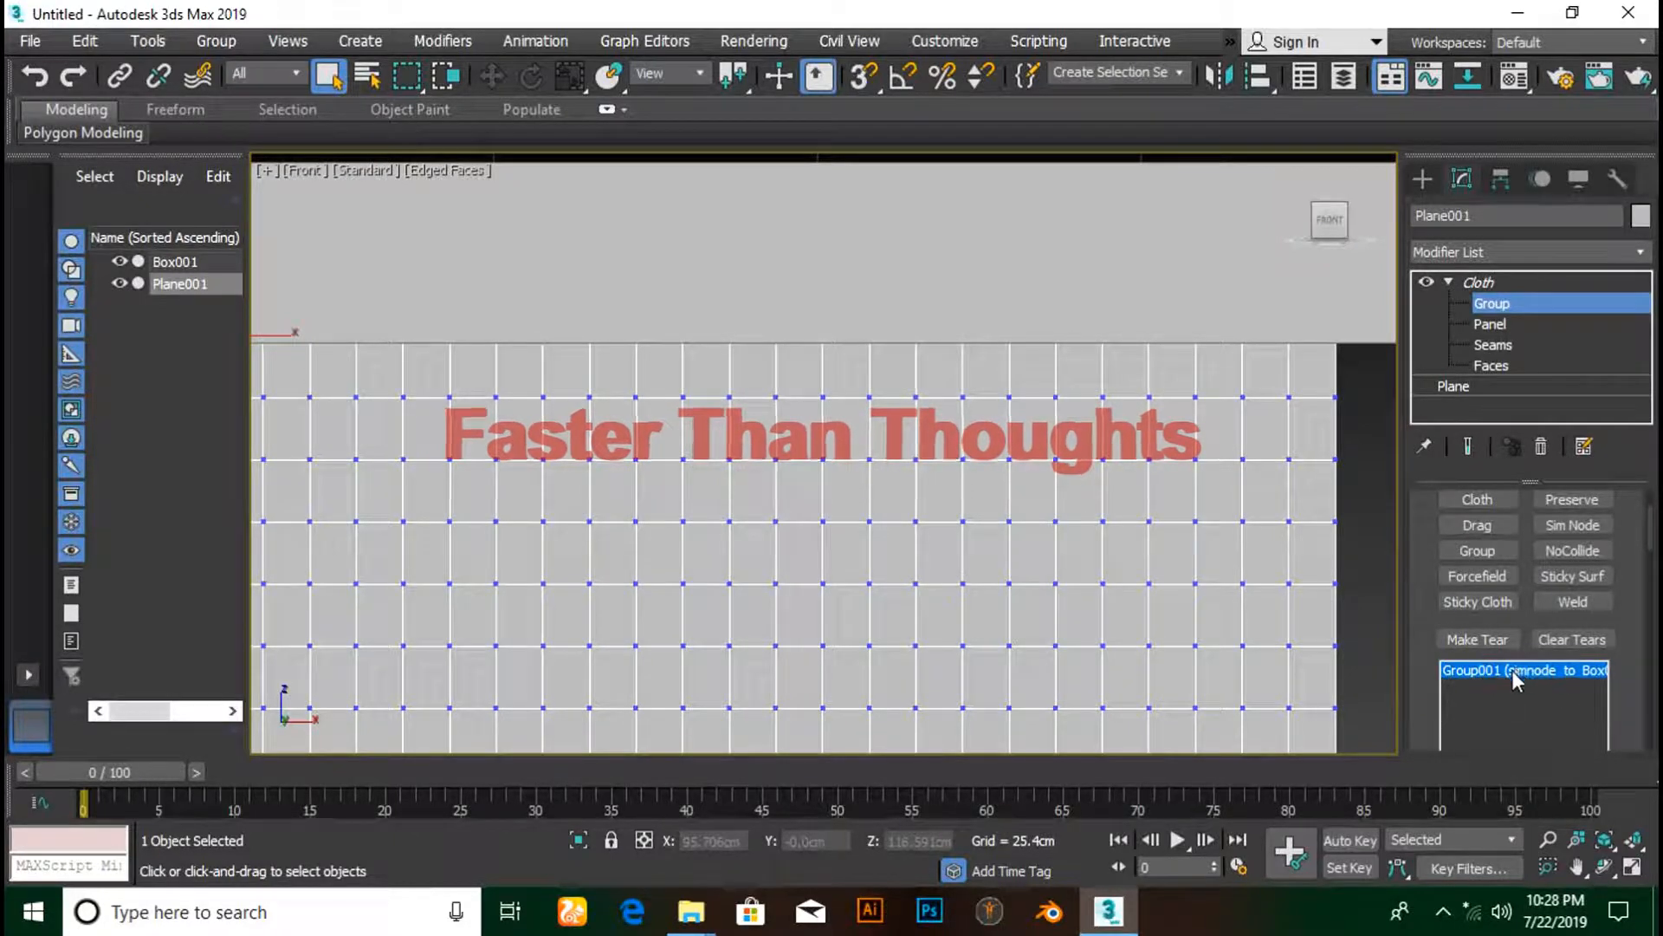
{"action": "scroll", "coordinate": [951, 431], "scroll_direction": "down", "scroll_amount": 3}
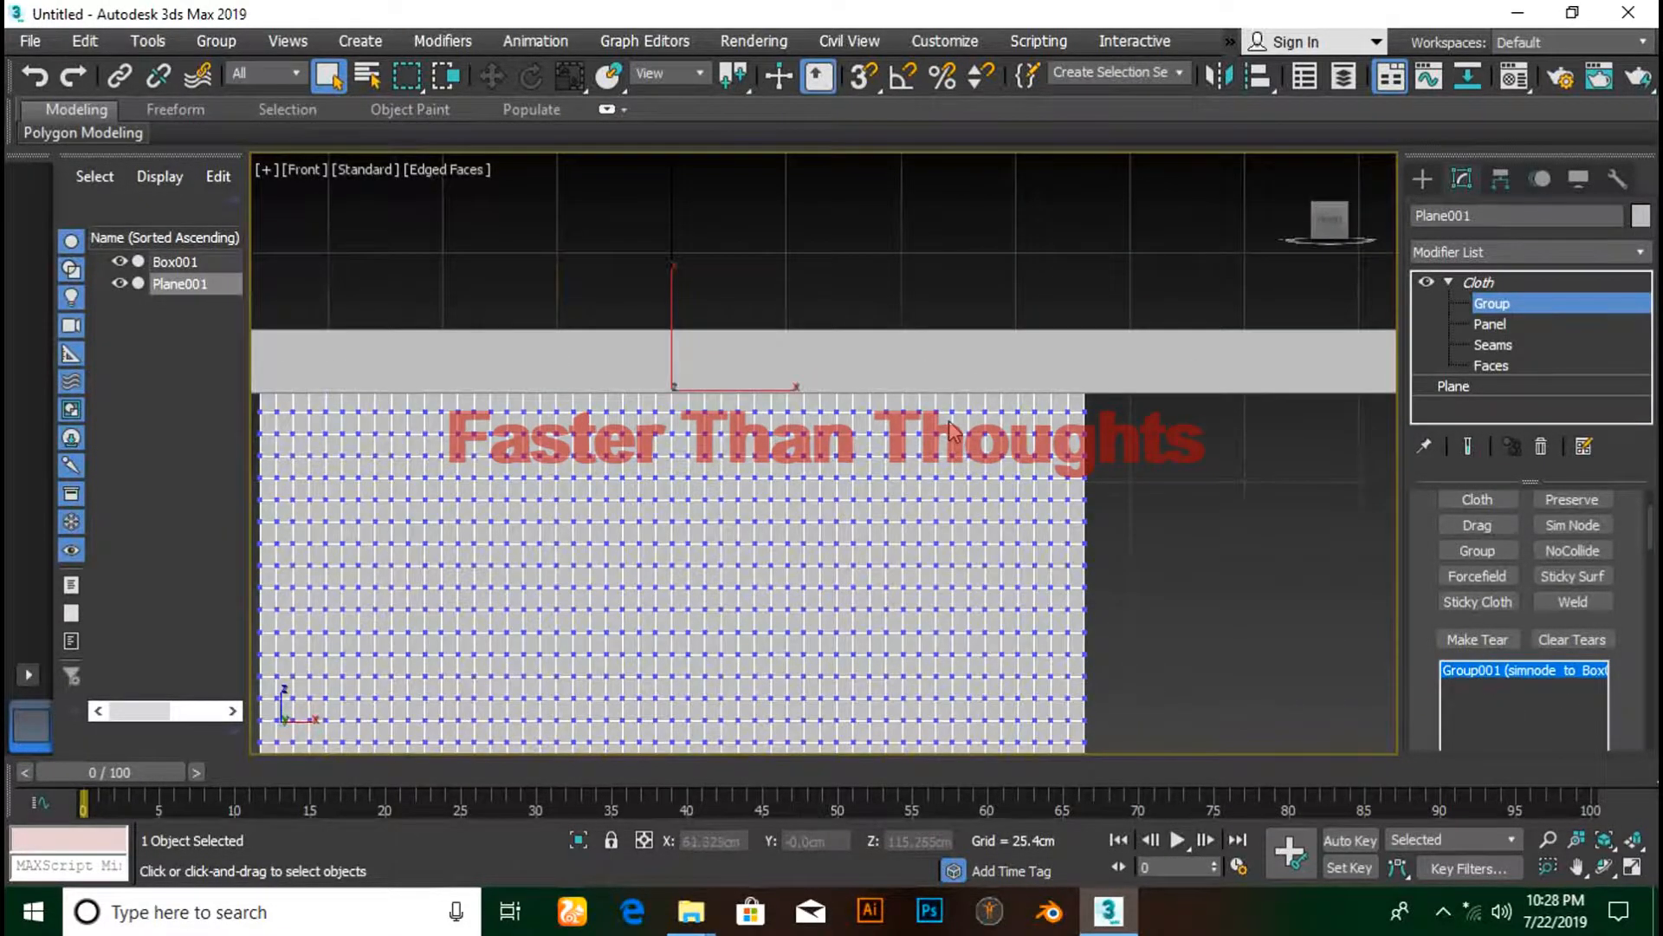
{"action": "scroll", "coordinate": [951, 430], "scroll_direction": "down", "scroll_amount": 2}
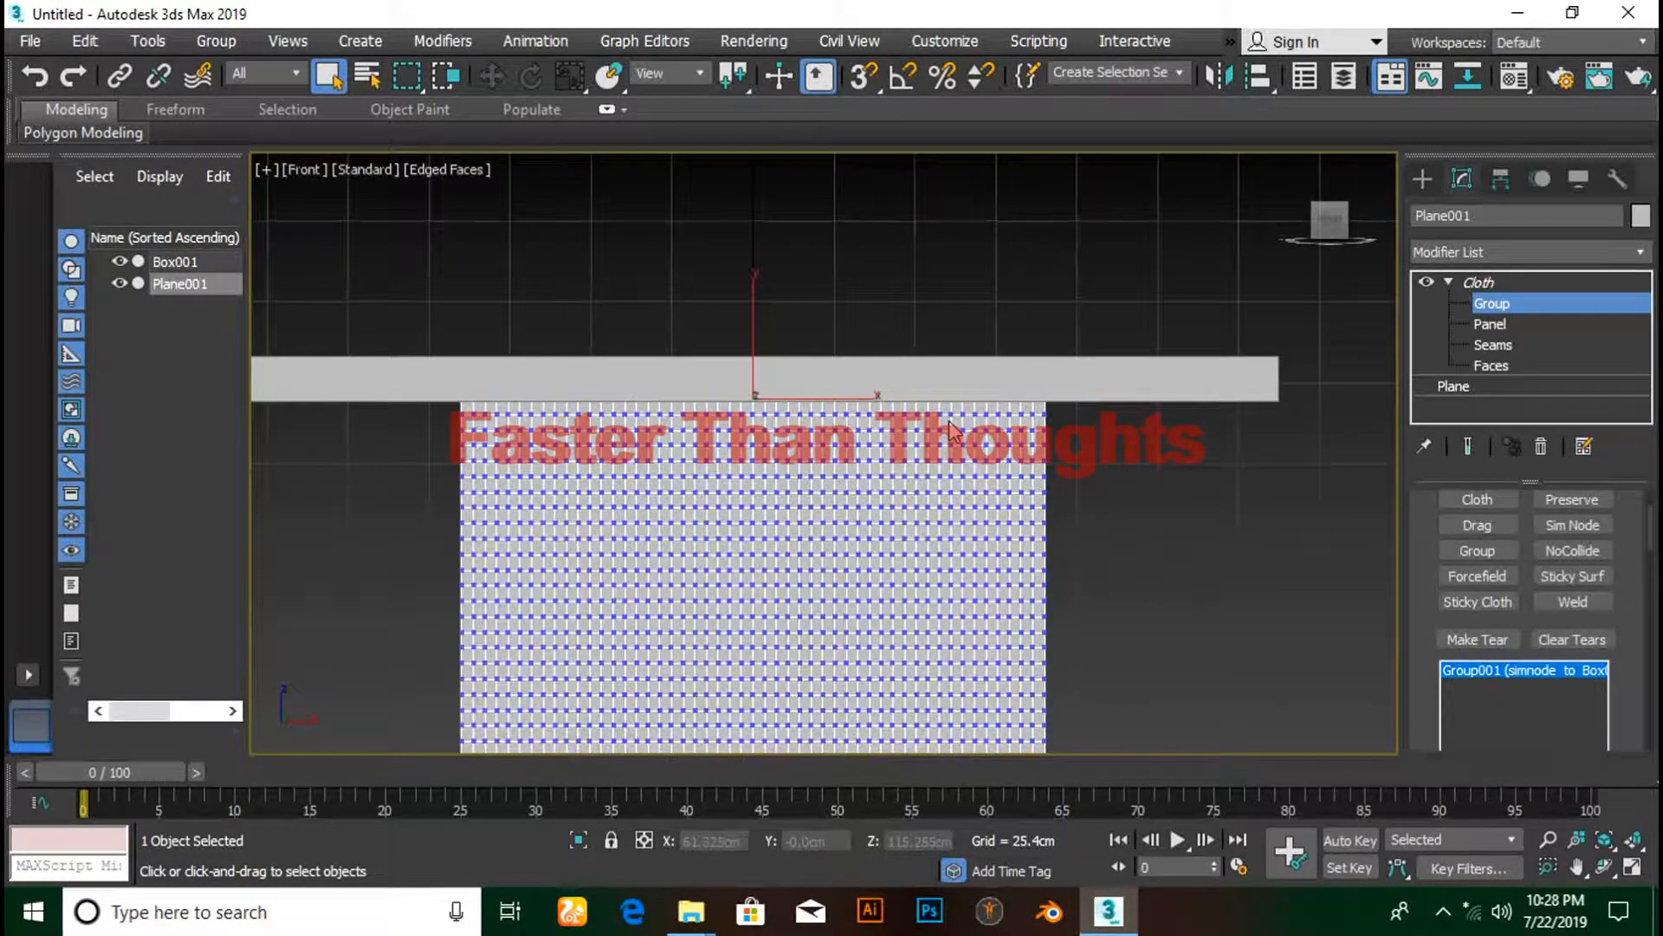
{"action": "left_click", "coordinate": [1448, 282]}
{"action": "scroll", "coordinate": [1502, 579], "scroll_direction": "up", "scroll_amount": 3}
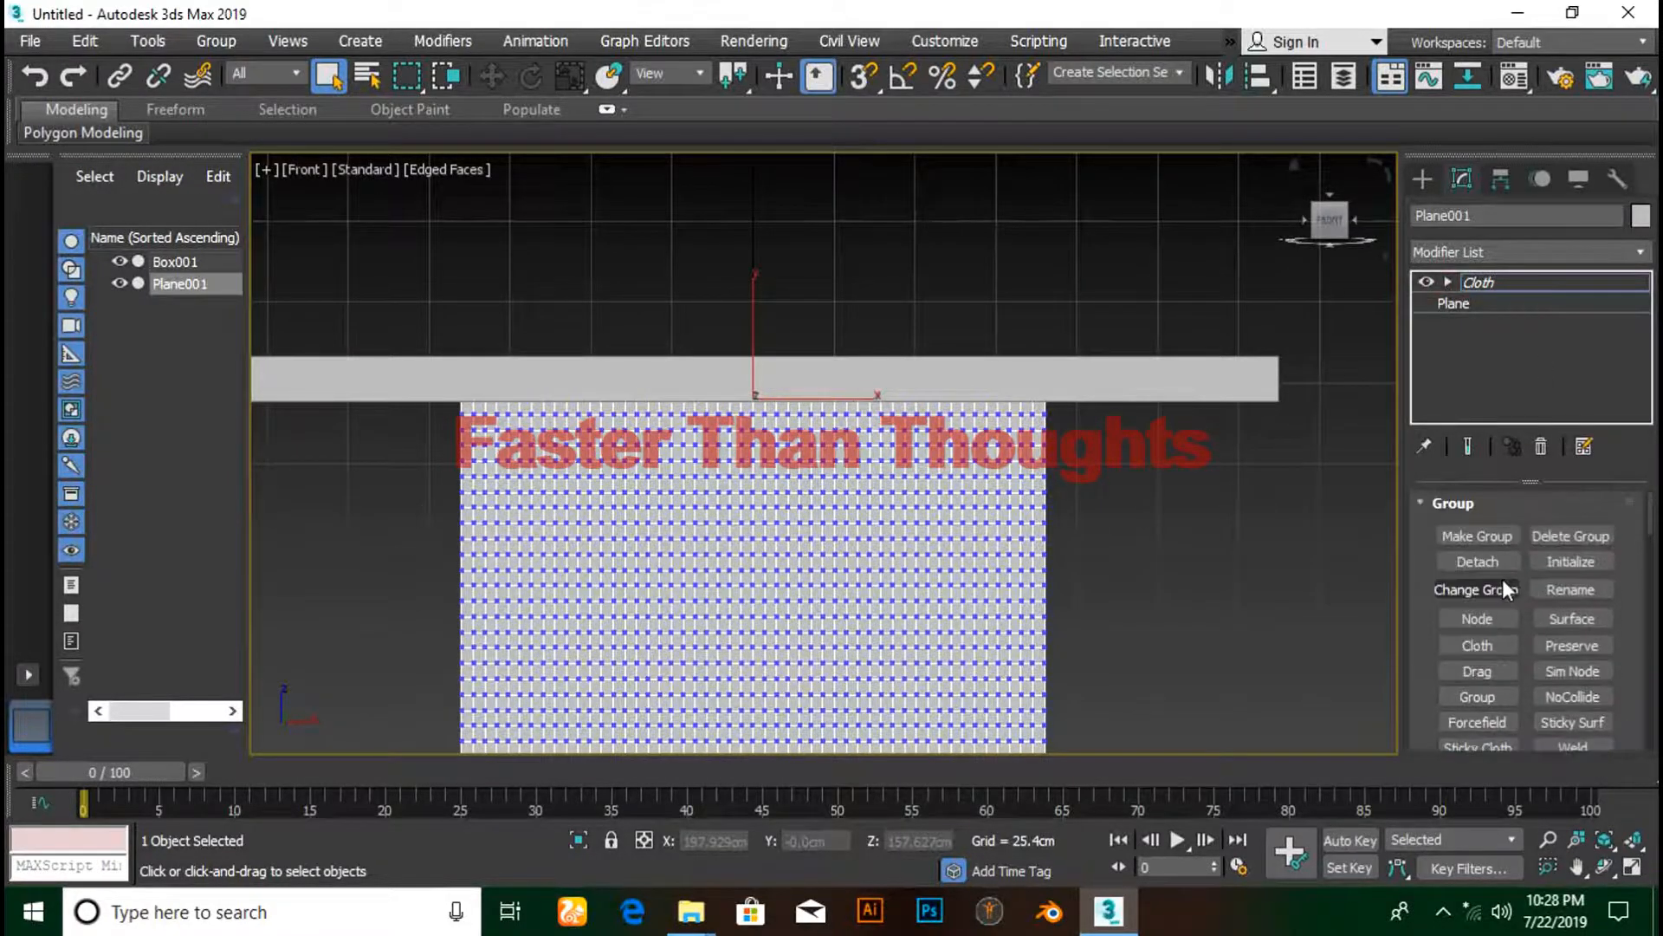
- Start a damped local cloth simulation and scale Box001 down to about 61% along X
{"action": "left_click", "coordinate": [1483, 282]}
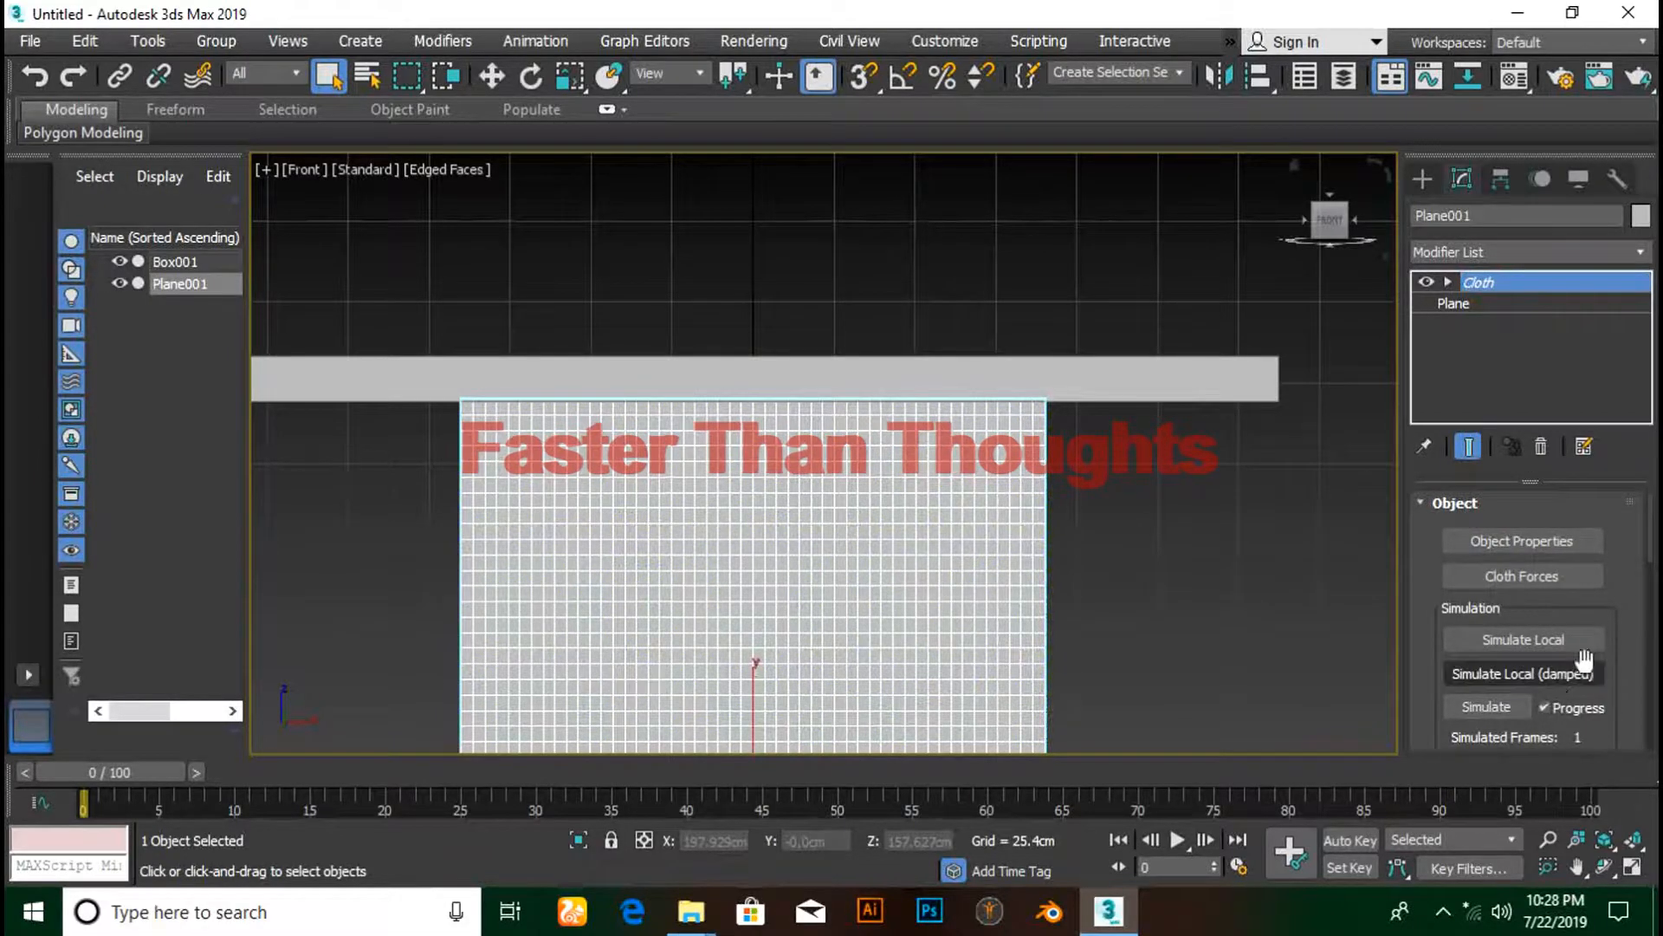
{"action": "left_click", "coordinate": [1499, 679]}
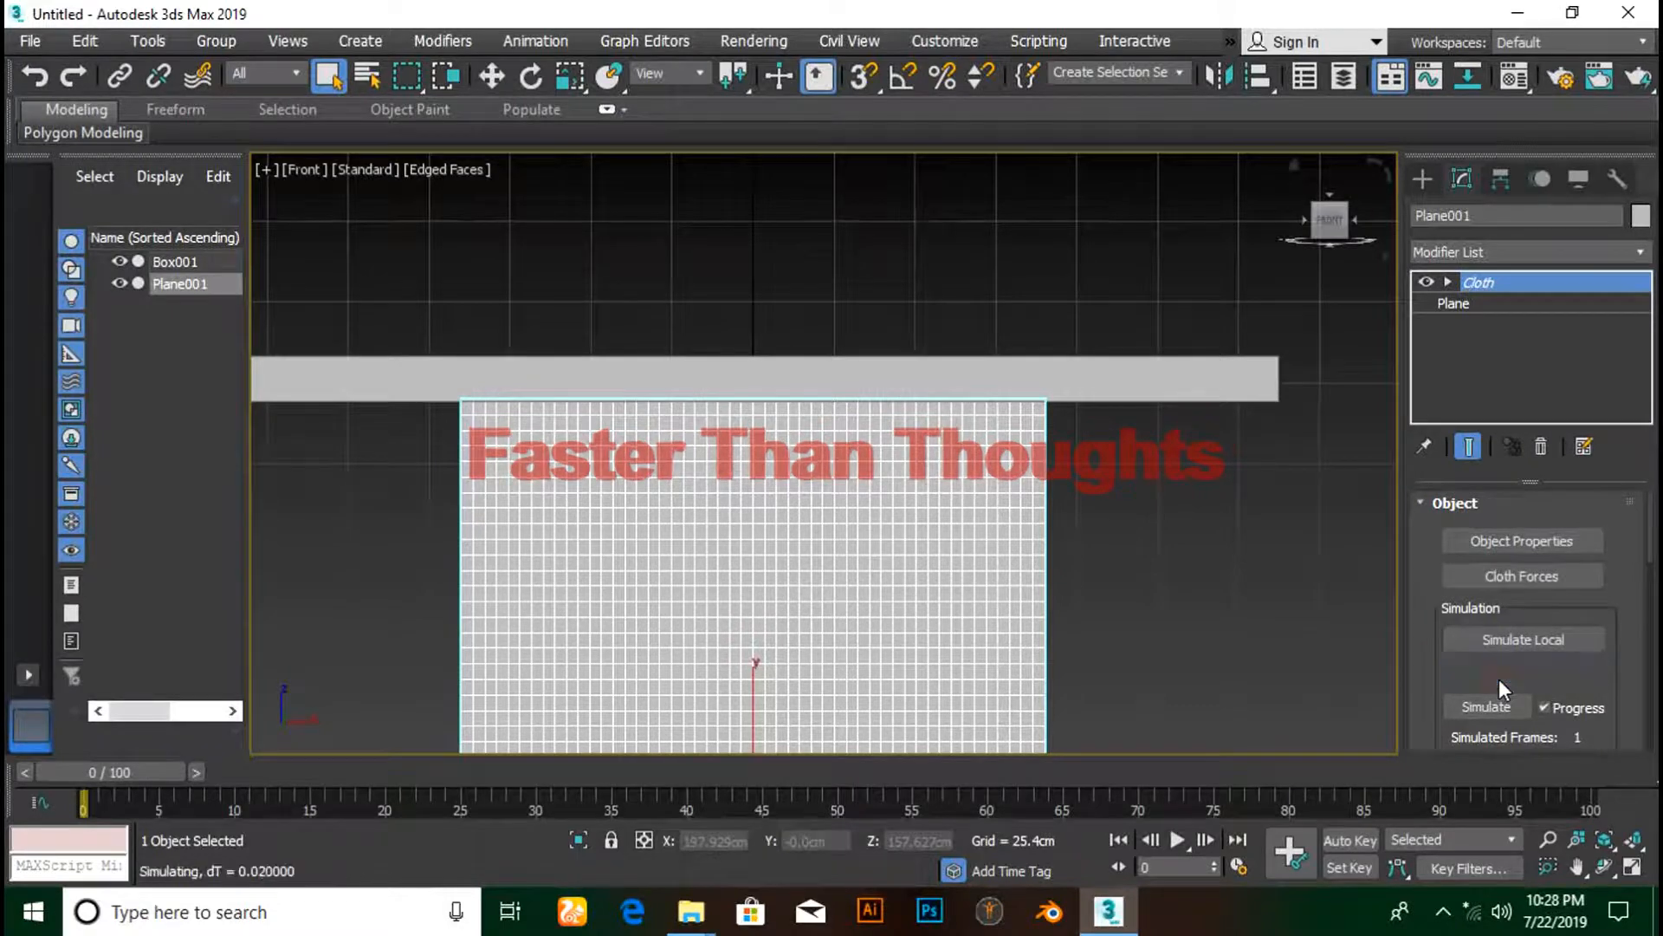
{"action": "left_click", "coordinate": [1166, 379]}
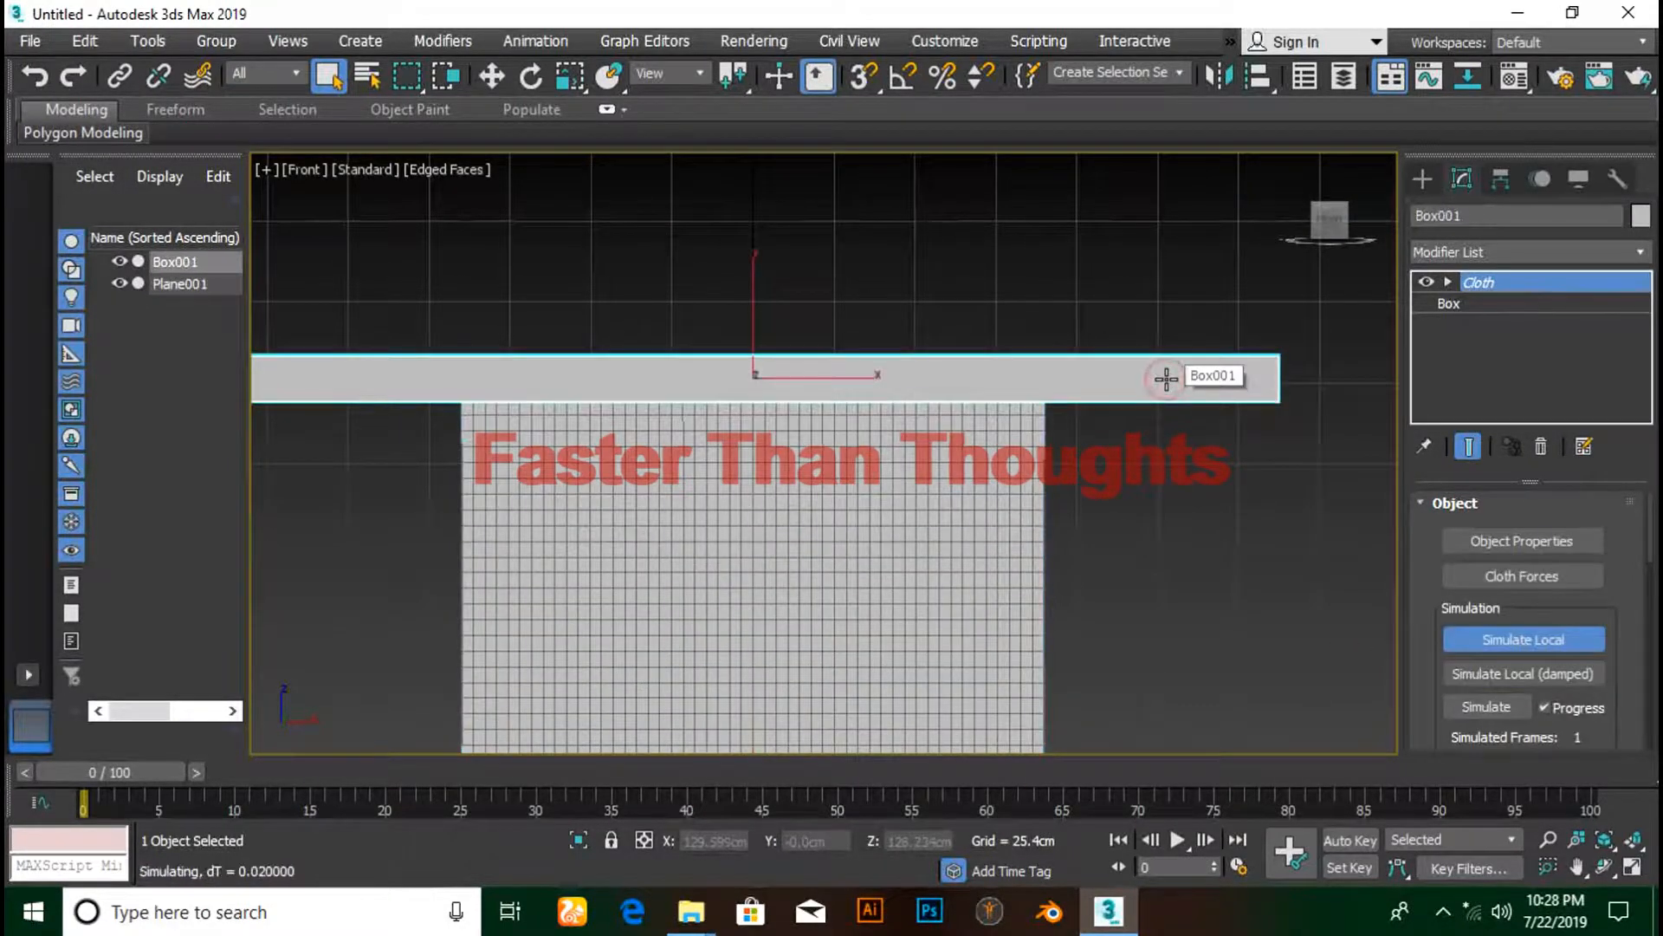
{"action": "key", "text": "r"}
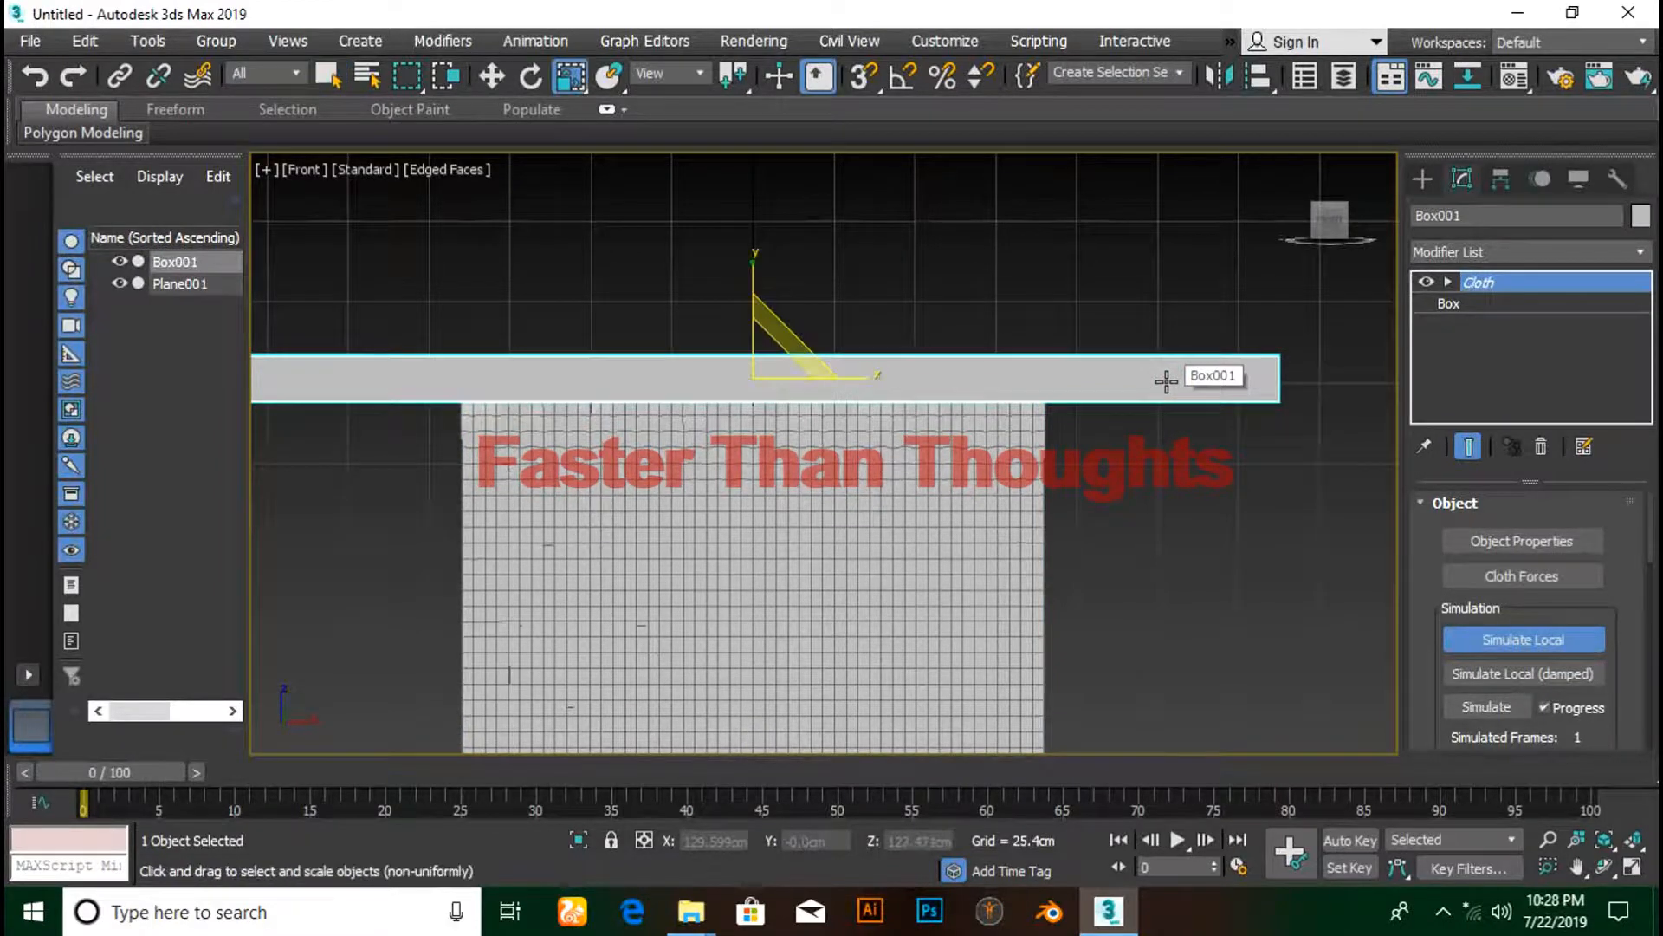
{"action": "left_click_drag", "start_coordinate": [881, 375], "coordinate": [845, 377]}
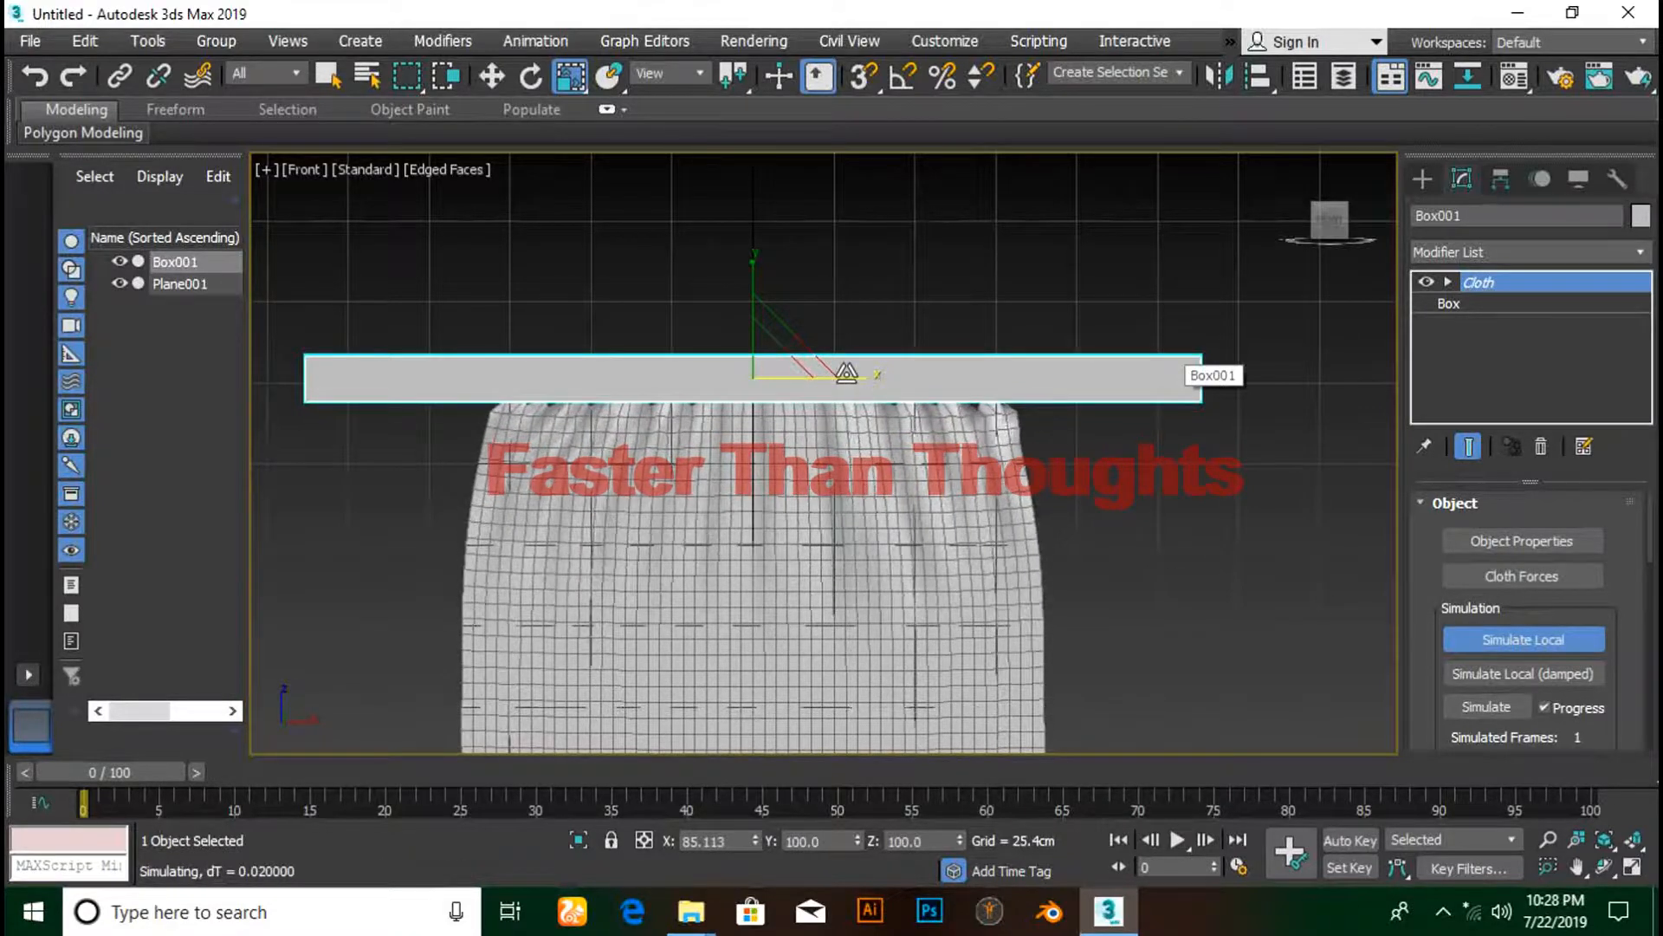
{"action": "left_click_drag", "start_coordinate": [848, 376], "coordinate": [810, 376]}
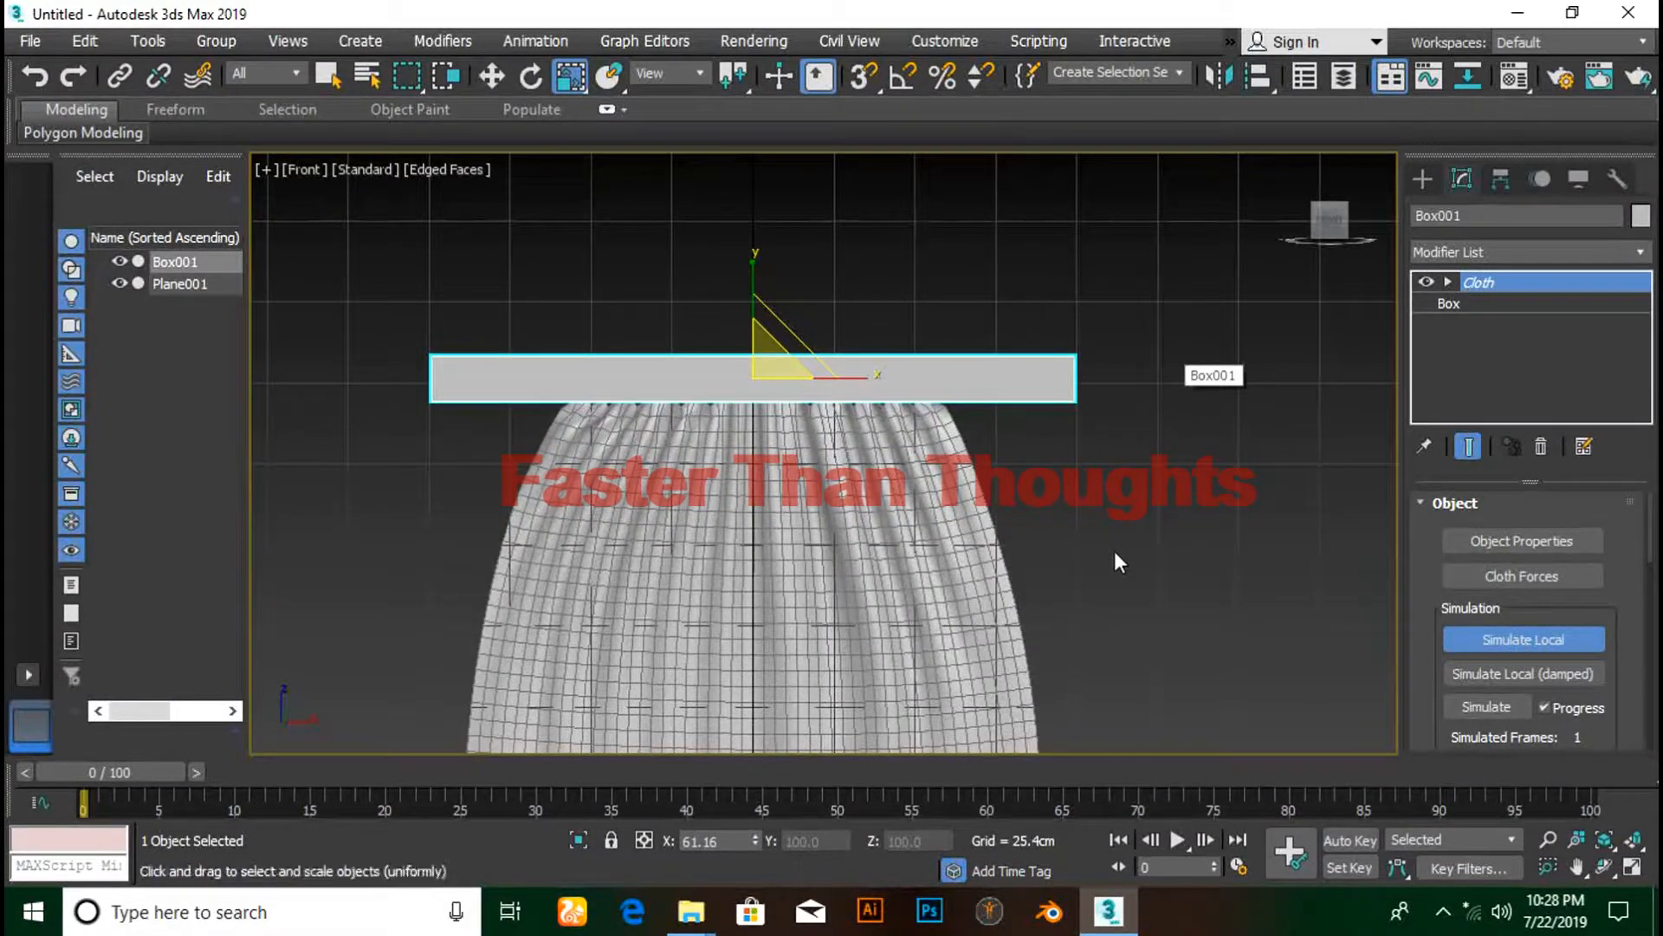
- Pan the Front view down over the gathering cloth and back up to the rod
{"action": "middle_click_drag", "start_coordinate": [1114, 554], "coordinate": [1093, 379]}
{"action": "middle_click_drag", "start_coordinate": [1111, 511], "coordinate": [1084, 469]}
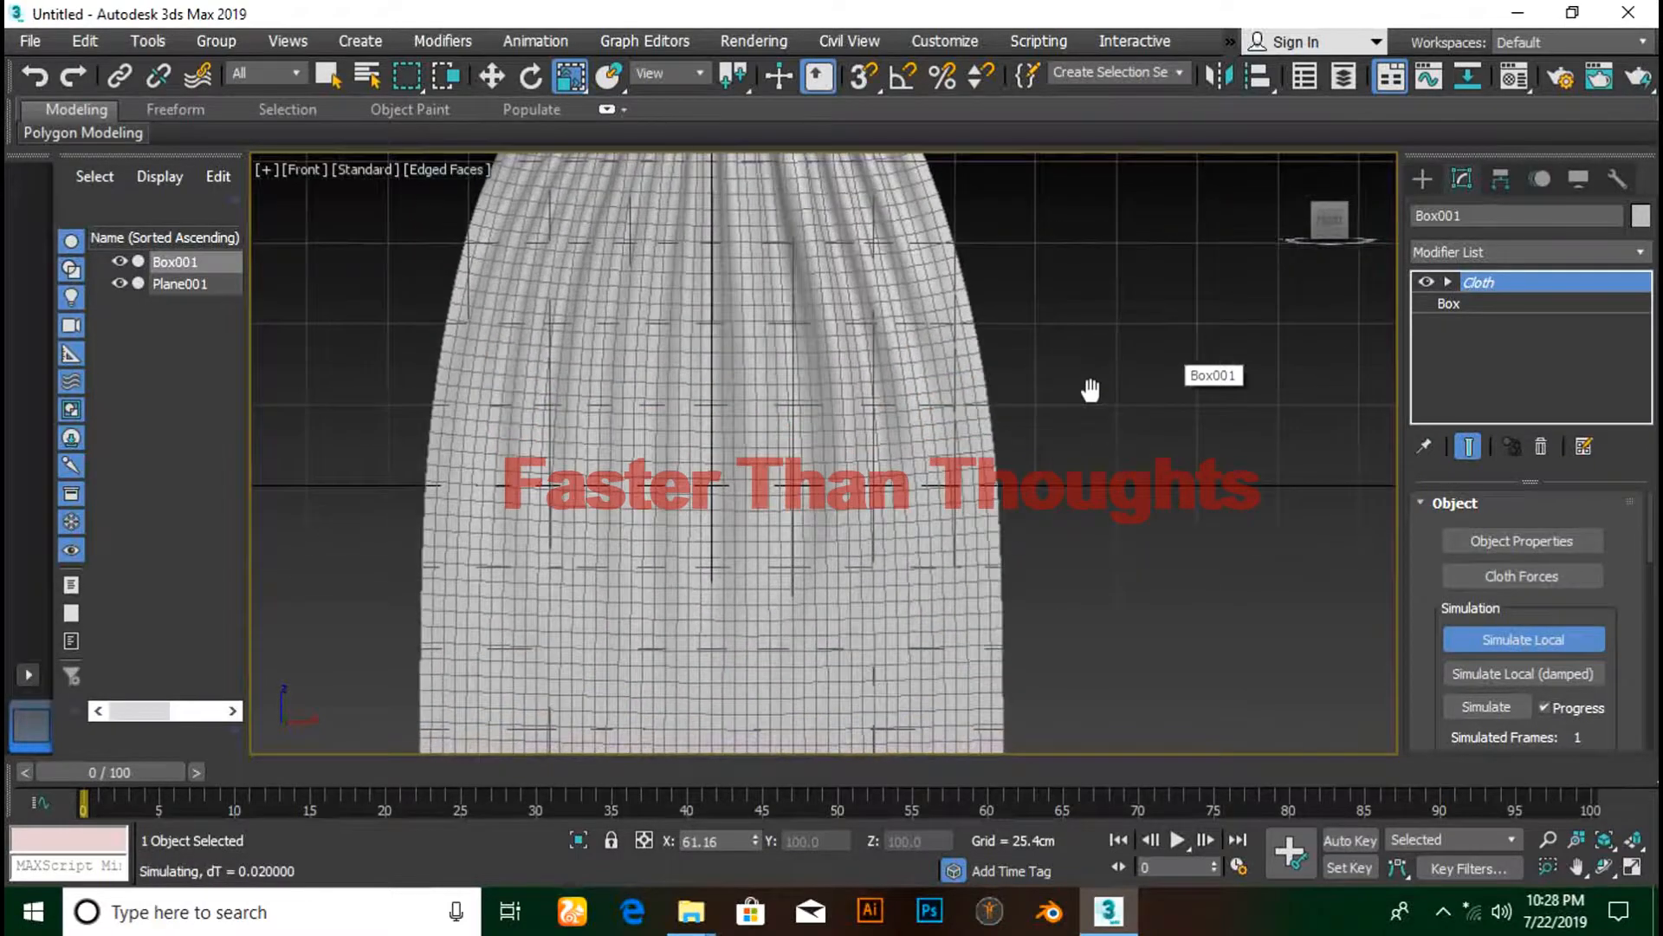
{"action": "scroll", "coordinate": [1086, 476], "scroll_direction": "down", "scroll_amount": 2}
{"action": "middle_click_drag", "start_coordinate": [1086, 531], "coordinate": [1073, 427]}
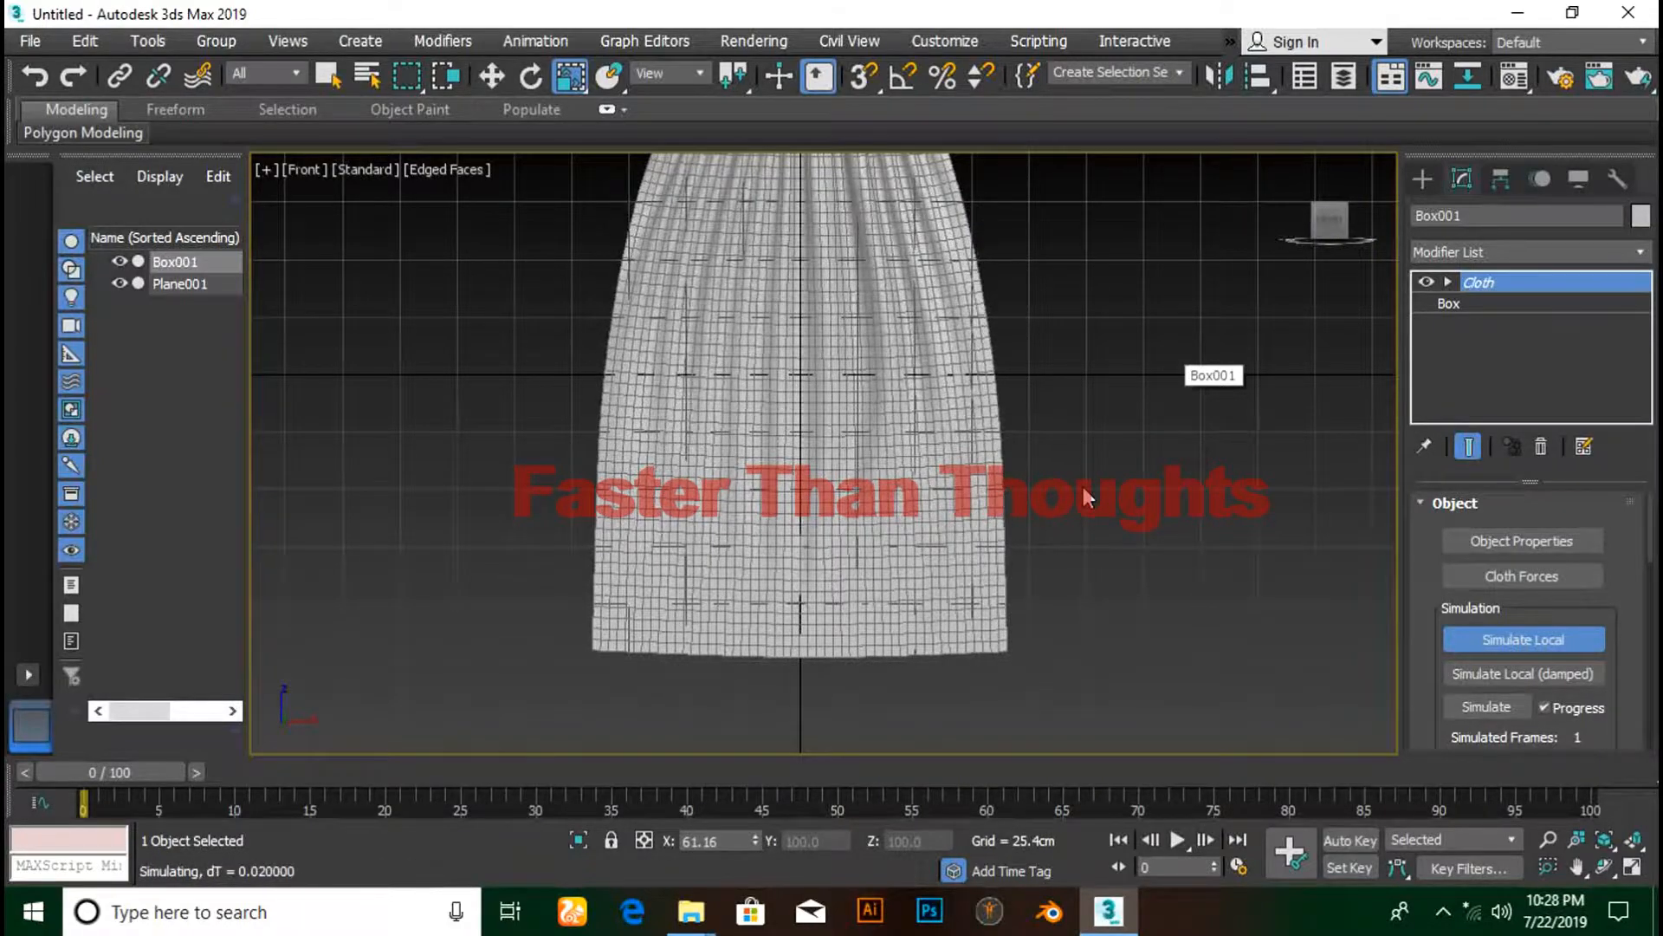
{"action": "middle_click_drag", "start_coordinate": [1052, 440], "coordinate": [945, 500]}
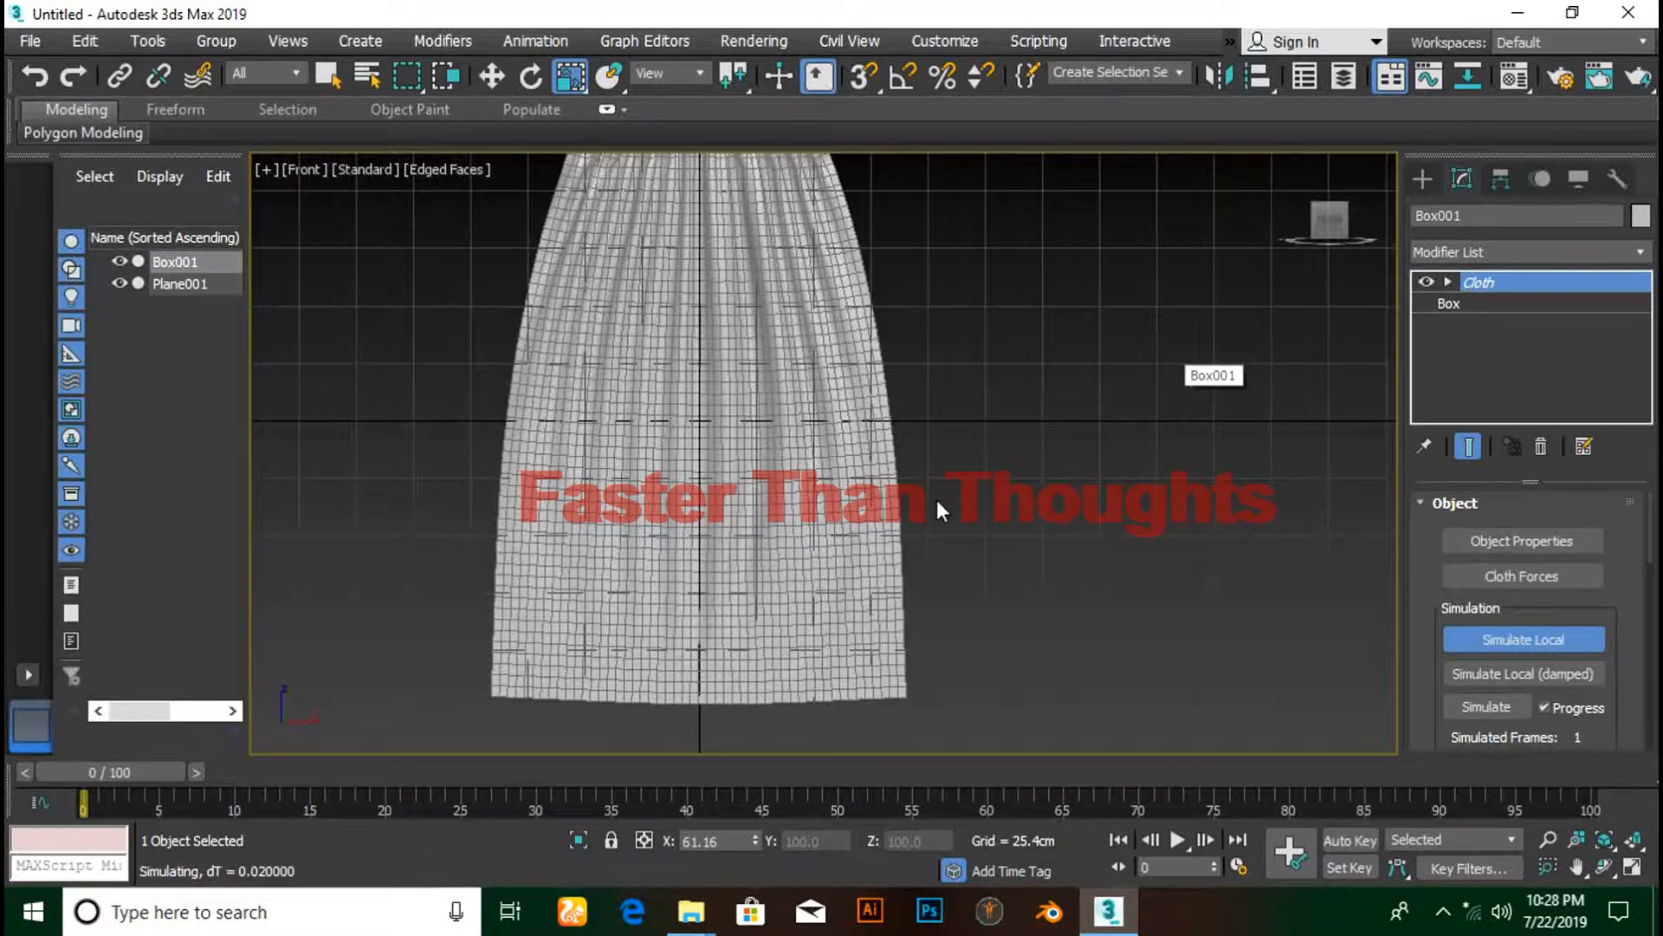
{"action": "middle_click_drag", "start_coordinate": [939, 476], "coordinate": [926, 581]}
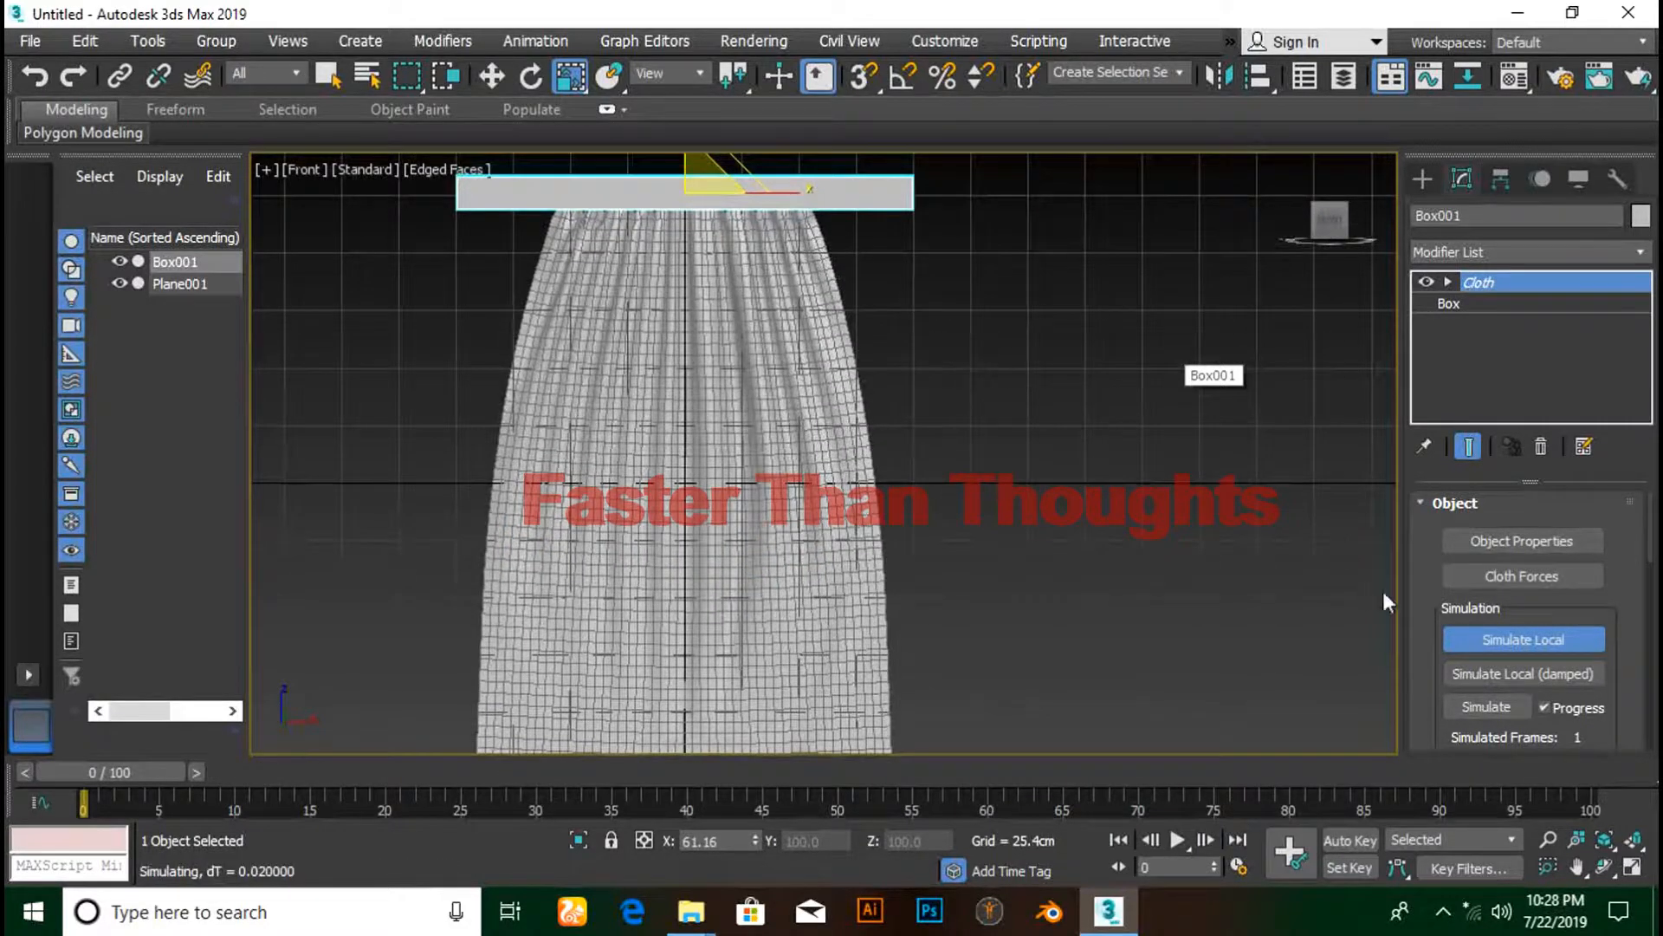
- Restart the damped simulation, nudge the rod right, and scale it narrower
{"action": "left_click", "coordinate": [1516, 639]}
{"action": "left_click", "coordinate": [1510, 672]}
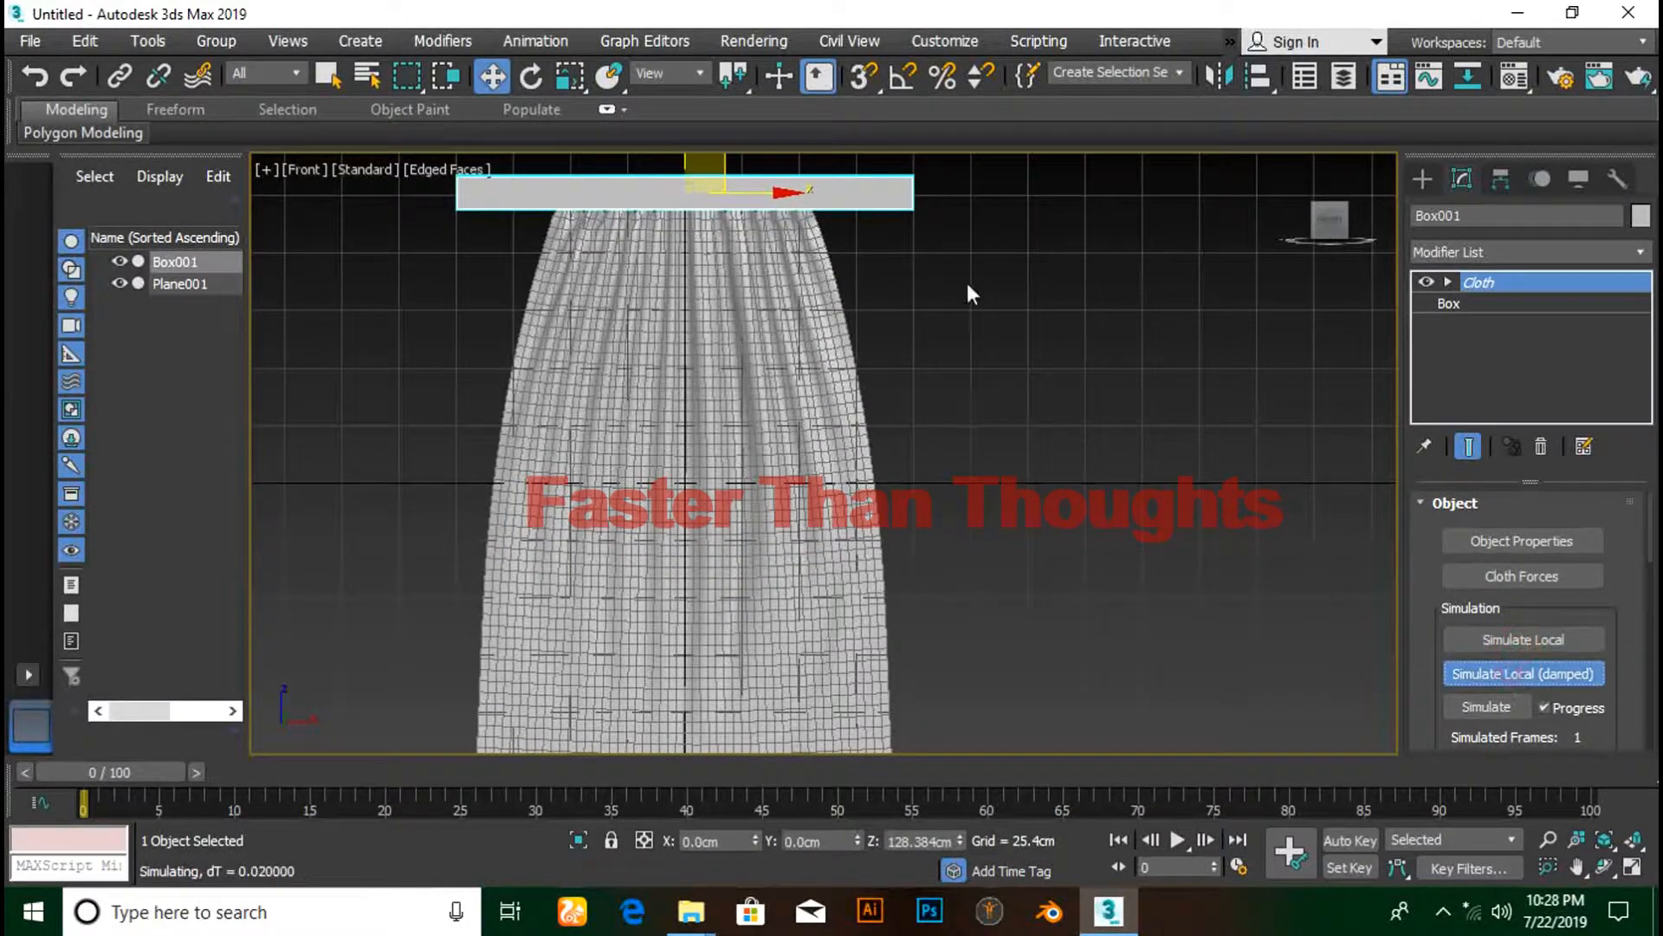
{"action": "left_click_drag", "start_coordinate": [778, 189], "coordinate": [806, 192]}
{"action": "key", "text": "r"}
{"action": "middle_click_drag", "start_coordinate": [929, 413], "coordinate": [916, 356]}
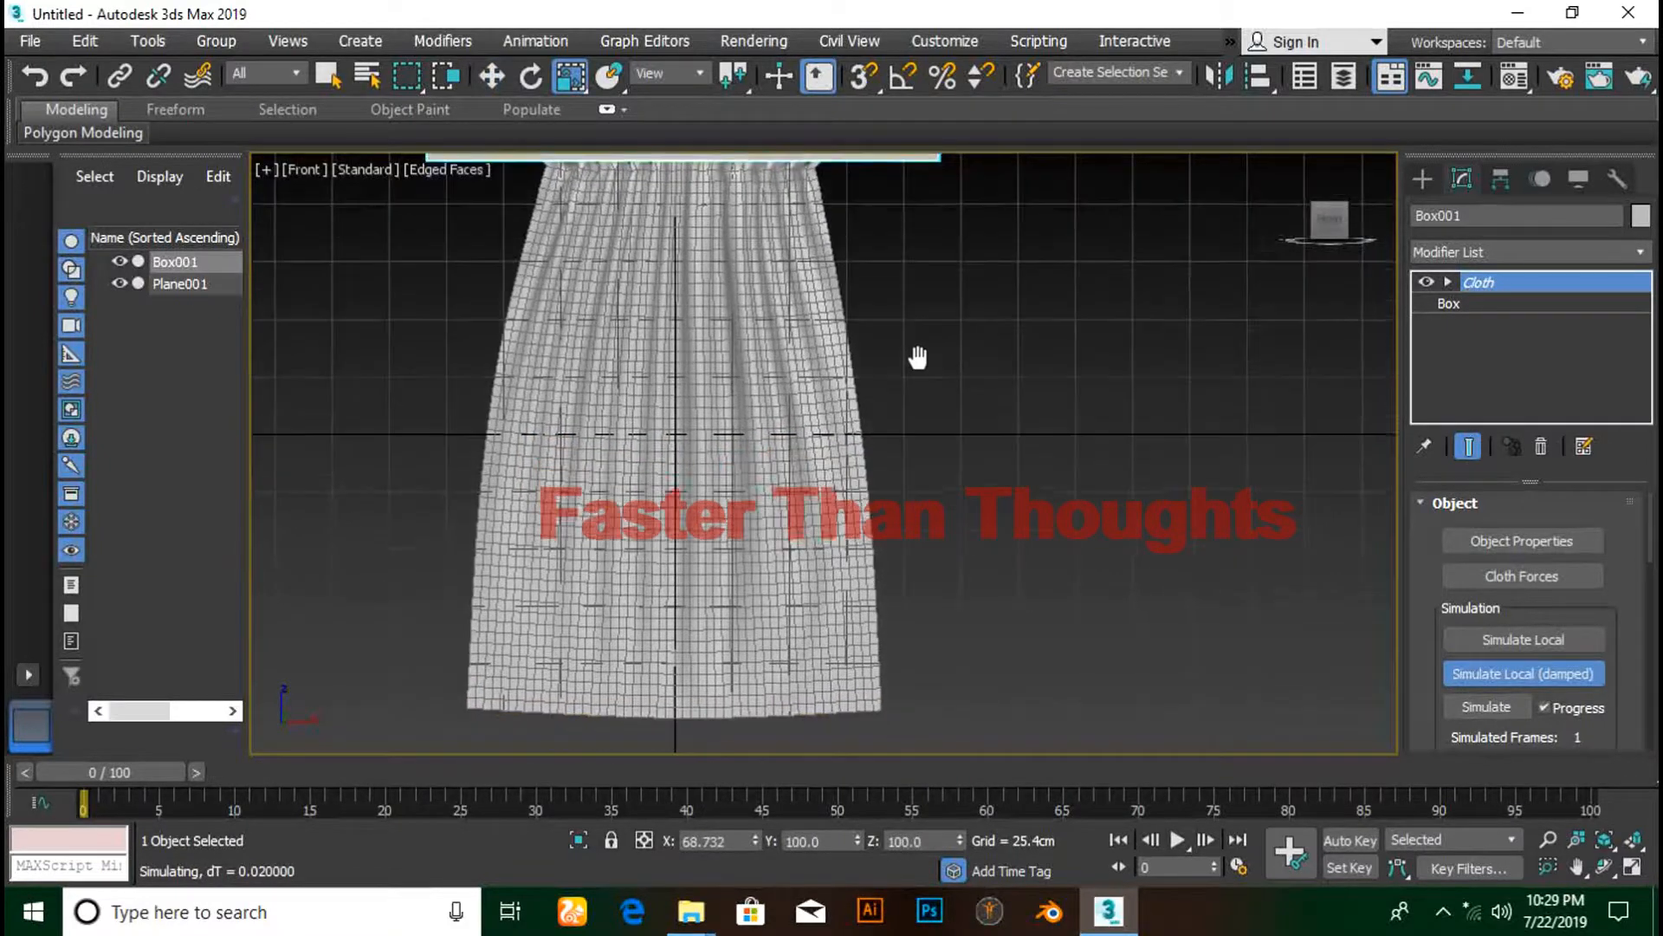
{"action": "middle_click_drag", "start_coordinate": [890, 422], "coordinate": [878, 455]}
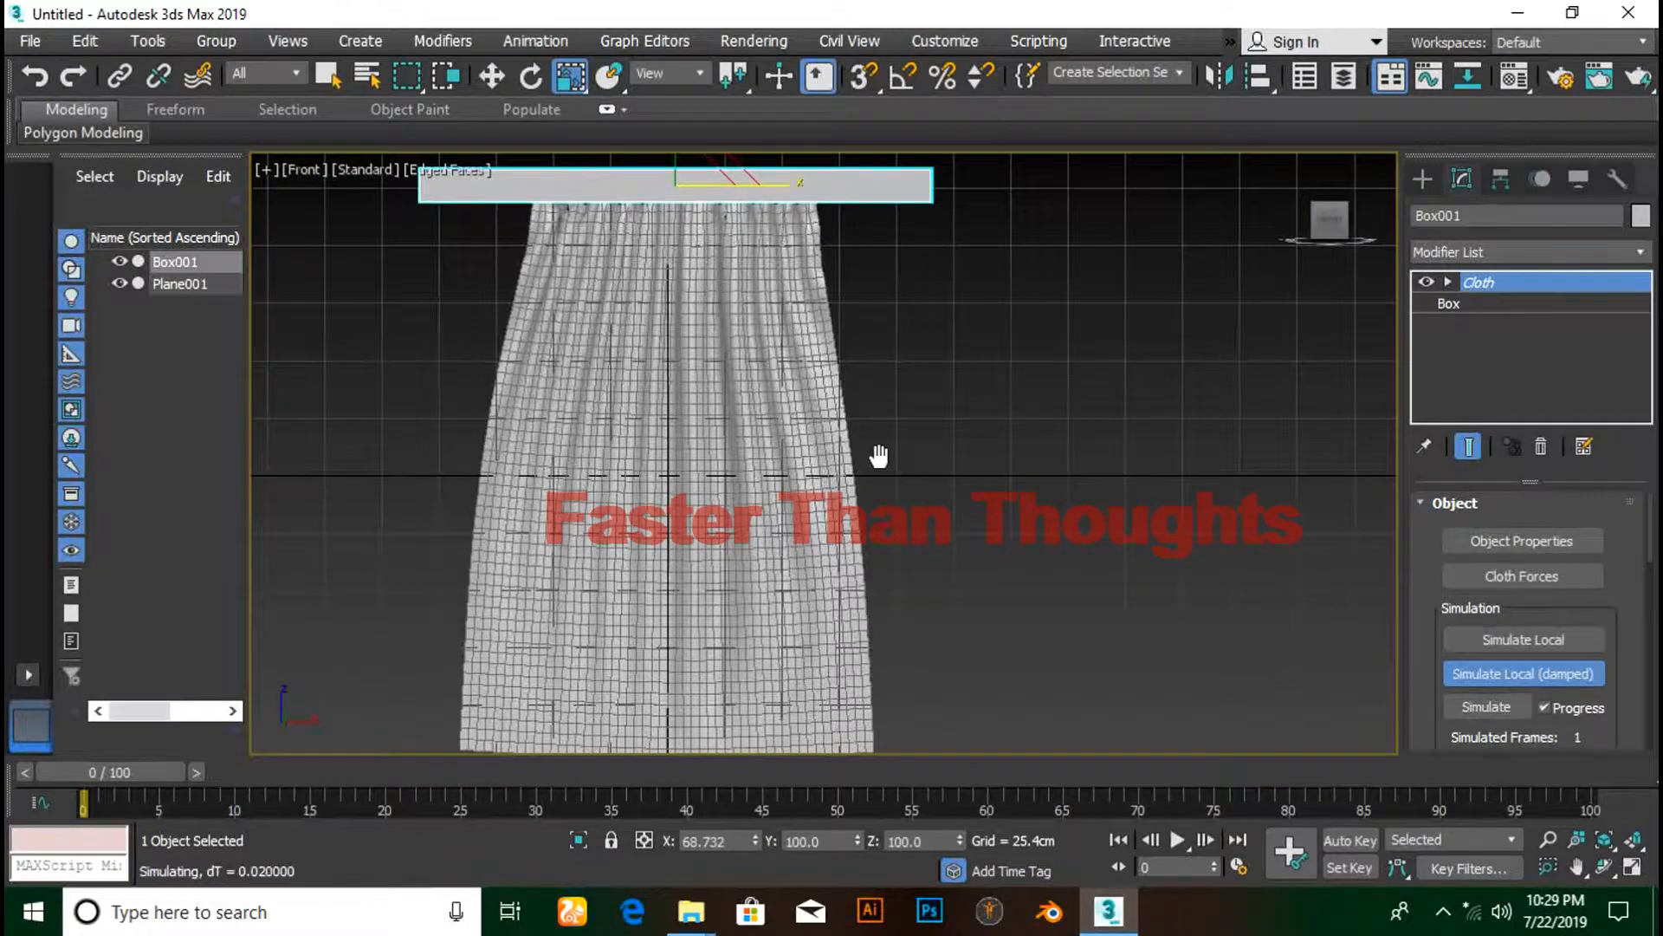
{"action": "middle_click_drag", "start_coordinate": [886, 489], "coordinate": [869, 558]}
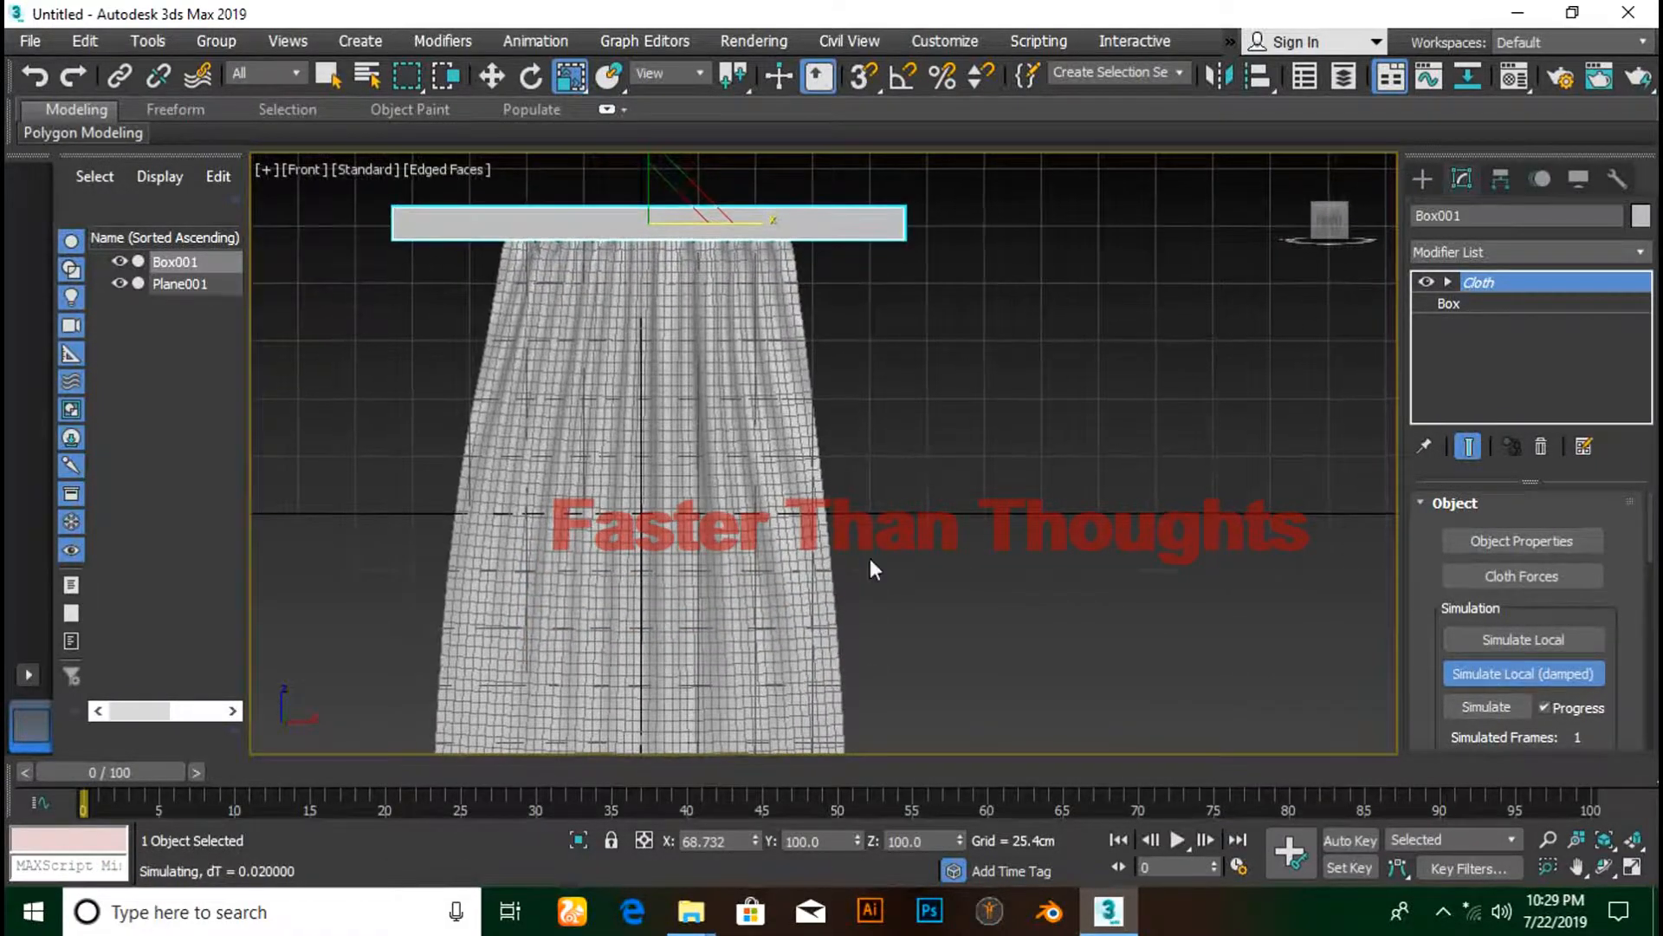
{"action": "left_click_drag", "start_coordinate": [741, 224], "coordinate": [726, 226]}
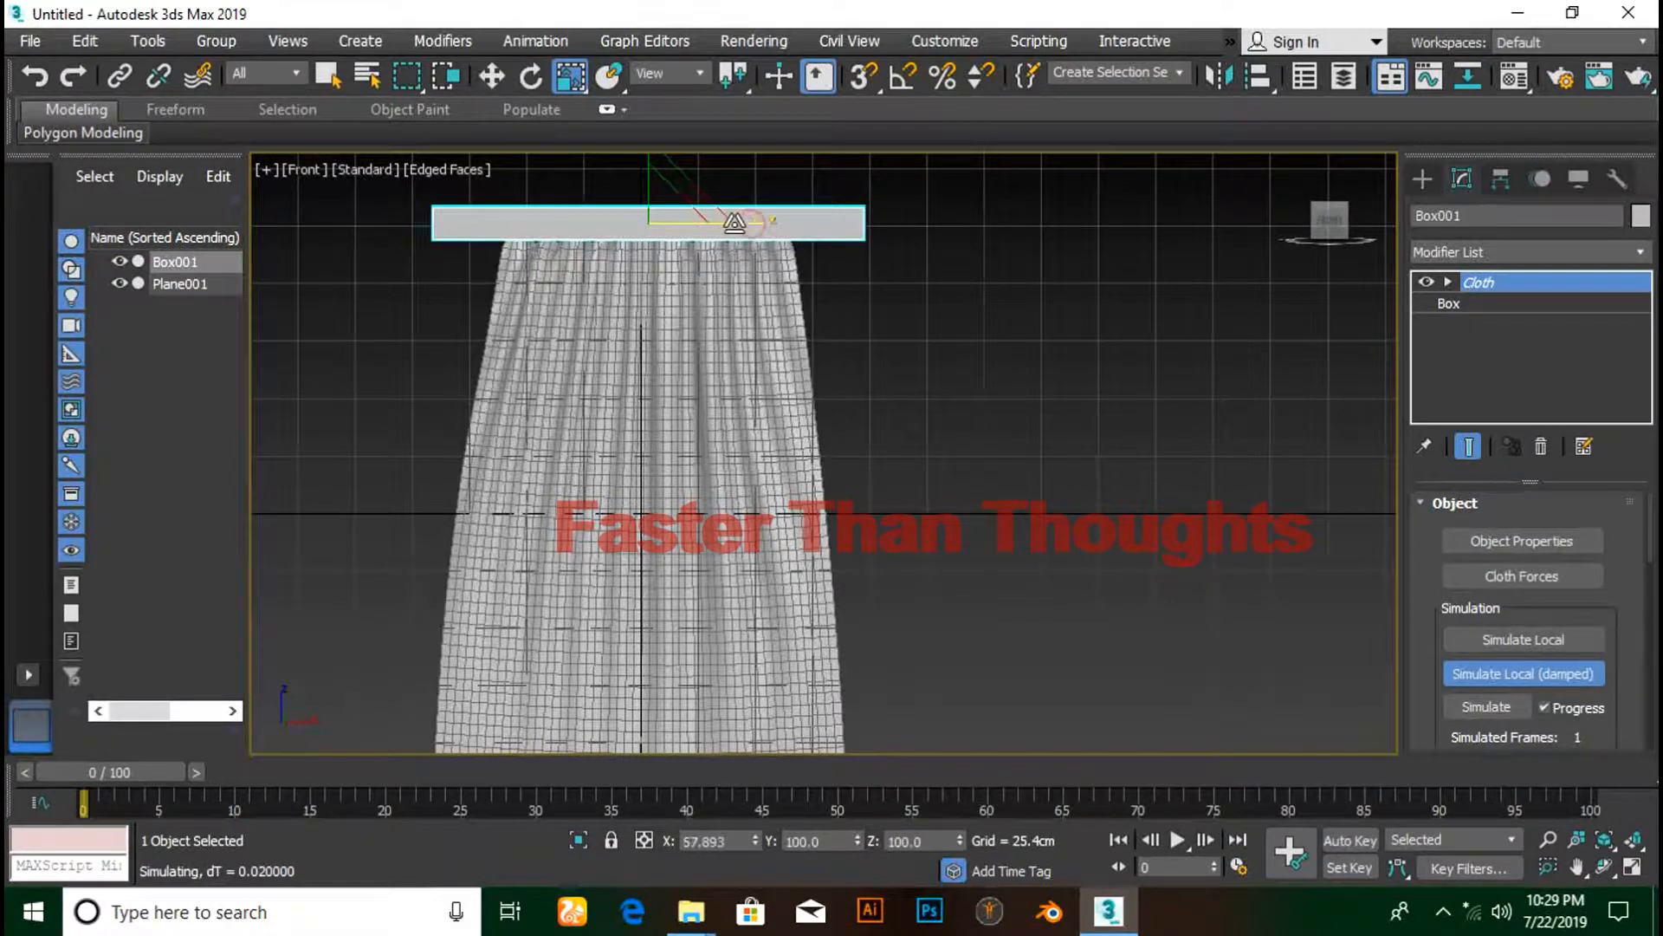
{"action": "middle_click_drag", "start_coordinate": [852, 323], "coordinate": [847, 256]}
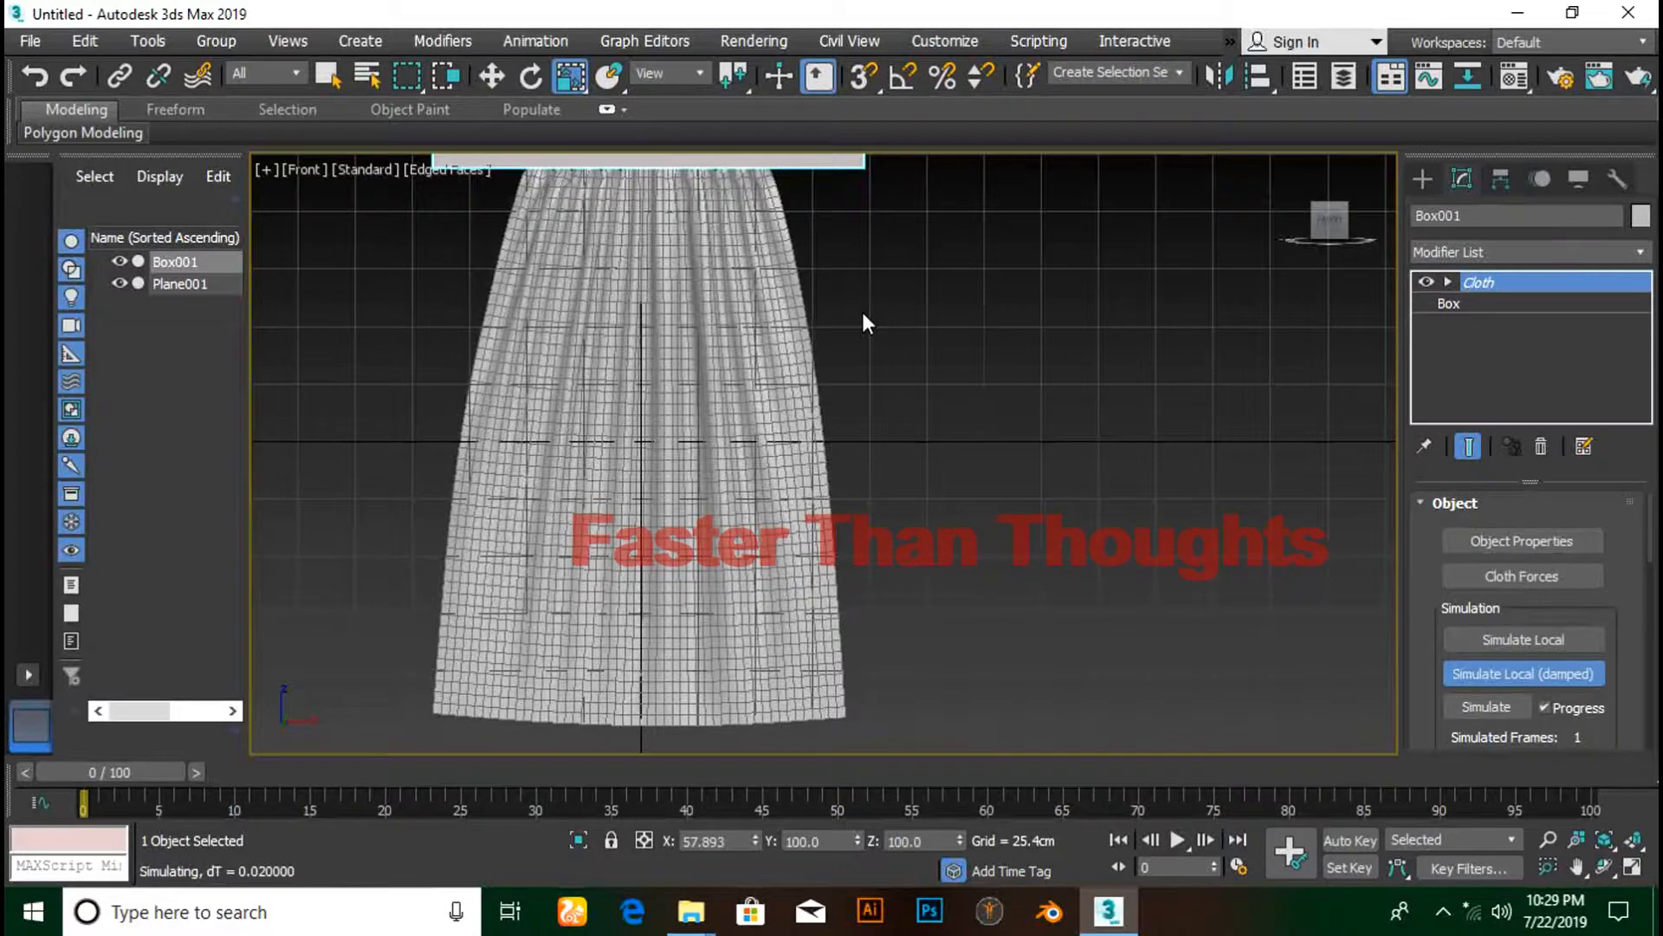
- Stop the cloth simulation with the curtain draped and deselect the rod
{"action": "left_click", "coordinate": [1525, 674]}
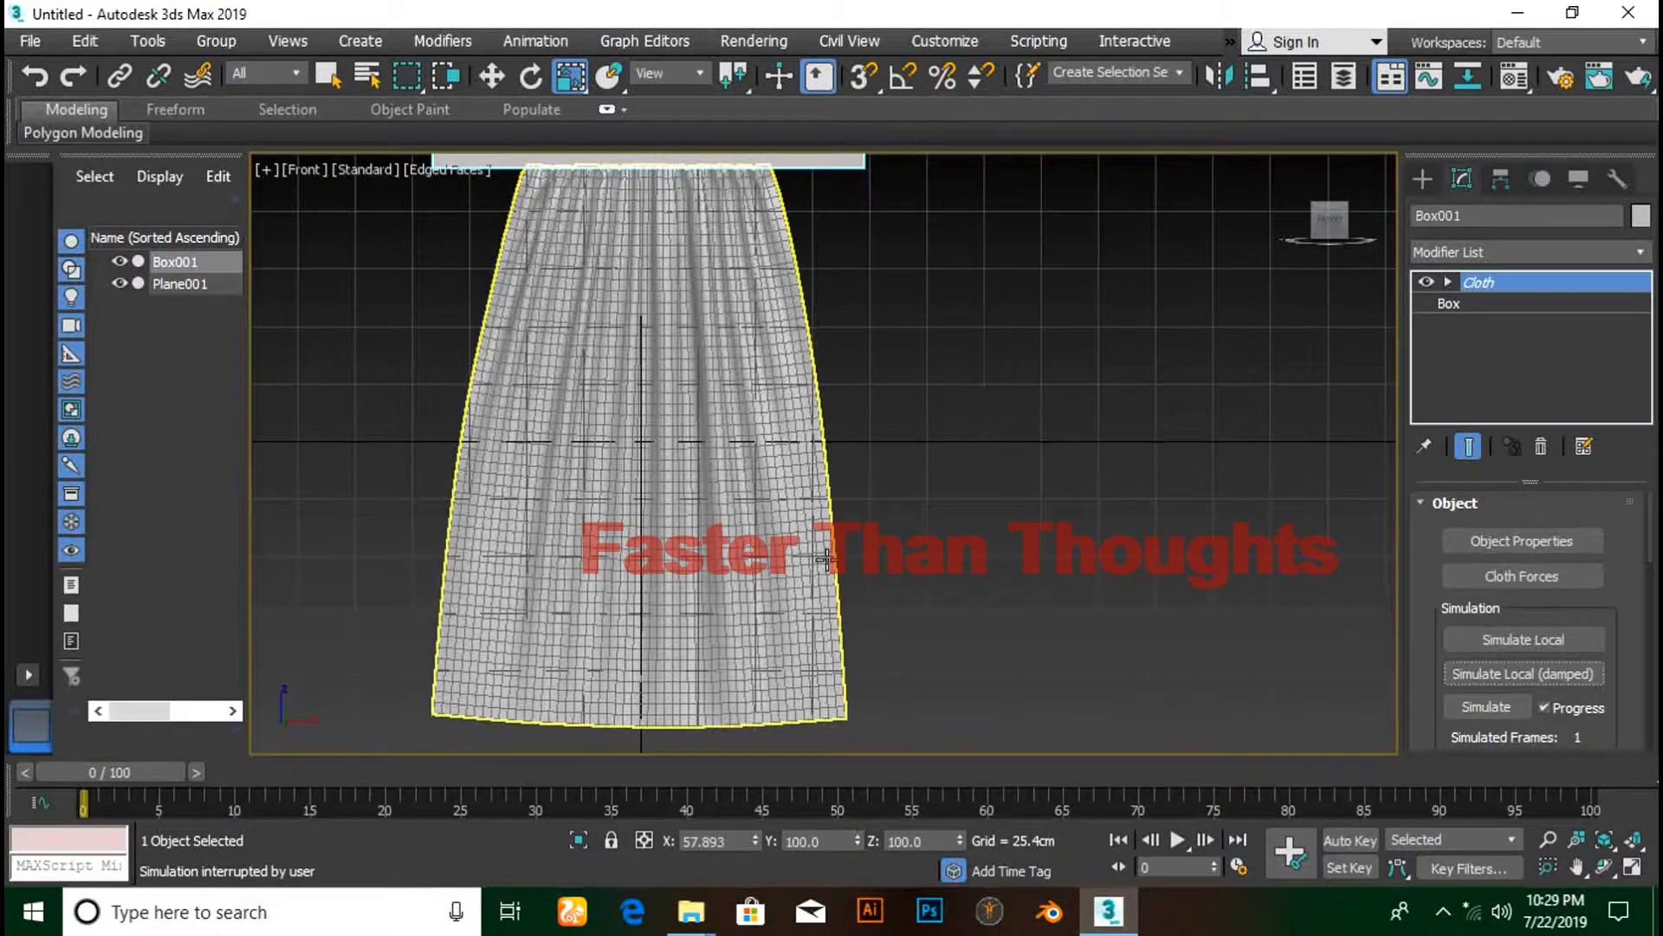
{"action": "key", "text": "n"}
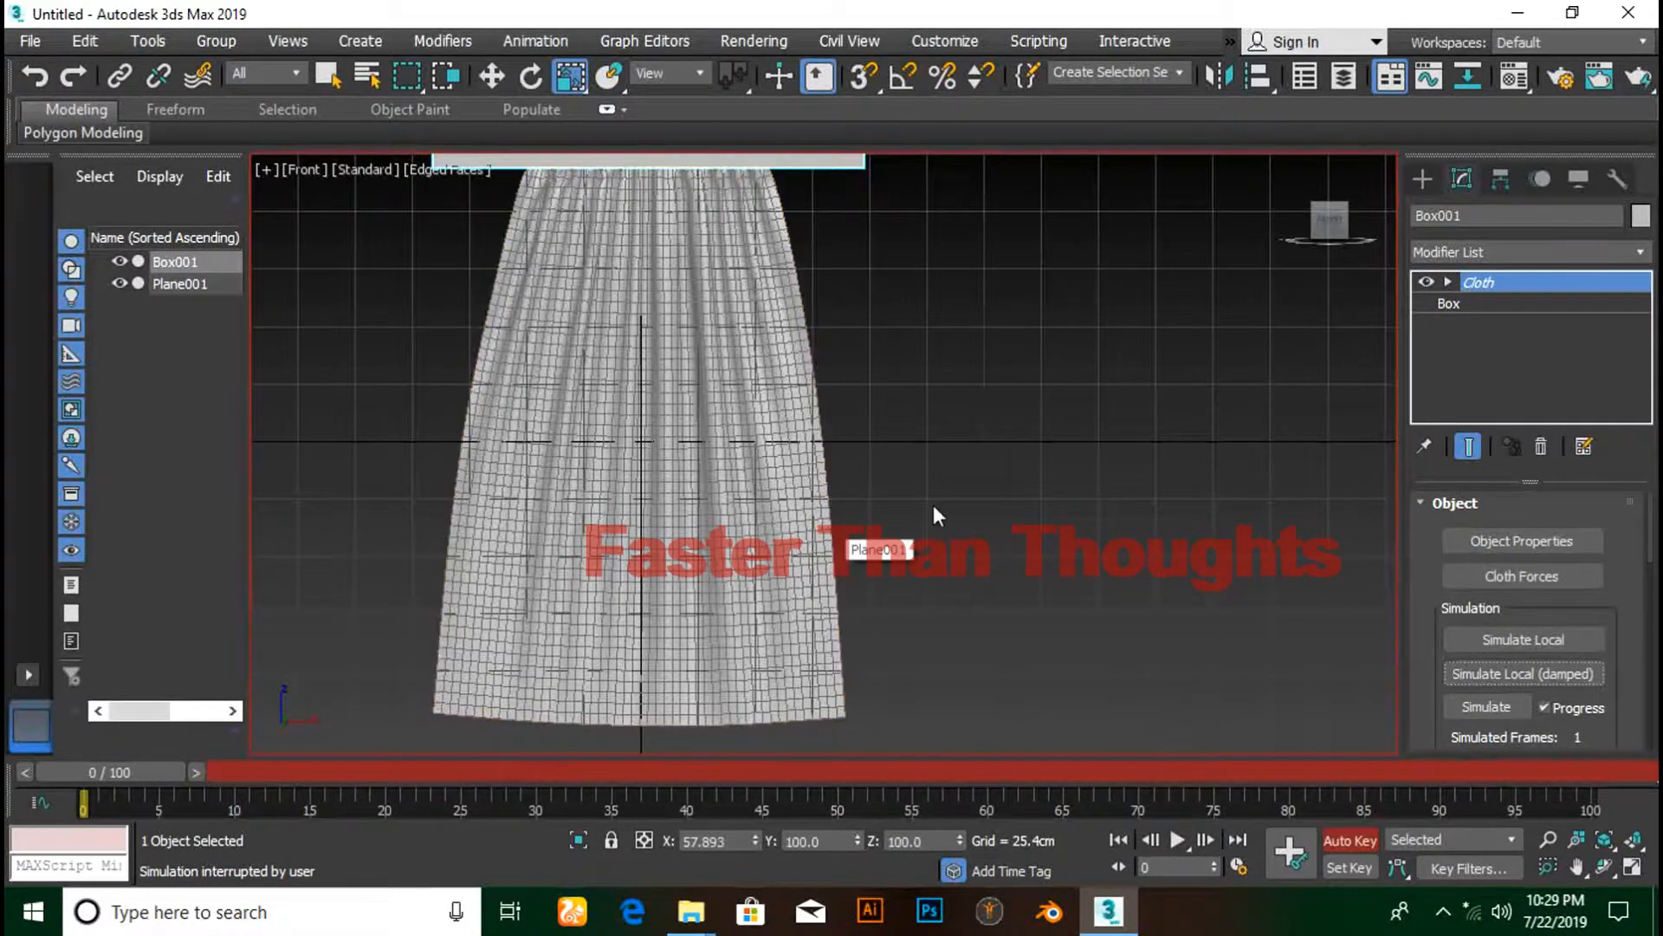
{"action": "left_click", "coordinate": [1141, 486]}
{"action": "key", "text": "n"}
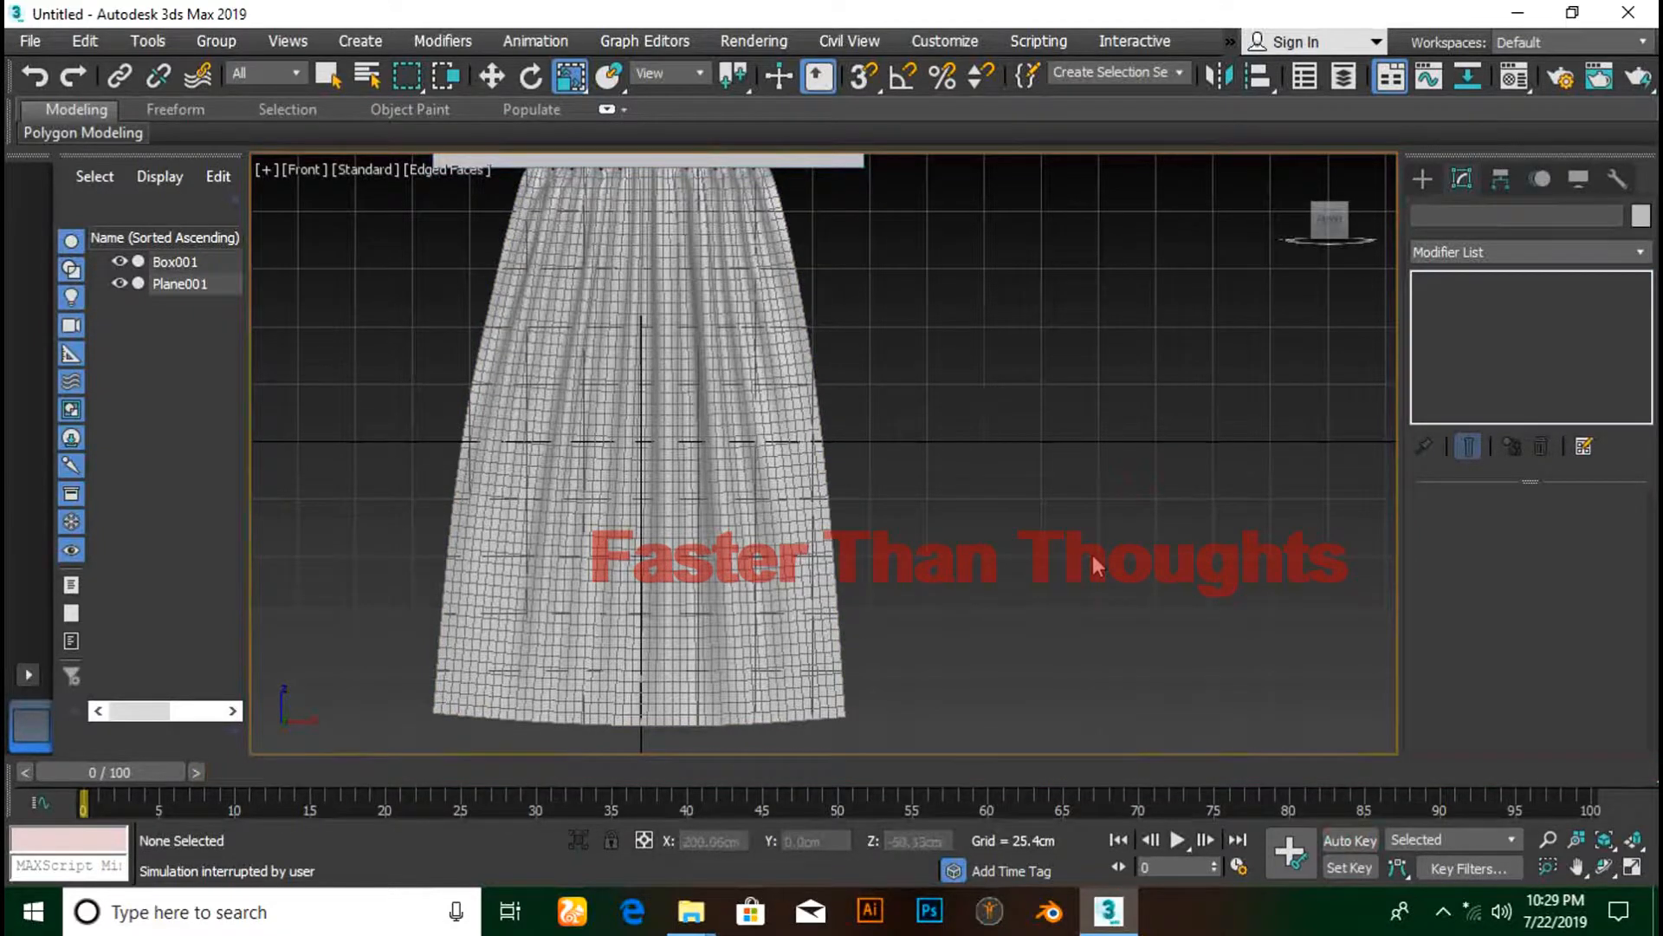
{"action": "key", "text": "n"}
{"action": "key", "text": "n"}
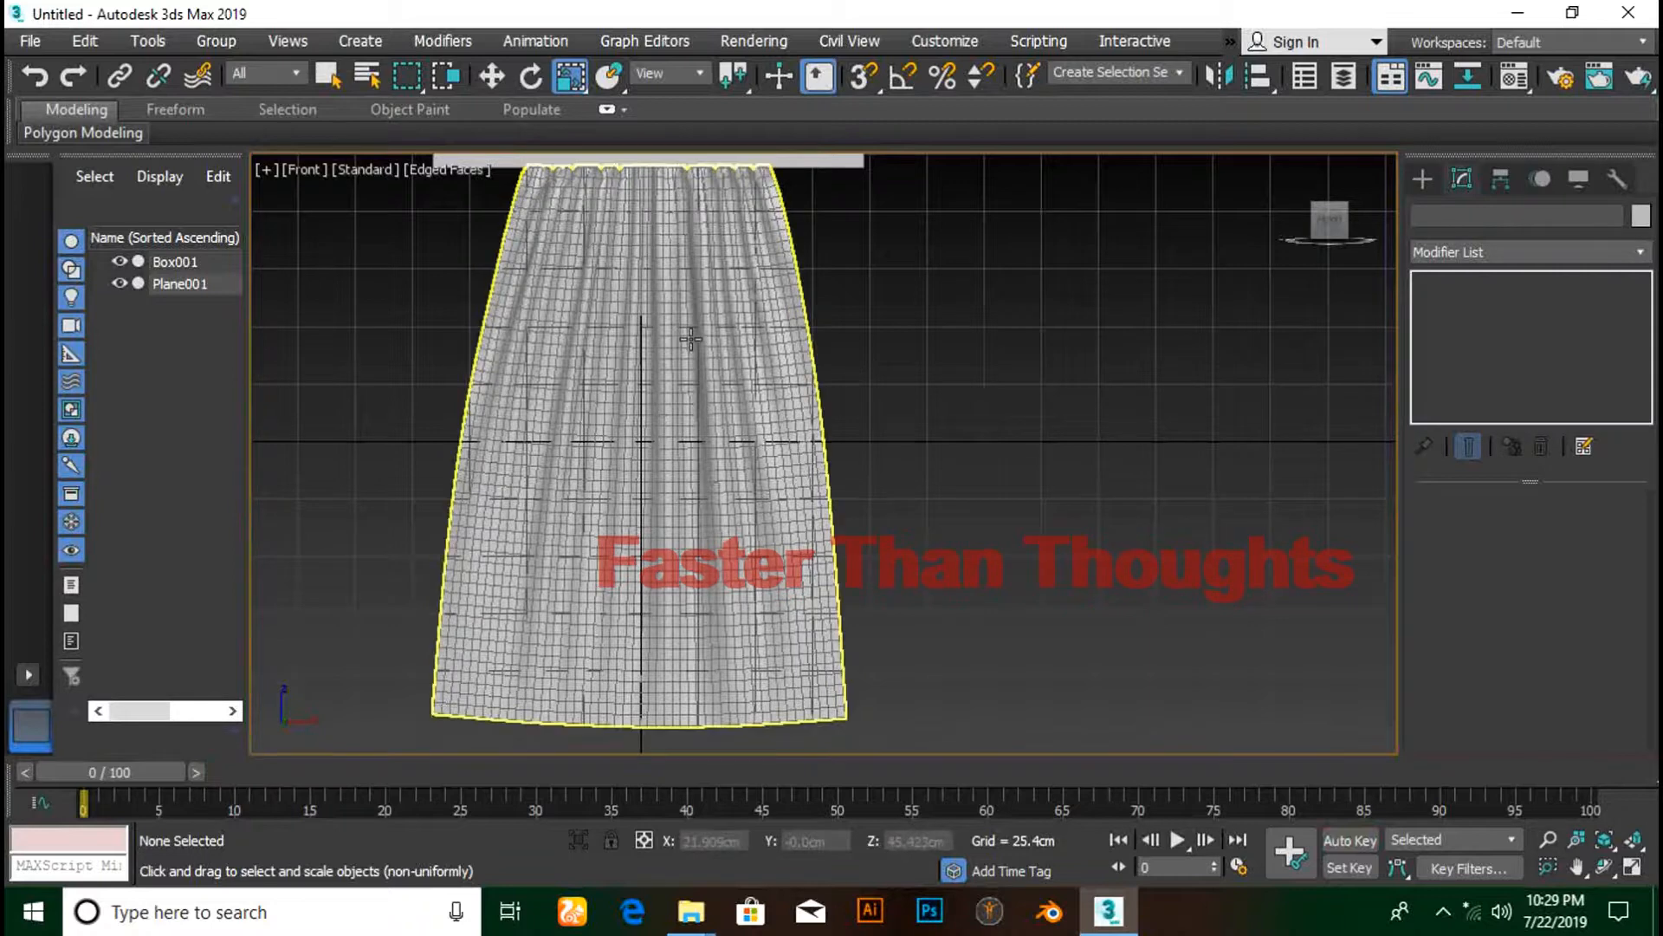
- Select the Plane001 curtain and open the Material Editor with M
{"action": "left_click", "coordinate": [691, 339]}
{"action": "key", "text": "n"}
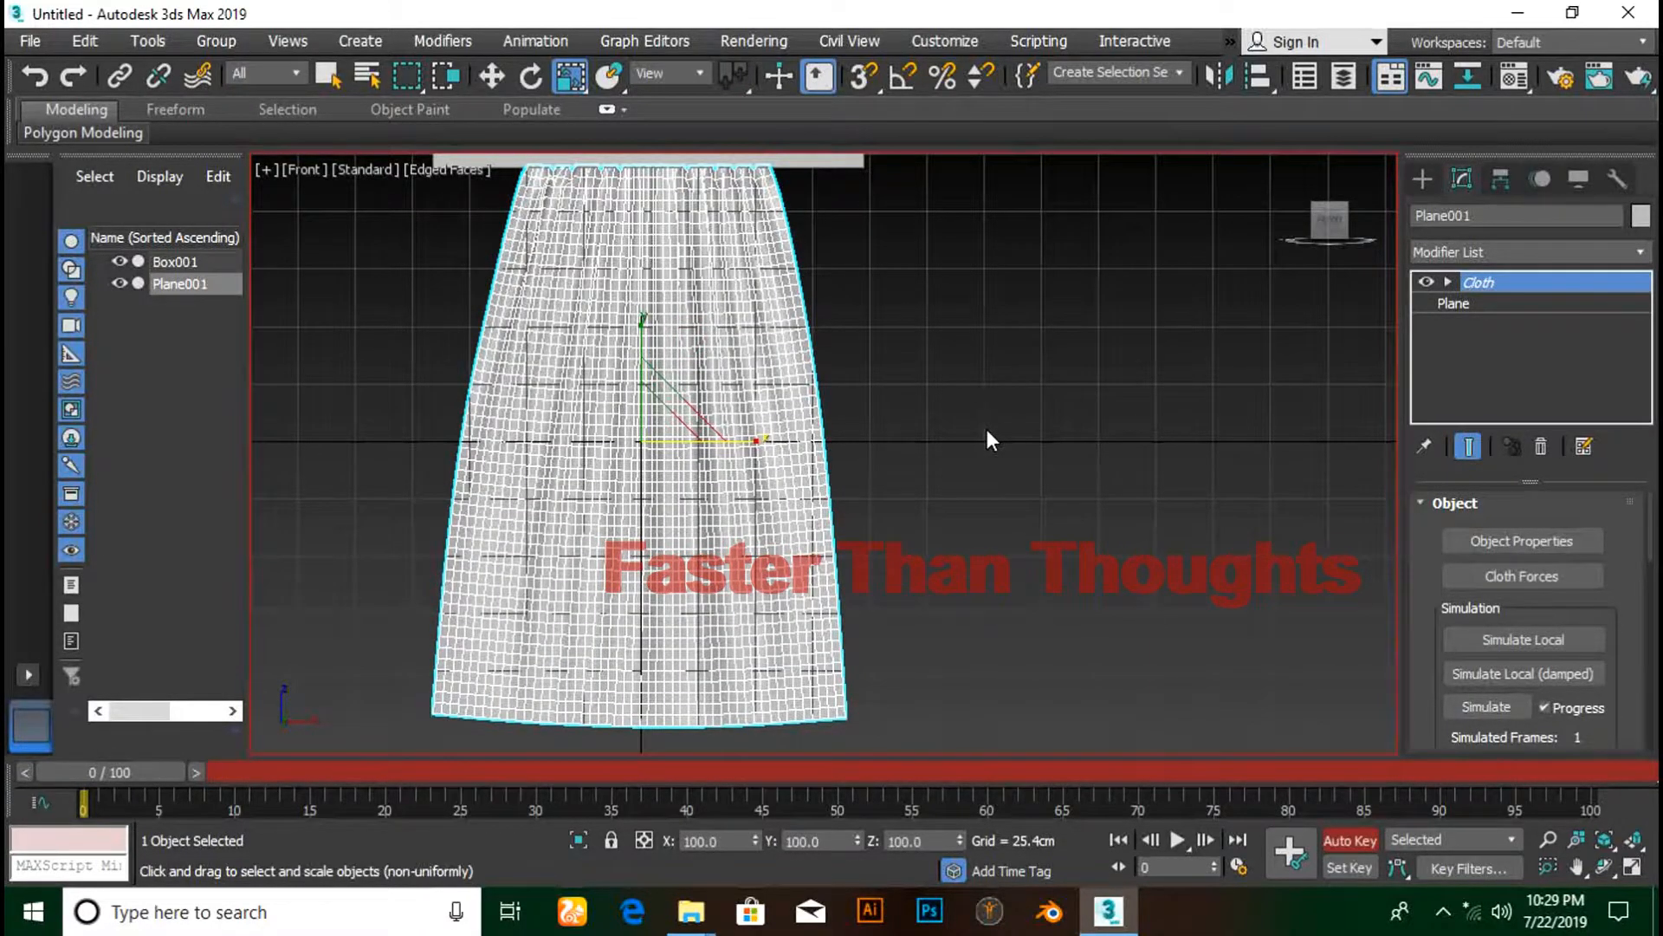
{"action": "key", "text": "n"}
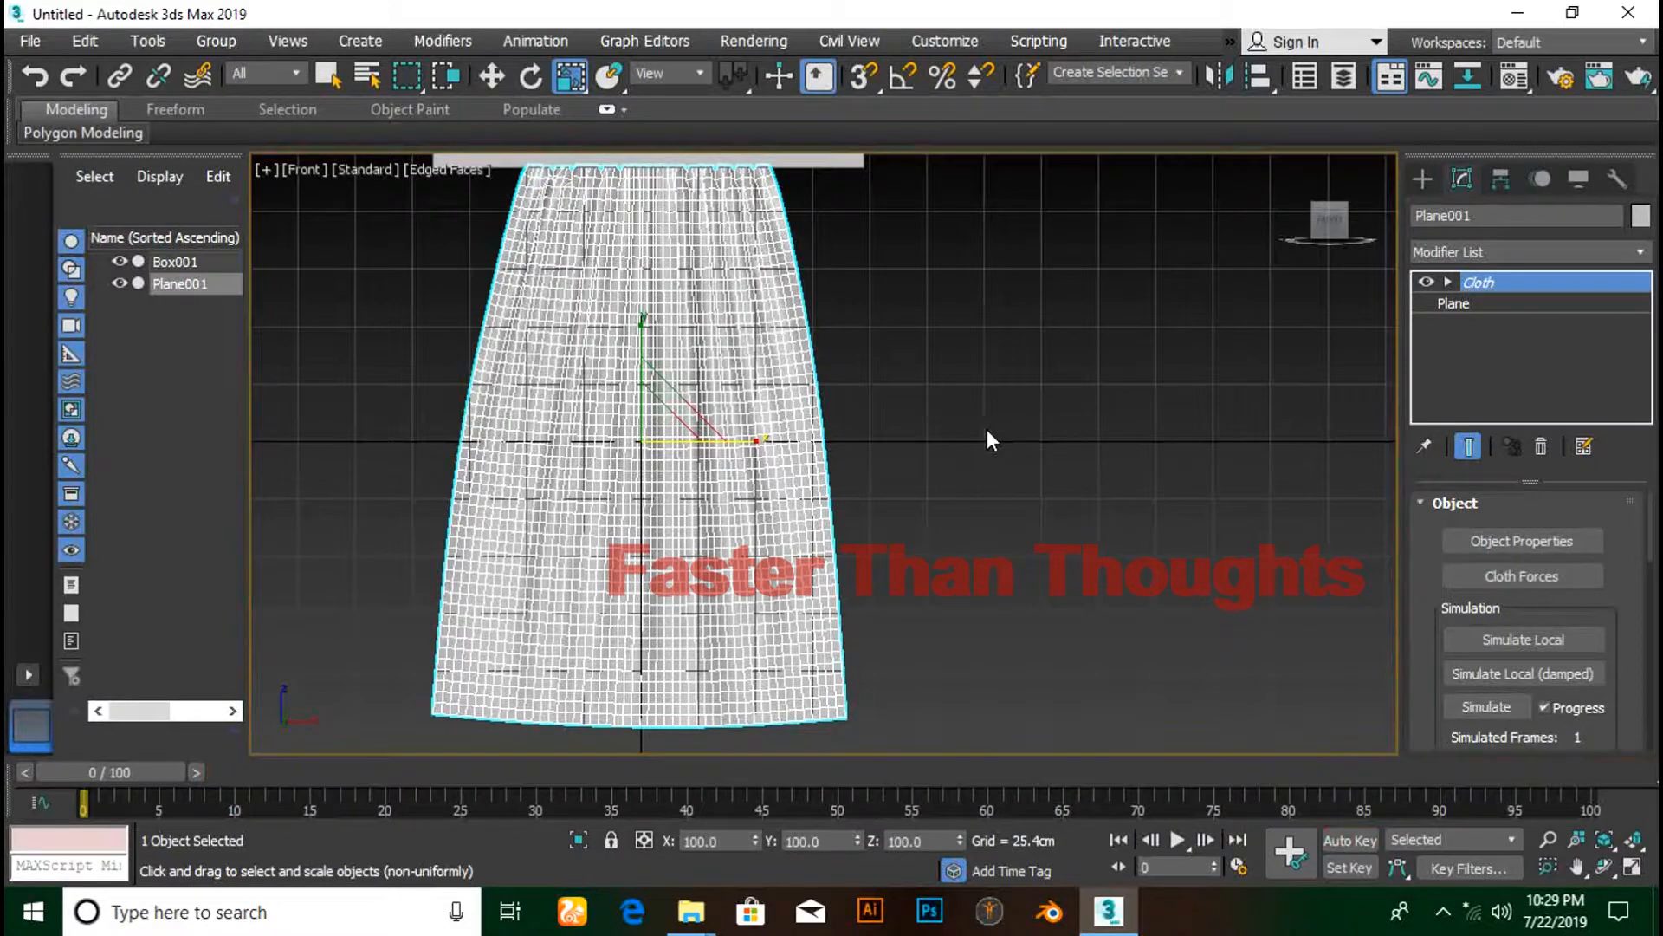
{"action": "key", "text": "m"}
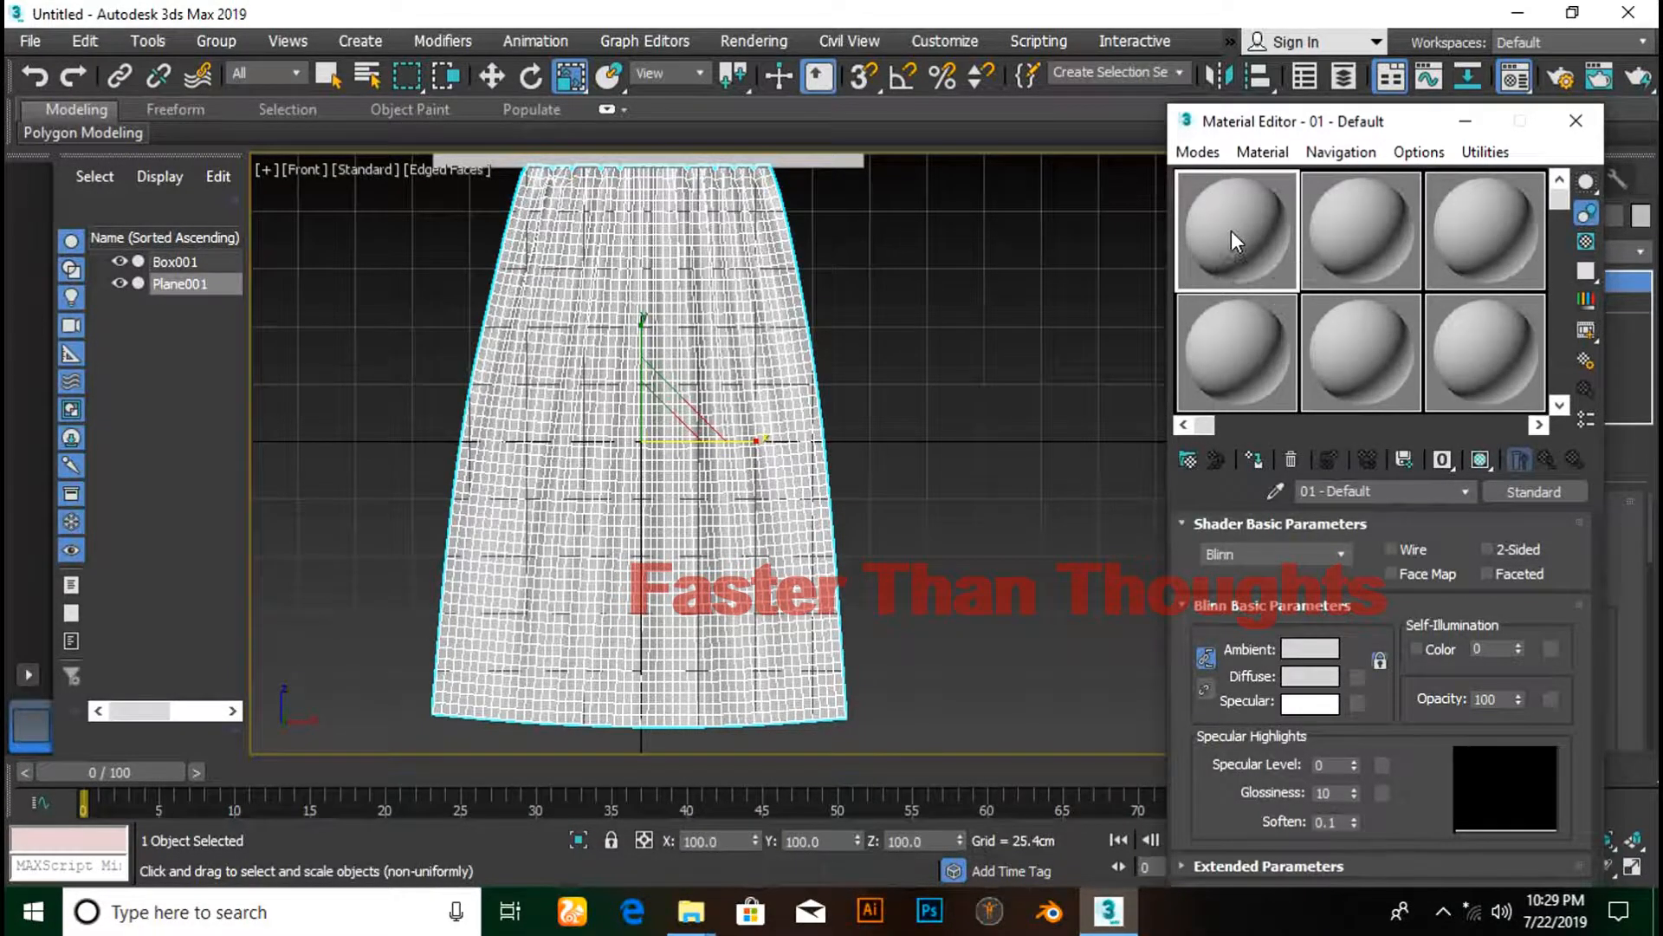
- Apply the first sample material to Plane001 and pick Bitmap for its Diffuse map
{"action": "mouse_move", "coordinate": [1230, 230]}
{"action": "left_mouse_down"}
{"action": "mouse_move", "coordinate": [1115, 341]}
{"action": "mouse_move", "coordinate": [655, 507]}
{"action": "mouse_move", "coordinate": [648, 456]}
{"action": "mouse_move", "coordinate": [667, 498]}
{"action": "left_mouse_up"}
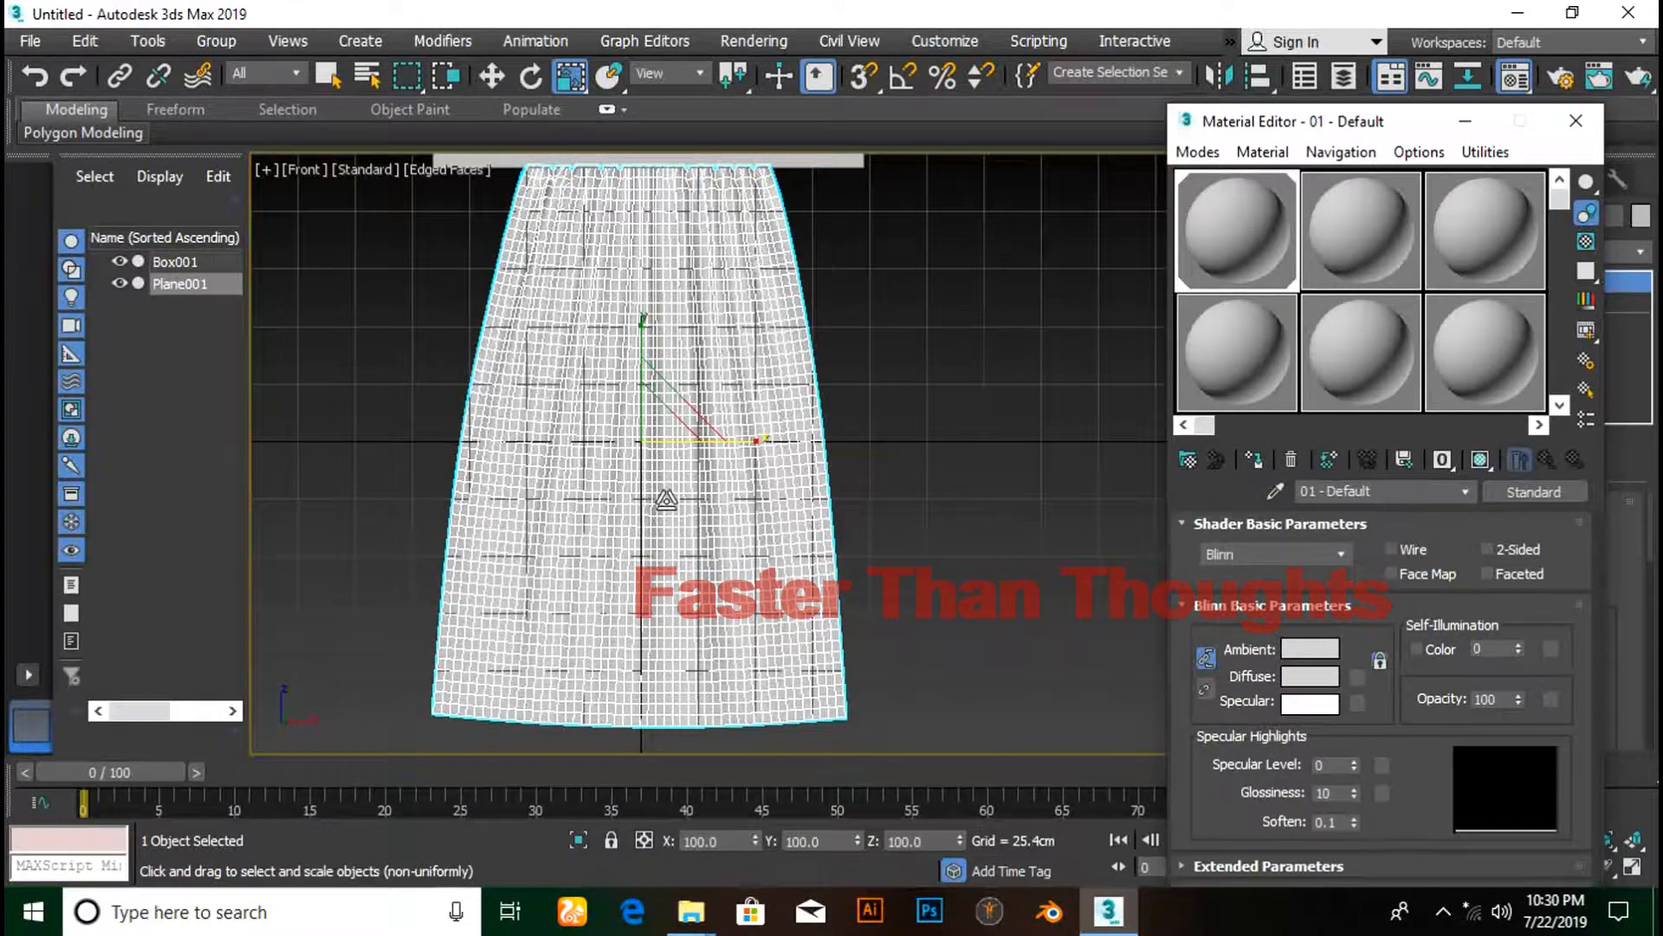
{"action": "left_click", "coordinate": [1355, 678]}
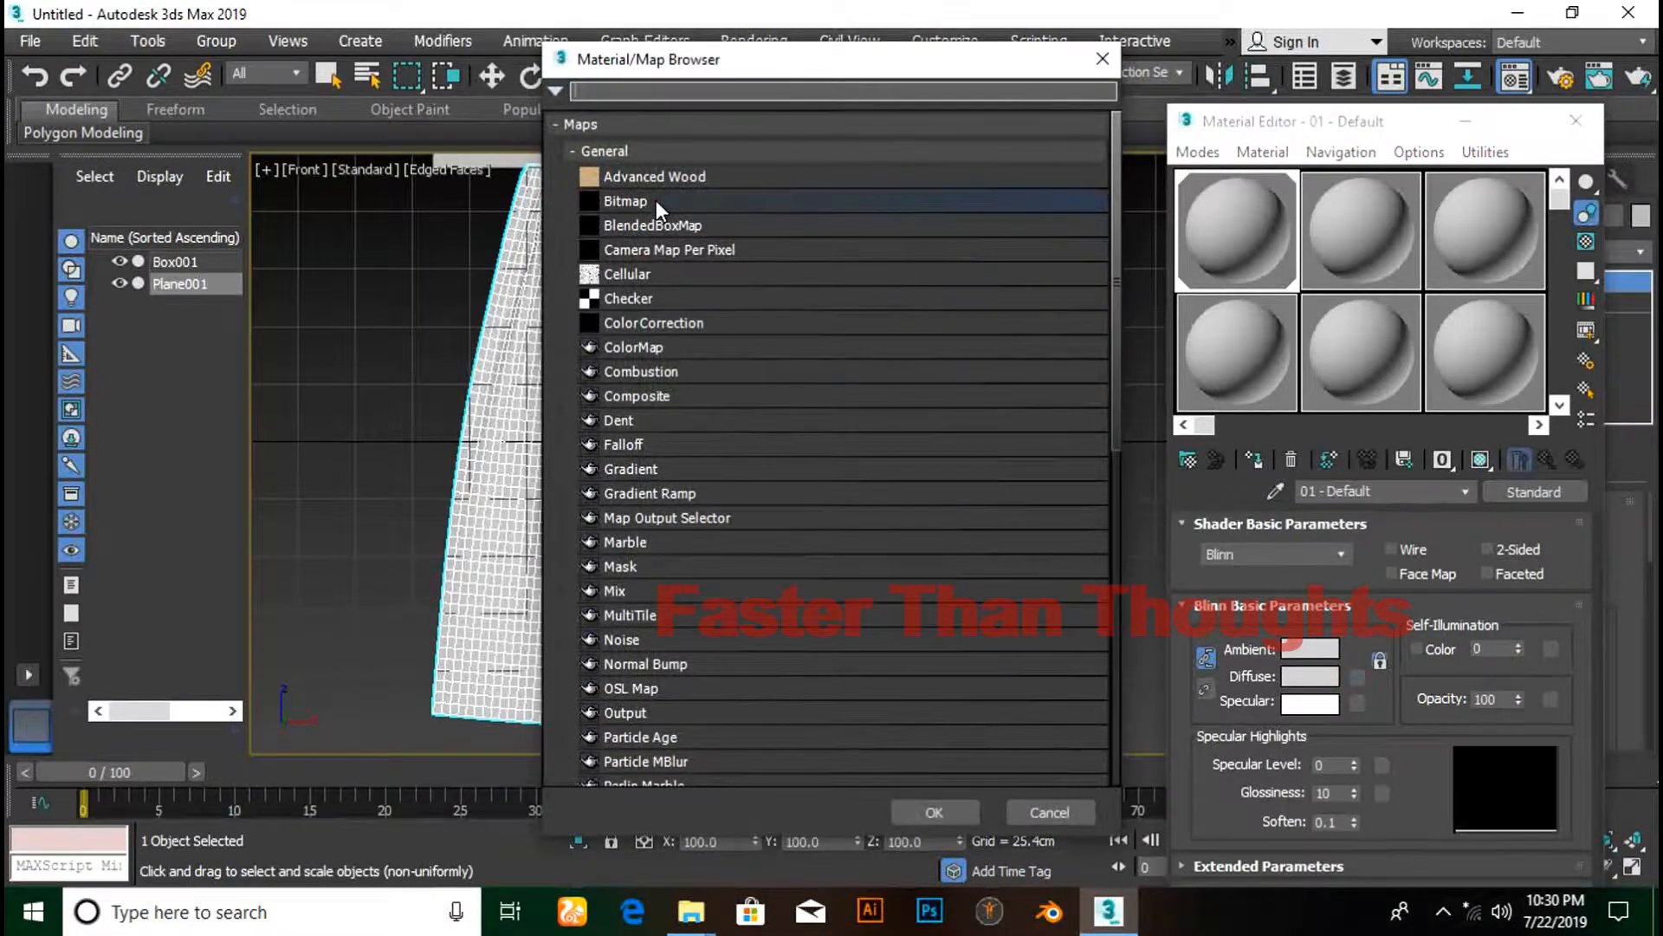
{"action": "left_click", "coordinate": [657, 201]}
- Load wrinkled-cloth-texture-2-1502581.jpg from Downloads as the diffuse bitmap
{"action": "left_click", "coordinate": [916, 818]}
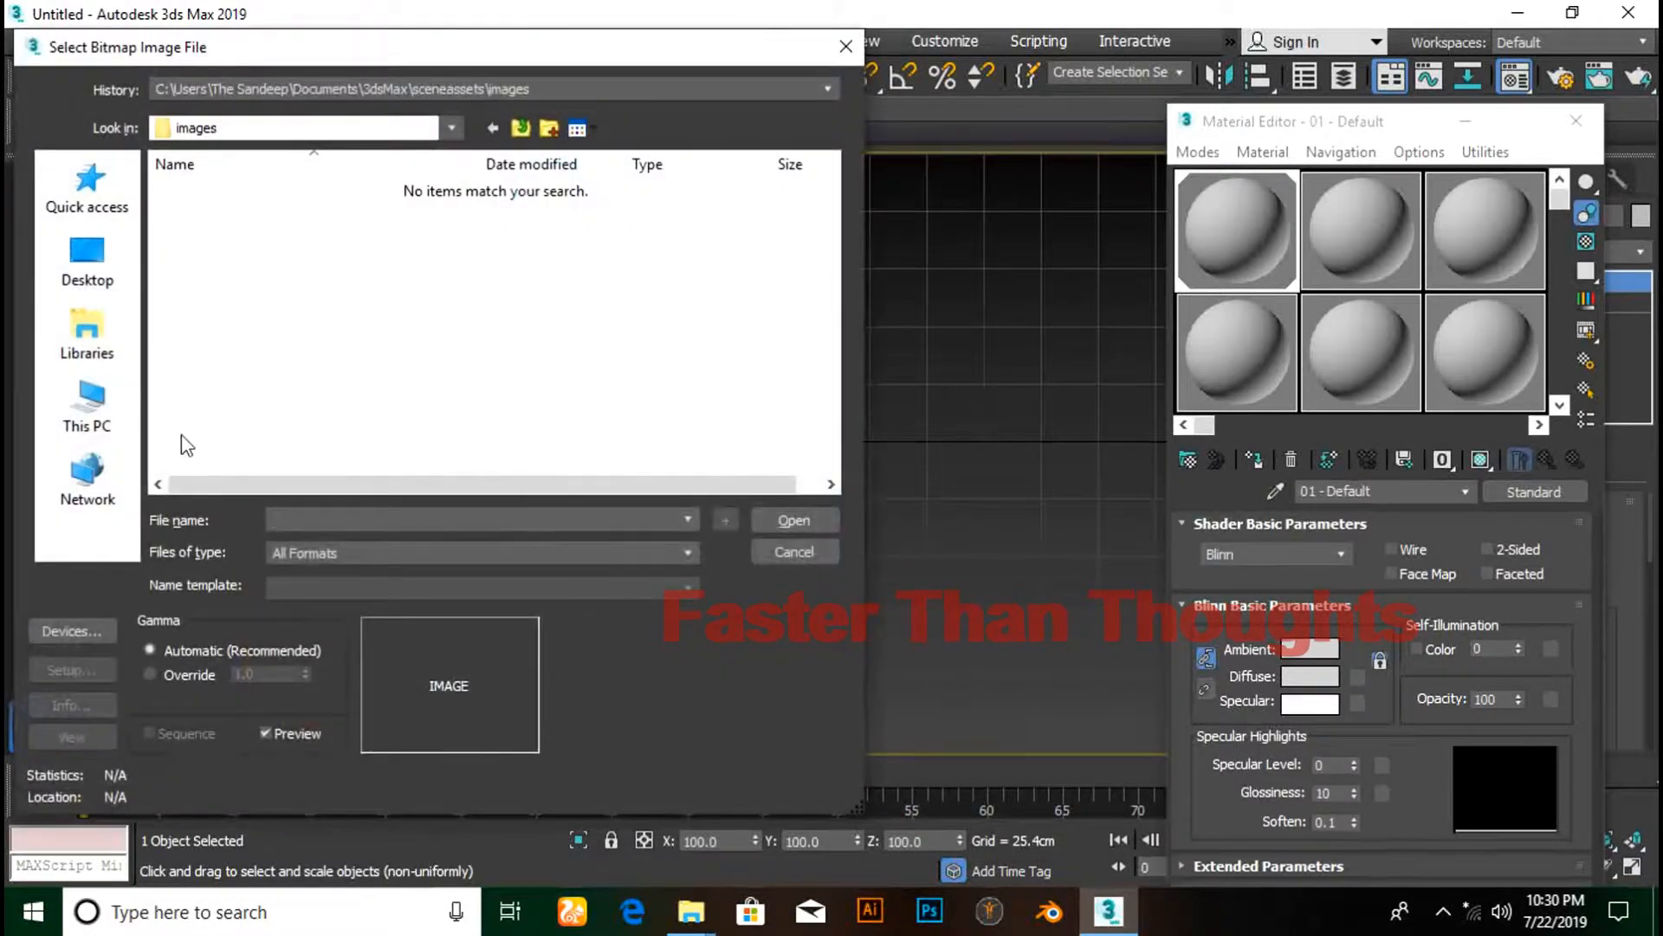
{"action": "left_click", "coordinate": [98, 286]}
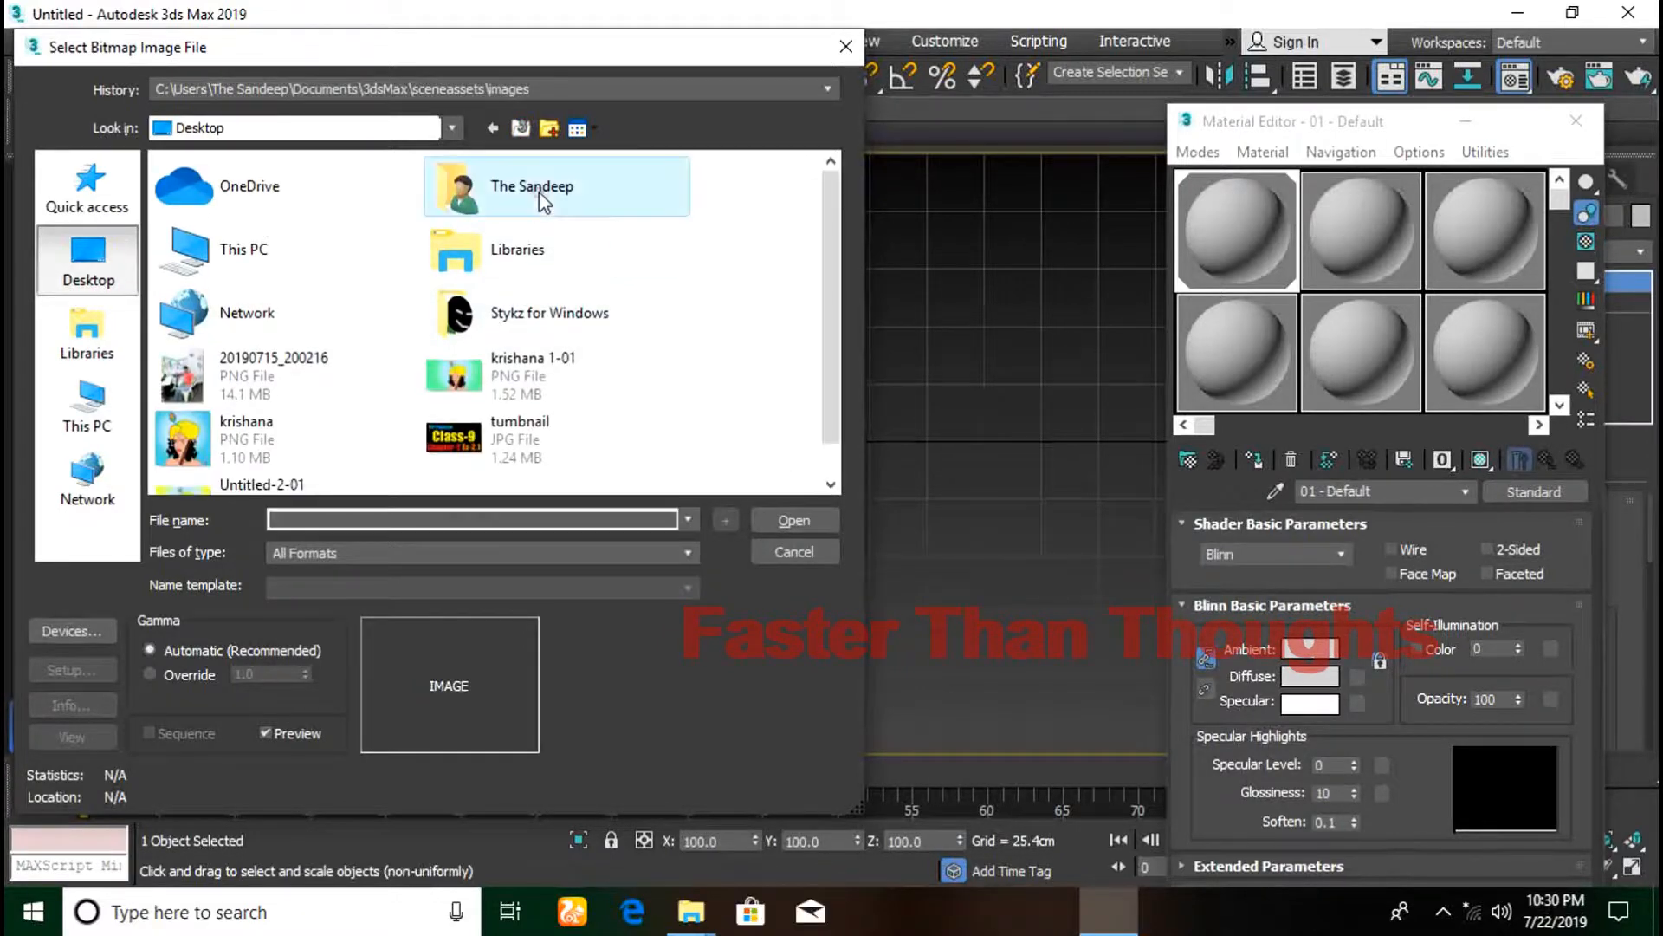
{"action": "double_click", "coordinate": [537, 195]}
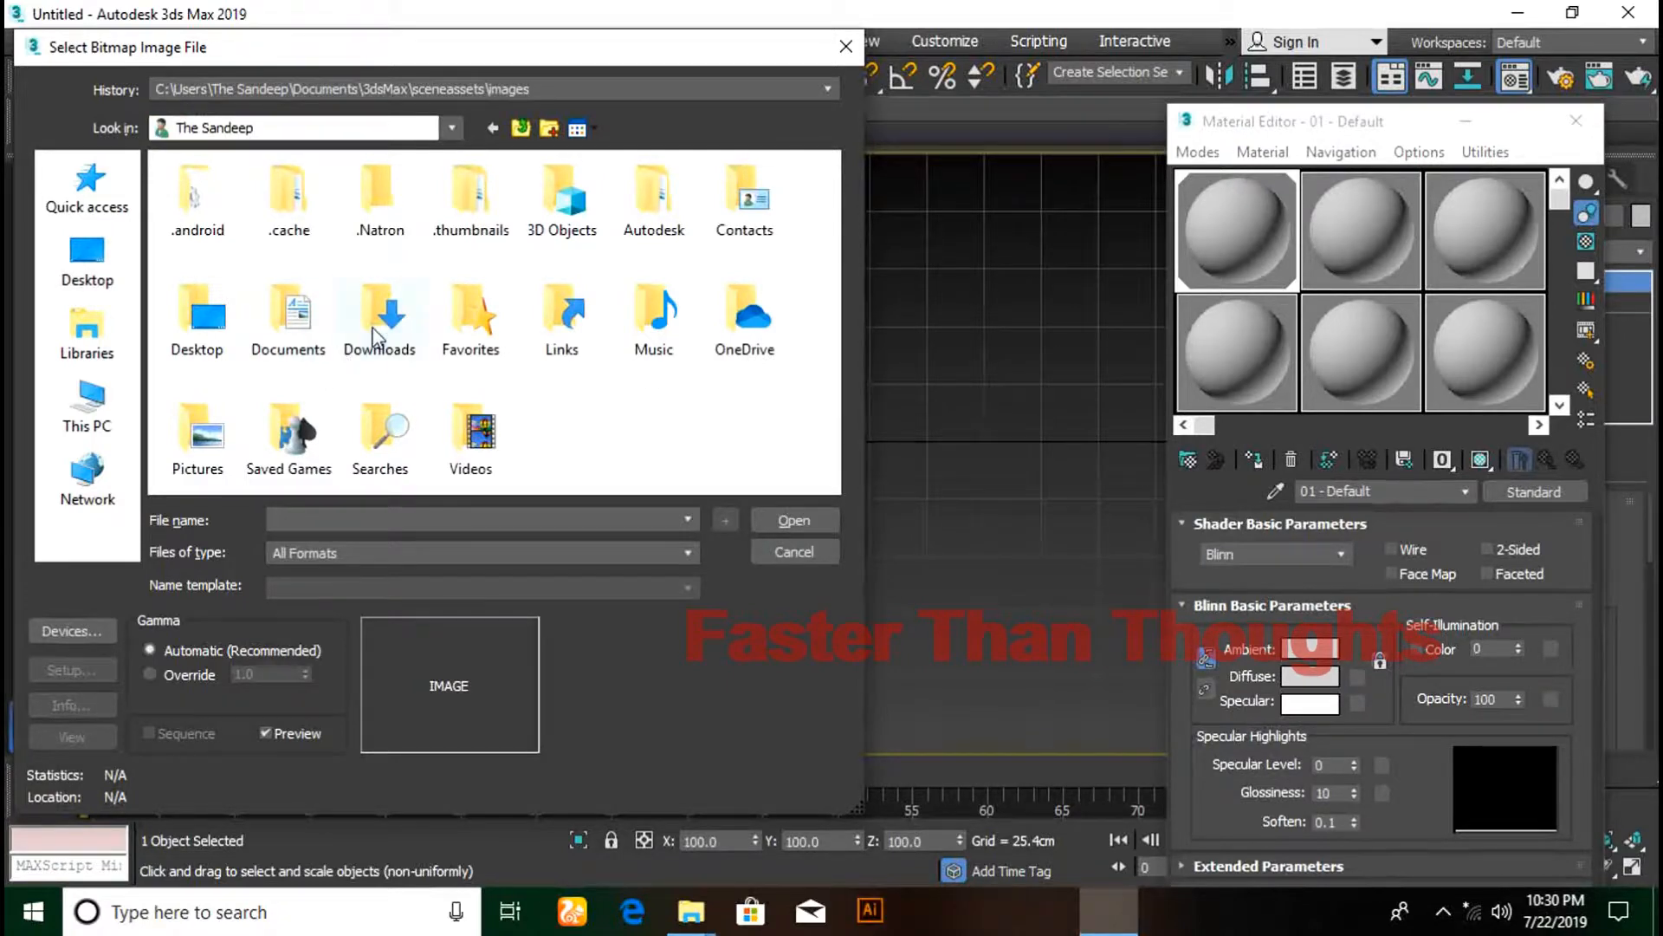
{"action": "double_click", "coordinate": [378, 340]}
{"action": "scroll", "coordinate": [546, 336], "scroll_direction": "down", "scroll_amount": 2}
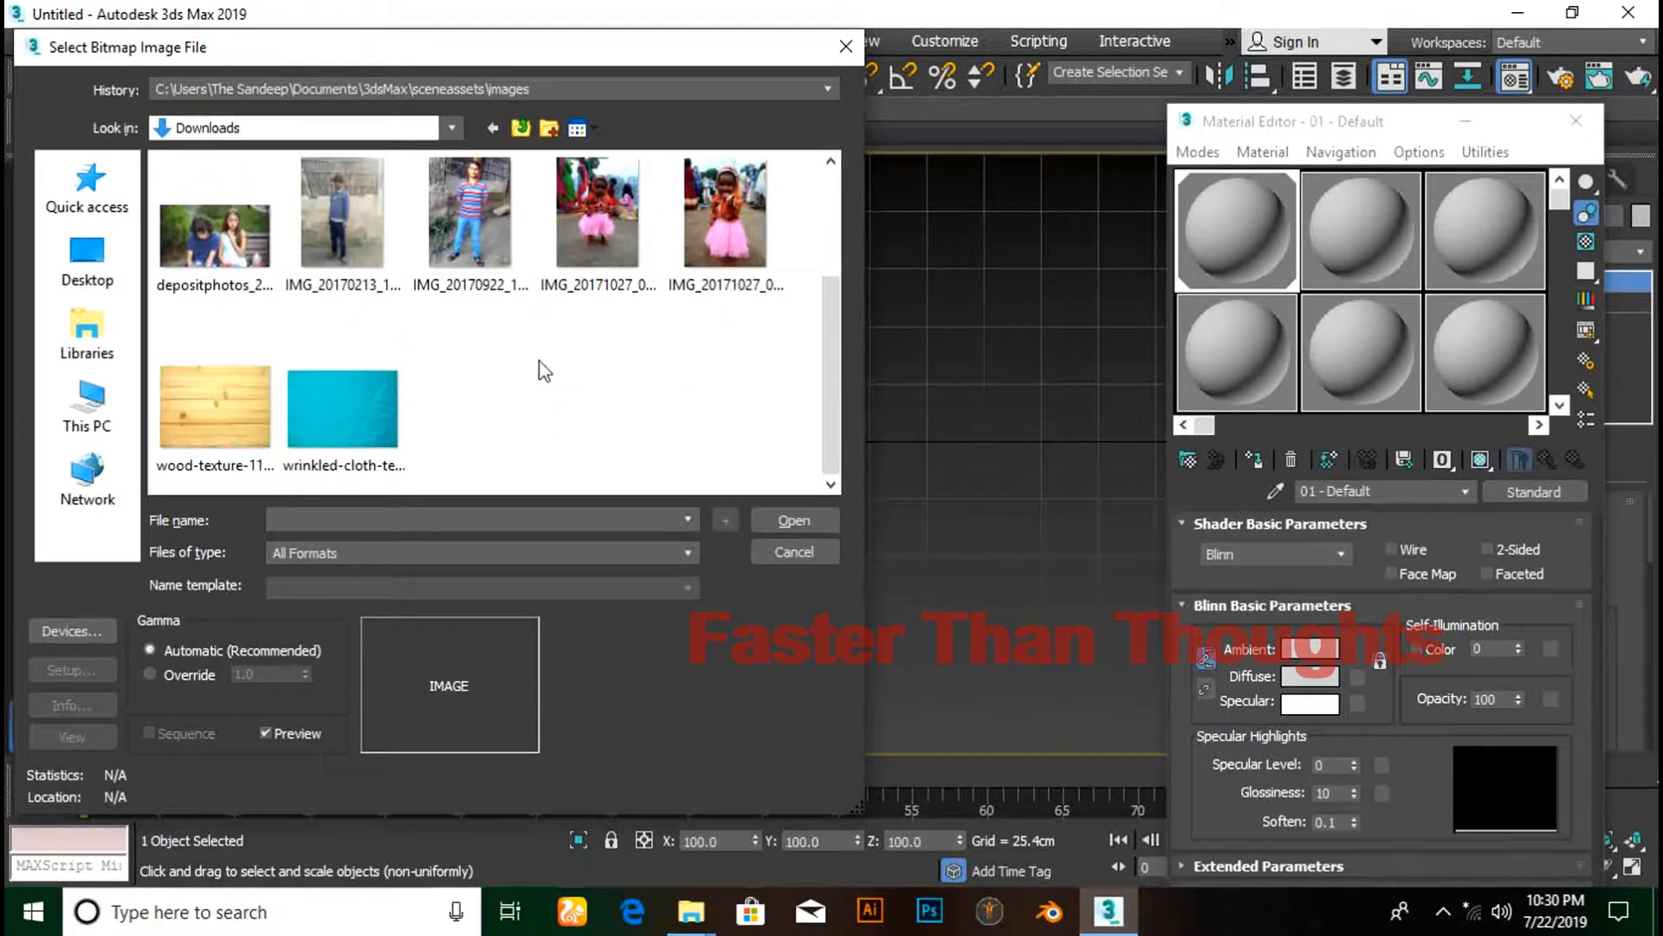
{"action": "scroll", "coordinate": [539, 361], "scroll_direction": "up", "scroll_amount": 2}
{"action": "scroll", "coordinate": [532, 366], "scroll_direction": "down", "scroll_amount": 2}
{"action": "left_click", "coordinate": [377, 414]}
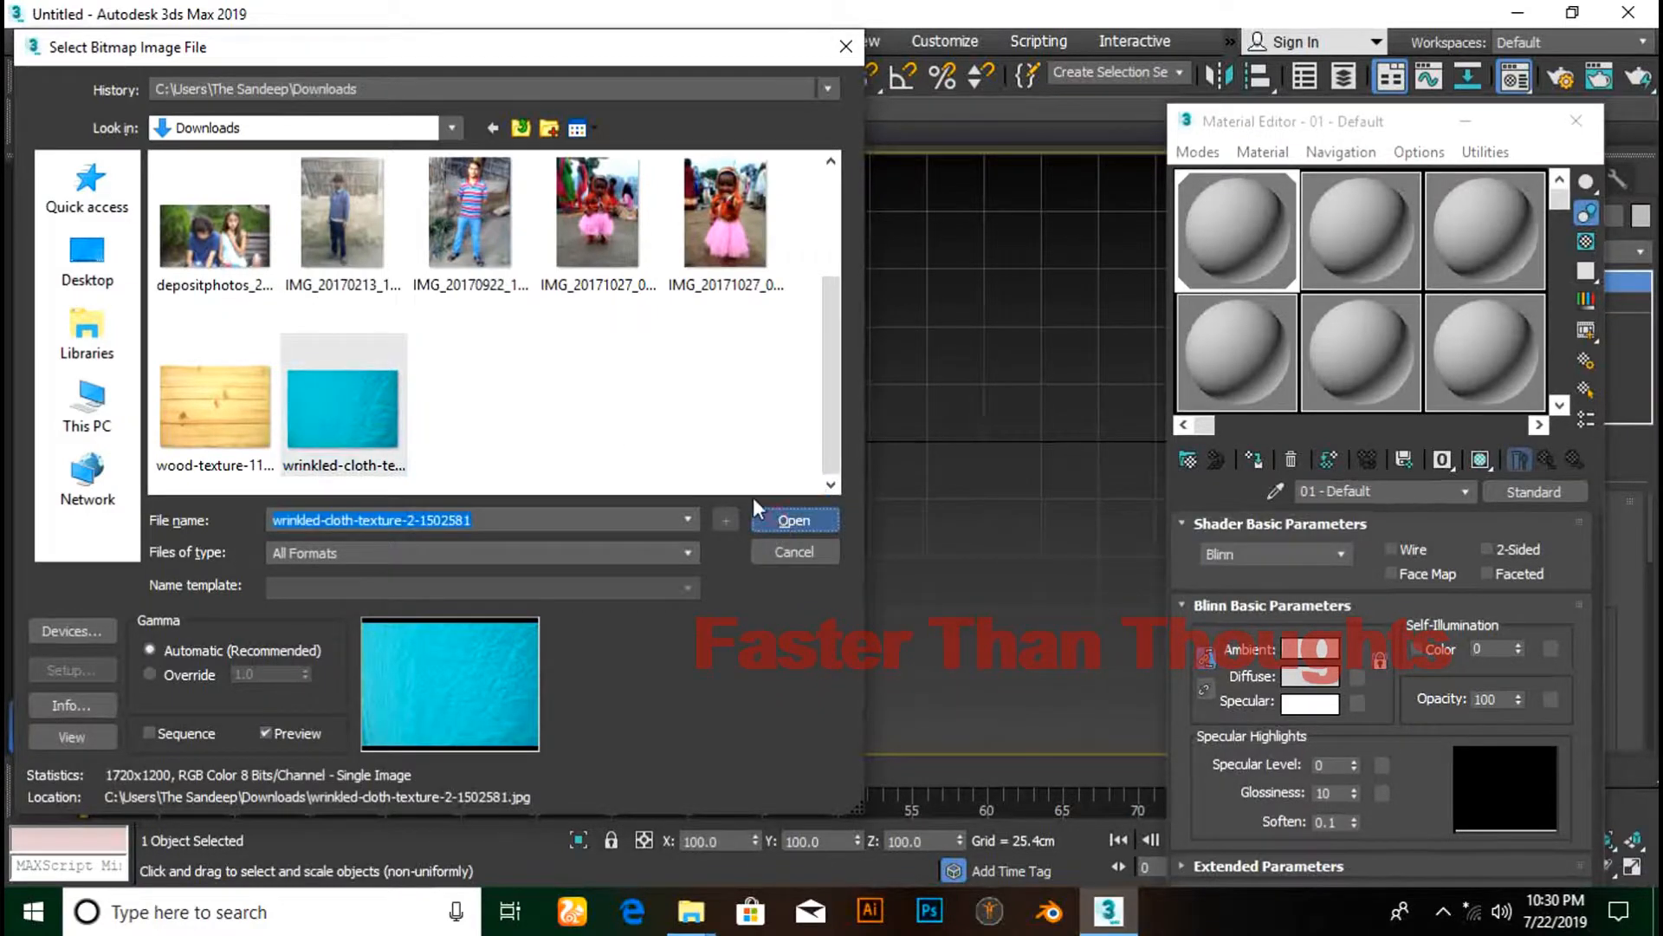
{"action": "left_click", "coordinate": [781, 521]}
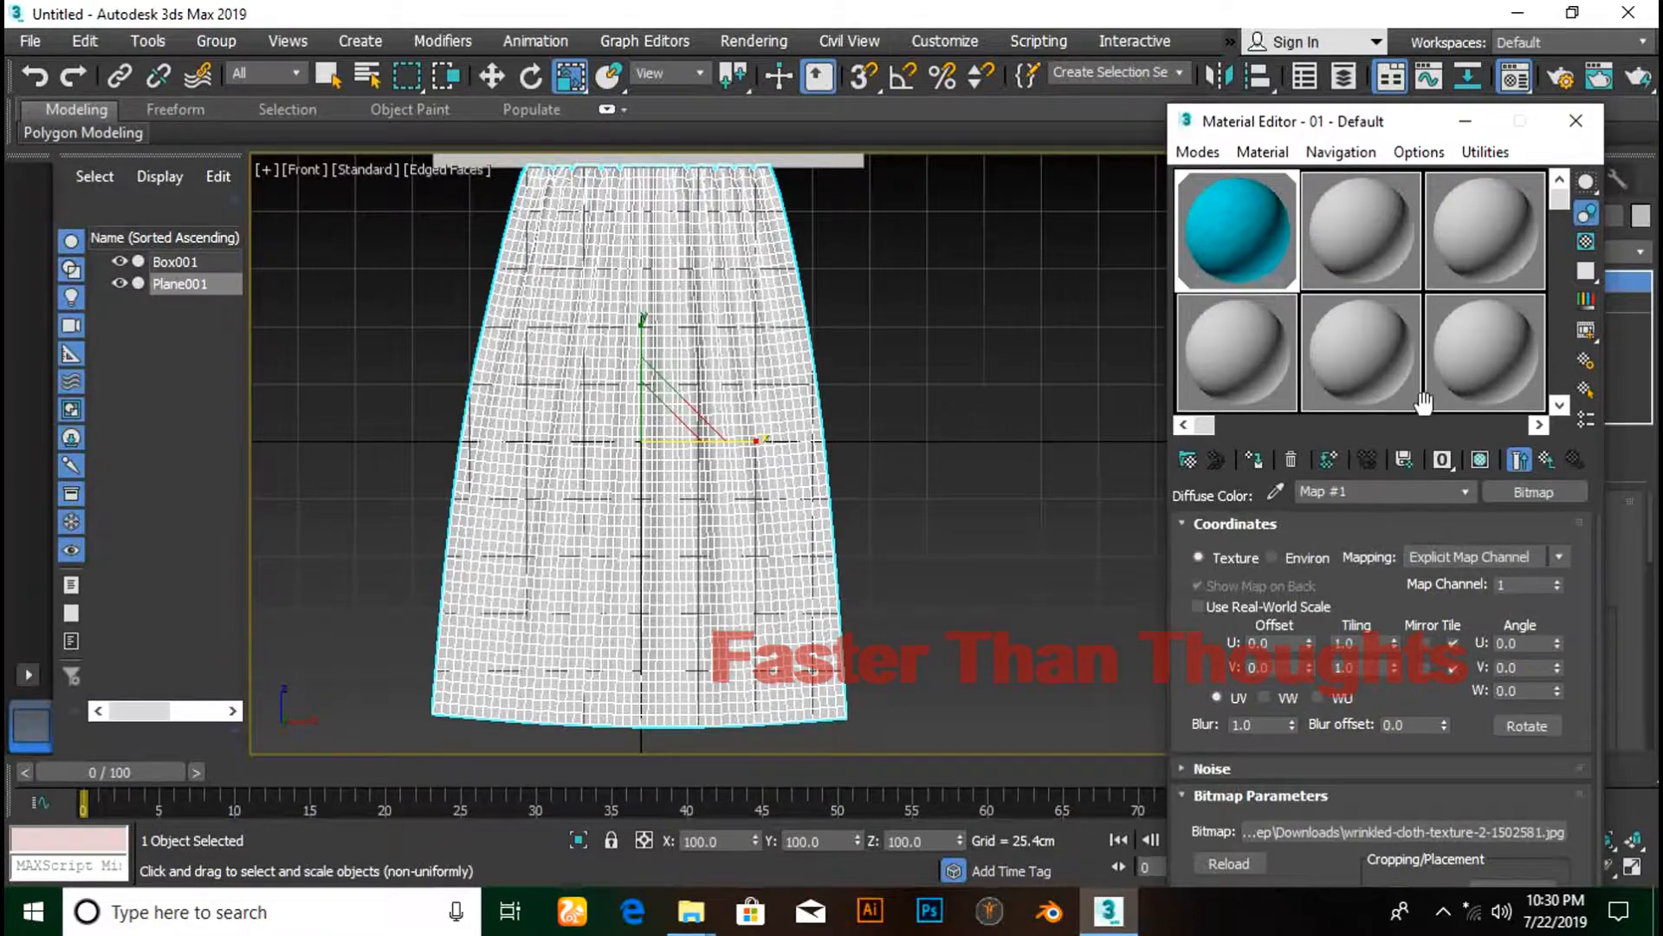
- Show the shaded material in the viewport, hide edged faces with F4, and orbit the textured curtain
{"action": "left_click", "coordinate": [1477, 461]}
{"action": "left_click", "coordinate": [1477, 461]}
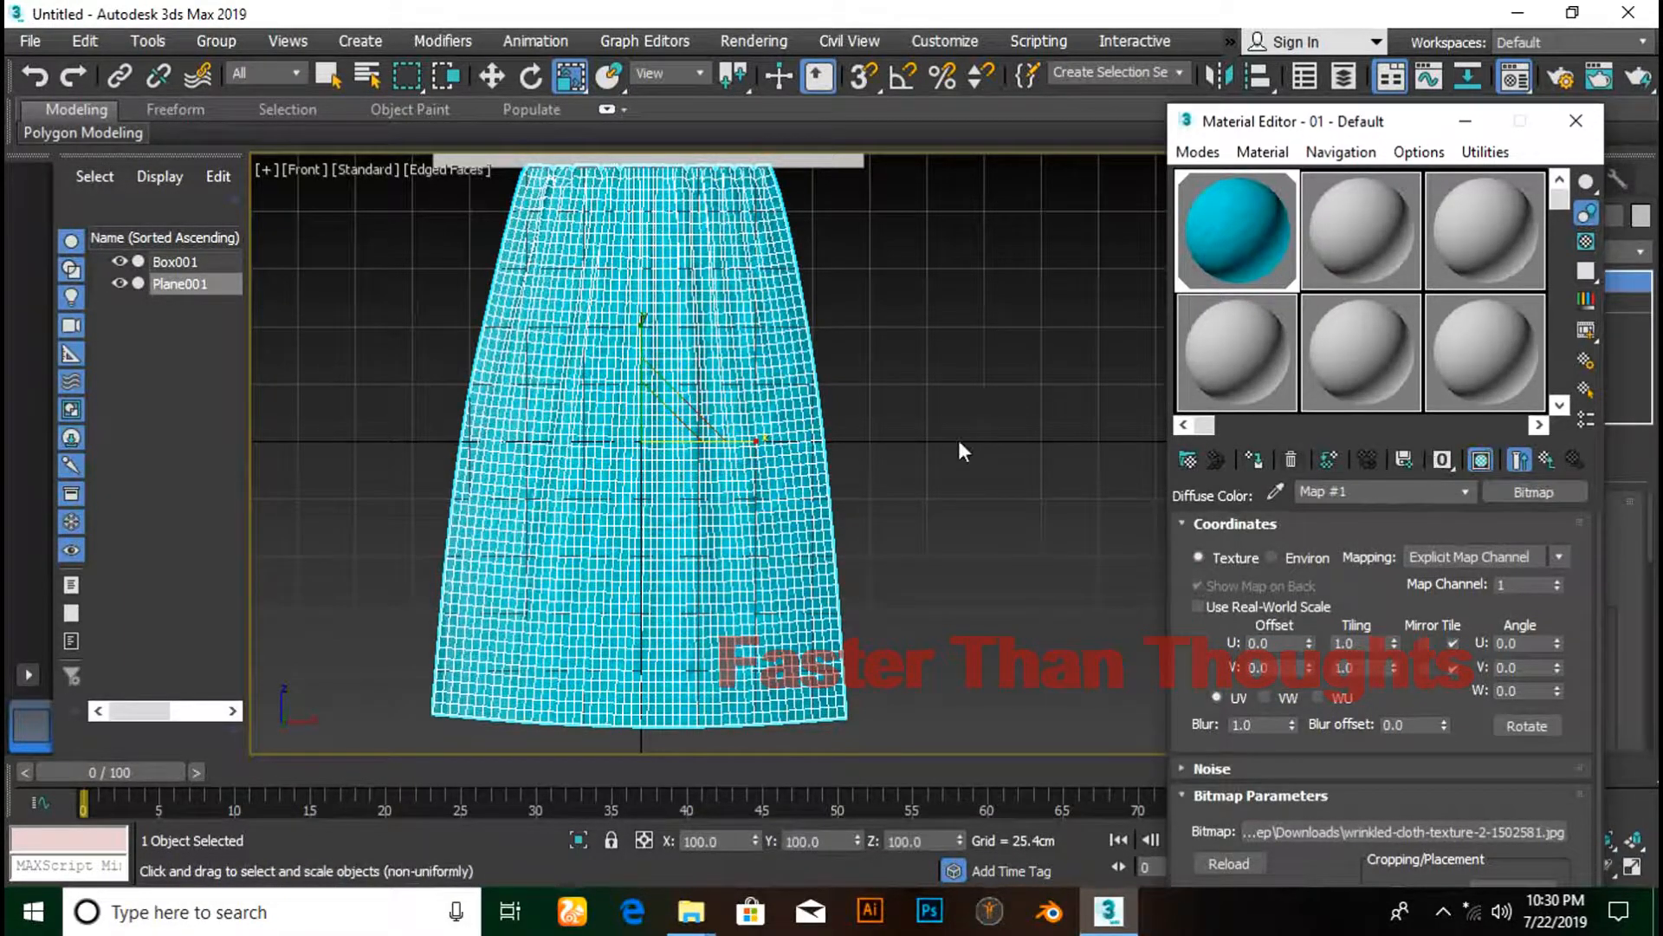
{"action": "scroll", "coordinate": [958, 440], "scroll_direction": "up", "scroll_amount": 4}
{"action": "middle_click_drag", "start_coordinate": [947, 419], "coordinate": [976, 621]}
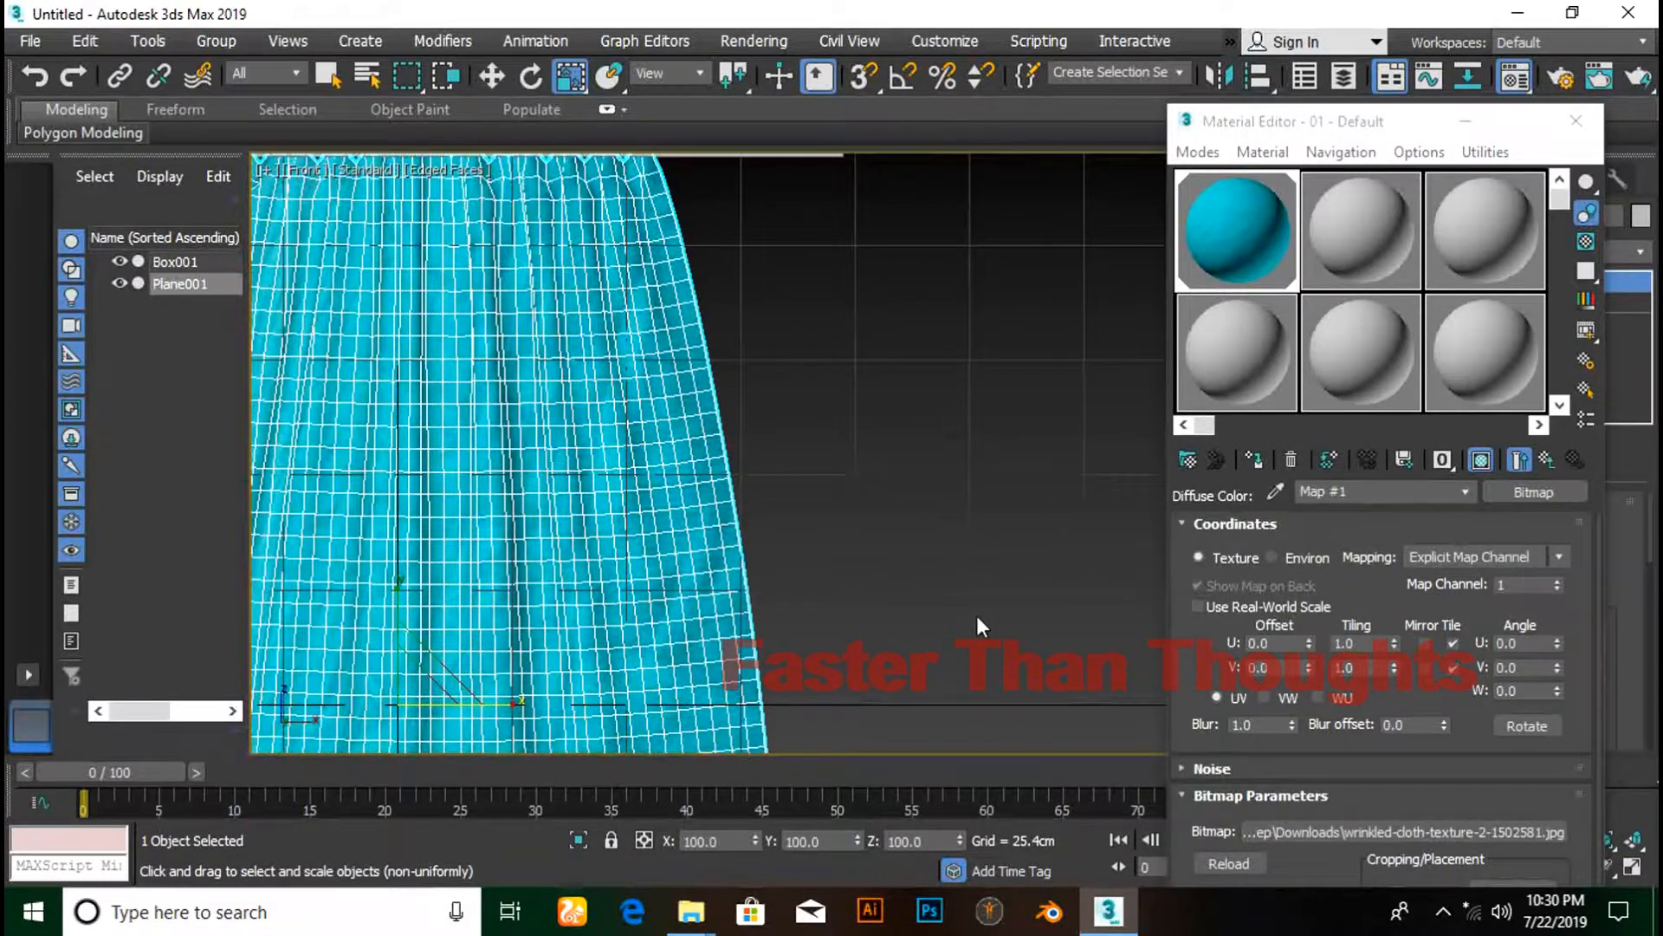
{"action": "key", "text": "F4"}
{"action": "scroll", "coordinate": [867, 506], "scroll_direction": "down", "scroll_amount": 6}
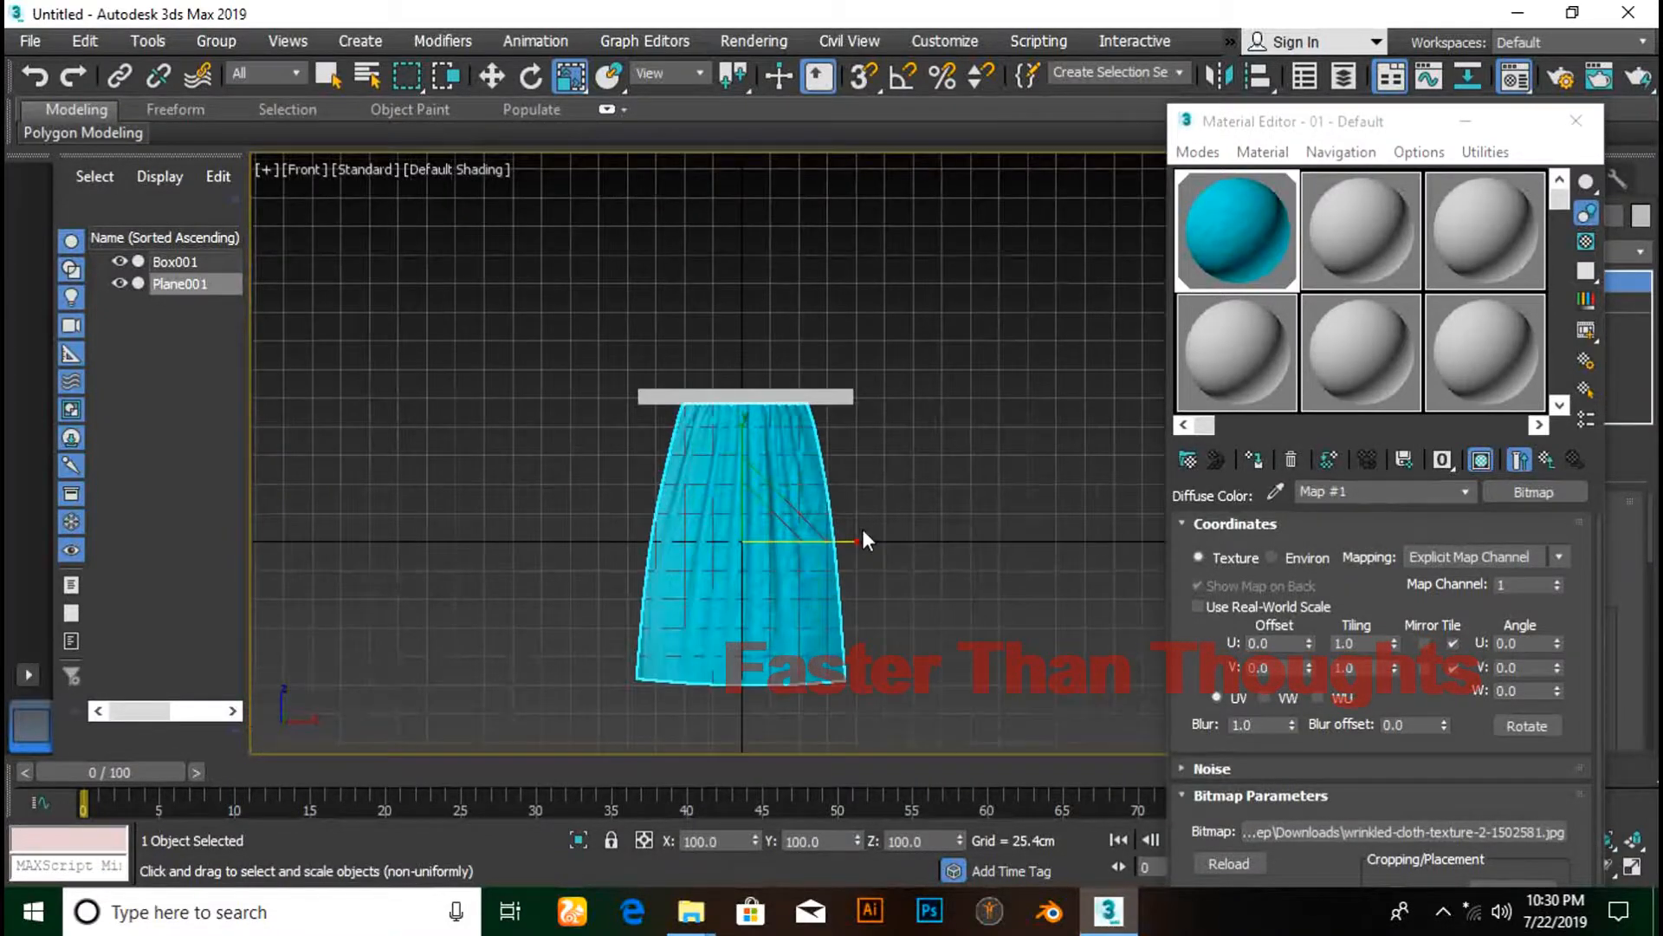
{"action": "middle_click_drag", "start_coordinate": [891, 501], "coordinate": [579, 416], "text": "alt"}
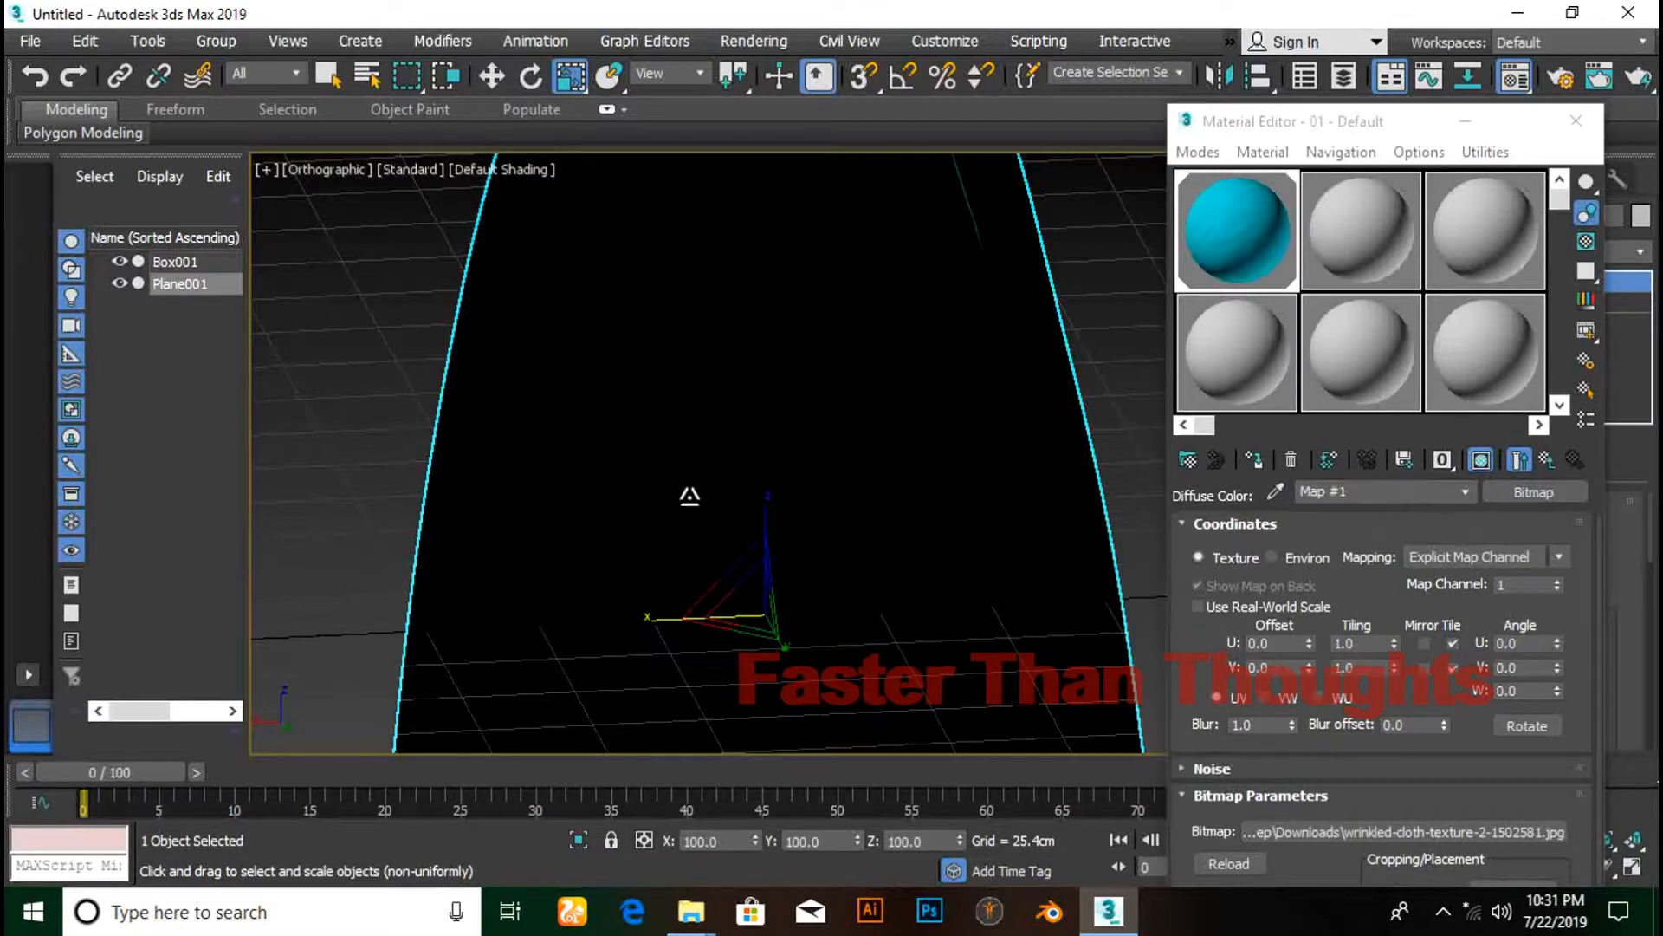
{"action": "middle_click_drag", "start_coordinate": [541, 451], "coordinate": [965, 434], "text": "alt"}
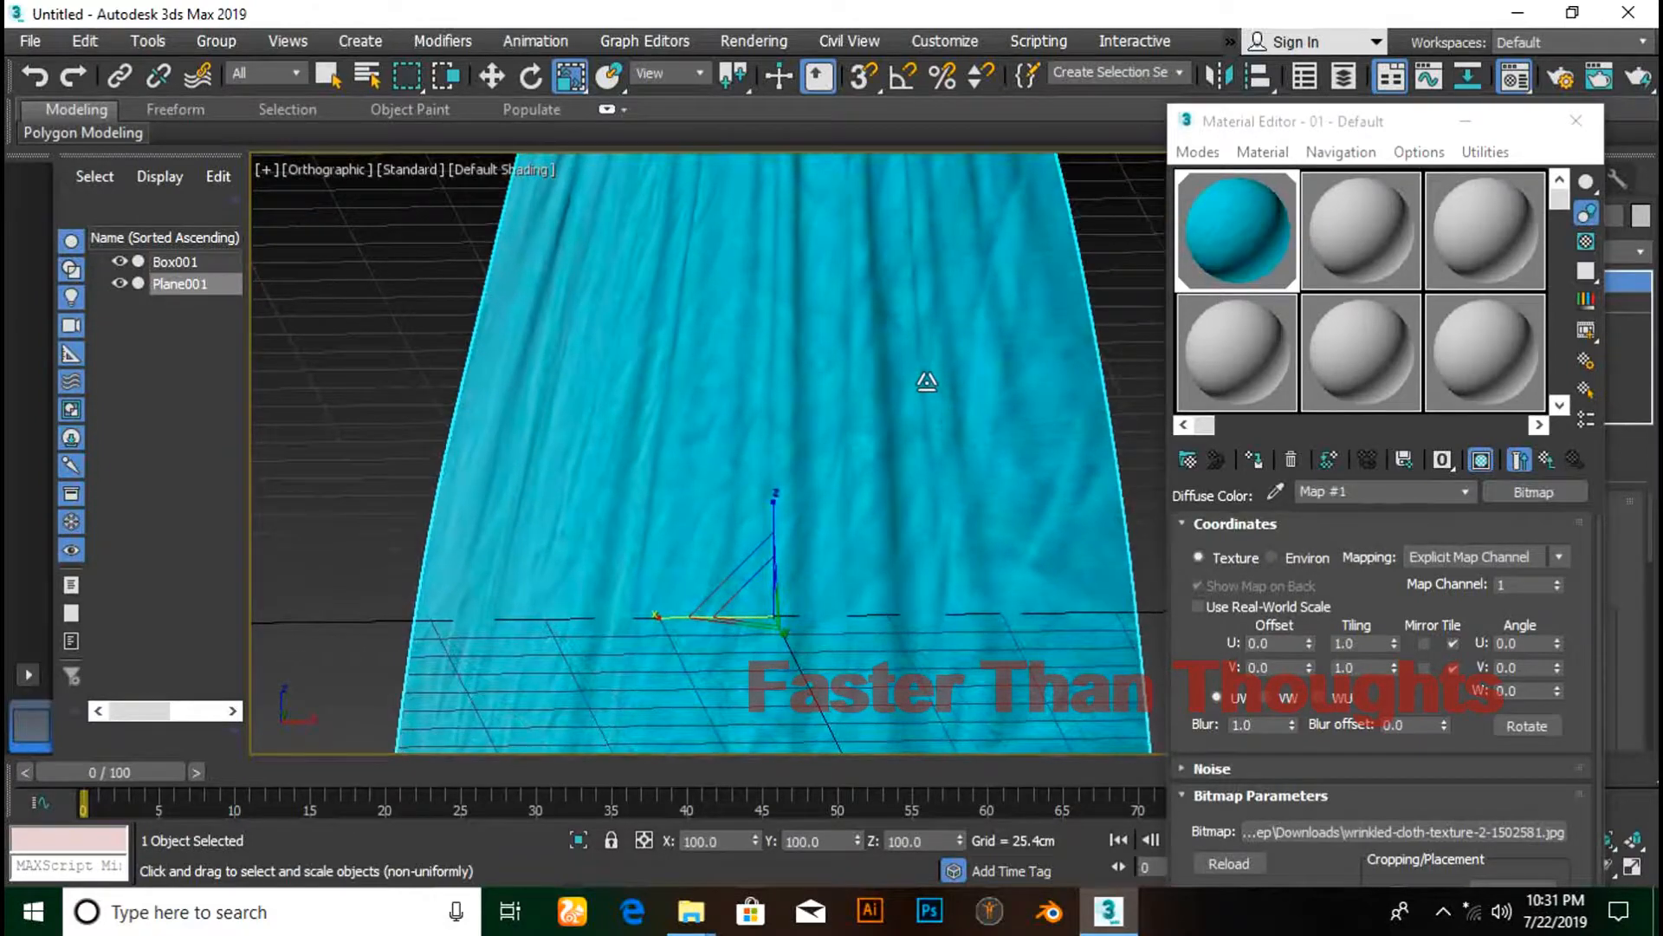
{"action": "middle_click_drag", "start_coordinate": [928, 379], "coordinate": [873, 586], "text": "alt"}
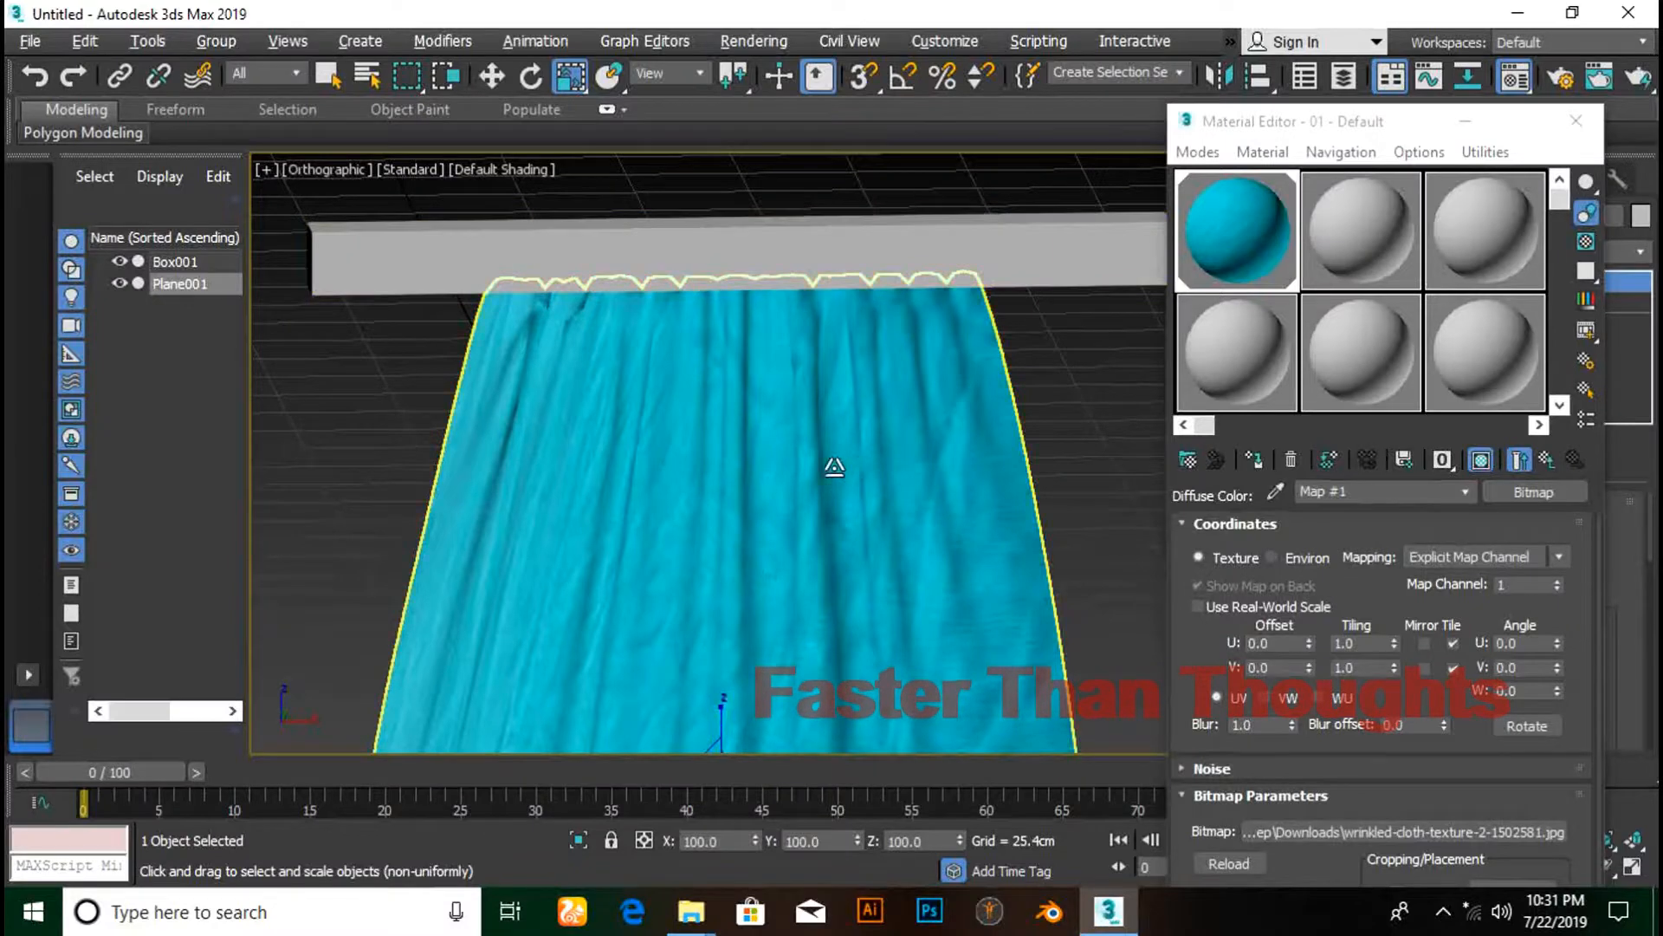
{"action": "middle_click_drag", "start_coordinate": [832, 465], "coordinate": [482, 487], "text": "alt"}
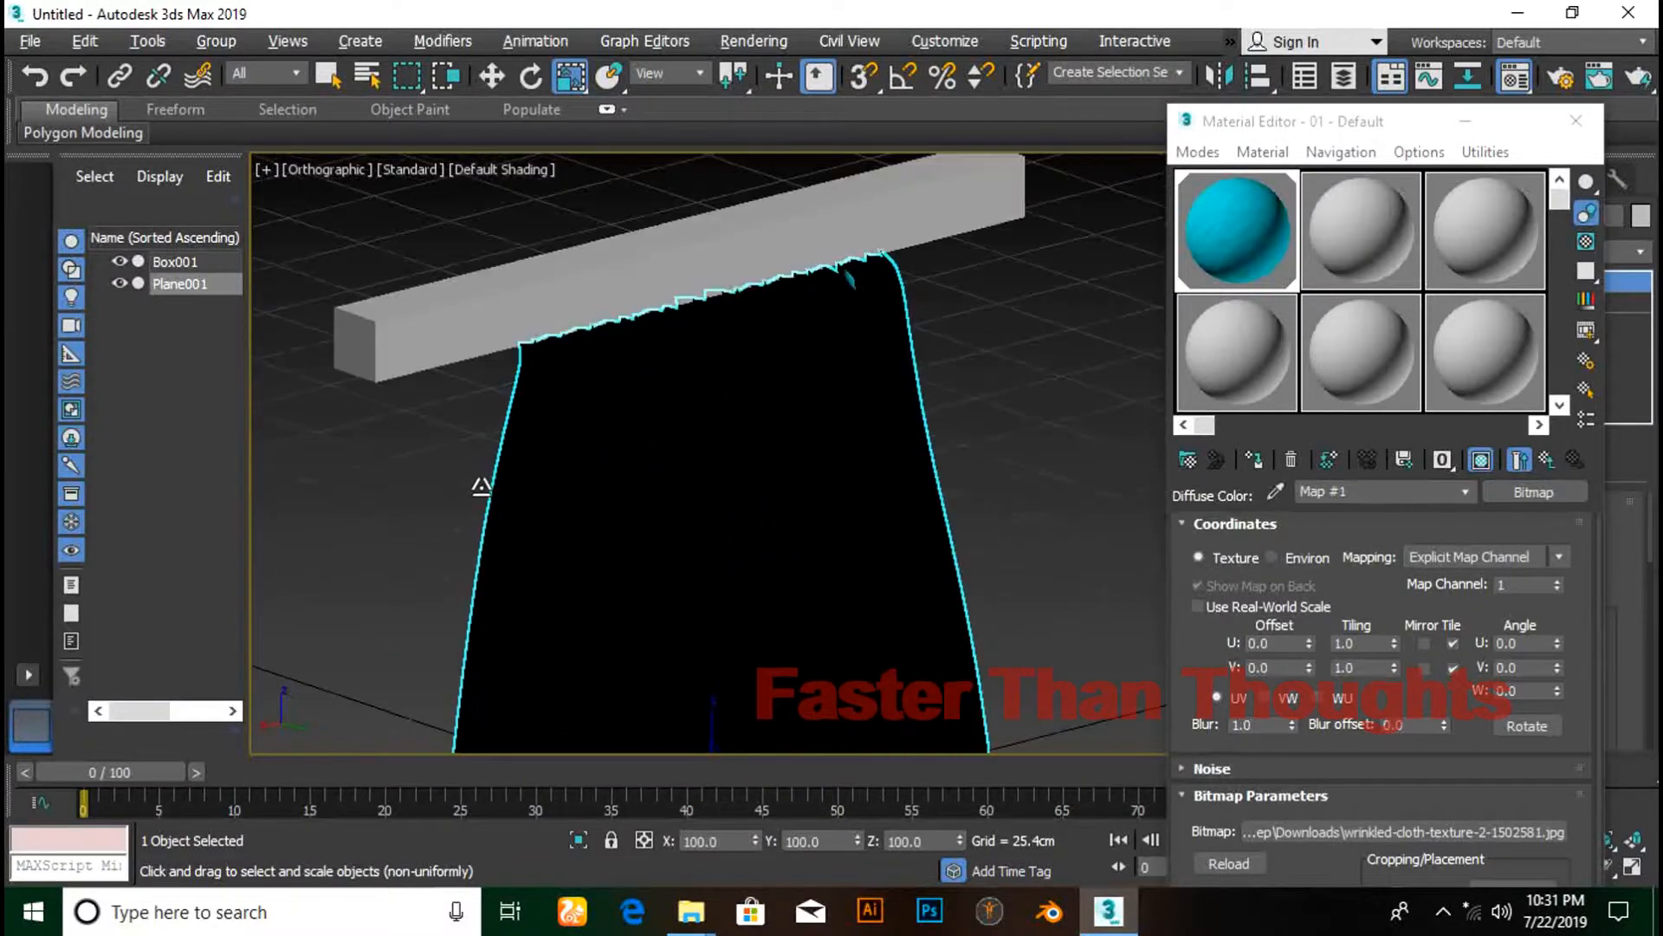
- Set the viewport lighting to two default lights and apply the settings
{"action": "left_click", "coordinate": [405, 170]}
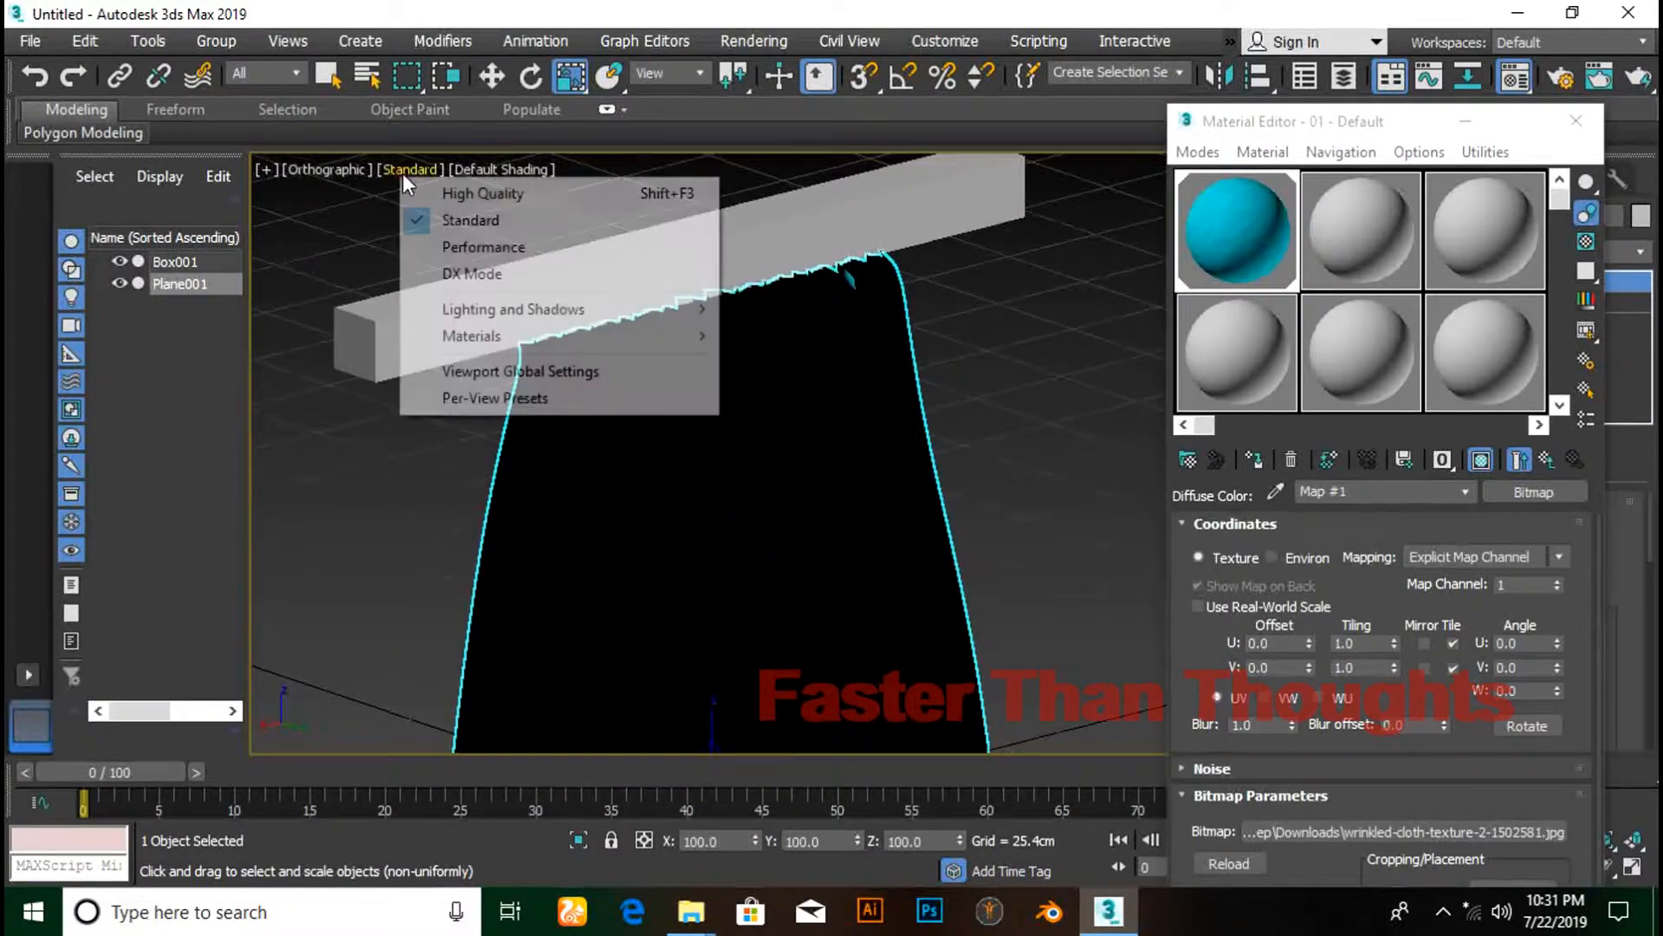
{"action": "left_click", "coordinate": [475, 400]}
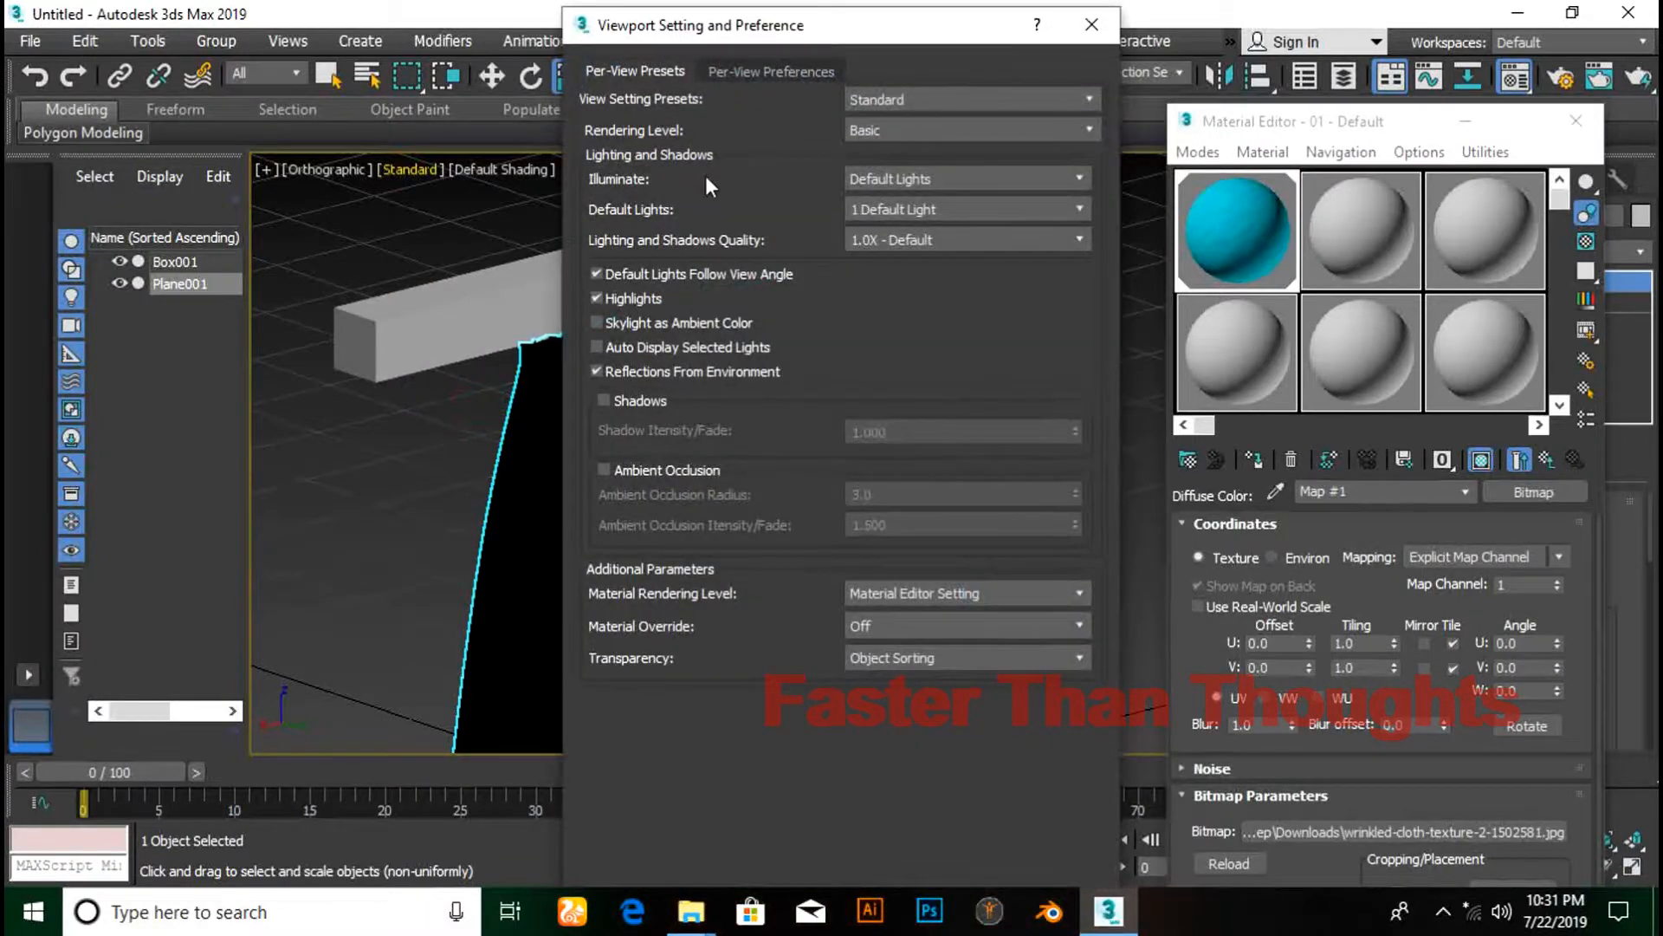
{"action": "left_click", "coordinate": [930, 208]}
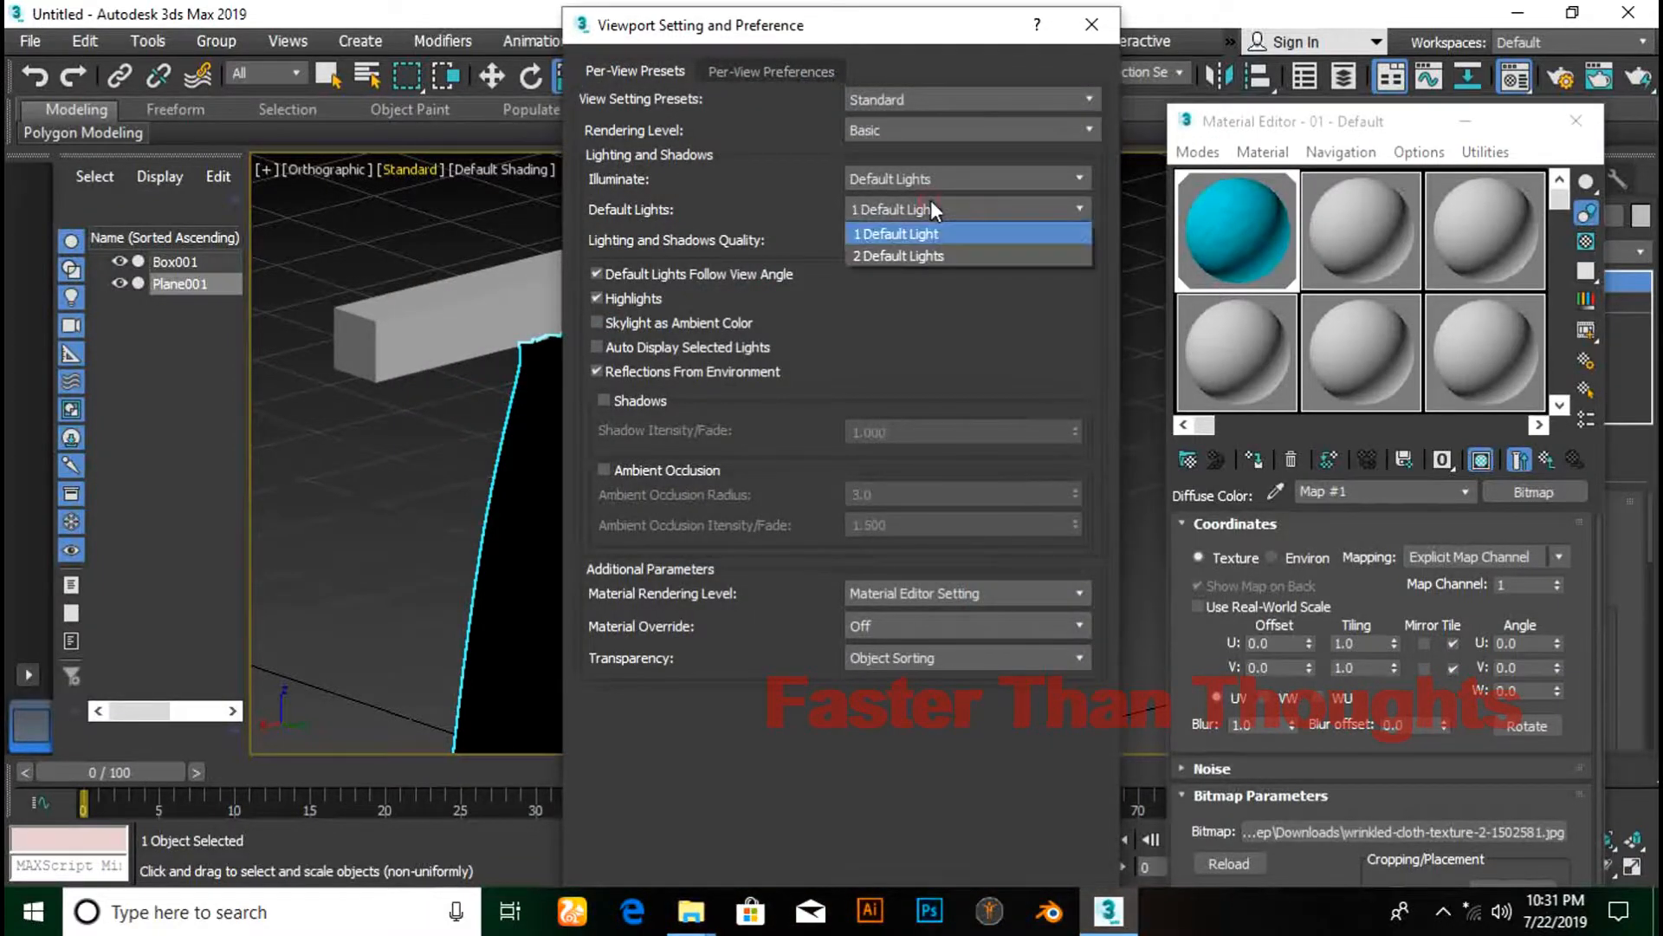
{"action": "left_click", "coordinate": [919, 257]}
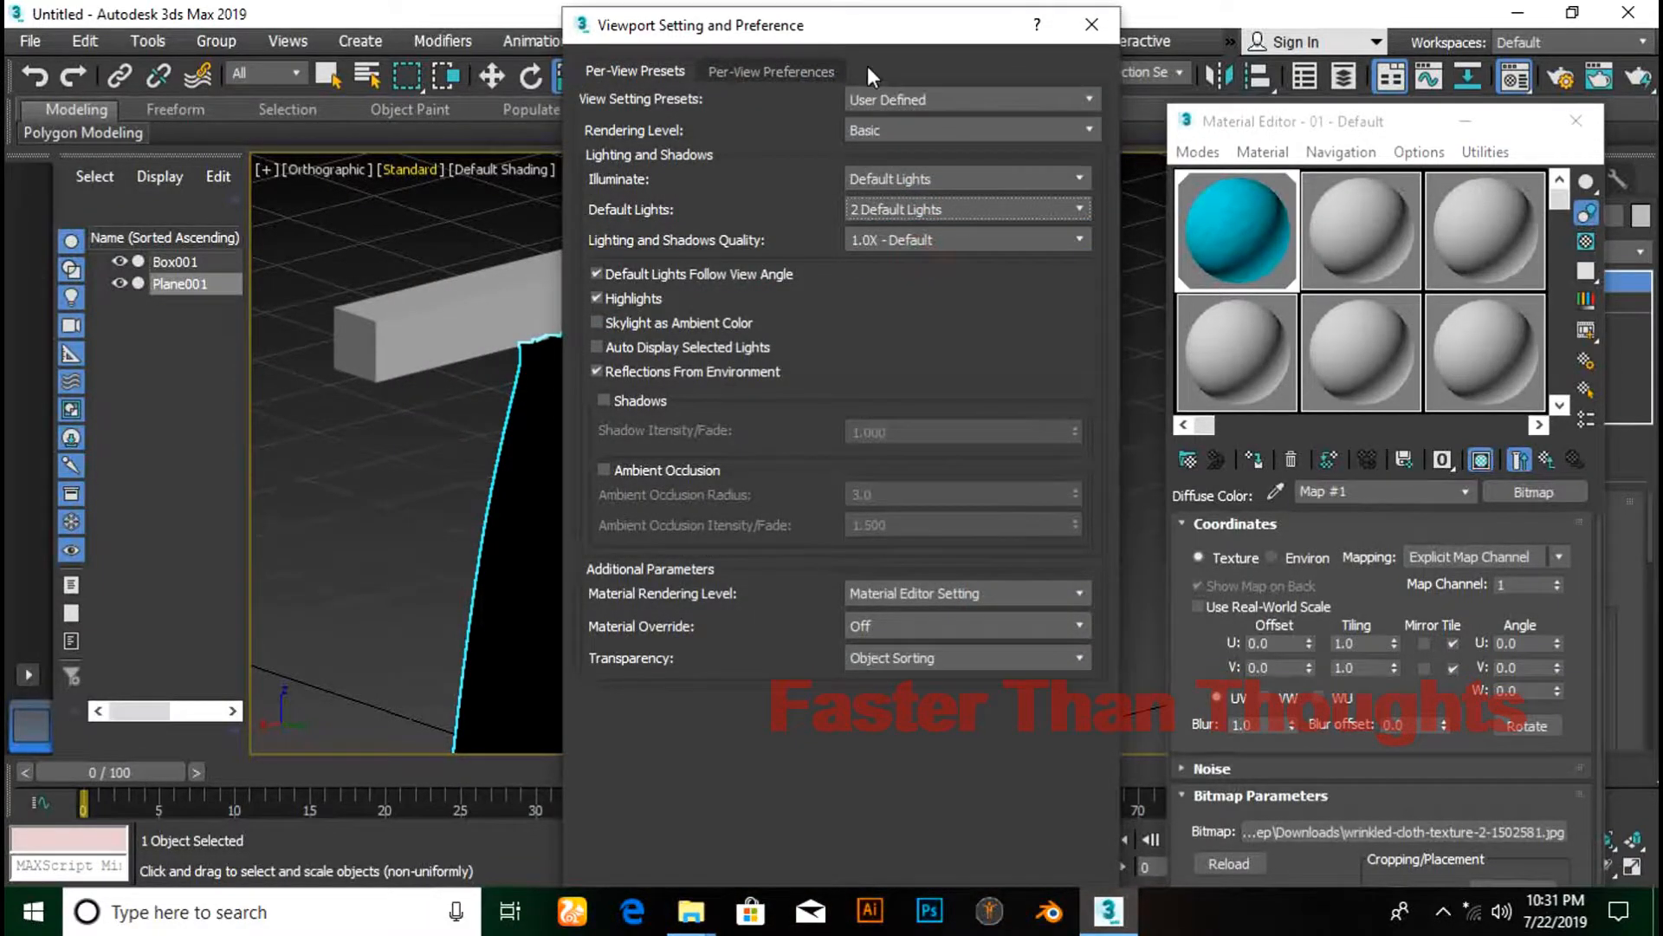
{"action": "mouse_move", "coordinate": [872, 22]}
{"action": "left_mouse_down"}
{"action": "mouse_move", "coordinate": [873, 170]}
{"action": "mouse_move", "coordinate": [869, 37]}
{"action": "left_mouse_up"}
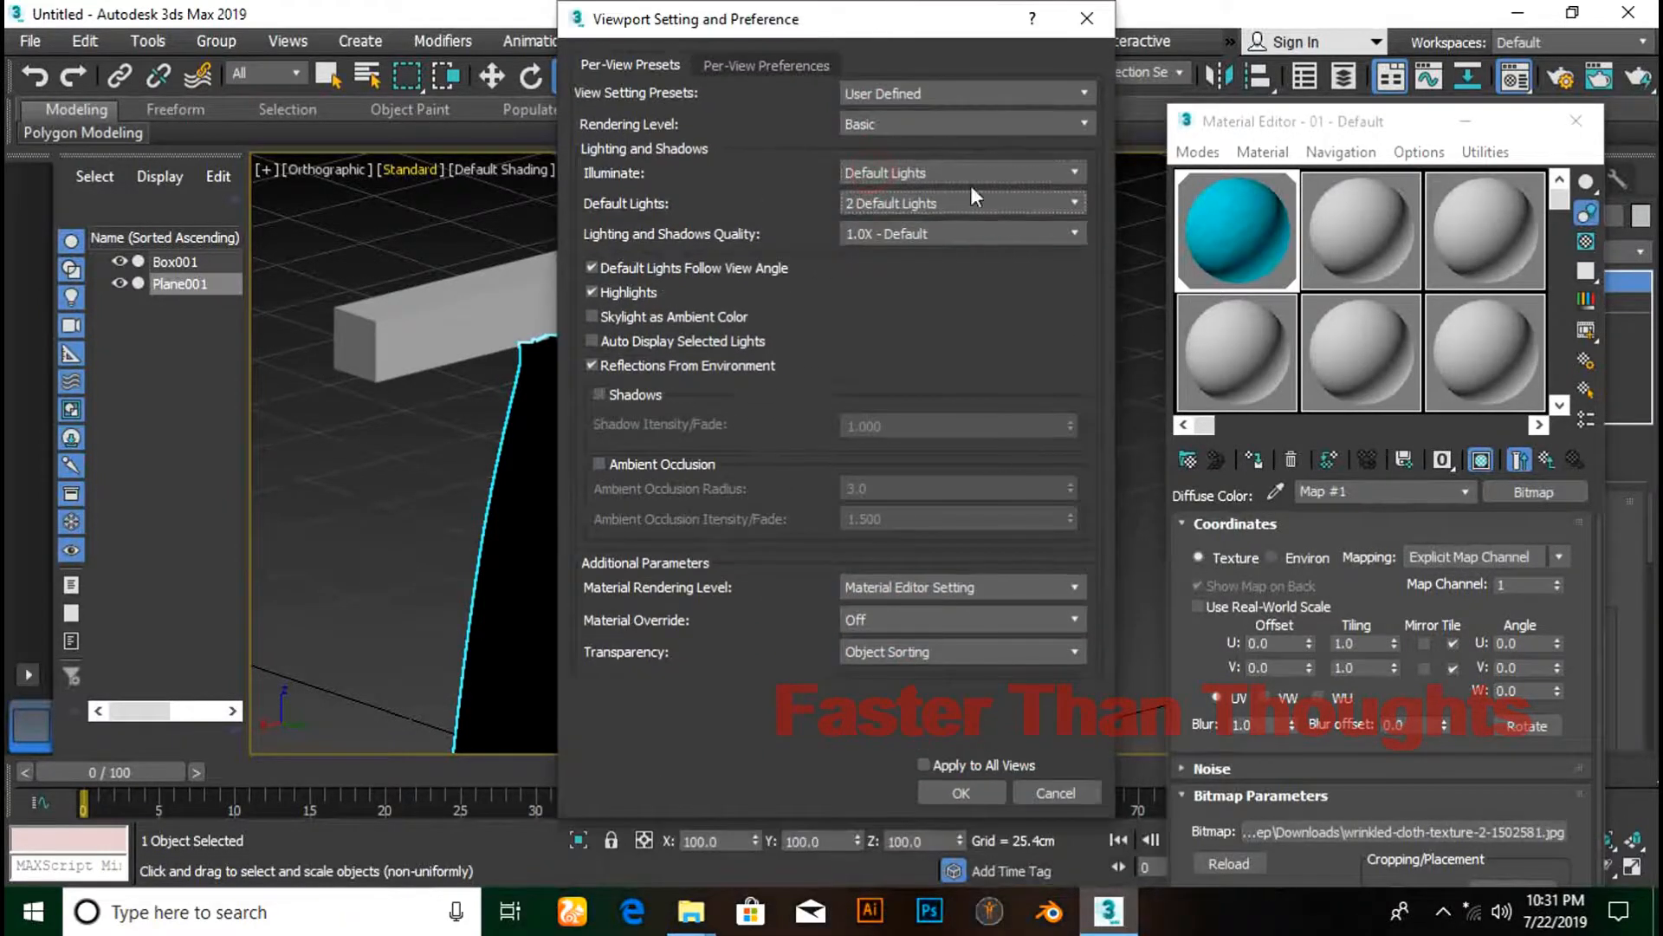
{"action": "left_click", "coordinate": [959, 793]}
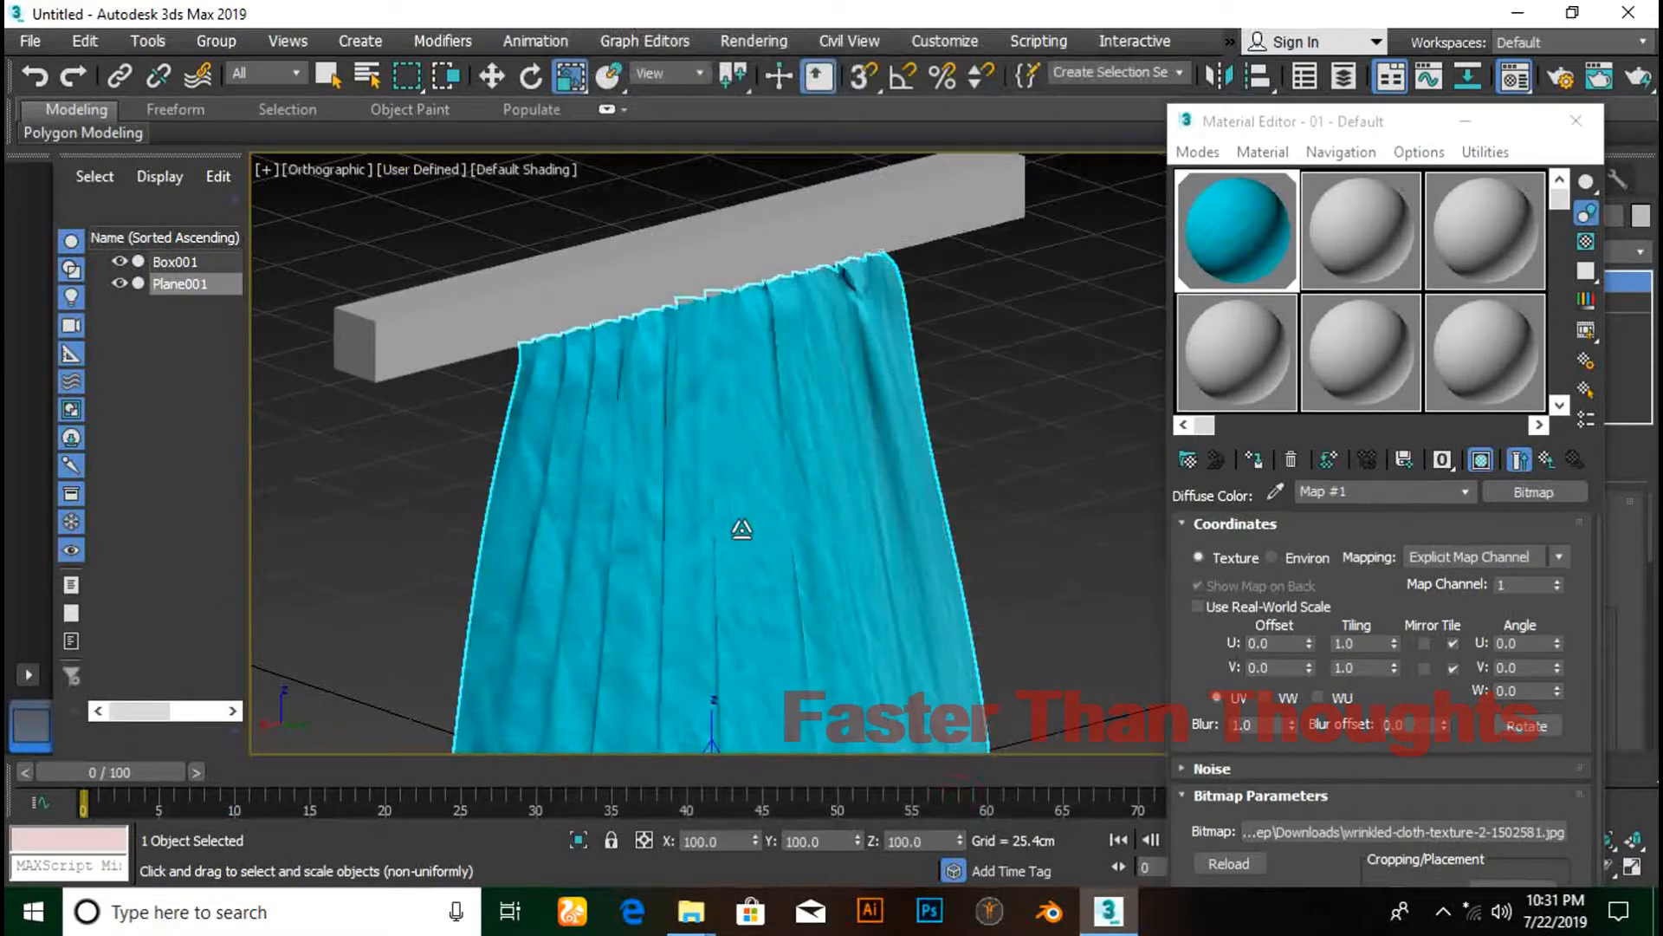
- Close the Material Editor and orbit to a steep side view of the curtain
{"action": "middle_click_drag", "start_coordinate": [741, 528], "coordinate": [1080, 505], "text": "alt"}
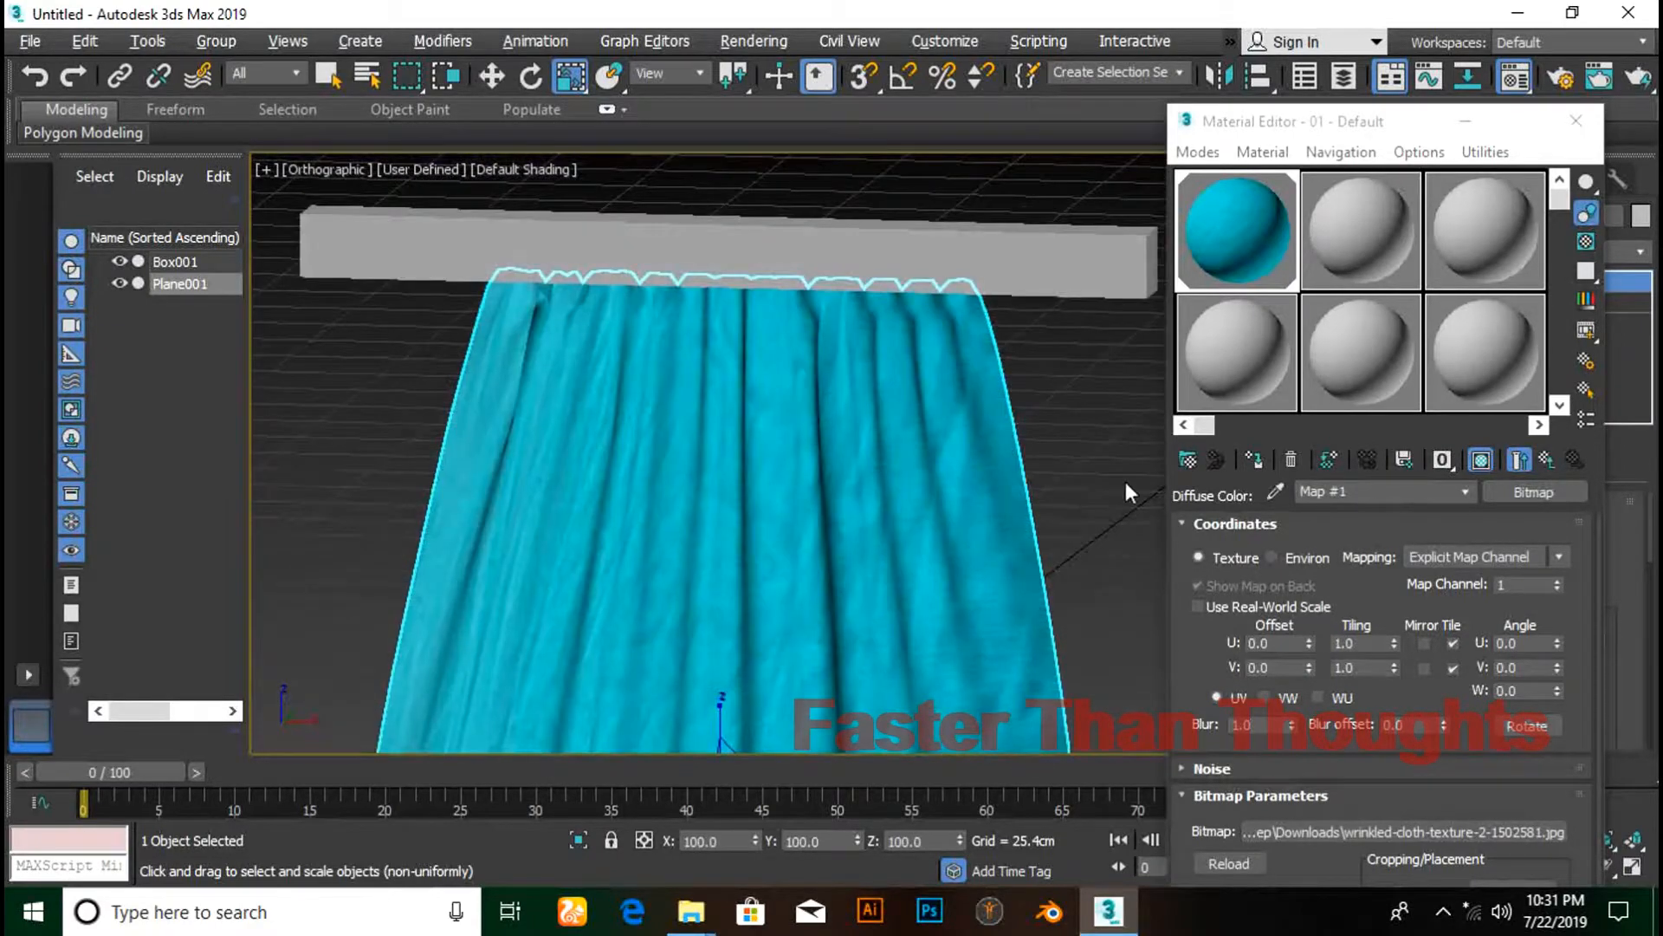
{"action": "left_click", "coordinate": [1576, 120]}
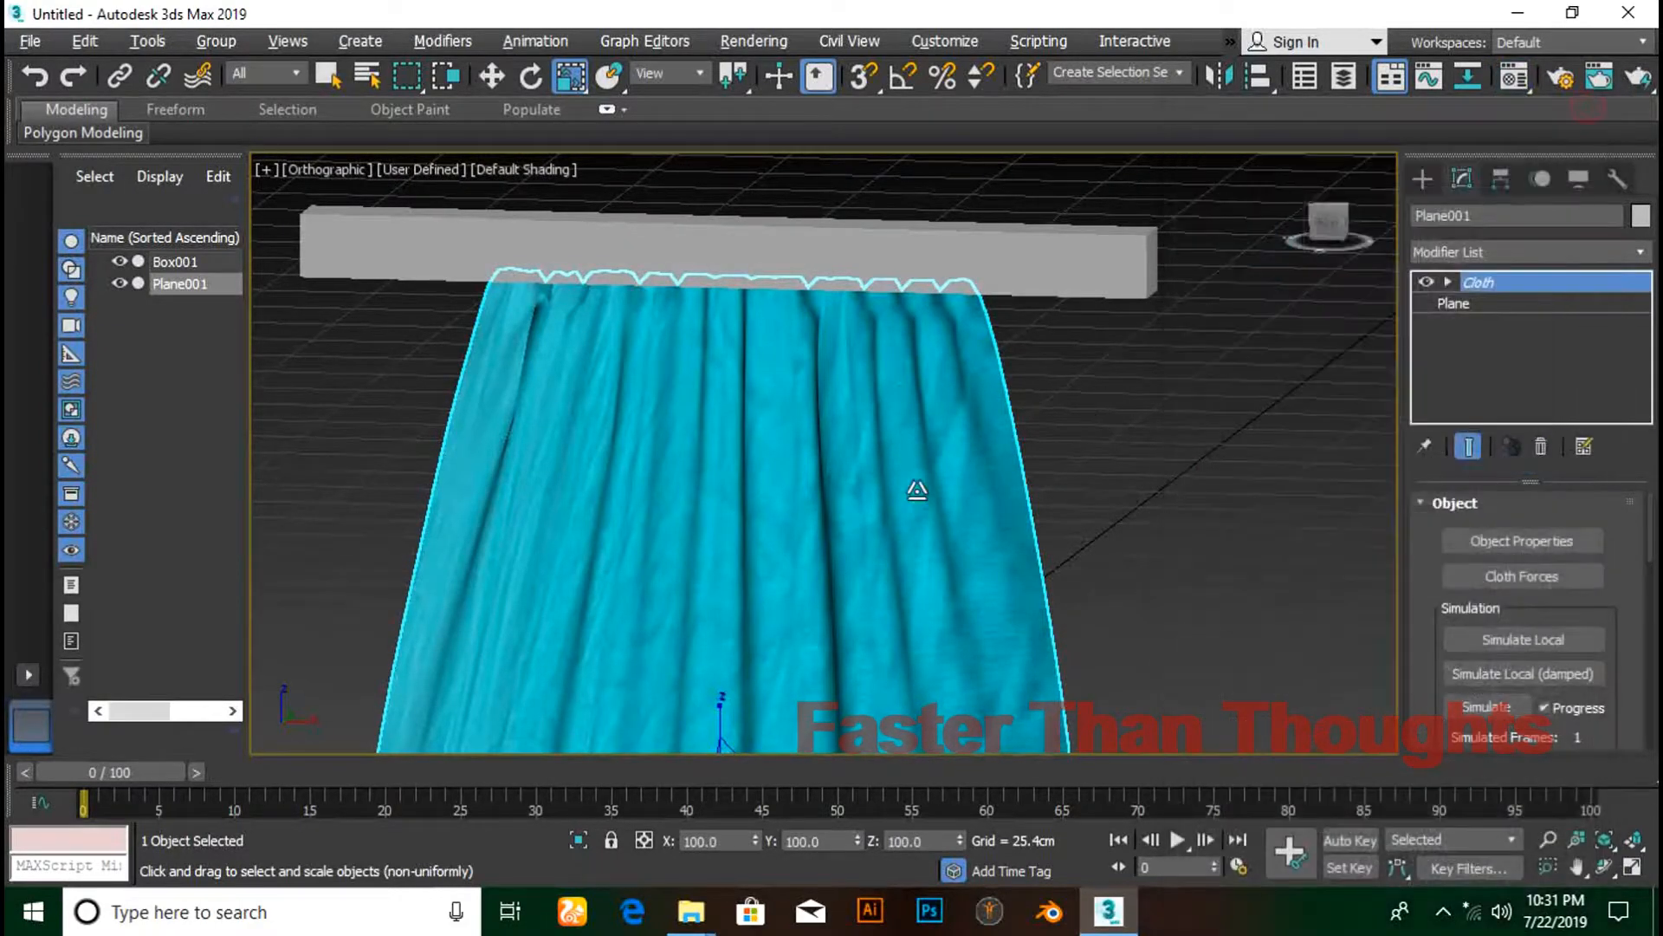
{"action": "middle_click_drag", "start_coordinate": [1011, 482], "coordinate": [779, 510], "text": "alt"}
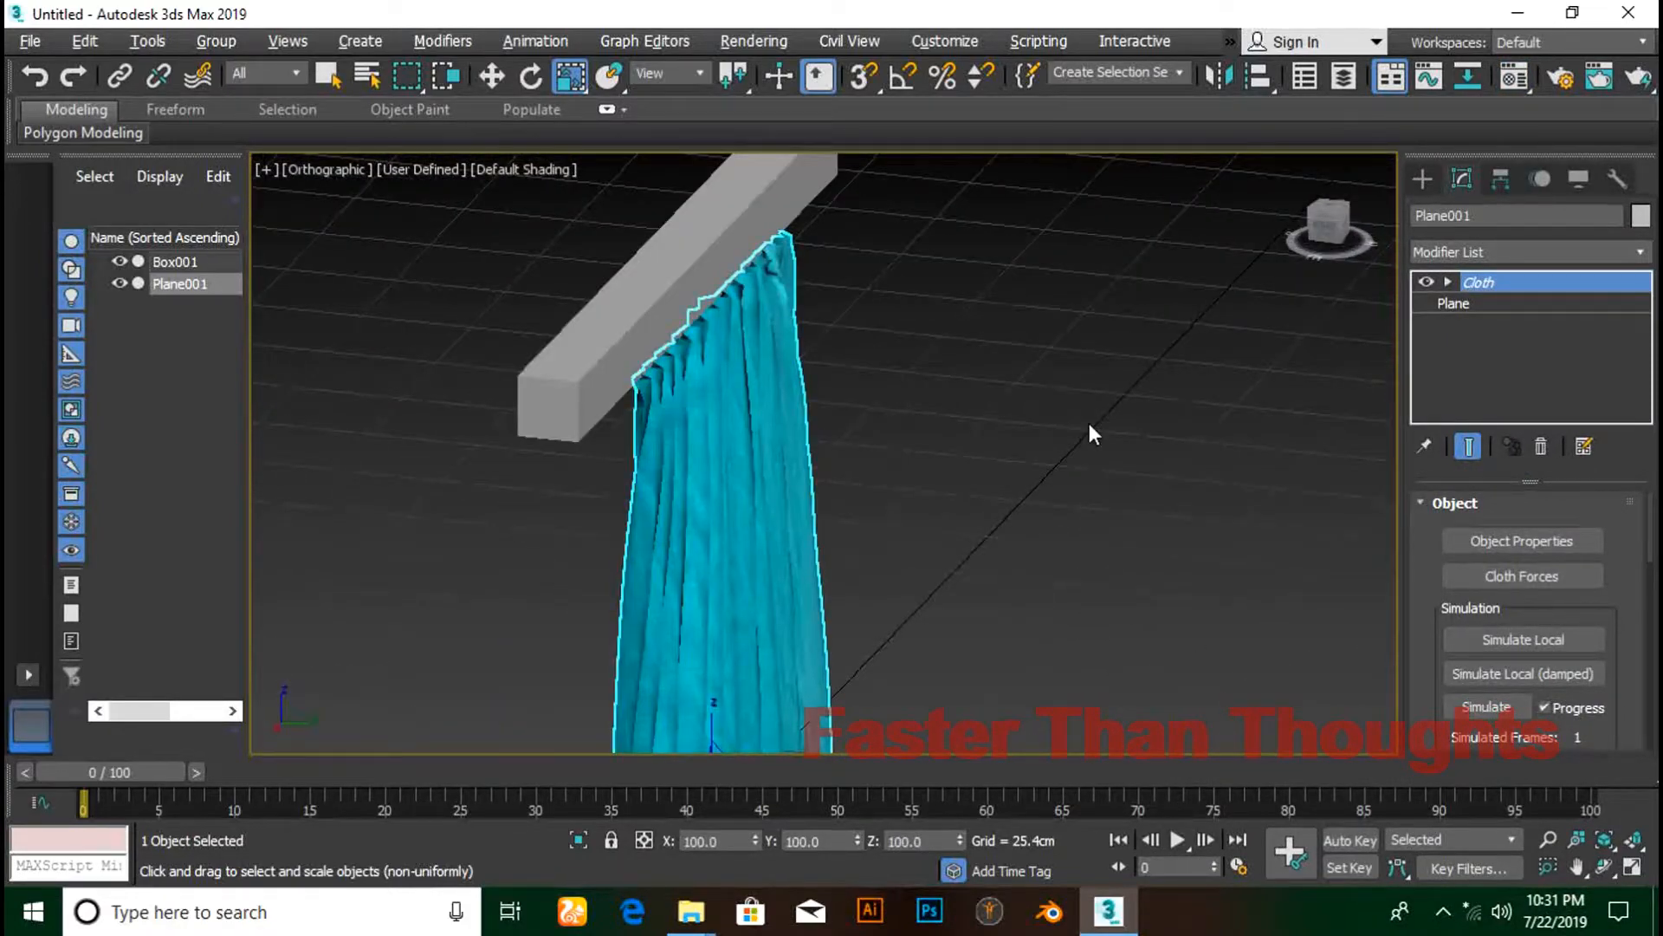
- Create a Wind space warp beside the curtain
{"action": "left_click", "coordinate": [1423, 179]}
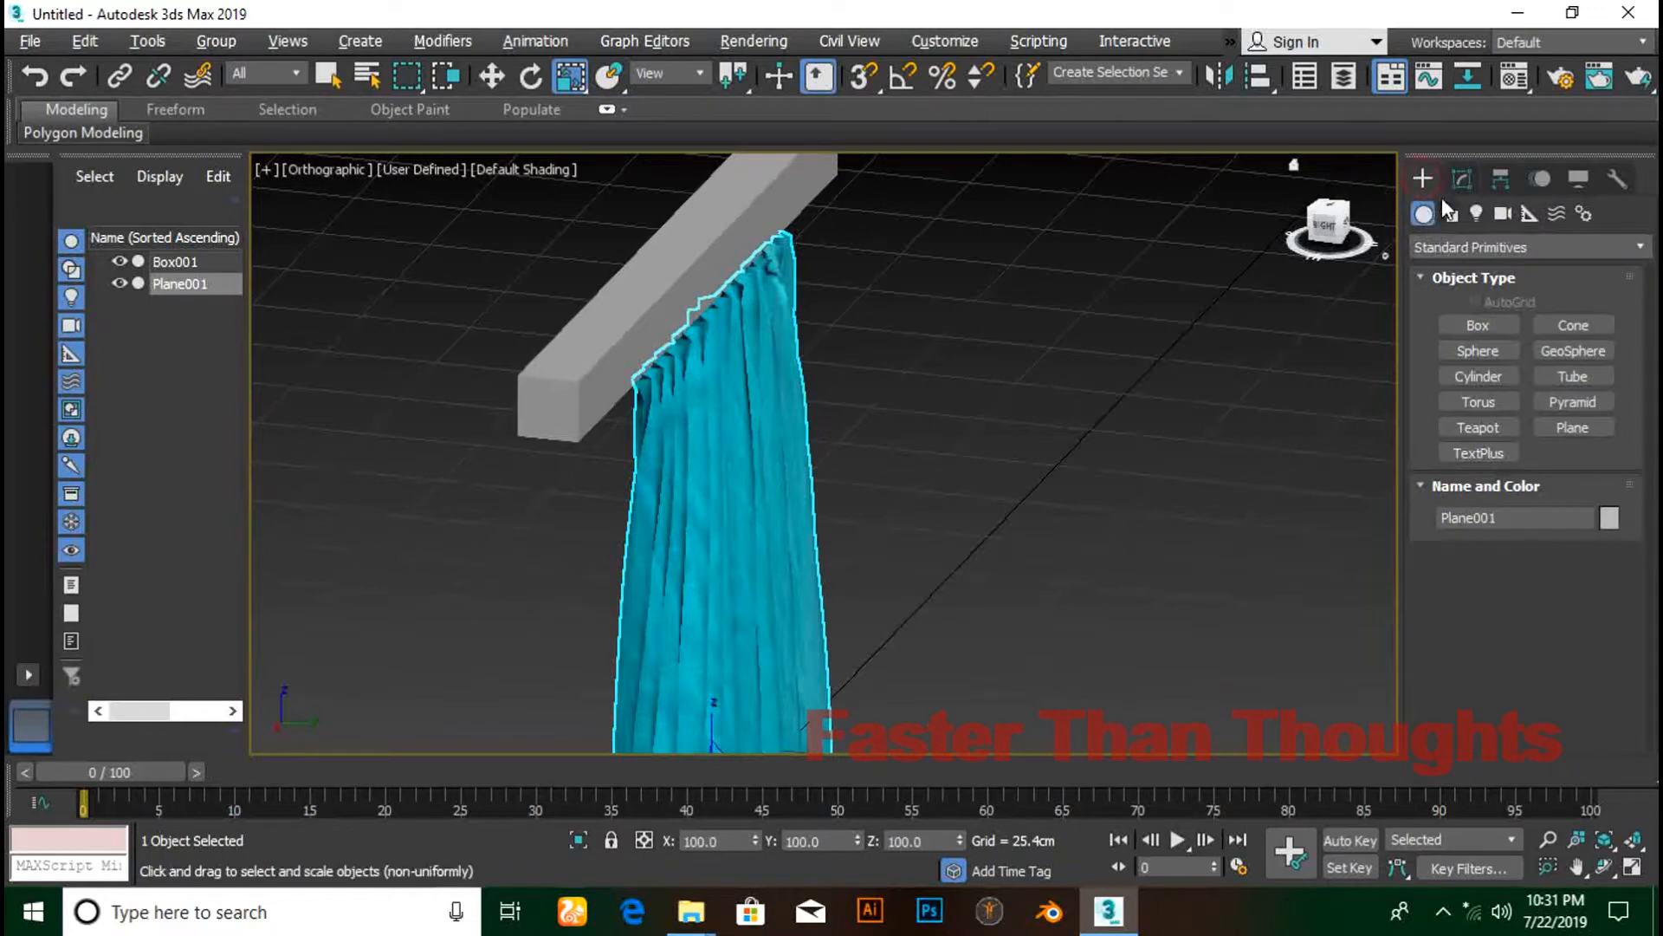
{"action": "left_click", "coordinate": [1556, 213]}
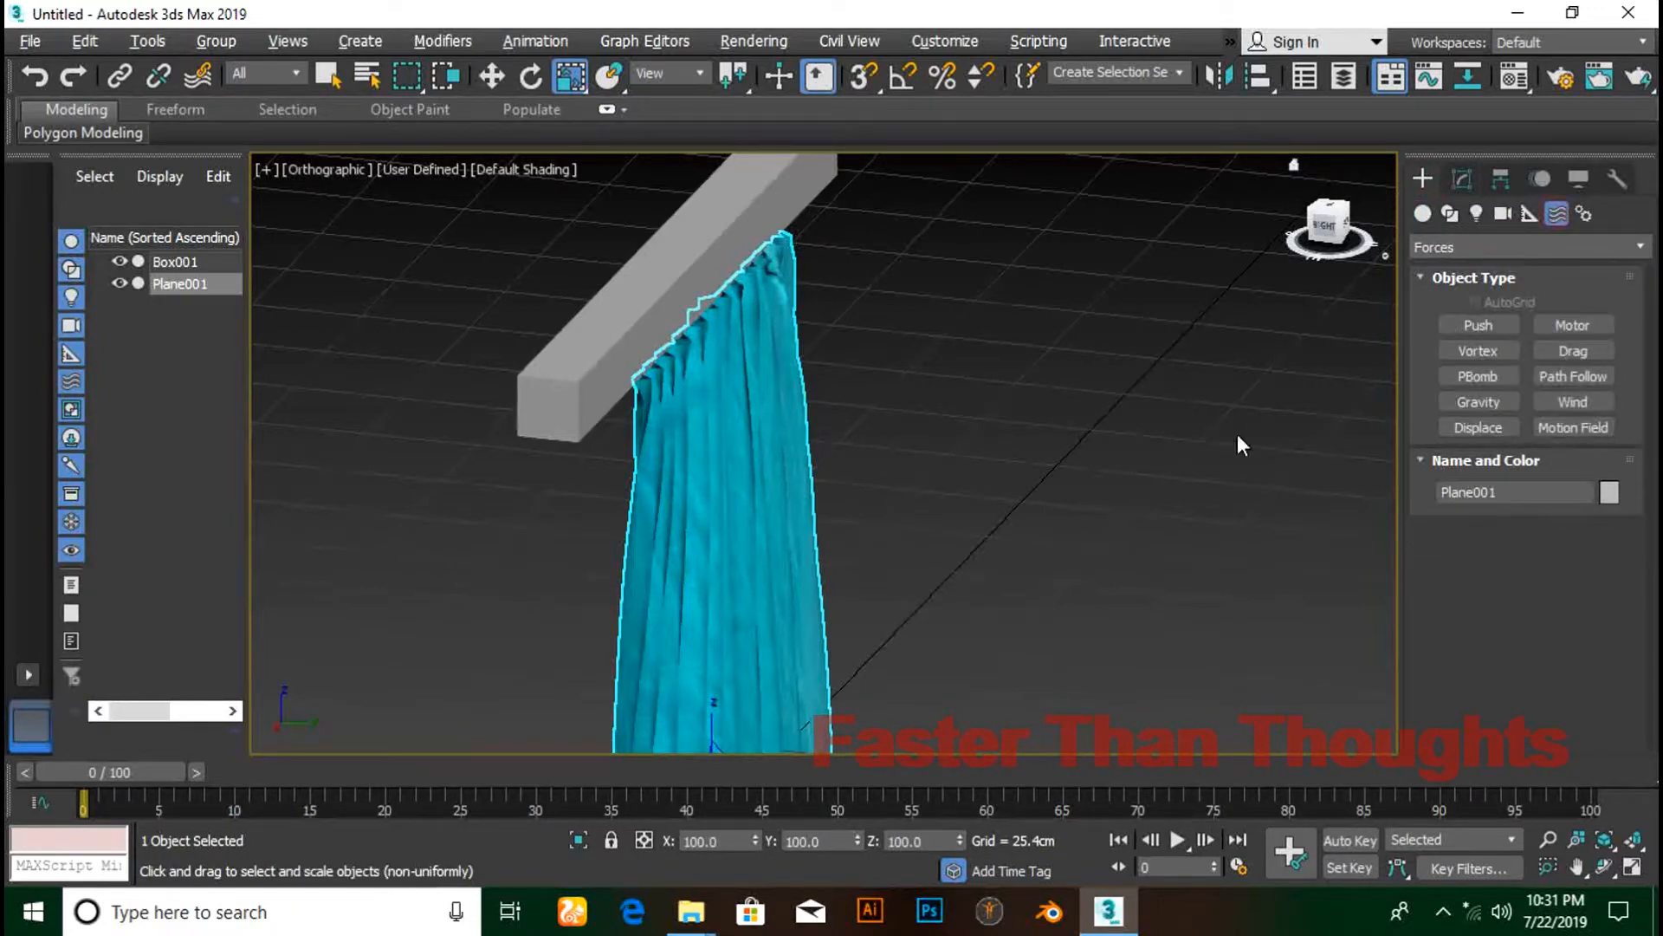
{"action": "left_click", "coordinate": [1572, 401]}
{"action": "left_click_drag", "start_coordinate": [995, 572], "coordinate": [1077, 630]}
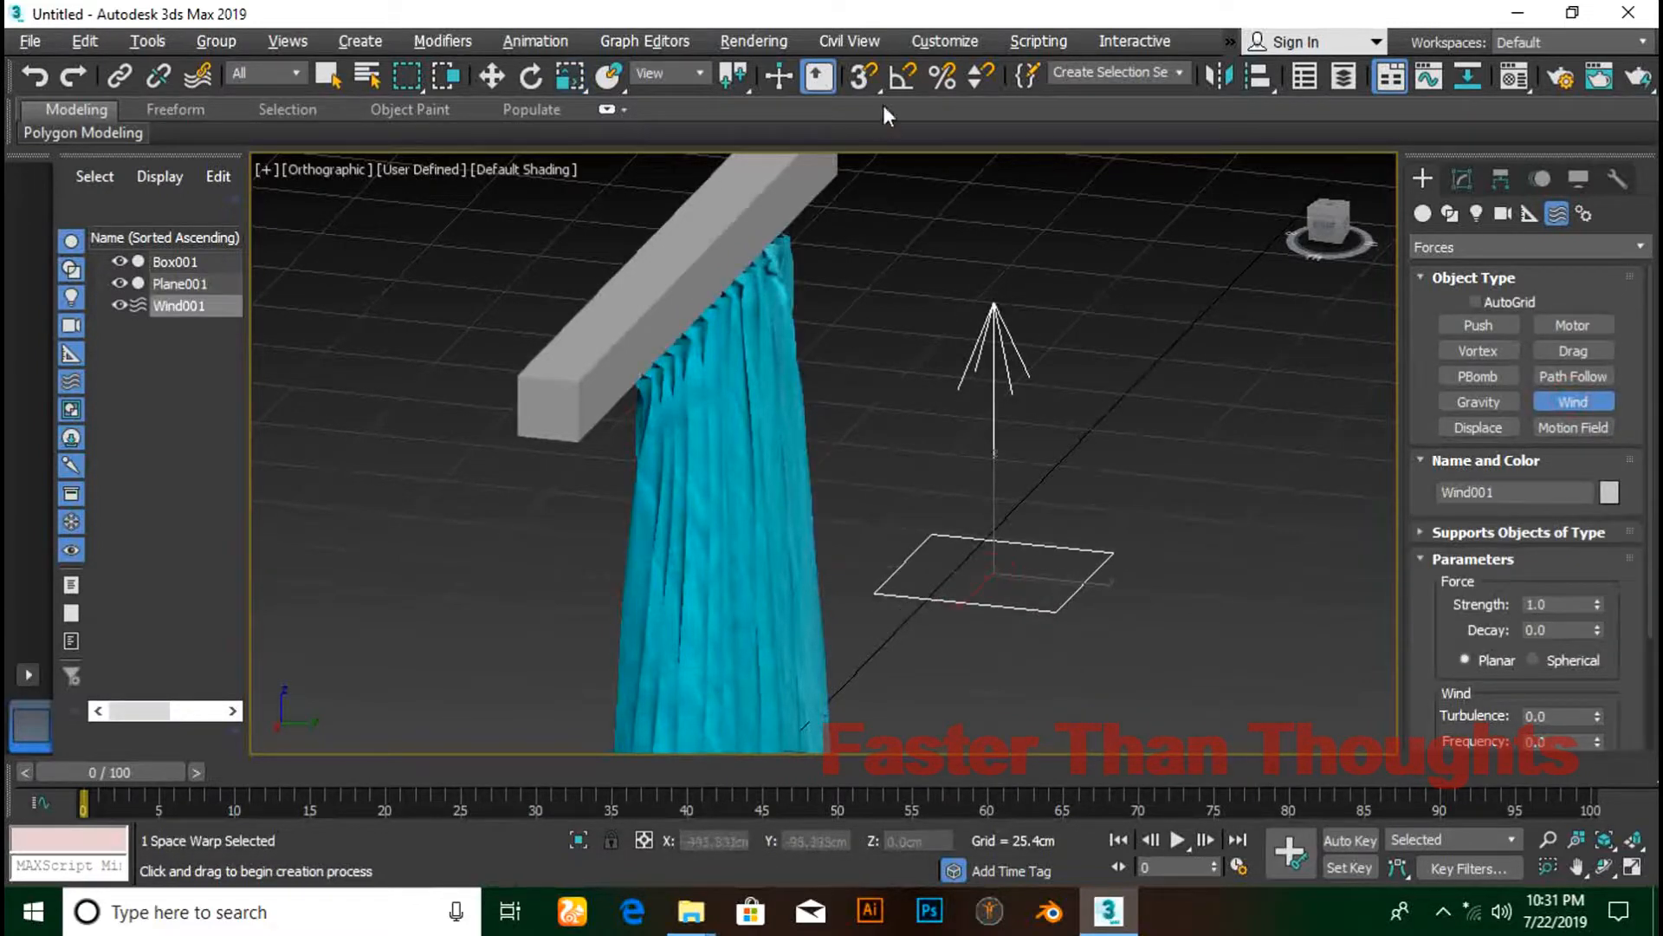
- Set angle snap to 90, enable it, and rotate the Wind 90 degrees about X
{"action": "right_click", "coordinate": [893, 82]}
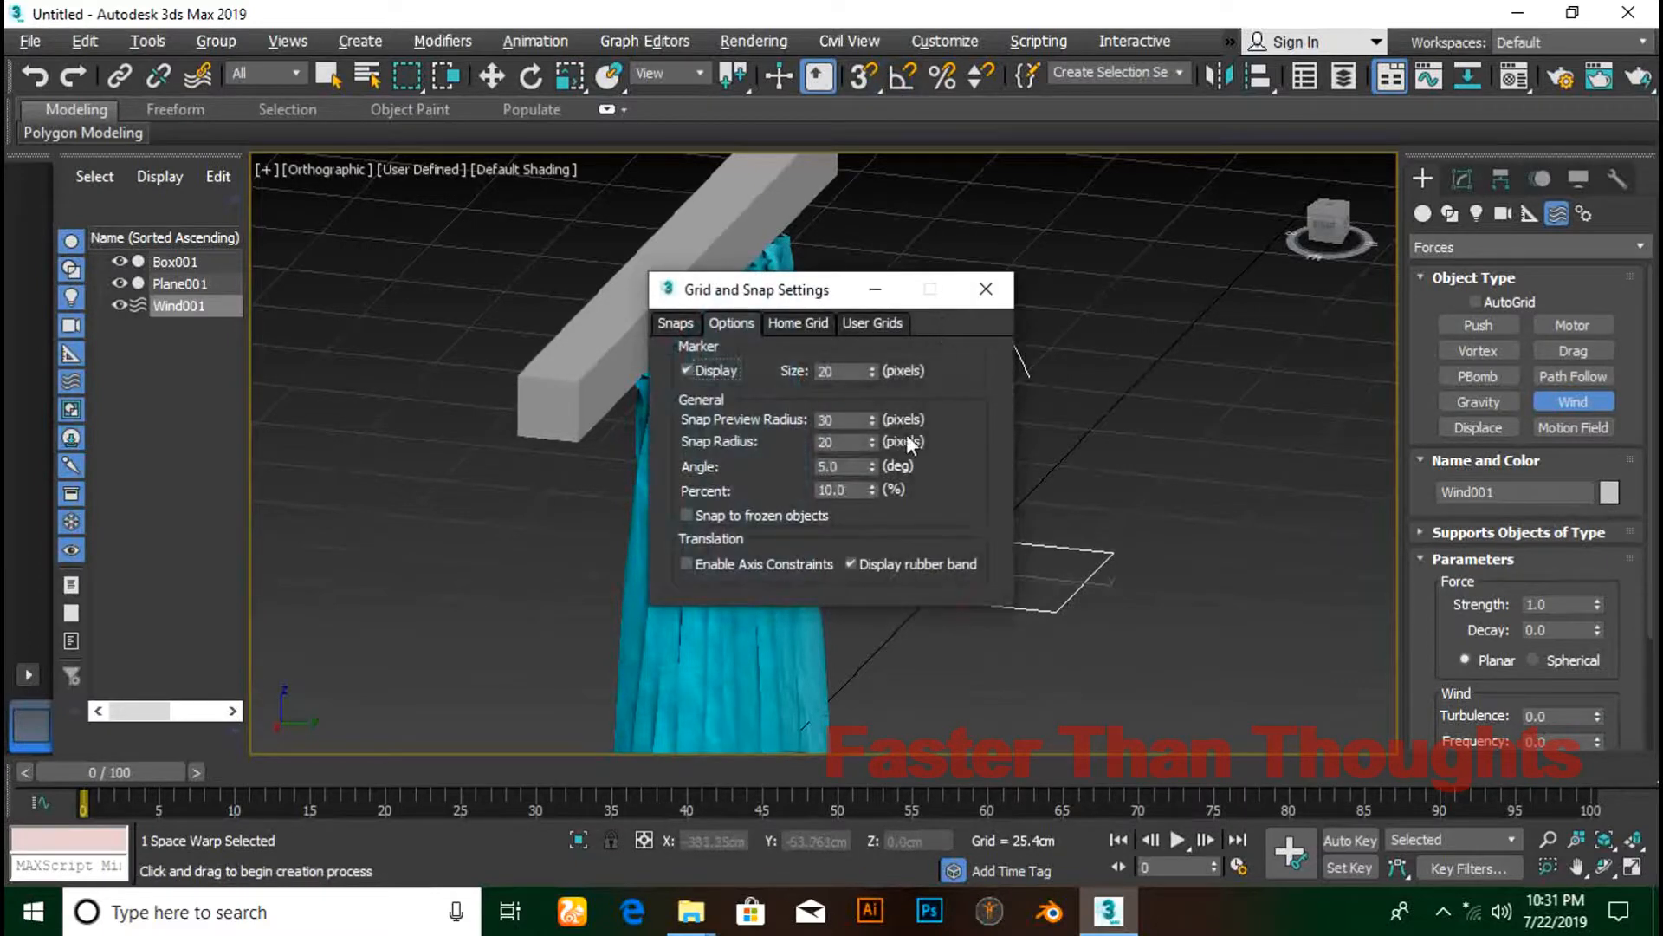
{"action": "left_click_drag", "start_coordinate": [849, 468], "coordinate": [802, 470]}
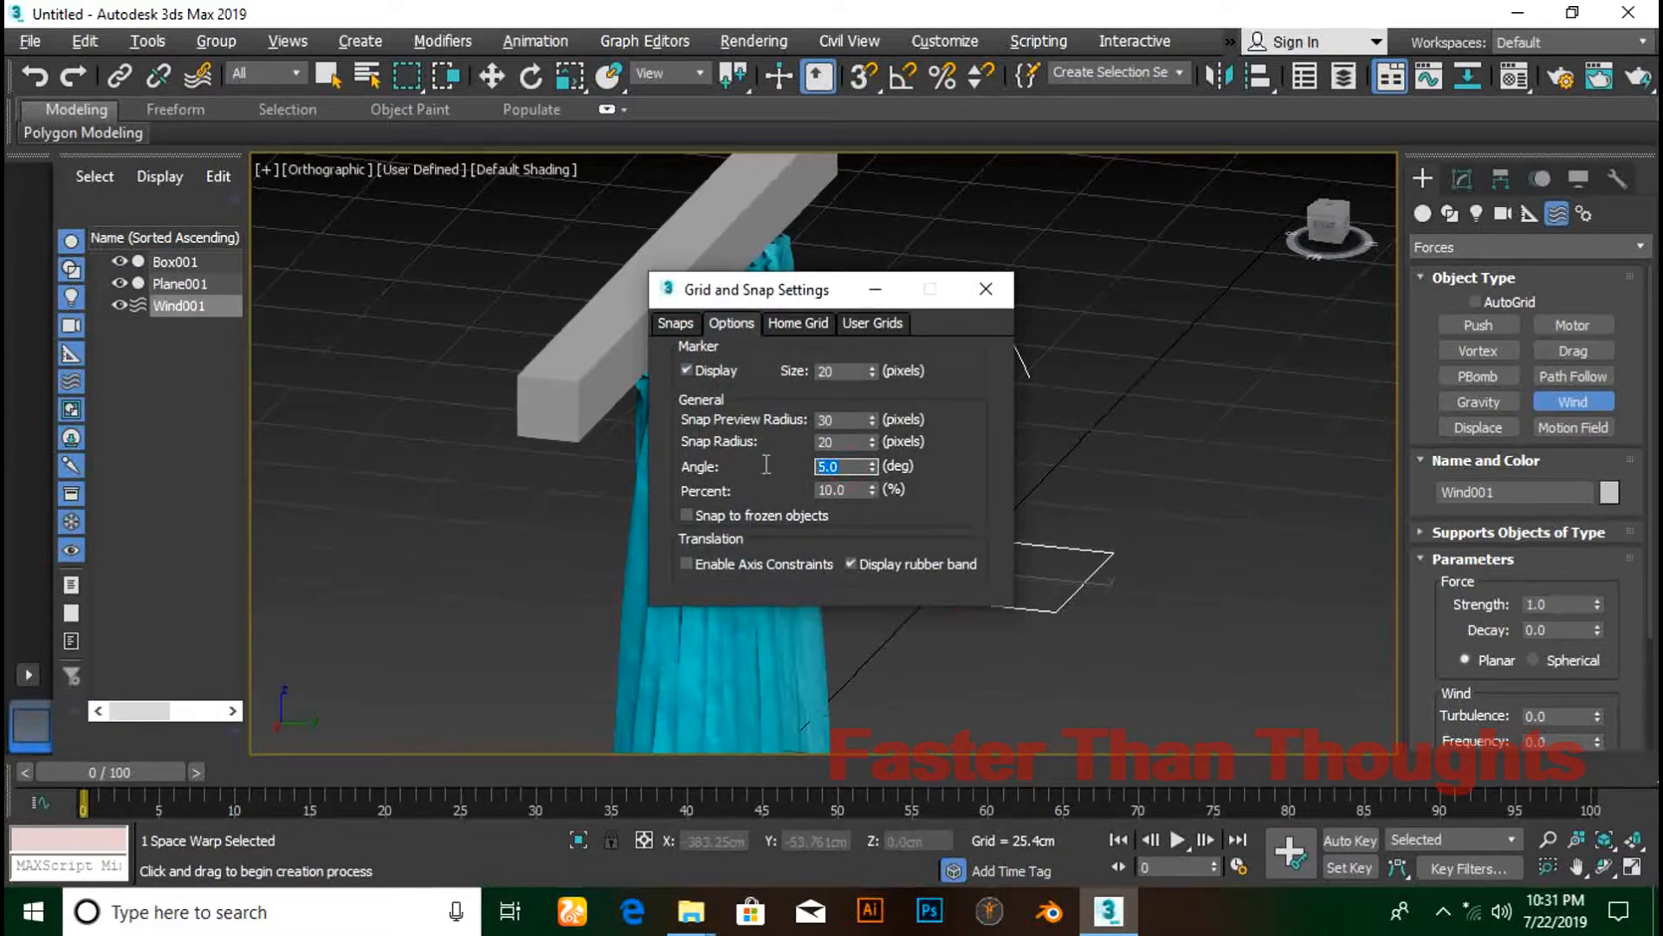
{"action": "left_click", "coordinate": [986, 289]}
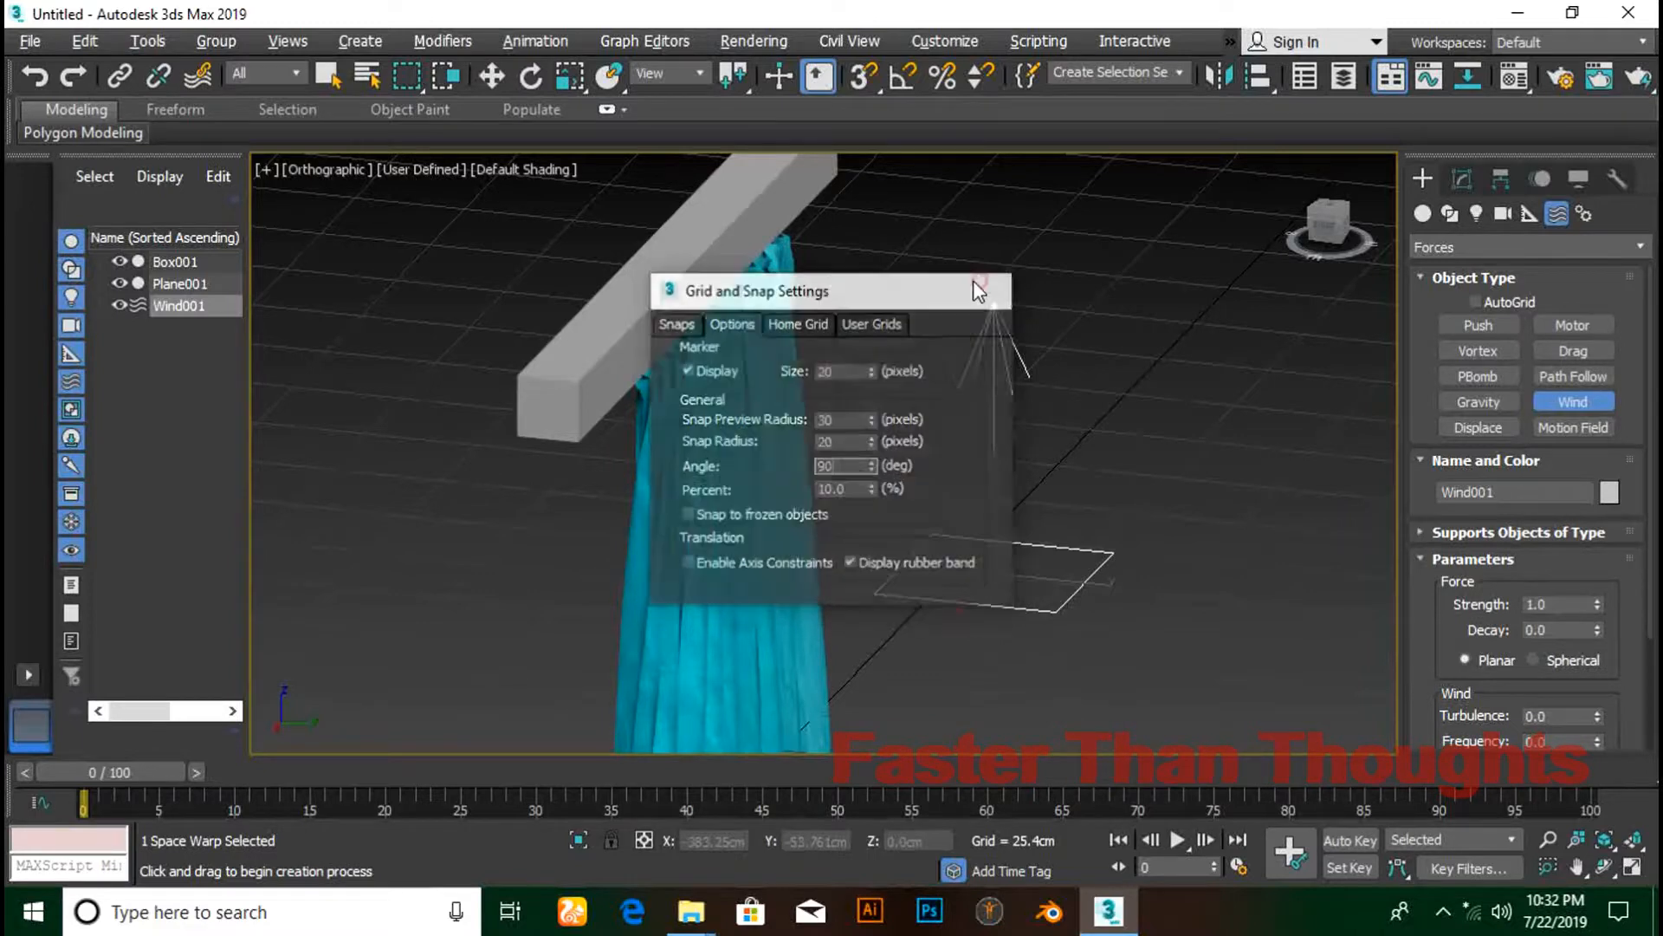
{"action": "left_click", "coordinate": [903, 78]}
{"action": "left_click", "coordinate": [526, 78]}
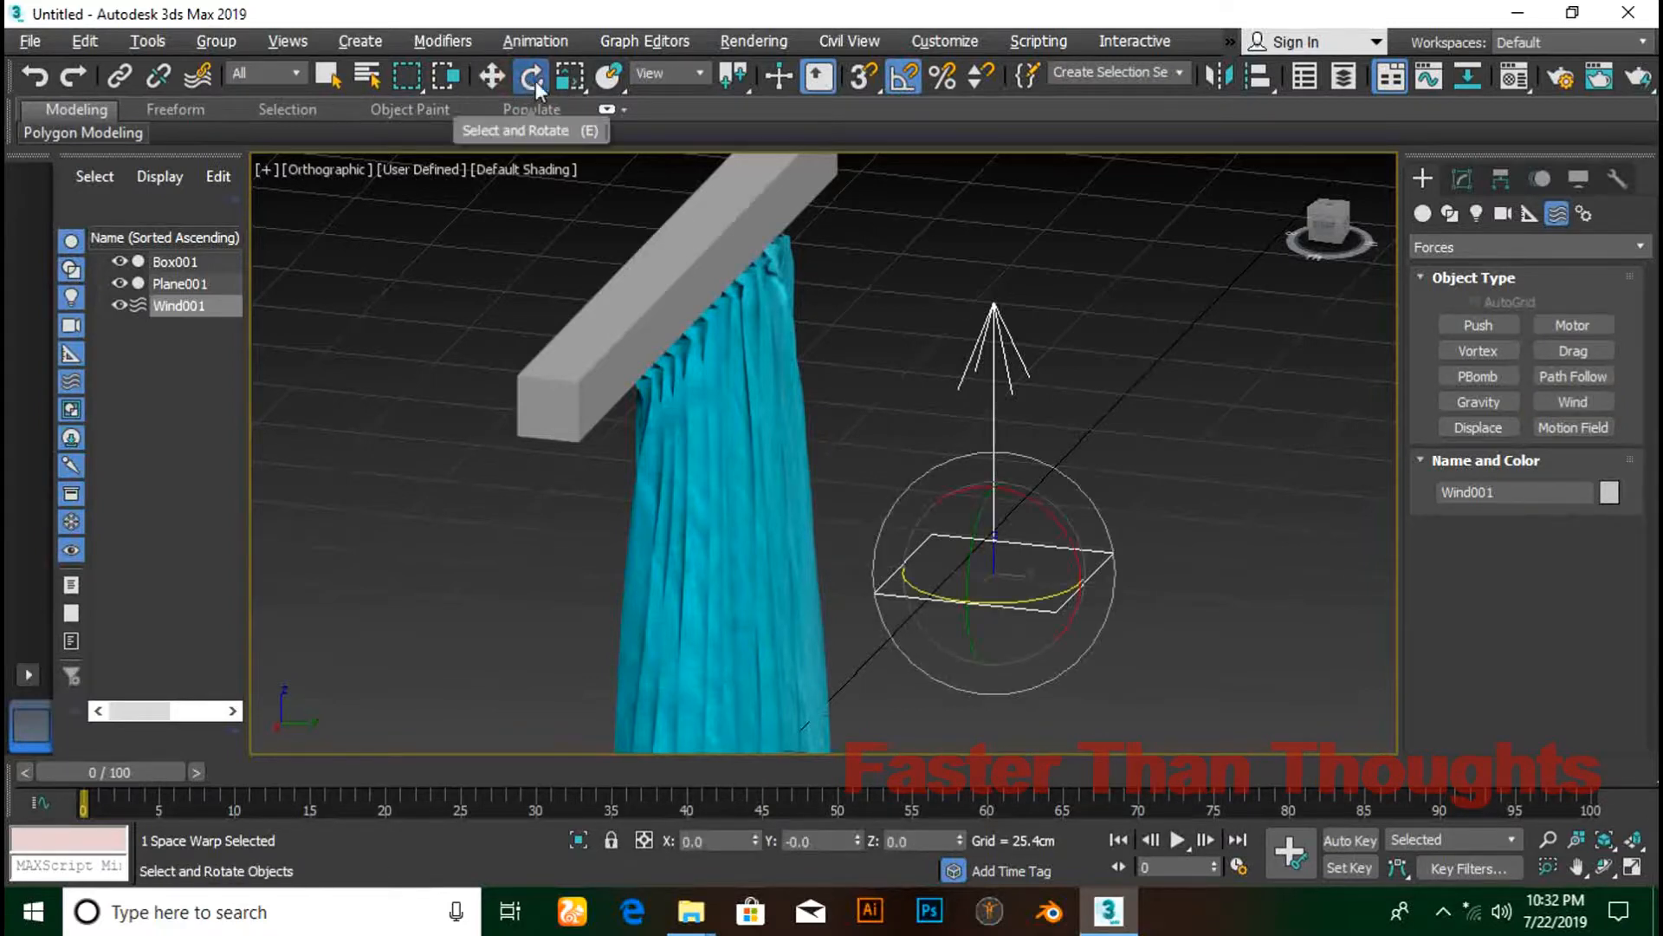
{"action": "left_click_drag", "start_coordinate": [995, 537], "coordinate": [1011, 493]}
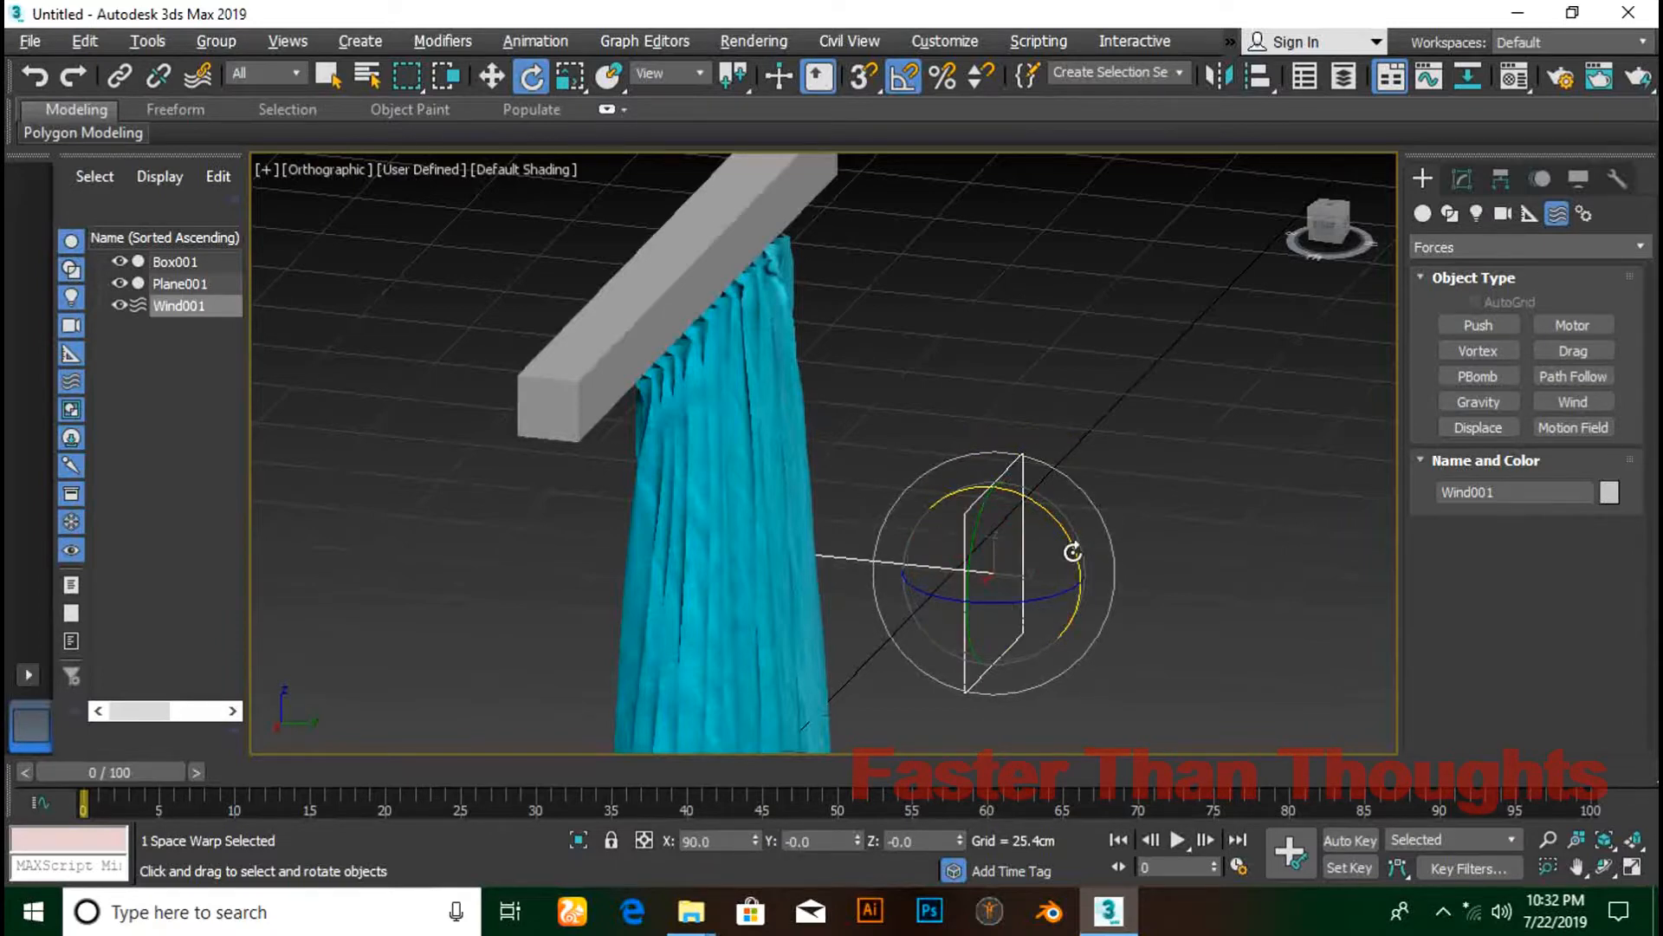
- Set the Wind's Strength to 3.0 and select the curtain
{"action": "left_click", "coordinate": [1471, 178]}
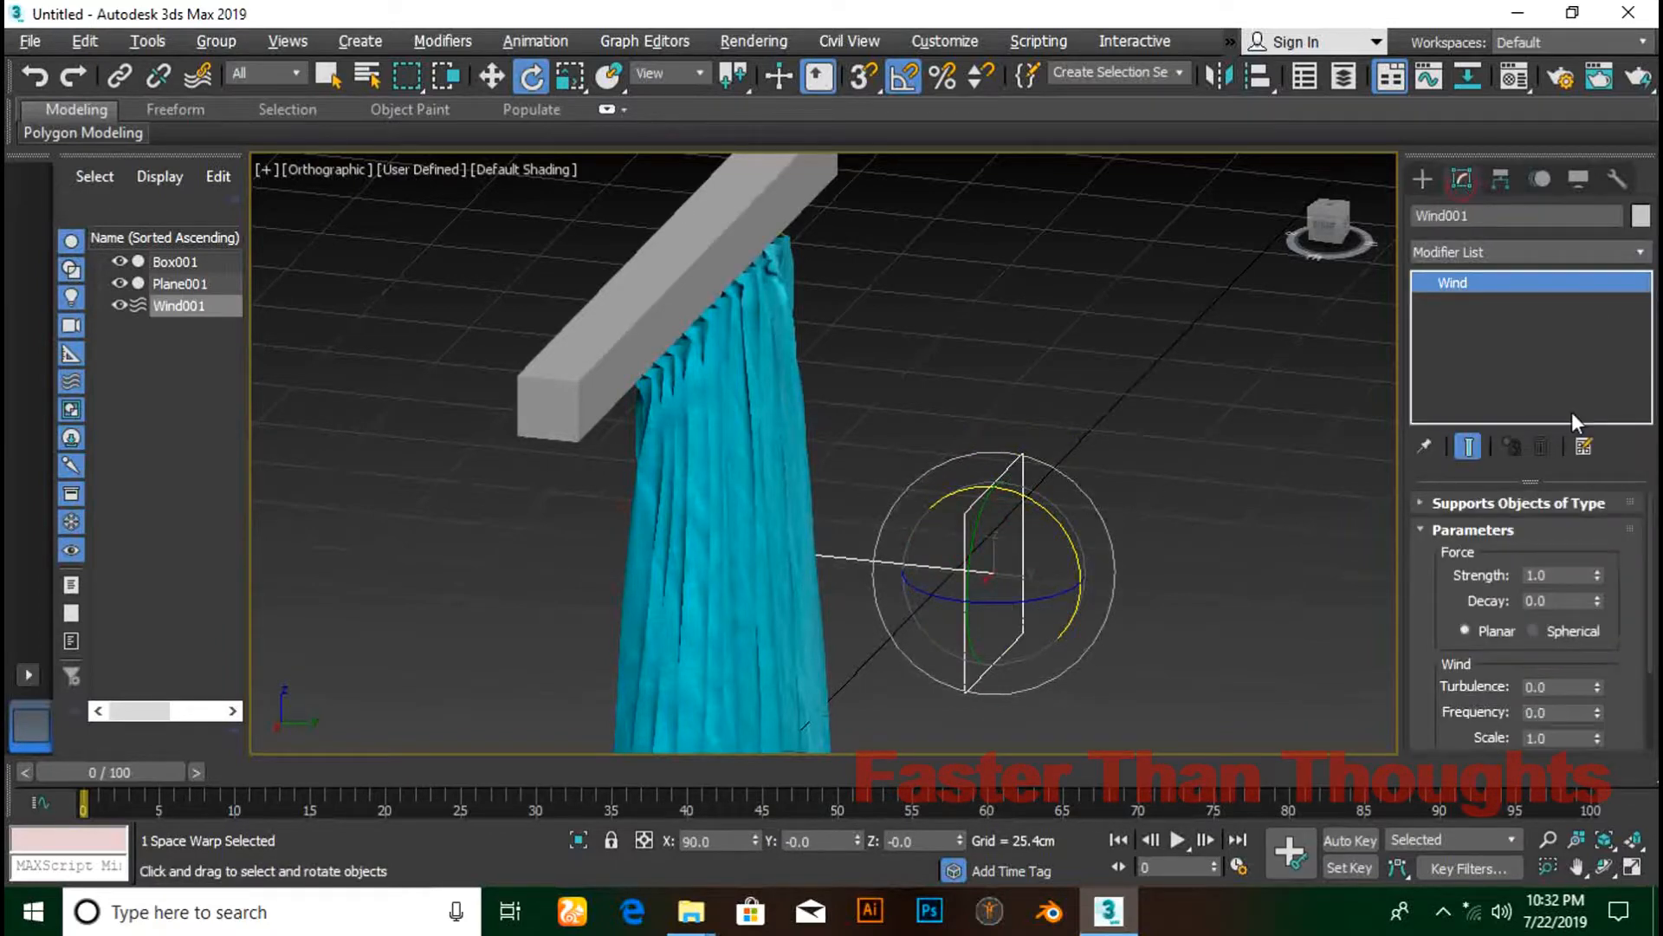
{"action": "double_click", "coordinate": [1543, 576]}
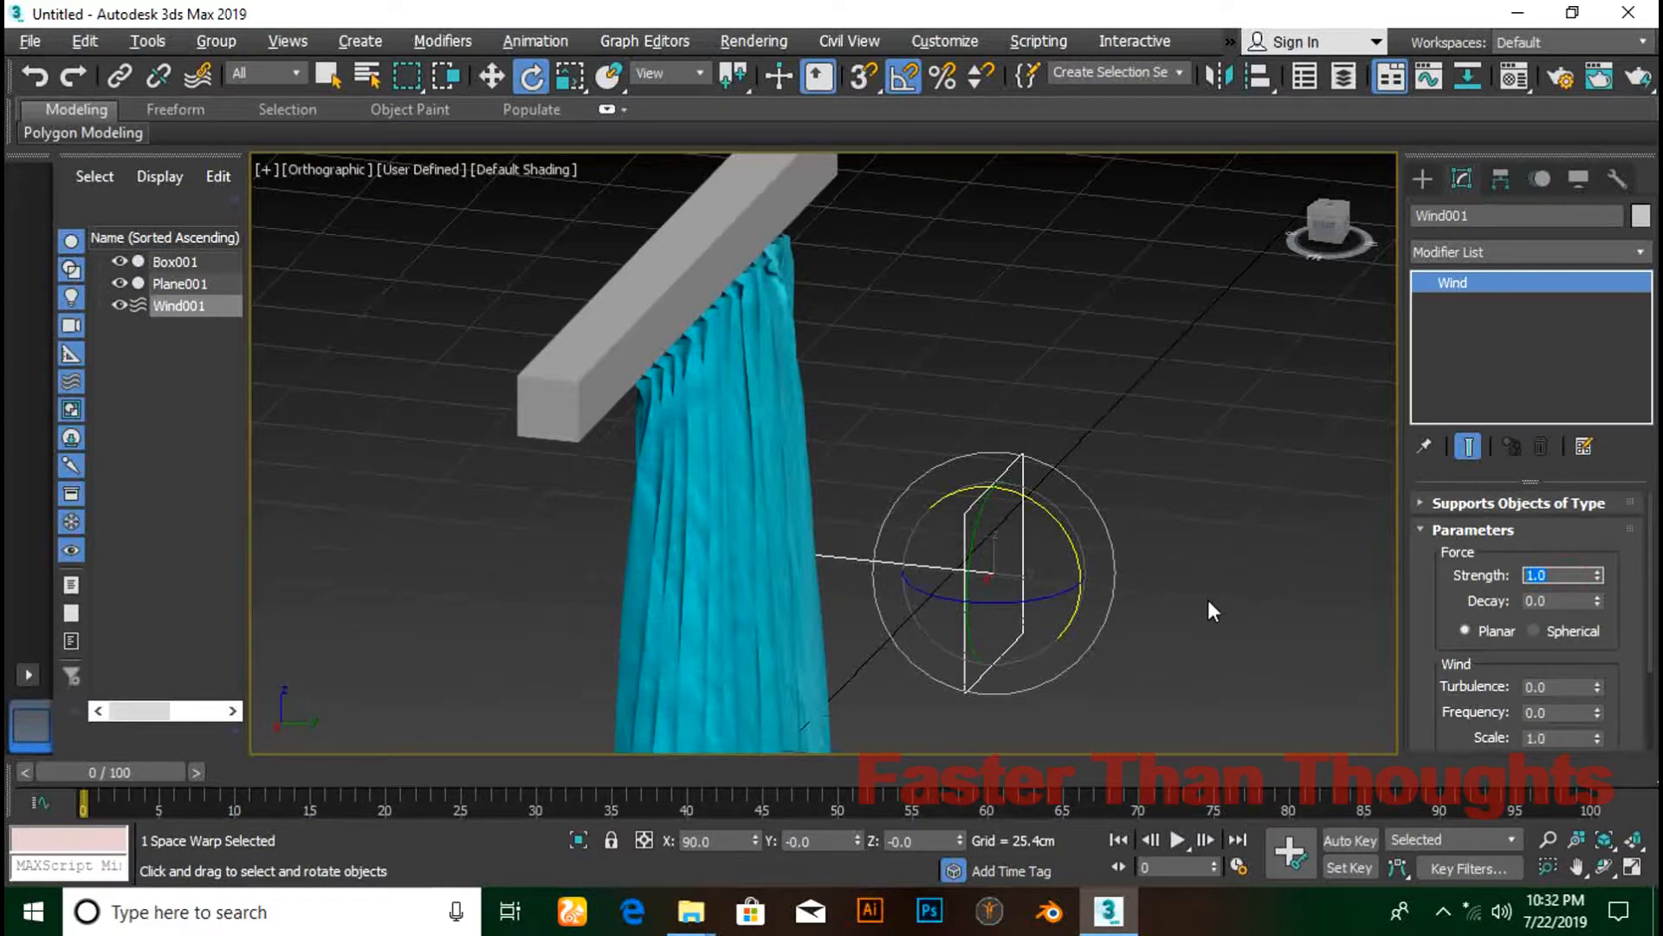
{"action": "type", "text": "3"}
{"action": "key", "text": "Return"}
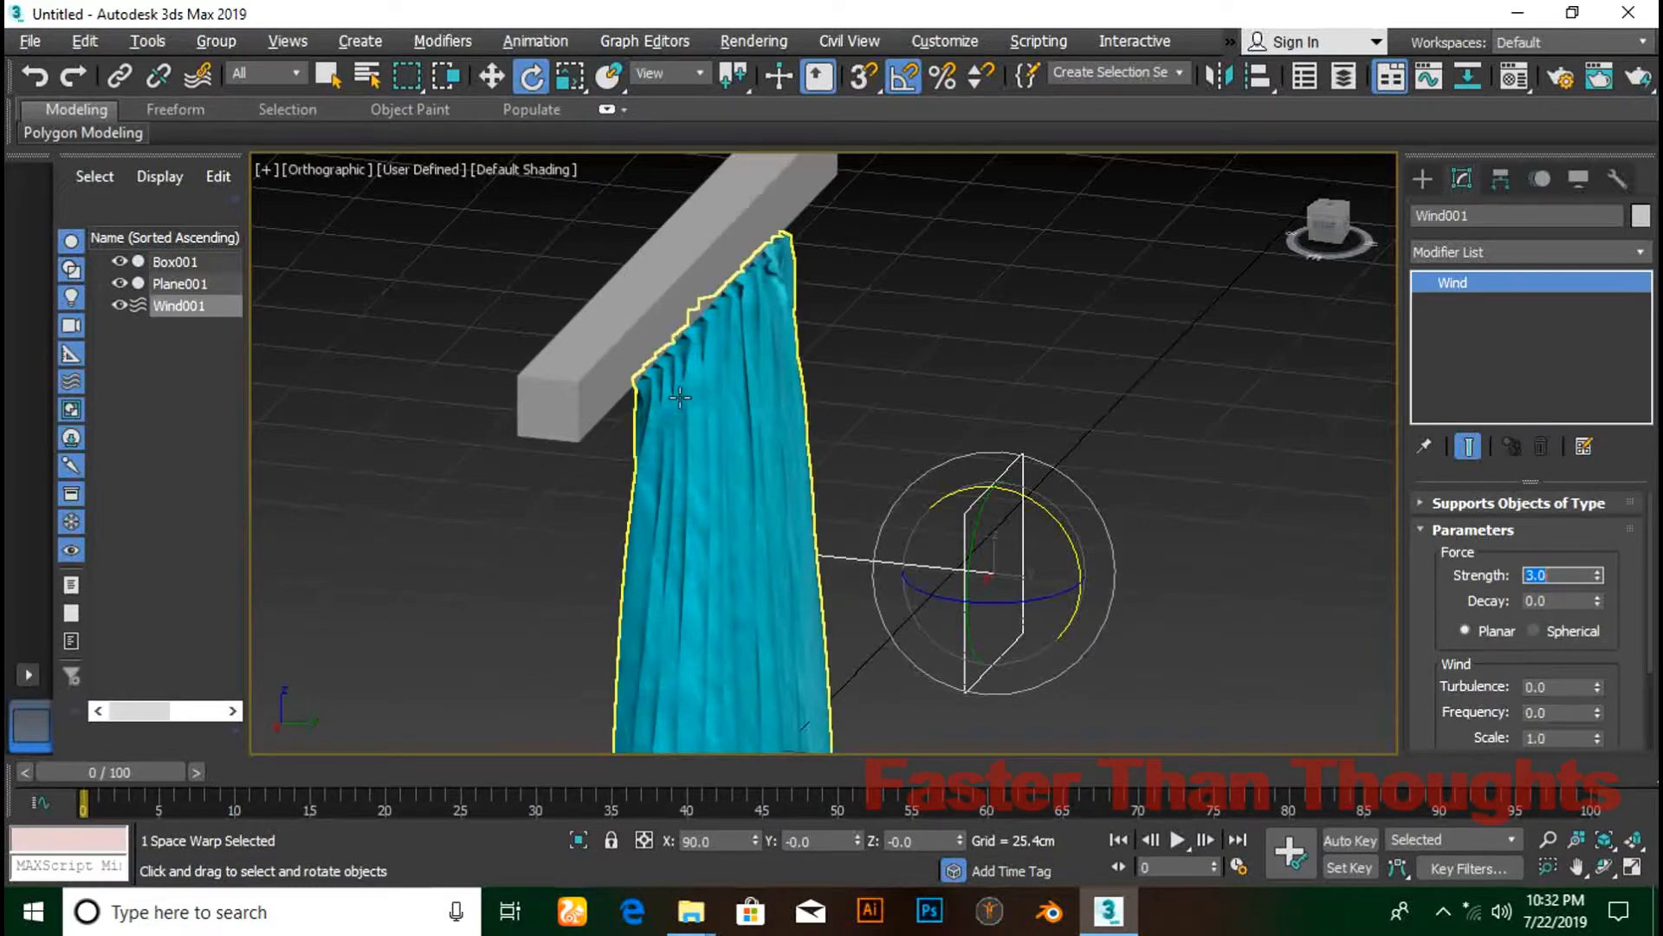
{"action": "left_click", "coordinate": [491, 76]}
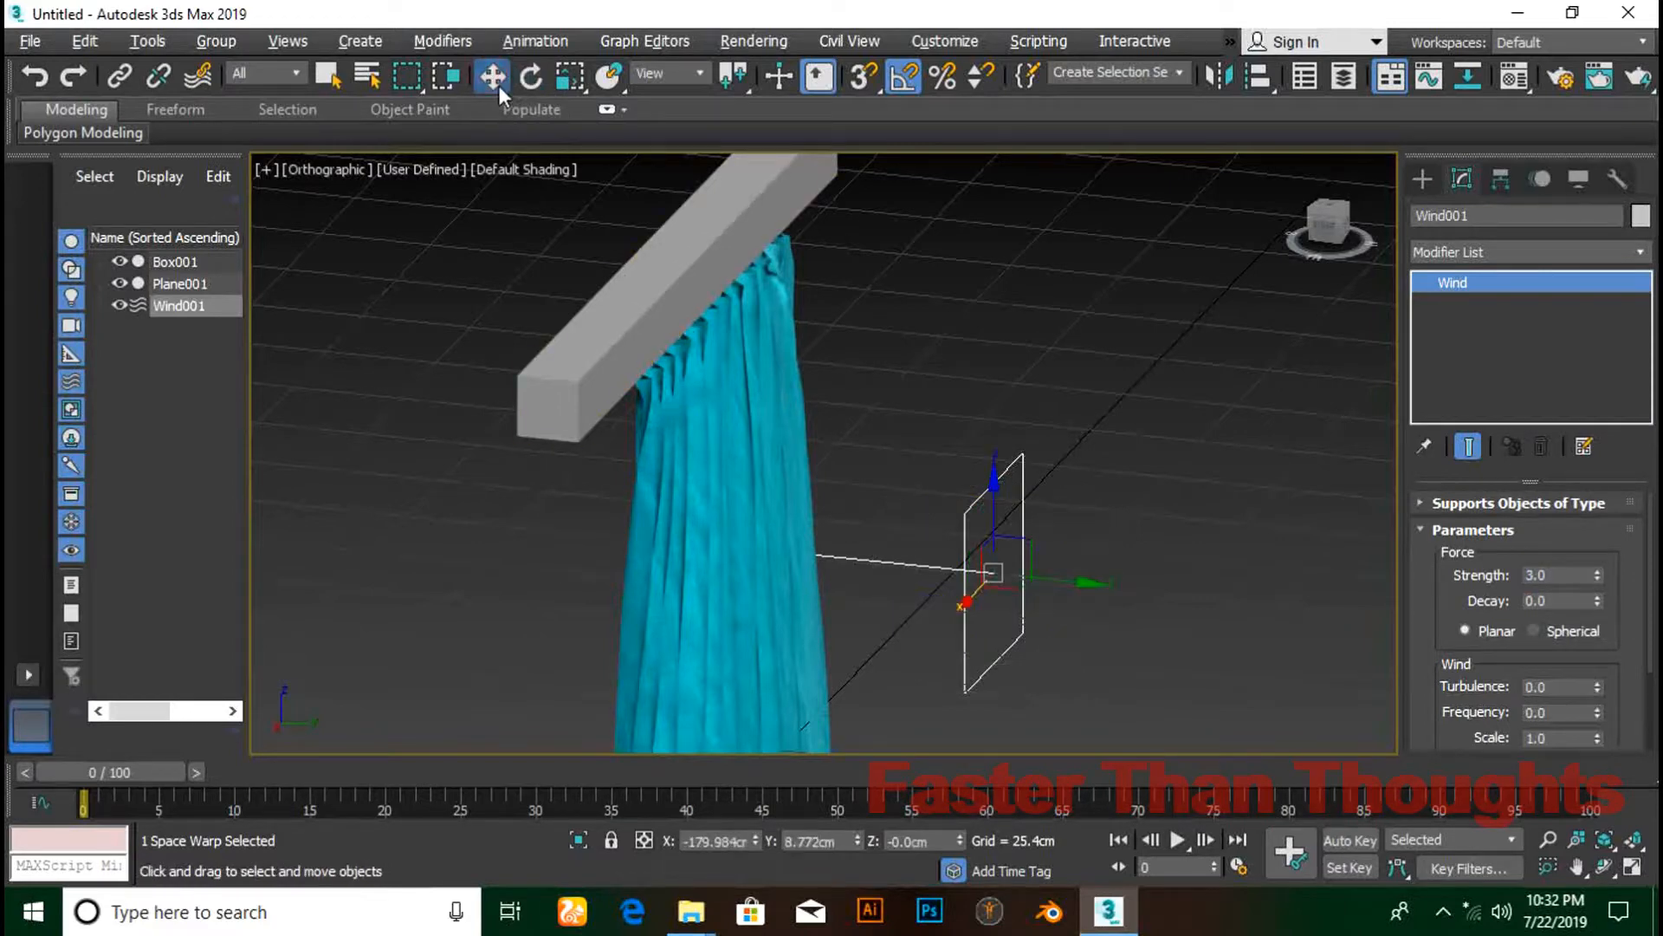
{"action": "left_click", "coordinate": [731, 422]}
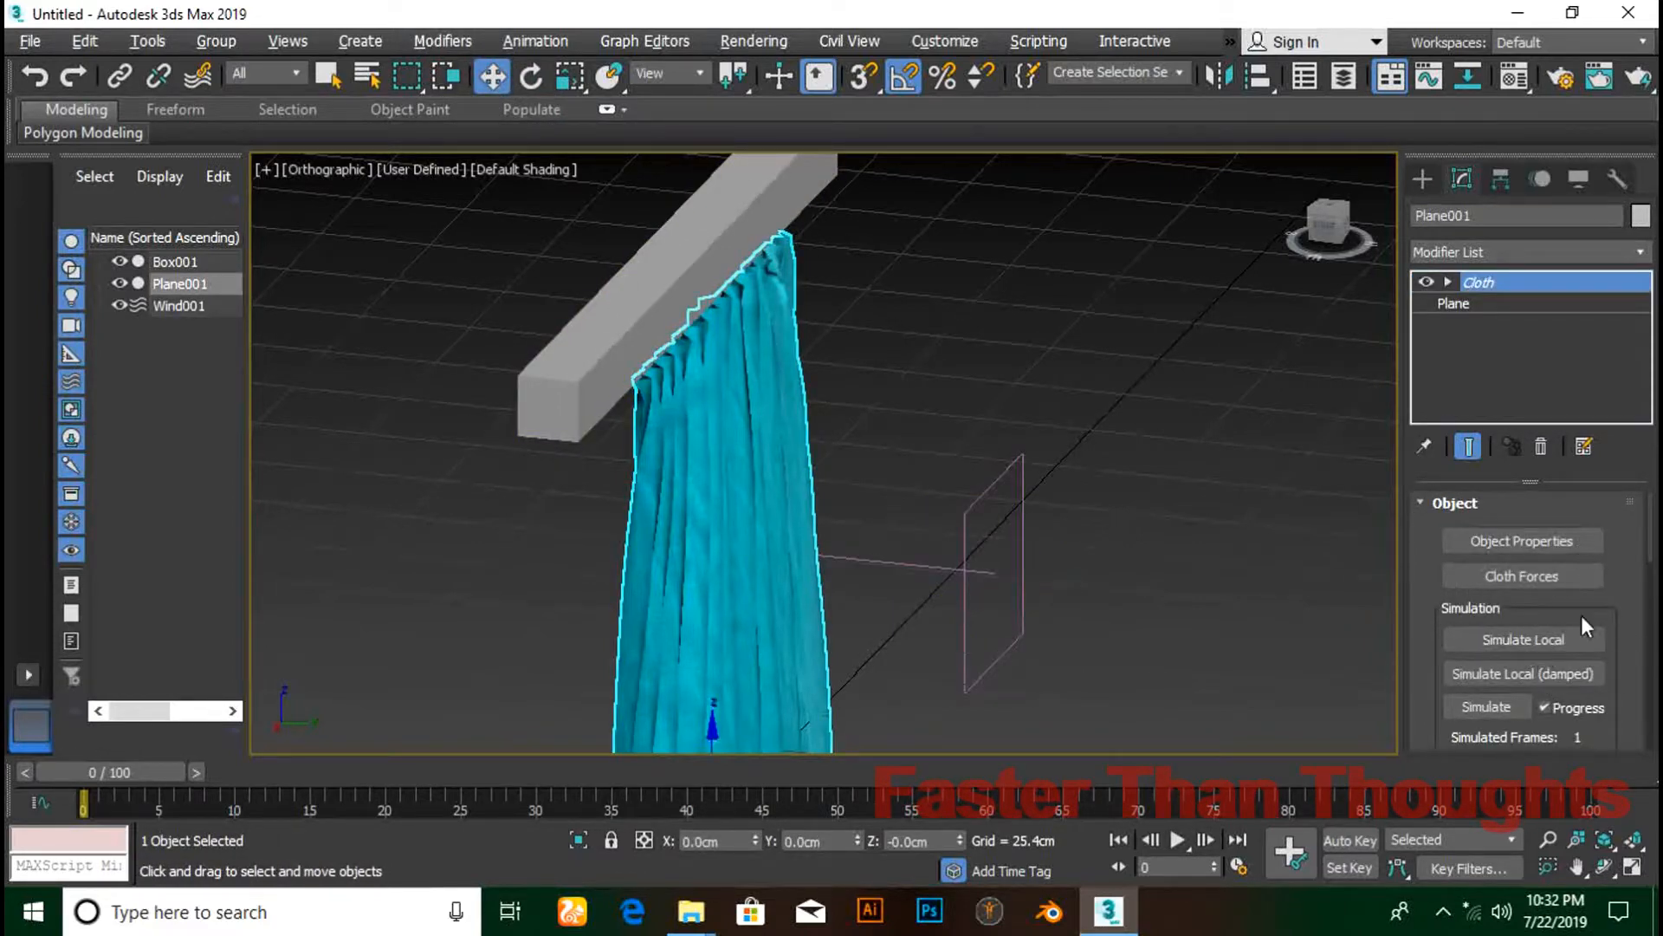
- Add Wind001 to Plane001's cloth forces and start a damped local simulation
{"action": "left_click", "coordinate": [1539, 570]}
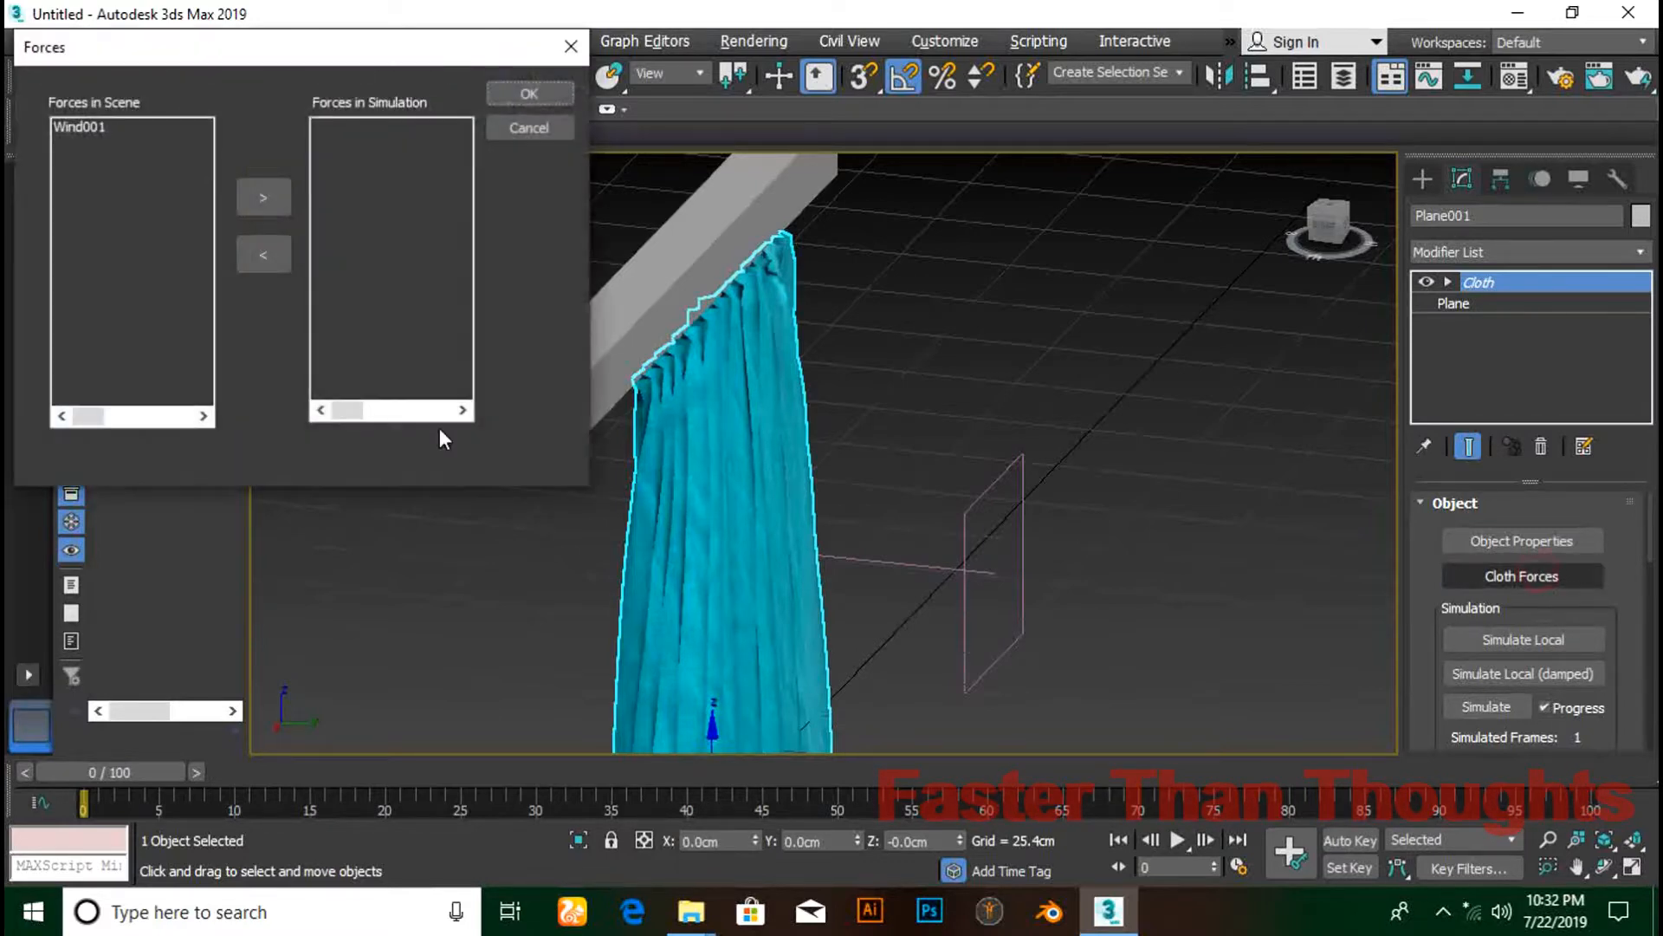
{"action": "left_click", "coordinate": [85, 127]}
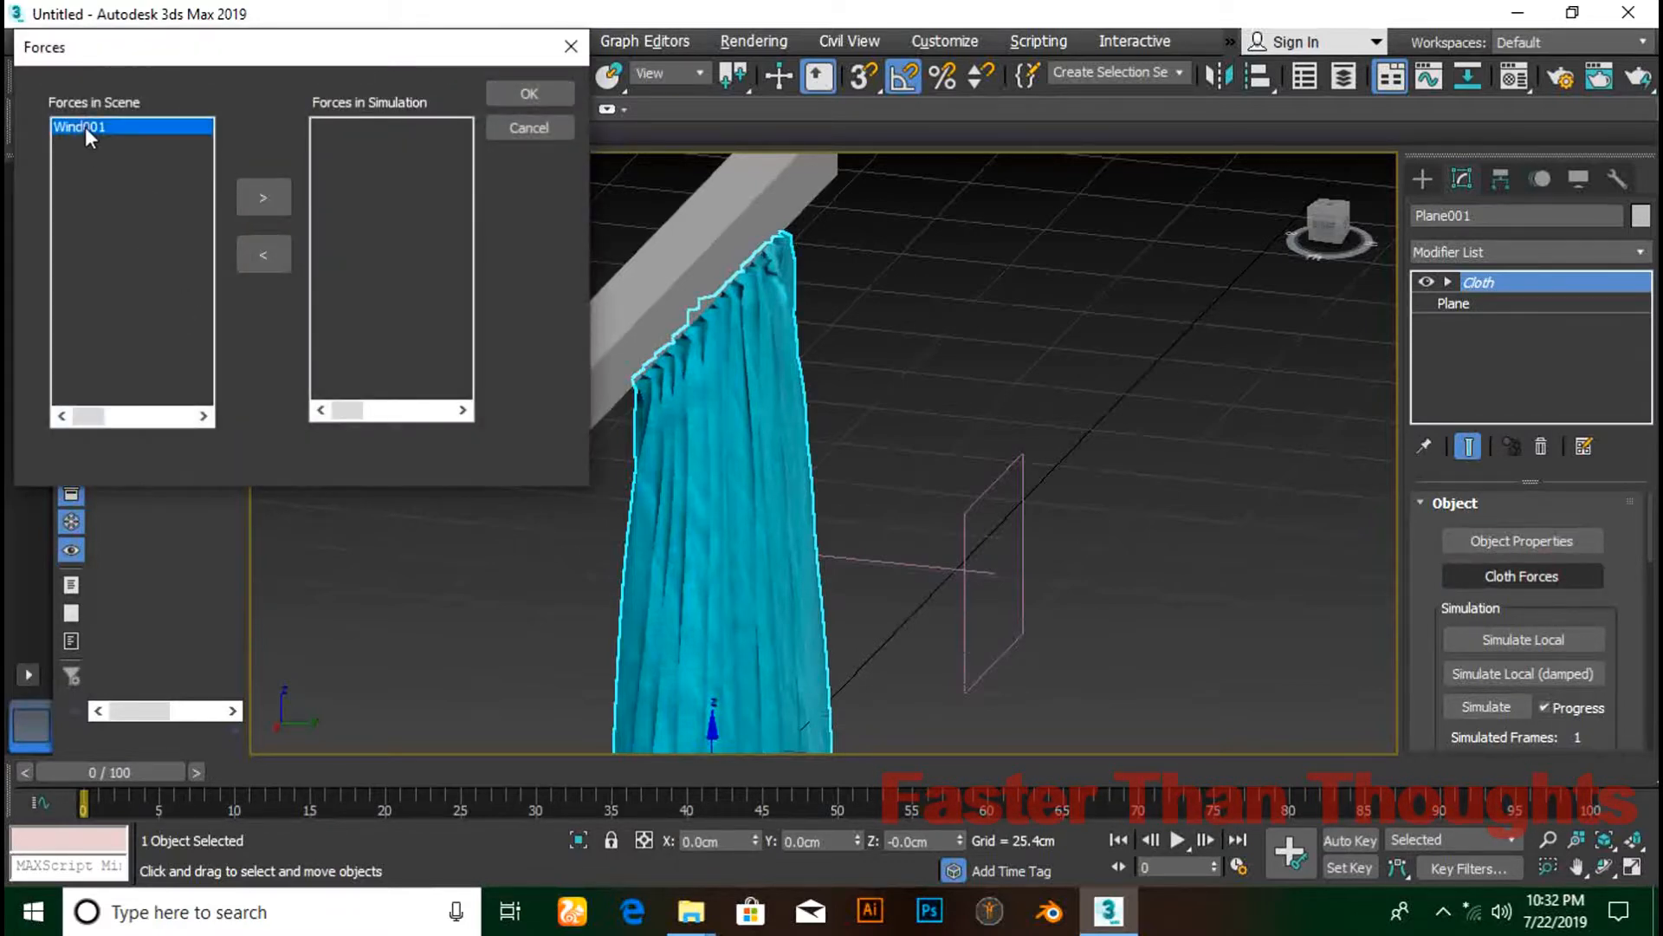
{"action": "left_click", "coordinate": [246, 198]}
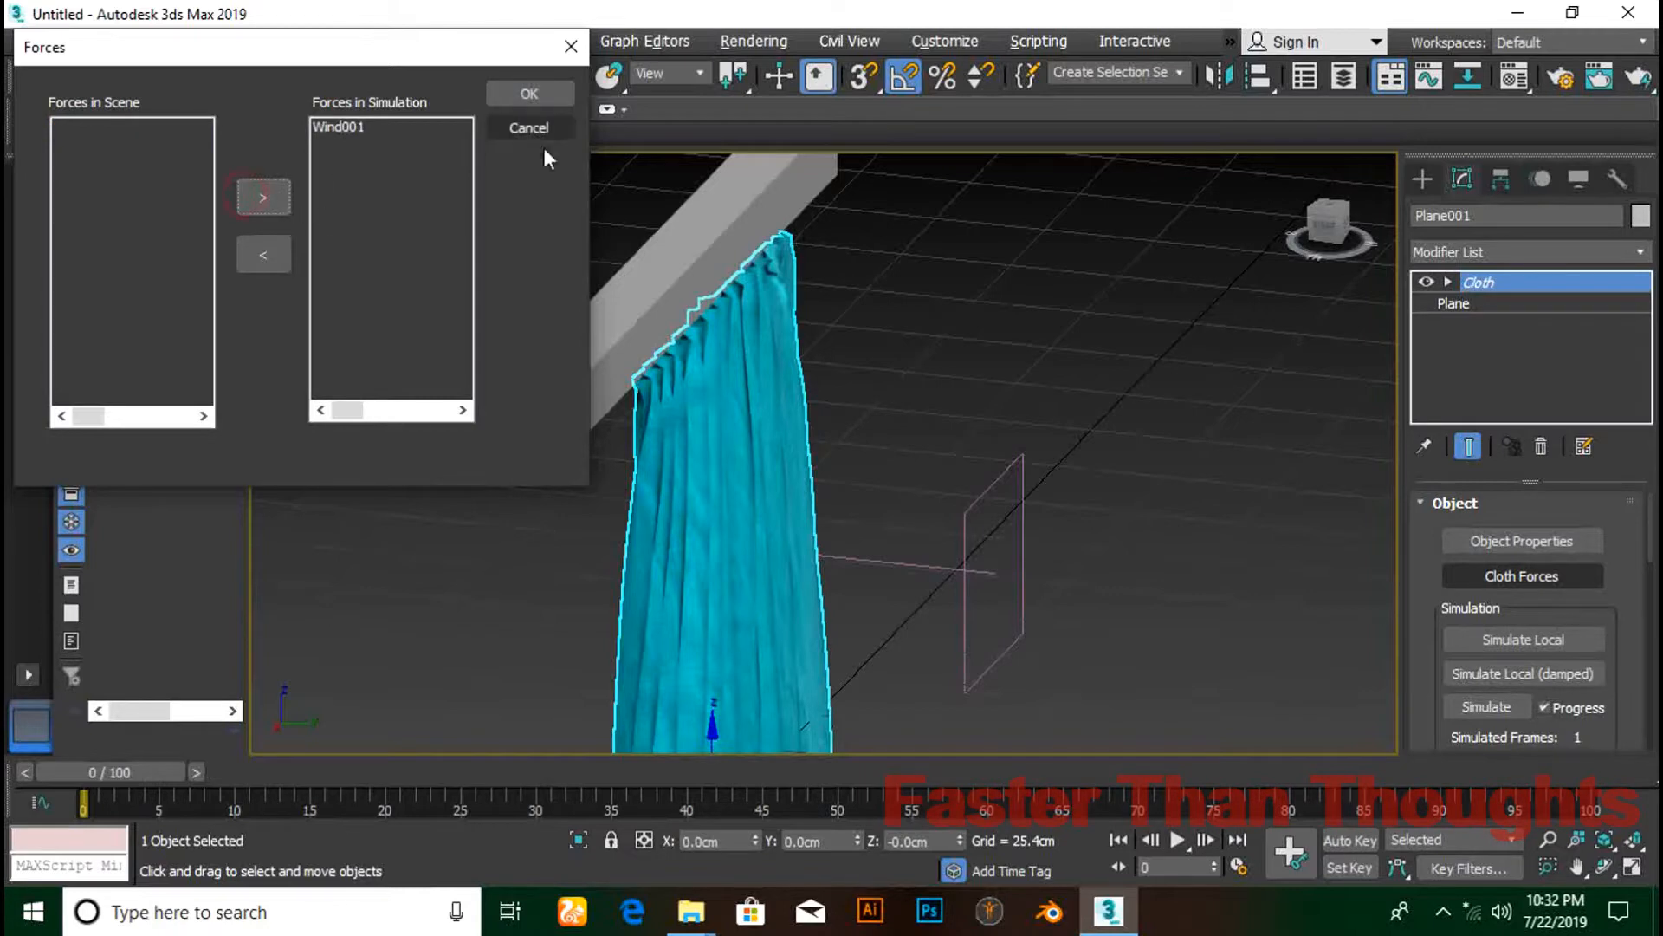
{"action": "left_click", "coordinate": [547, 96]}
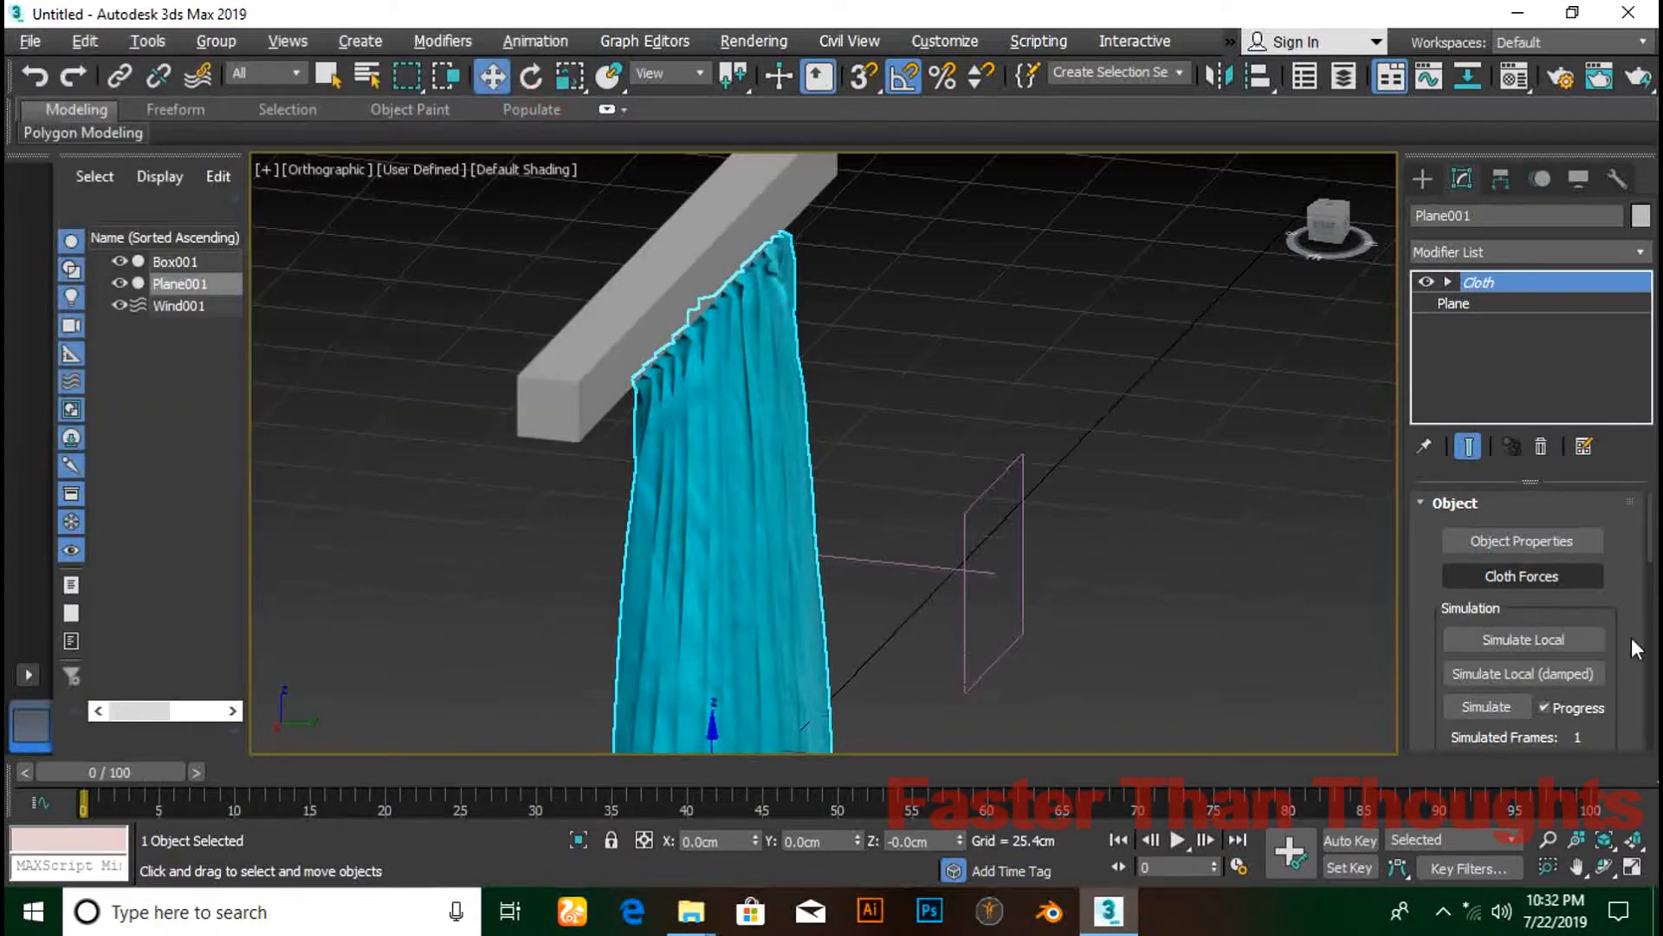
{"action": "left_click", "coordinate": [1566, 678]}
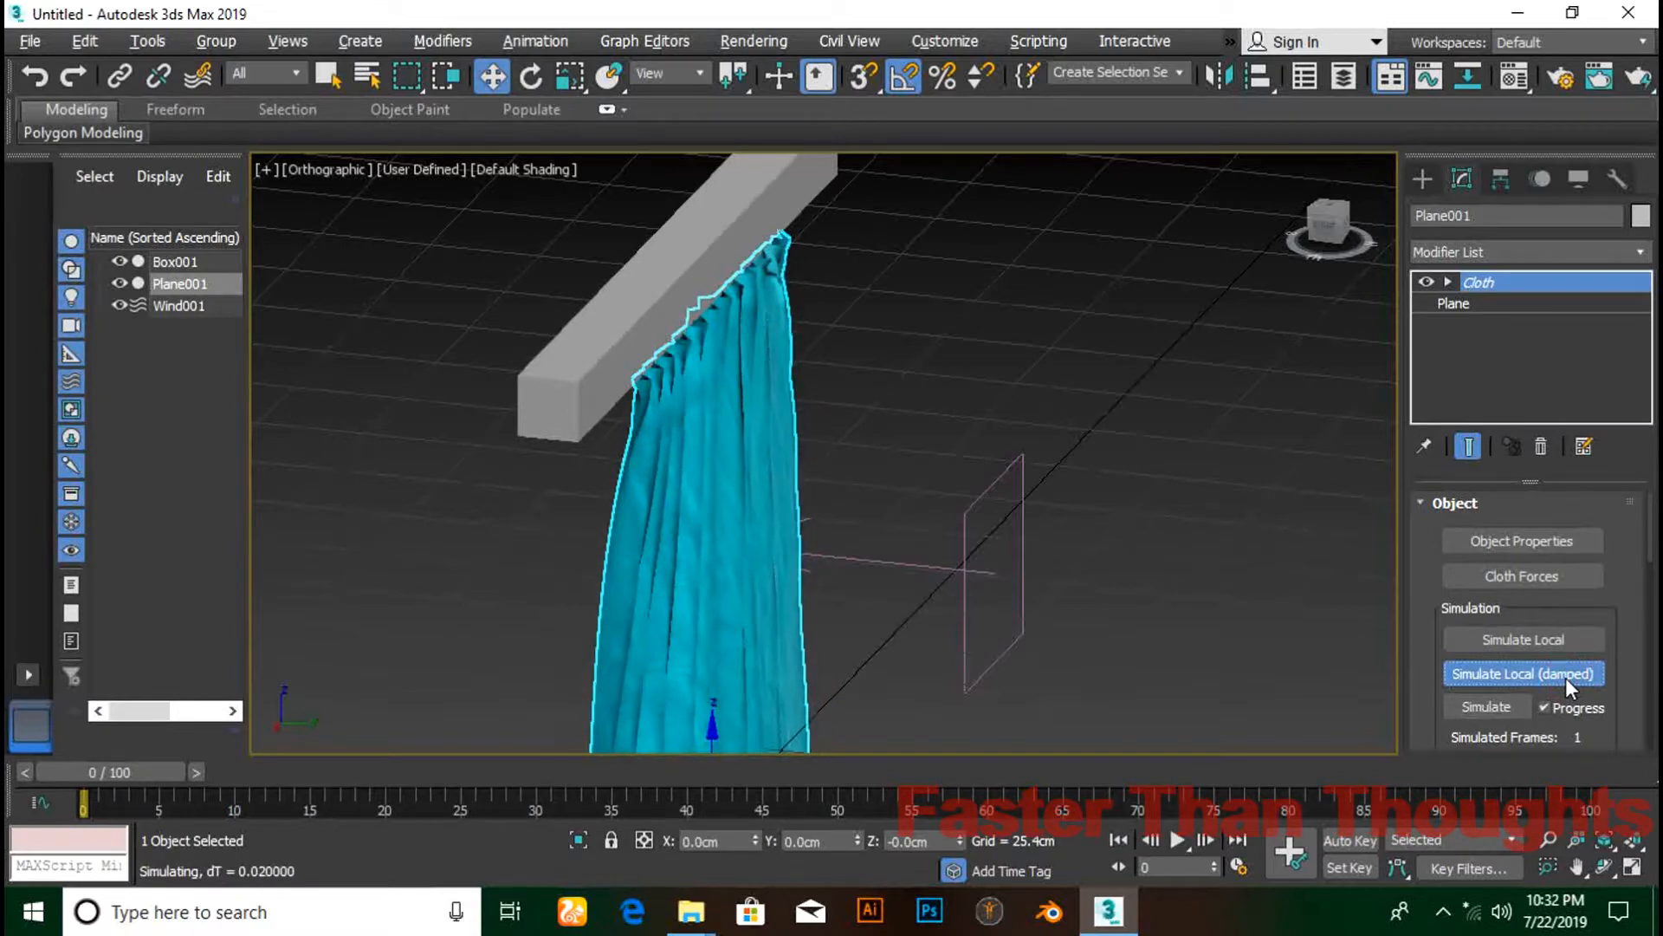
- Stop the simulation and orbit and zoom to inspect the wind-billowed curtain
{"action": "left_click", "coordinate": [1566, 678]}
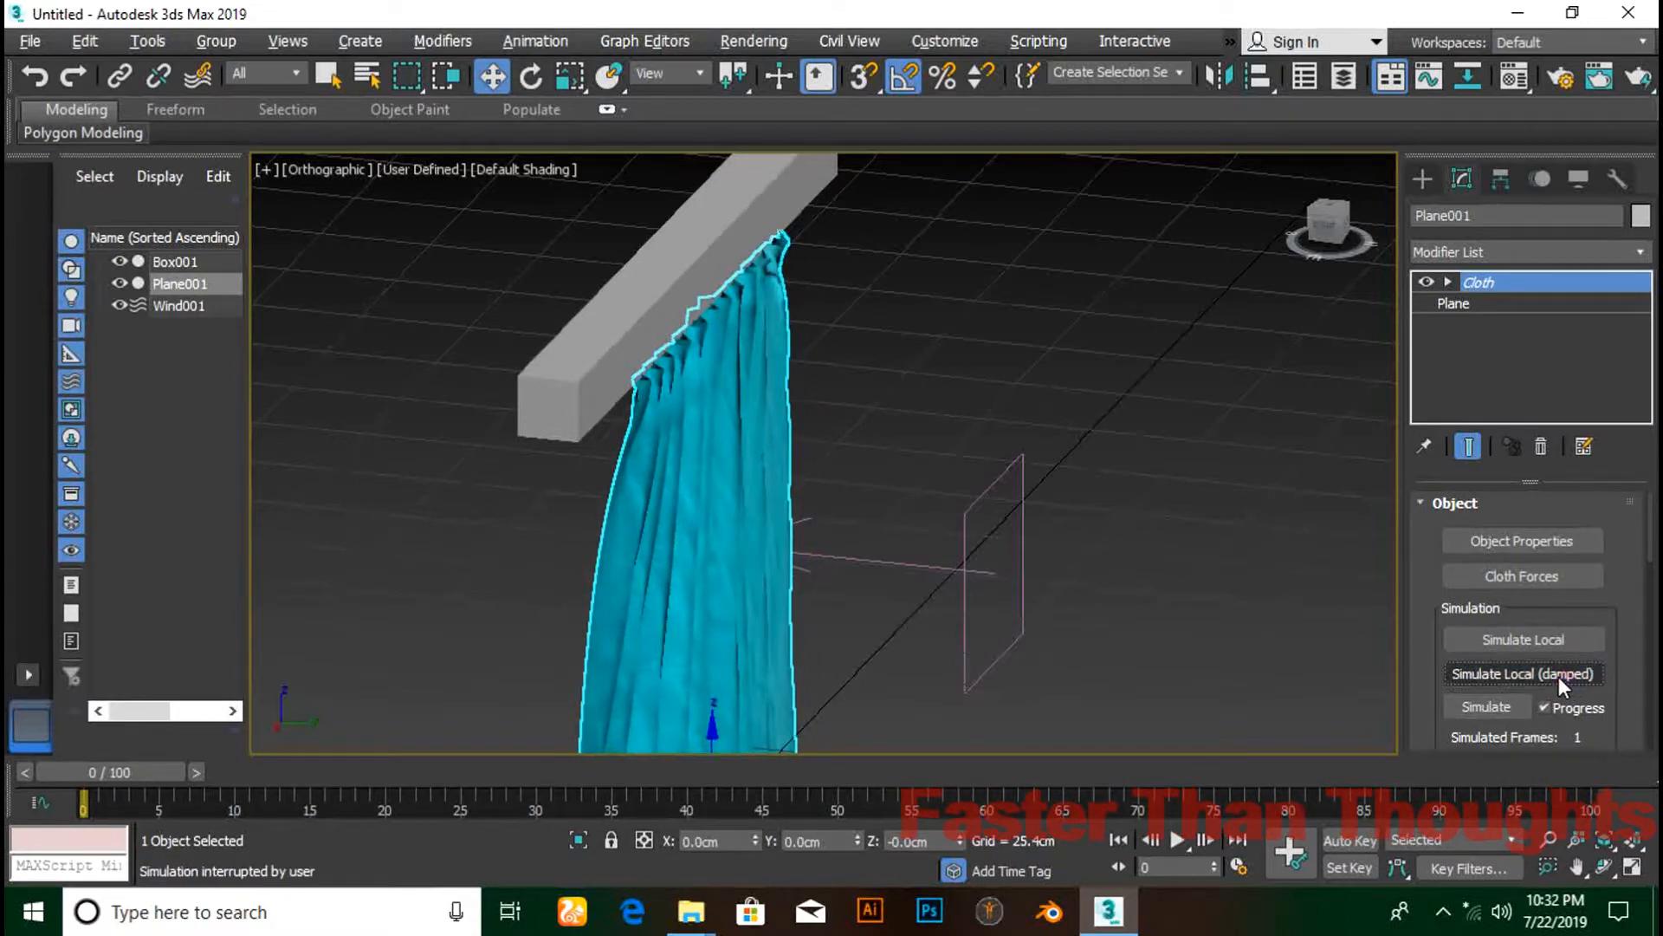
{"action": "middle_click_drag", "start_coordinate": [870, 573], "coordinate": [958, 461], "text": "alt"}
{"action": "scroll", "coordinate": [958, 471], "scroll_direction": "up", "scroll_amount": 2}
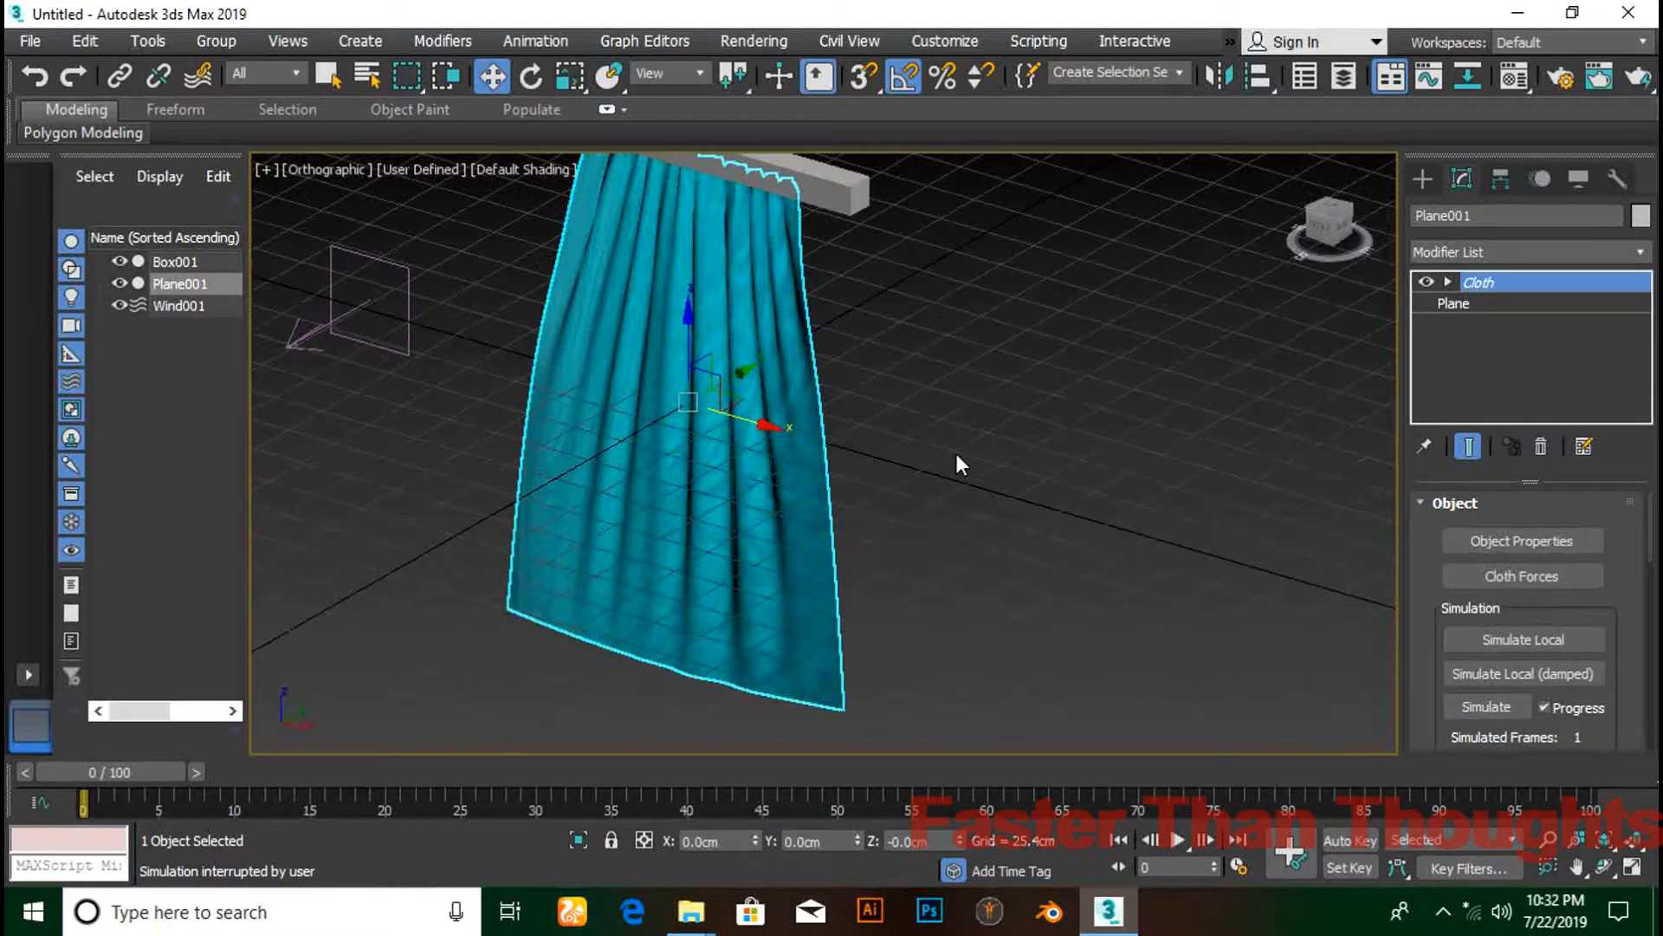